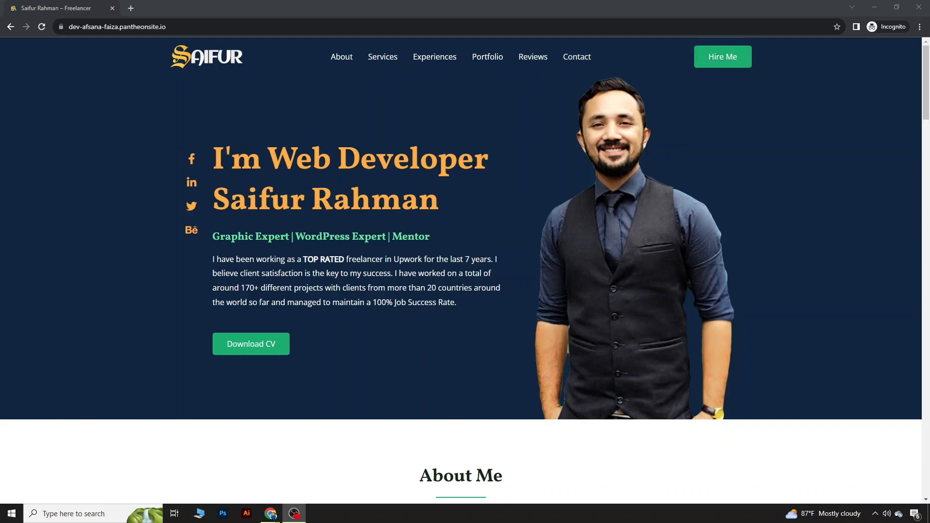
Step: Test the Facebook and LinkedIn links on the reference portfolio site
{"action": "scroll", "coordinate": [461, 170], "scroll_direction": "down", "scroll_amount": 1}
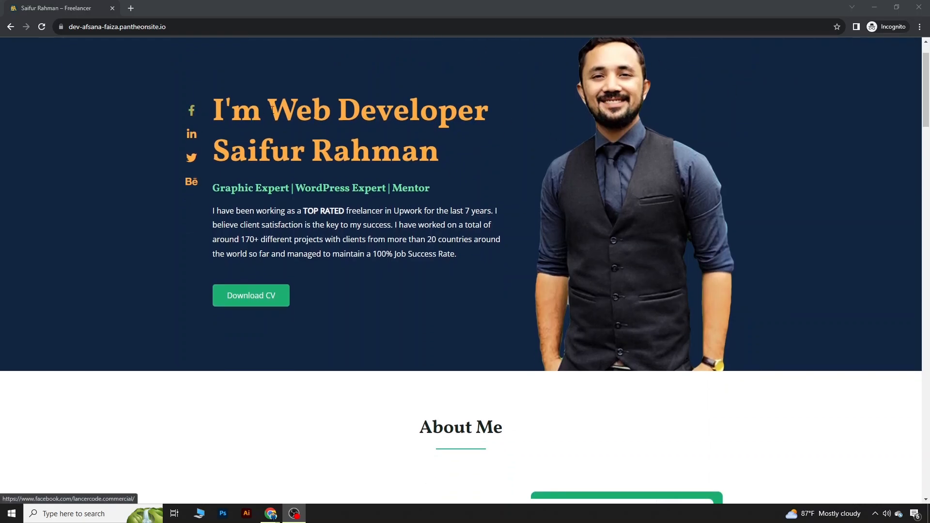
{"action": "left_click", "coordinate": [192, 115]}
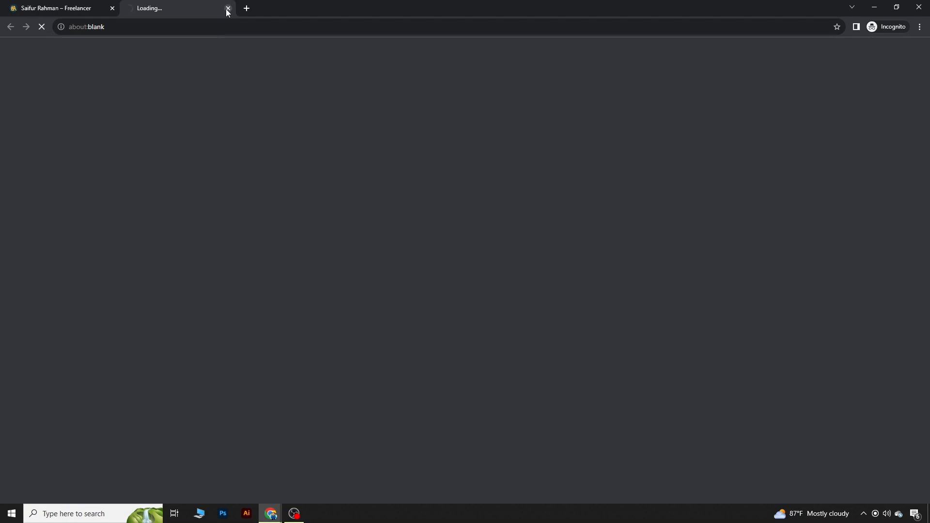
{"action": "left_click", "coordinate": [228, 8]}
{"action": "left_click", "coordinate": [192, 114]}
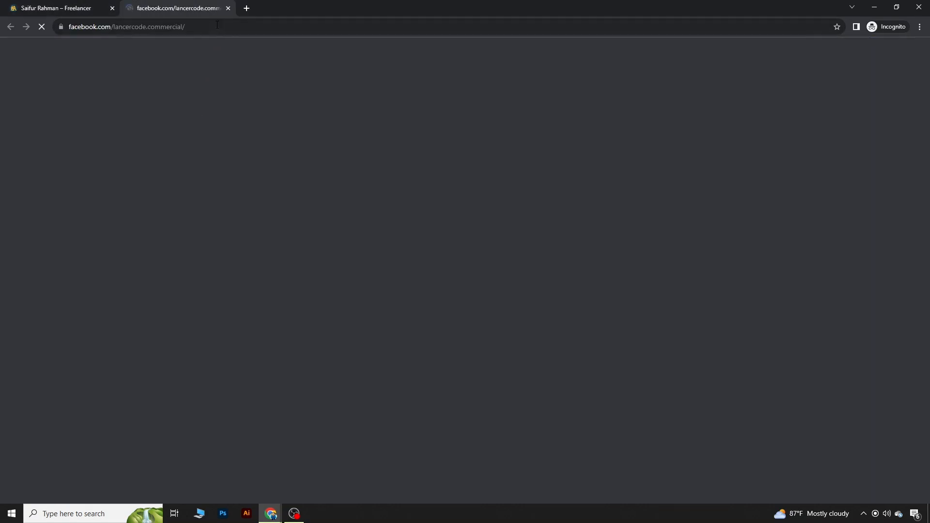
{"action": "left_click", "coordinate": [228, 8]}
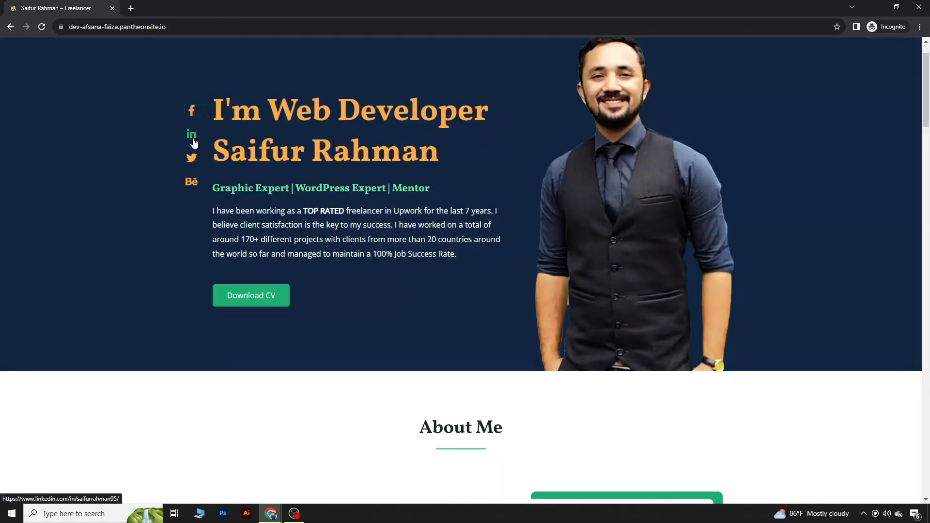
{"action": "left_click", "coordinate": [192, 136]}
{"action": "left_click", "coordinate": [228, 9]}
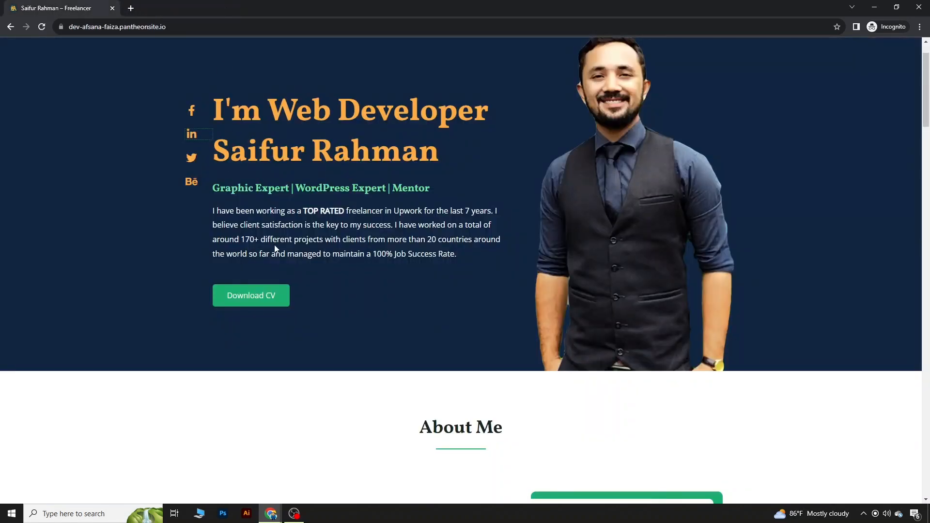
Step: Check the downloadable CV PDF, then return to the site
{"action": "scroll", "coordinate": [367, 234], "scroll_direction": "down", "scroll_amount": 1}
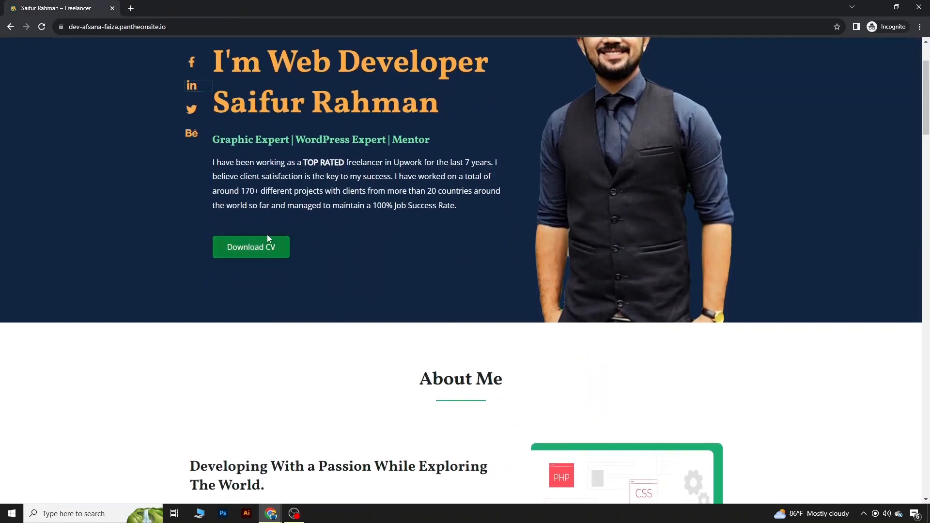
{"action": "left_click", "coordinate": [251, 248]}
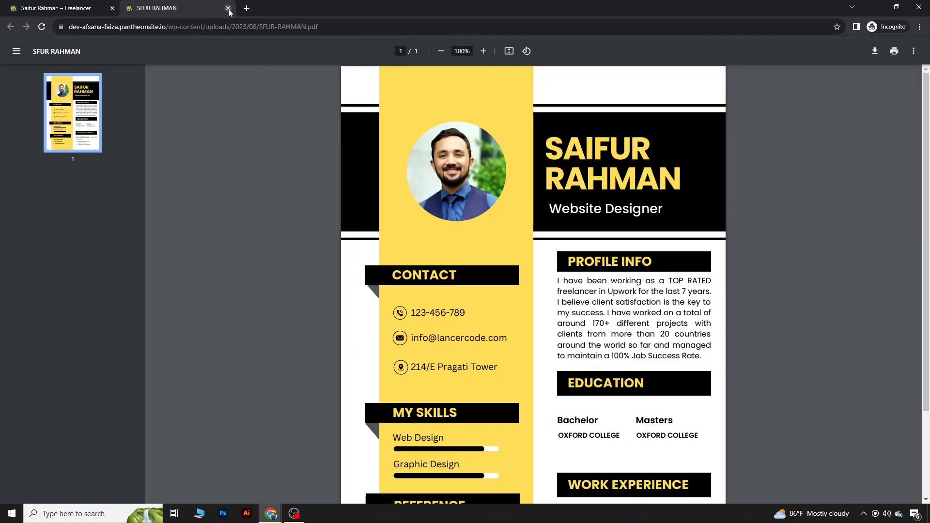
{"action": "left_click", "coordinate": [228, 8]}
Step: Highlight the About Me paragraphs and the What Services I'm Providing heading
{"action": "scroll", "coordinate": [323, 326], "scroll_direction": "down", "scroll_amount": 4}
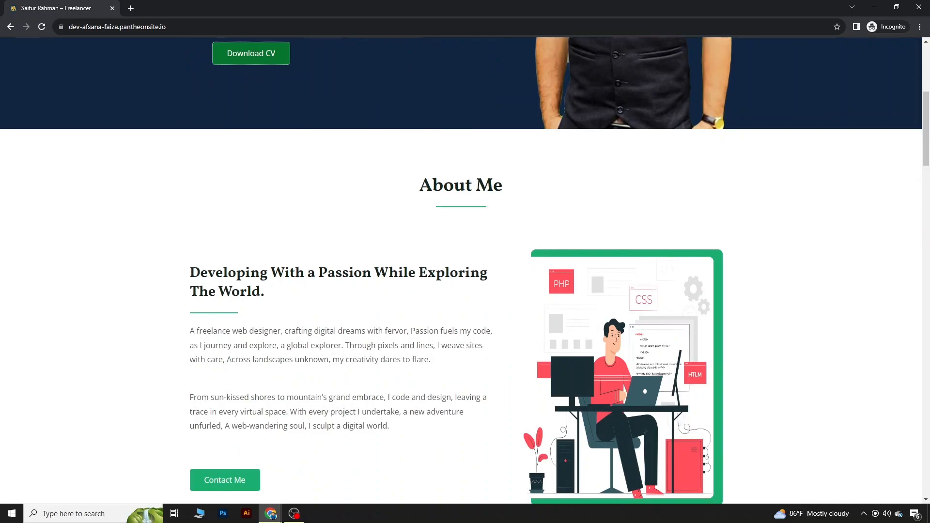
{"action": "scroll", "coordinate": [318, 262], "scroll_direction": "down", "scroll_amount": 2}
{"action": "left_click_drag", "start_coordinate": [193, 235], "coordinate": [423, 346]}
{"action": "scroll", "coordinate": [422, 345], "scroll_direction": "down", "scroll_amount": 2}
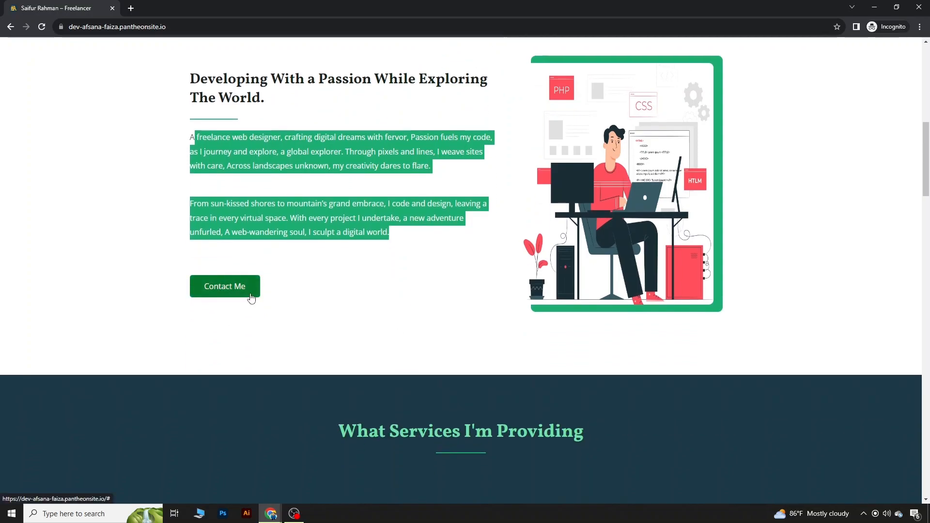
{"action": "scroll", "coordinate": [441, 315], "scroll_direction": "down", "scroll_amount": 4}
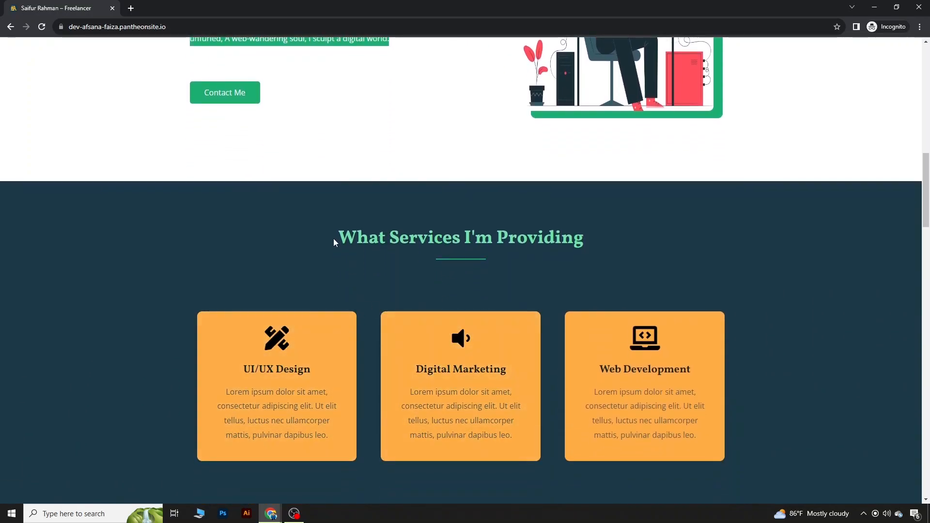
{"action": "left_click_drag", "start_coordinate": [328, 241], "coordinate": [609, 240]}
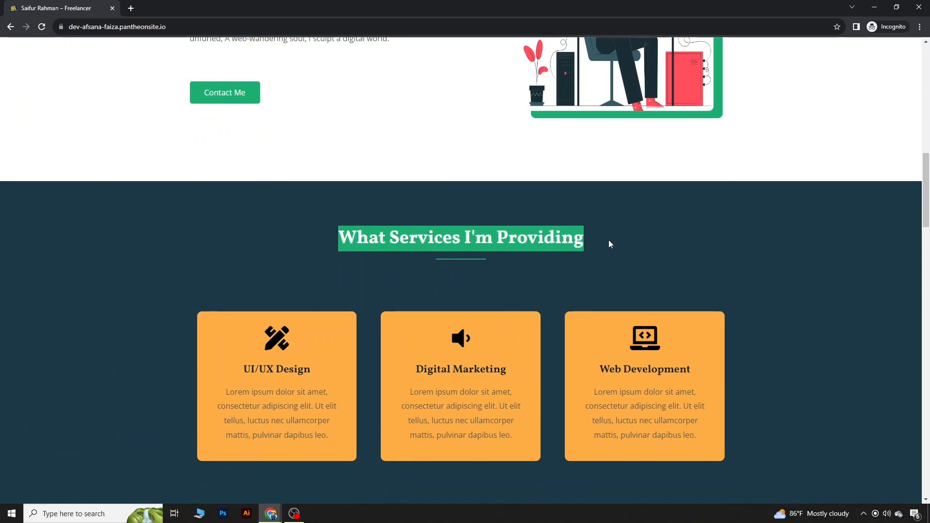
Step: Highlight the My Portfolio heading and advance the portfolio carousel two slides
{"action": "scroll", "coordinate": [608, 240], "scroll_direction": "down", "scroll_amount": 3}
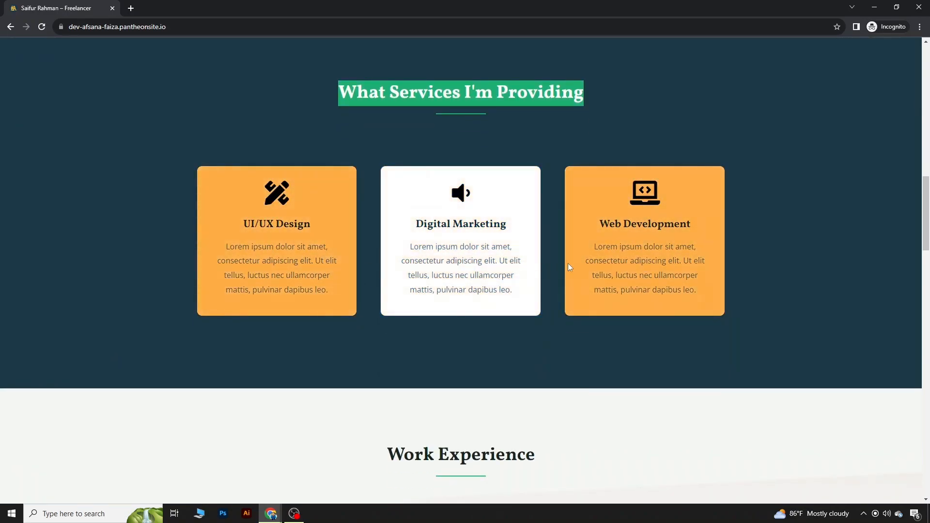
{"action": "scroll", "coordinate": [624, 349], "scroll_direction": "down", "scroll_amount": 4}
{"action": "scroll", "coordinate": [624, 349], "scroll_direction": "down", "scroll_amount": 2}
{"action": "left_click_drag", "start_coordinate": [378, 172], "coordinate": [559, 179]}
{"action": "scroll", "coordinate": [471, 214], "scroll_direction": "down", "scroll_amount": 2}
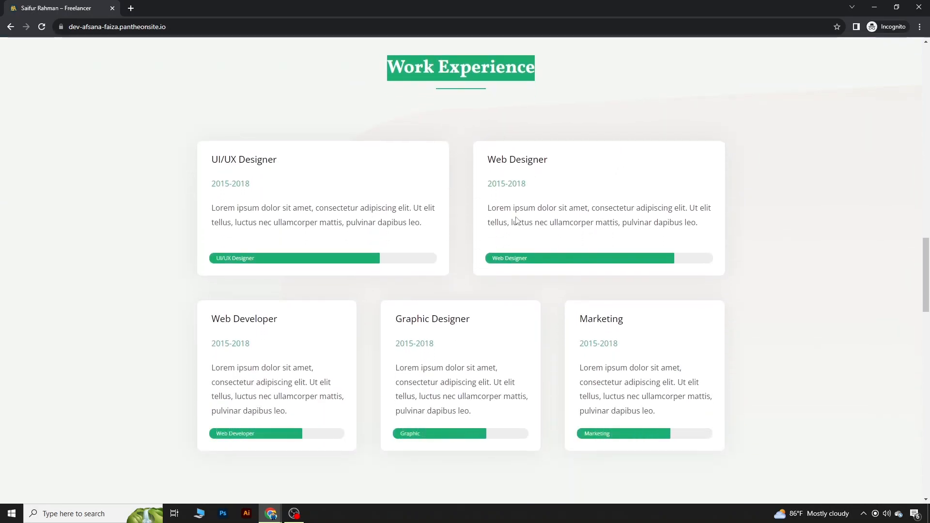
{"action": "scroll", "coordinate": [588, 357], "scroll_direction": "down", "scroll_amount": 3}
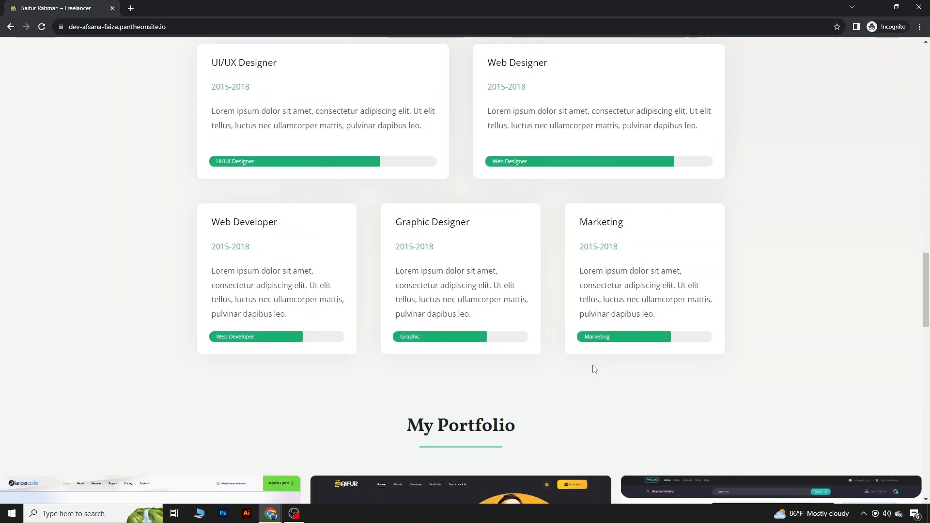
{"action": "scroll", "coordinate": [369, 290], "scroll_direction": "down", "scroll_amount": 3}
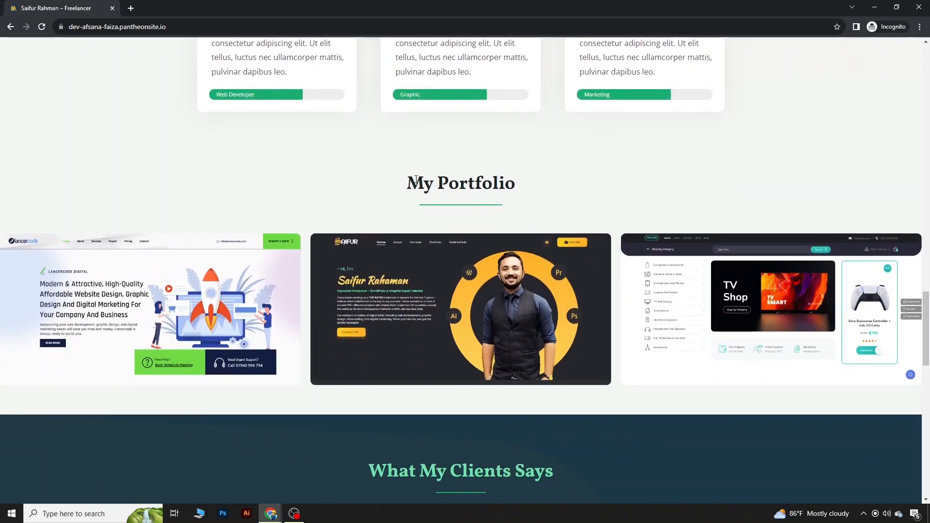
{"action": "left_click_drag", "start_coordinate": [403, 184], "coordinate": [539, 189]}
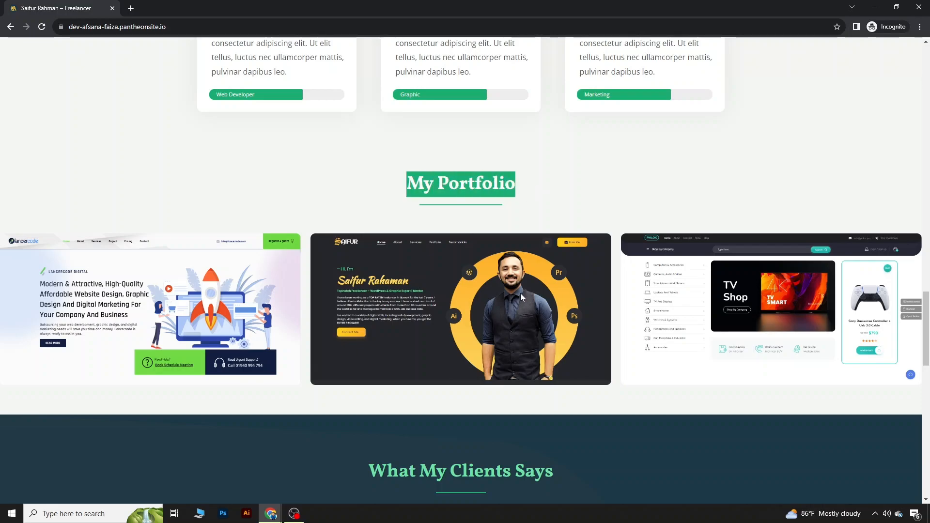
{"action": "left_click_drag", "start_coordinate": [642, 312], "coordinate": [265, 314]}
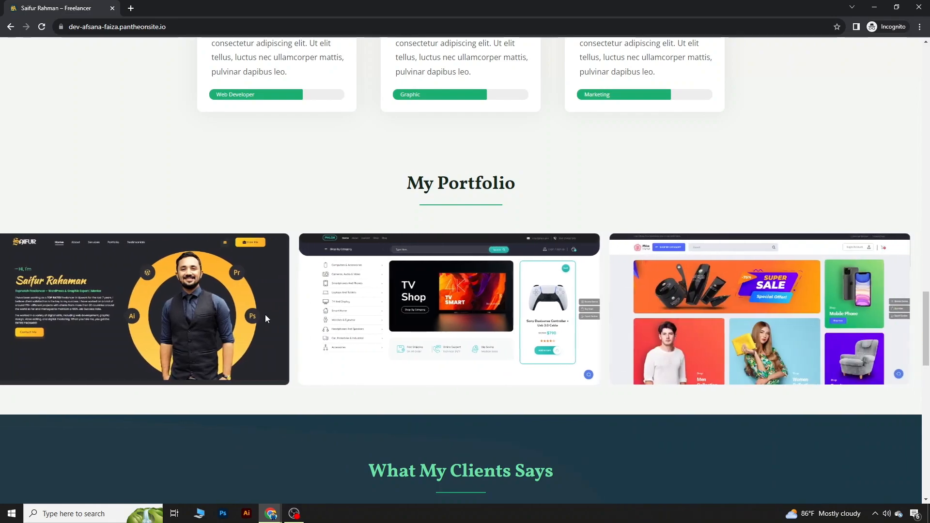
Step: Scroll down to the Write to Me section and highlight its heading and intro
{"action": "scroll", "coordinate": [552, 306], "scroll_direction": "down", "scroll_amount": 5}
{"action": "left_click_drag", "start_coordinate": [378, 236], "coordinate": [545, 243]}
{"action": "scroll", "coordinate": [443, 264], "scroll_direction": "down", "scroll_amount": 4}
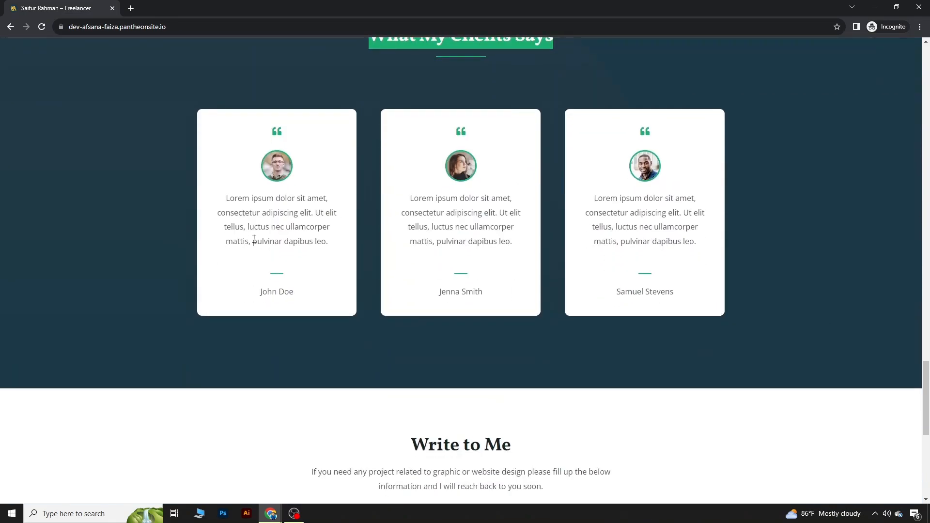
{"action": "scroll", "coordinate": [433, 222], "scroll_direction": "up", "scroll_amount": 2}
{"action": "scroll", "coordinate": [326, 266], "scroll_direction": "down", "scroll_amount": 8}
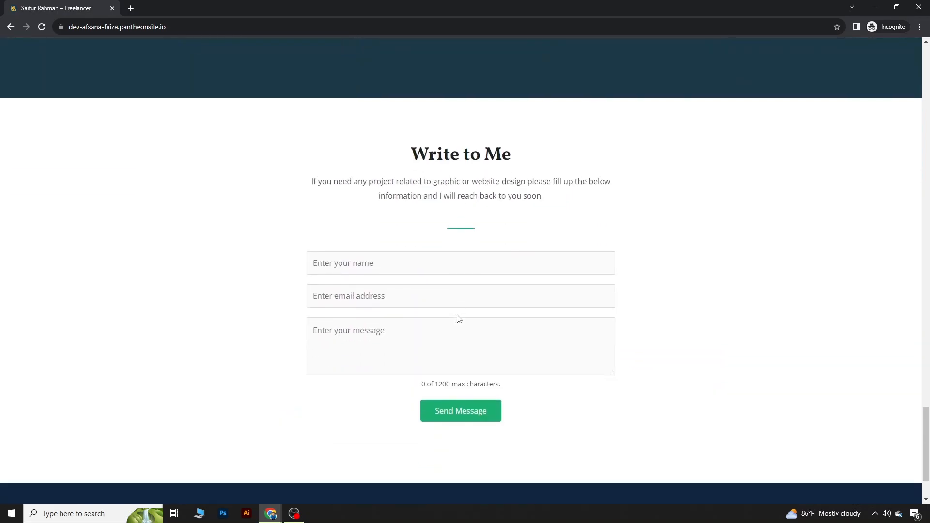
{"action": "left_click_drag", "start_coordinate": [384, 156], "coordinate": [461, 307]}
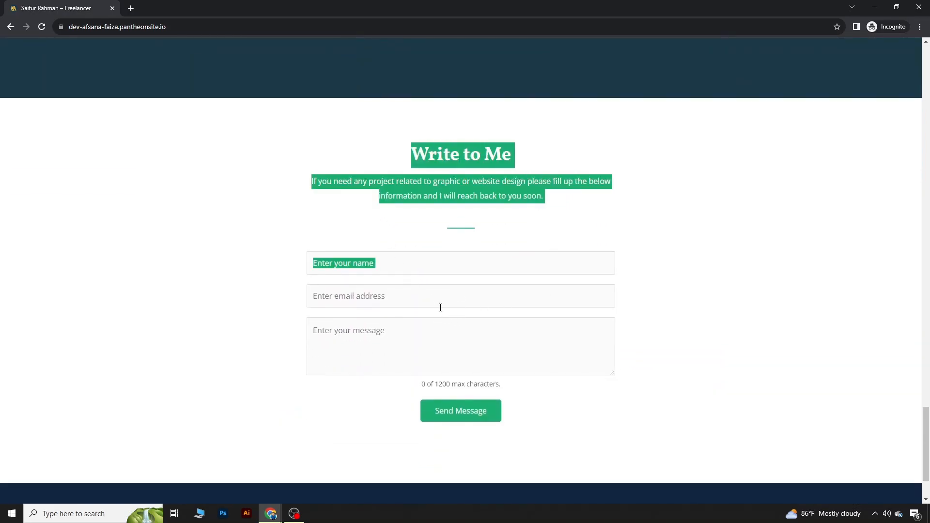
Step: Try the contact form's name, email and message fields, clearing the test input
{"action": "left_click", "coordinate": [392, 274]}
{"action": "type", "text": "sdf"}
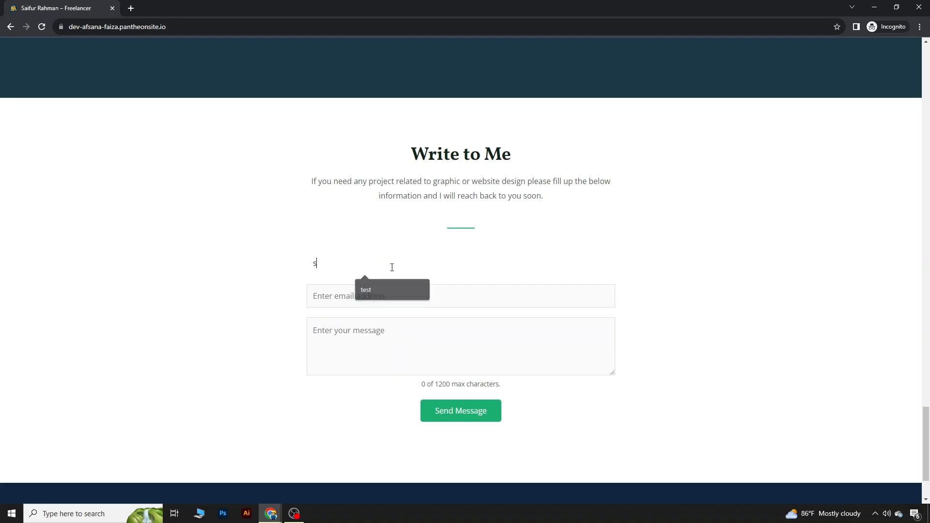
{"action": "left_click_drag", "start_coordinate": [363, 268], "coordinate": [262, 271]}
{"action": "key", "text": "BackSpace"}
{"action": "left_click", "coordinate": [371, 303]}
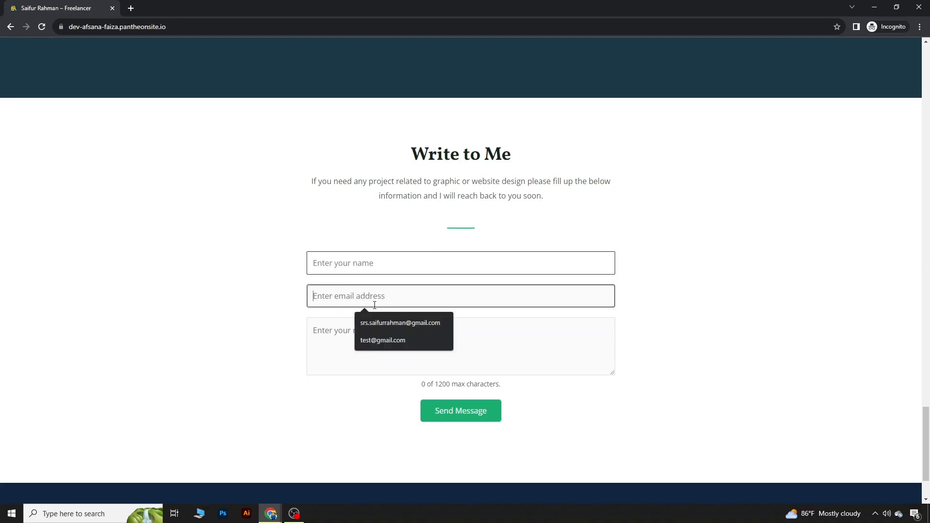
{"action": "left_click", "coordinate": [378, 371]}
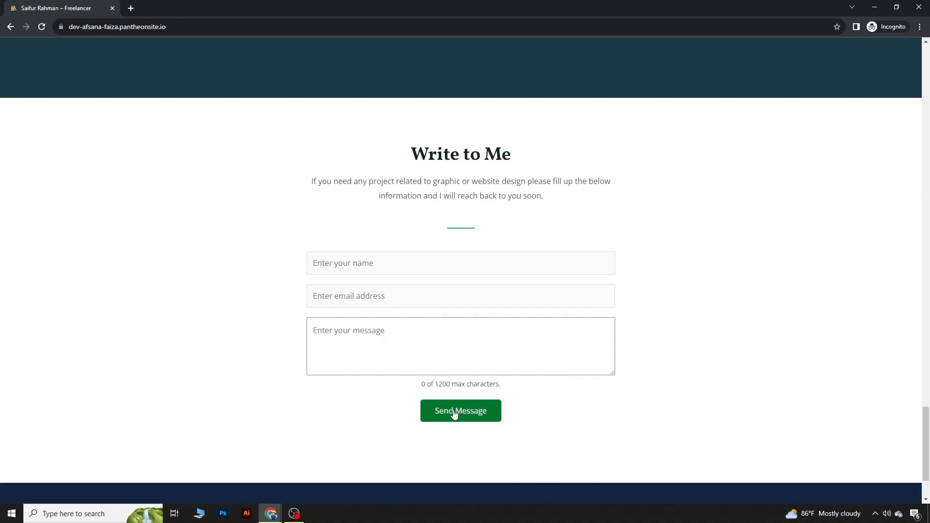
Step: Check the footer contact email link and highlight the copyright line
{"action": "scroll", "coordinate": [477, 397], "scroll_direction": "down", "scroll_amount": 2}
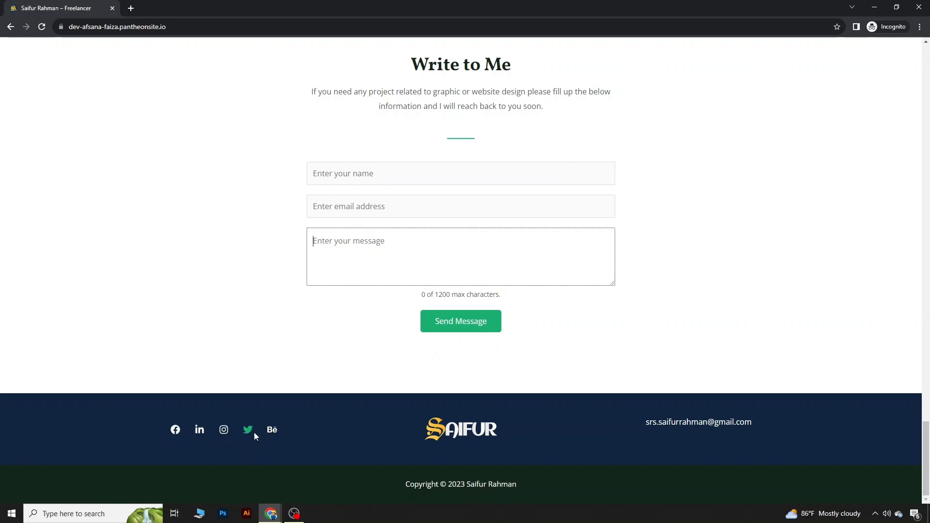
{"action": "left_click_drag", "start_coordinate": [430, 431], "coordinate": [466, 421]}
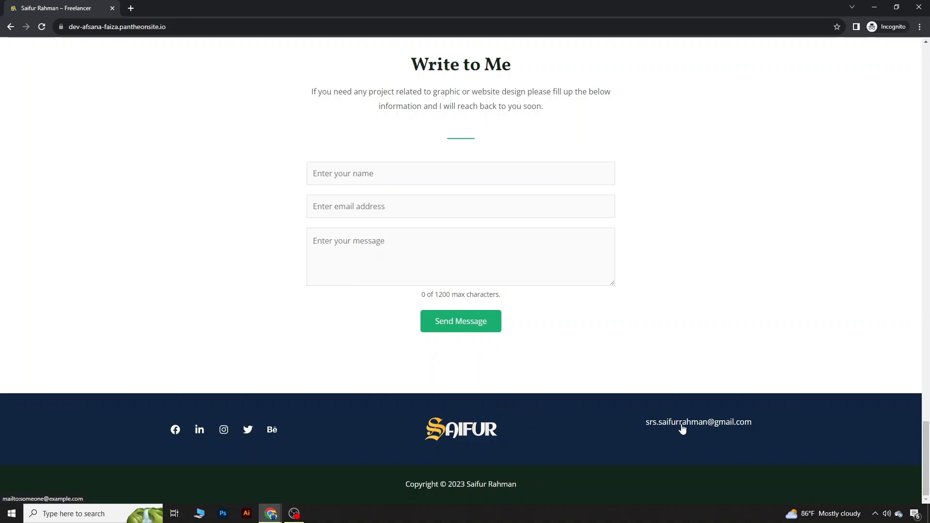
{"action": "left_click", "coordinate": [682, 428]}
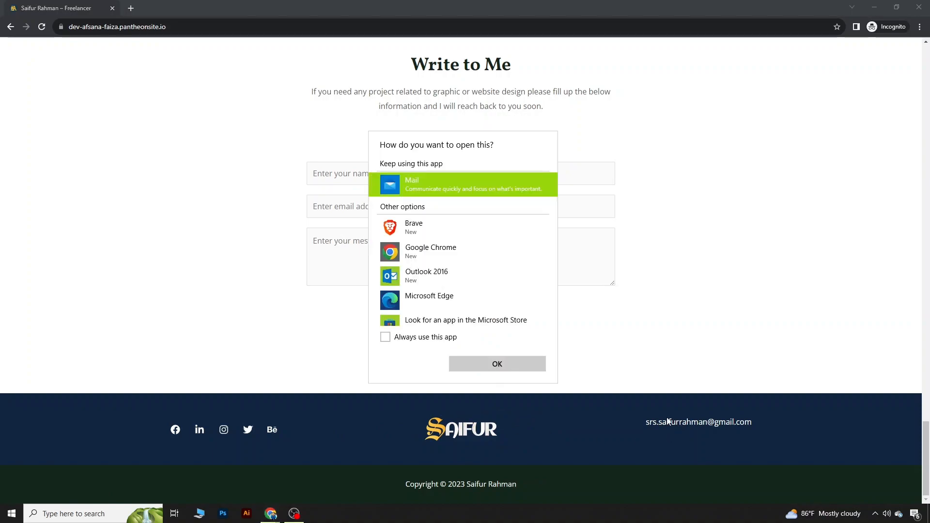
{"action": "left_click", "coordinate": [710, 330]}
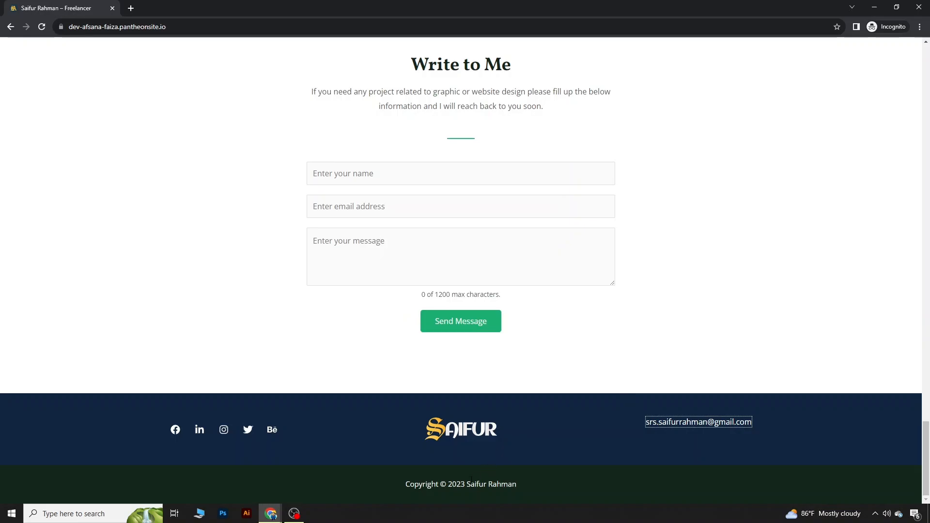
{"action": "left_click_drag", "start_coordinate": [403, 487], "coordinate": [551, 490]}
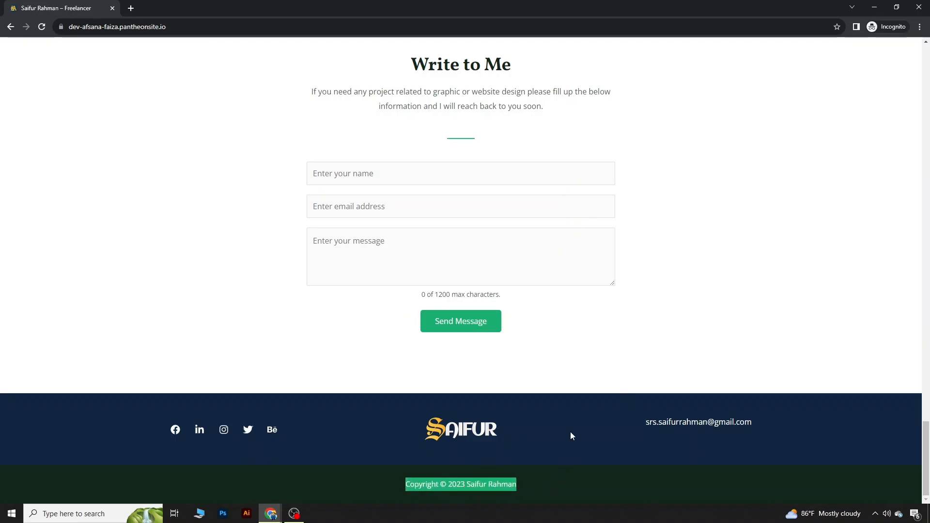
{"action": "scroll", "coordinate": [571, 432], "scroll_direction": "up", "scroll_amount": 20}
{"action": "scroll", "coordinate": [569, 431], "scroll_direction": "up", "scroll_amount": 20}
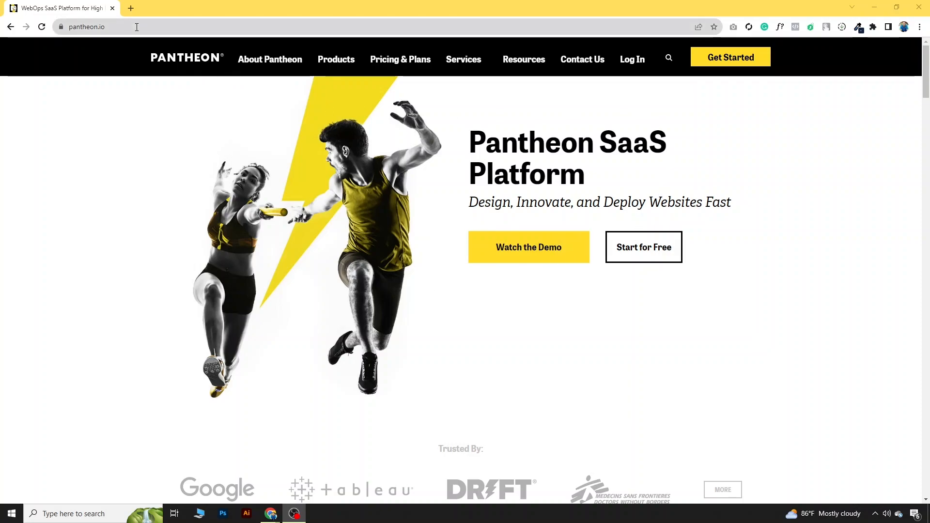
Step: Start a Pantheon account sign-up using a Google account
{"action": "left_click", "coordinate": [715, 61]}
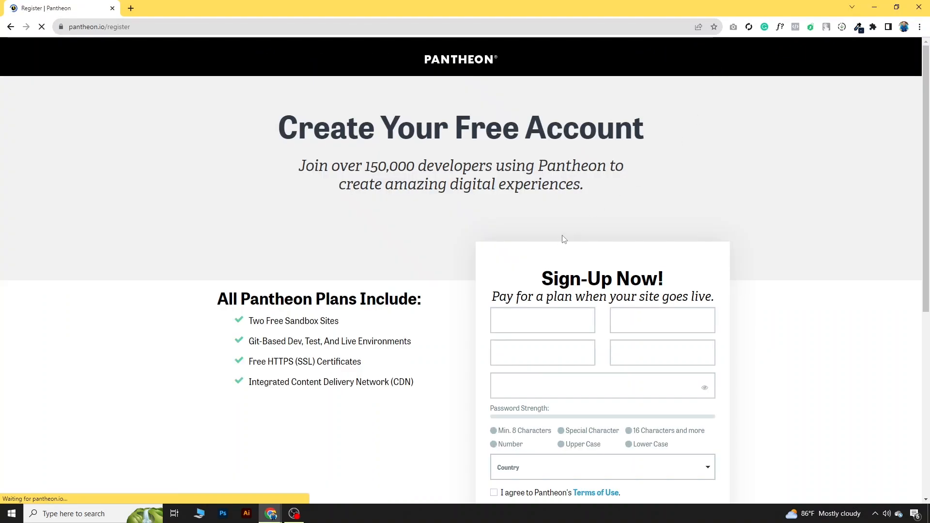
{"action": "scroll", "coordinate": [530, 271], "scroll_direction": "down", "scroll_amount": 3}
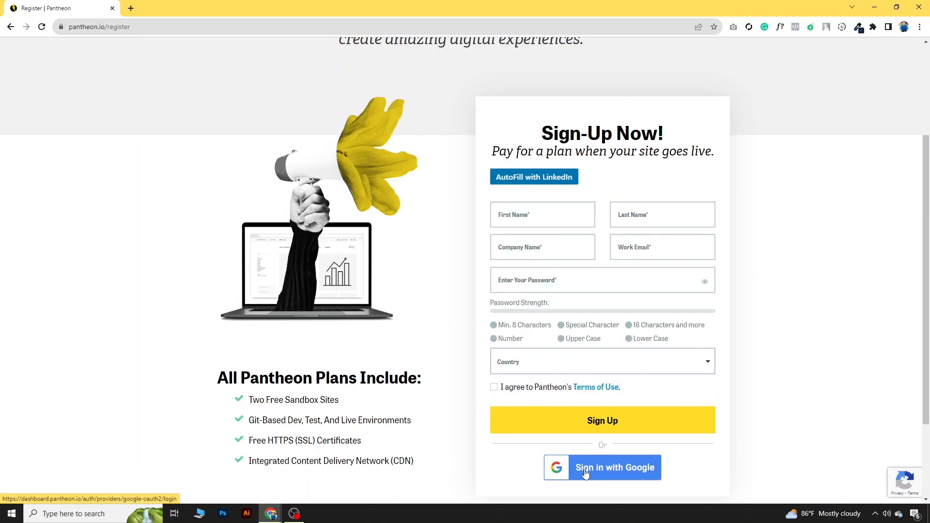
{"action": "left_click", "coordinate": [585, 462]}
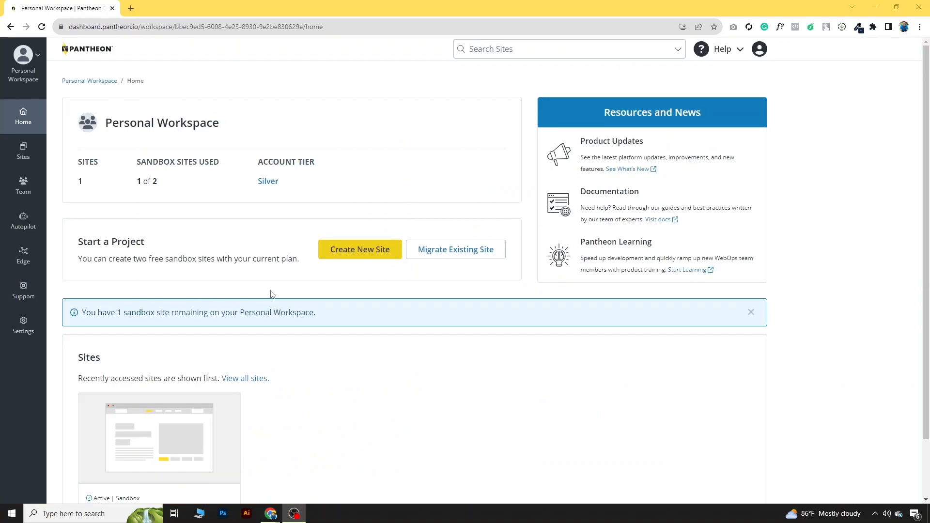
Step: Create the WordPress site 'saifurportfolio' in the United States region and open its dashboard
{"action": "left_click", "coordinate": [354, 249]}
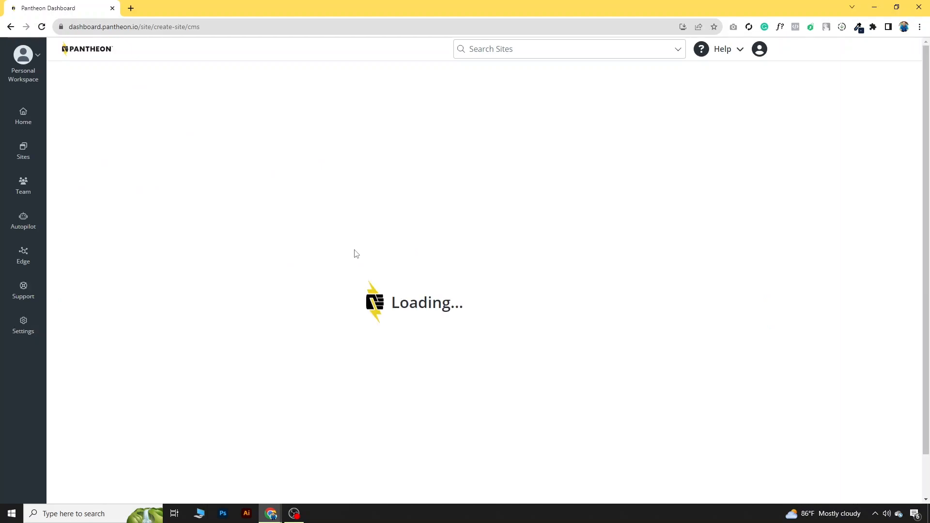
{"action": "left_click", "coordinate": [127, 231]}
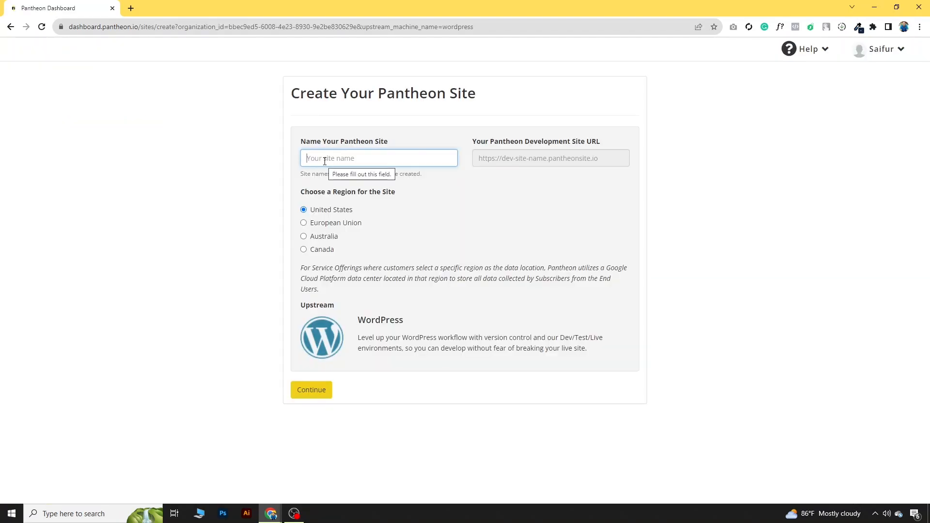
{"action": "type", "text": "saifur"}
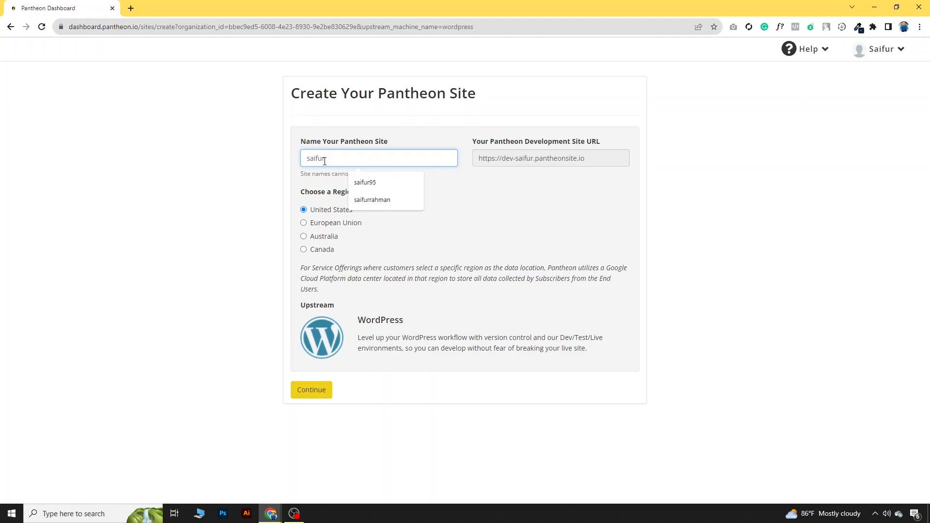
{"action": "type", "text": "portfolio"}
{"action": "left_click_drag", "start_coordinate": [625, 159], "coordinate": [476, 161]}
{"action": "left_click", "coordinate": [321, 396]}
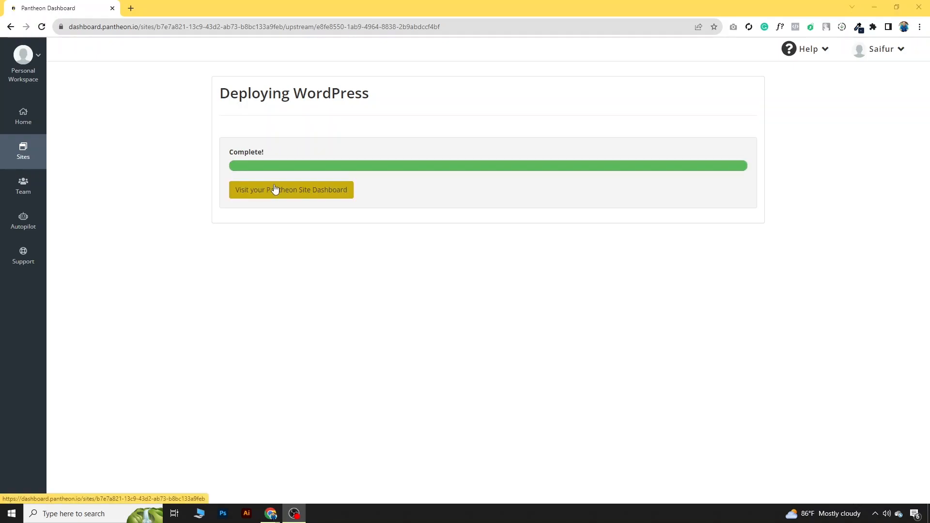
{"action": "left_click", "coordinate": [282, 196]}
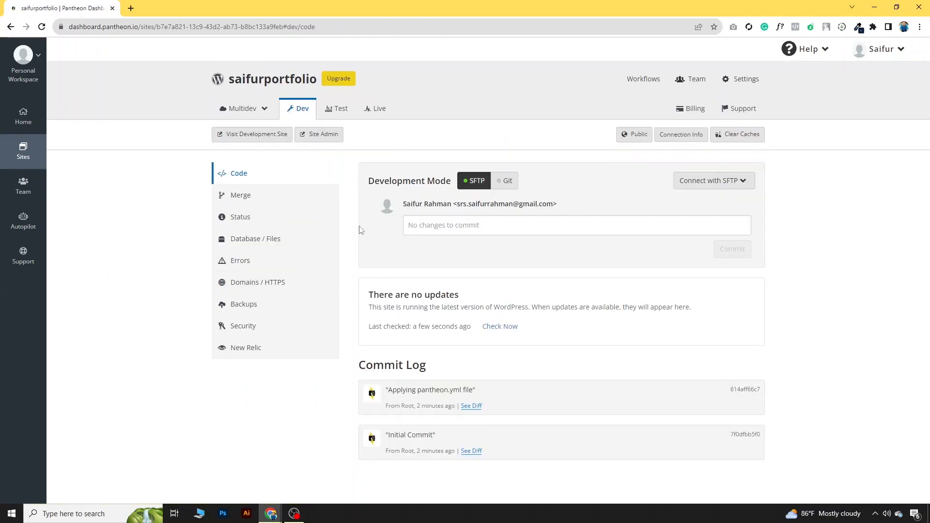
Step: Open the development site, keep English, and enter the site title and username 'user'
{"action": "left_click", "coordinate": [266, 137]}
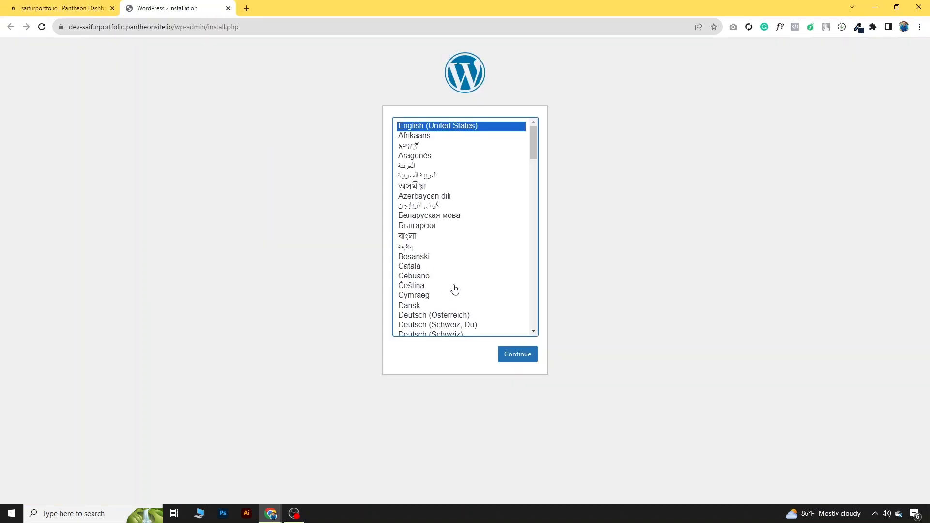
{"action": "left_click", "coordinate": [514, 358]}
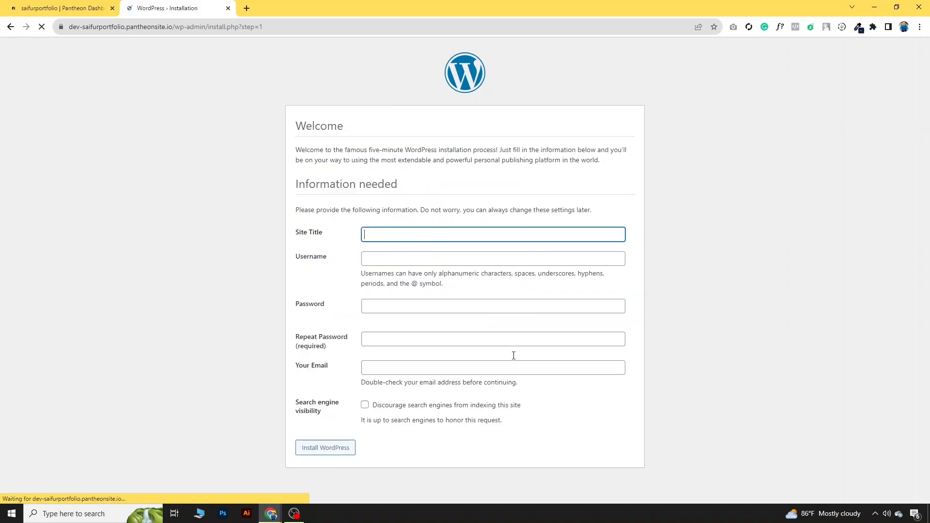
{"action": "left_click", "coordinate": [391, 232]}
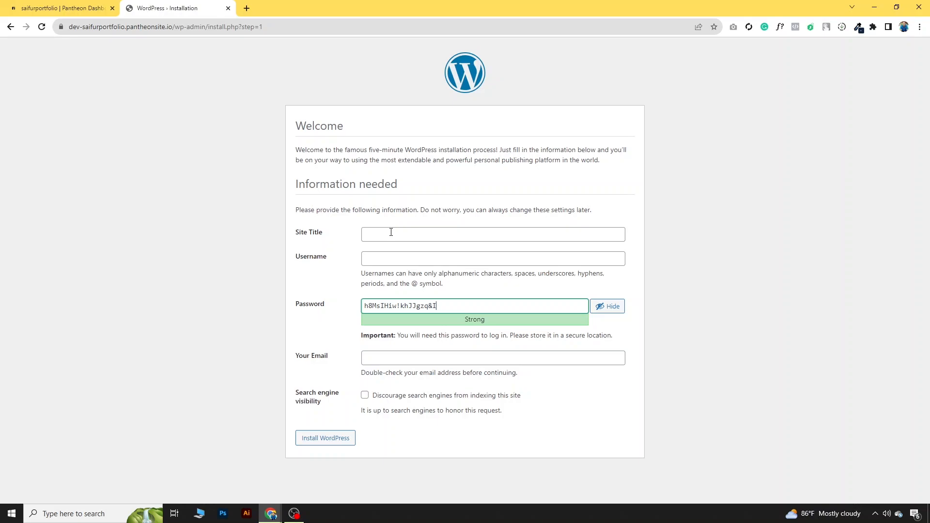
{"action": "left_click", "coordinate": [391, 232]}
{"action": "left_click", "coordinate": [414, 258]}
{"action": "left_click", "coordinate": [413, 261]}
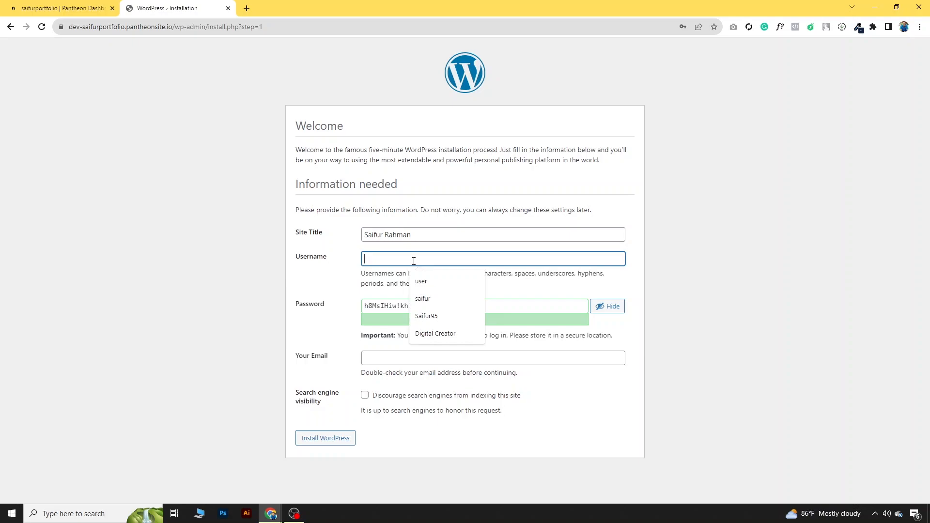
{"action": "type", "text": "user"}
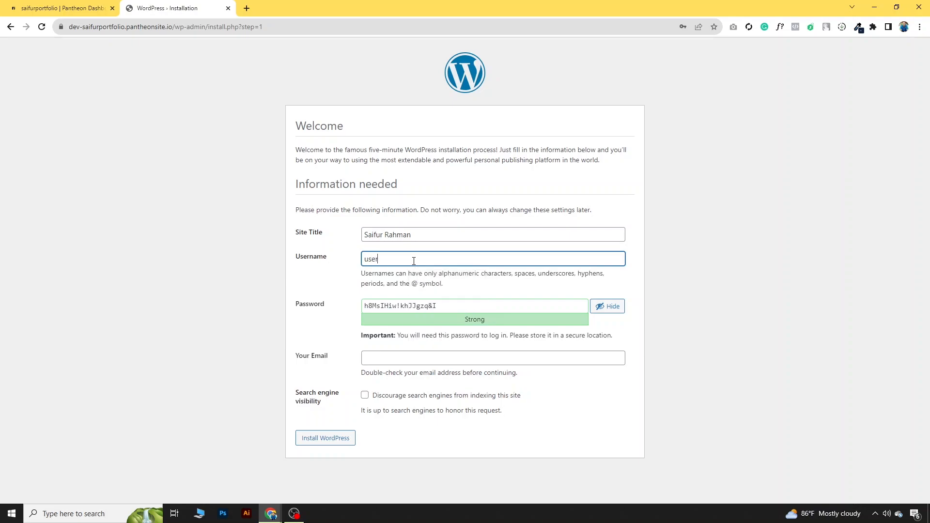
{"action": "left_click_drag", "start_coordinate": [442, 308], "coordinate": [351, 310]}
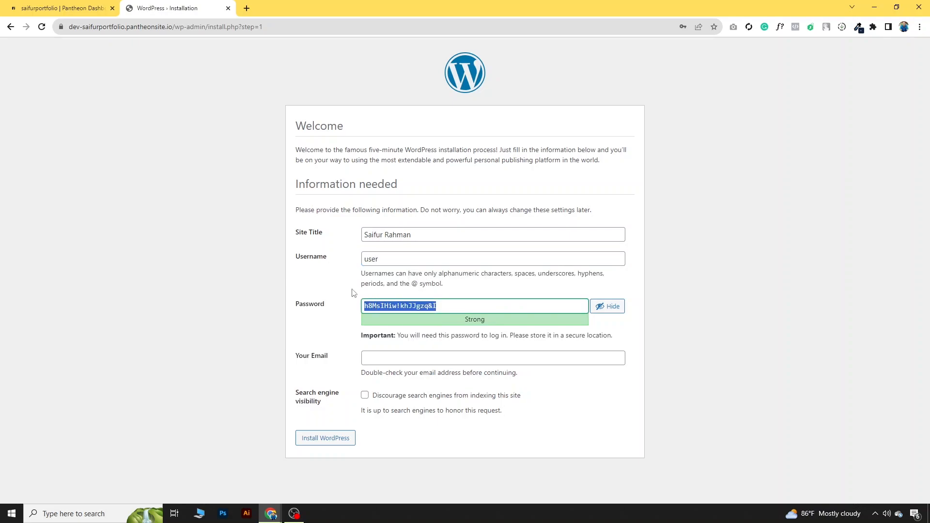
{"action": "left_click", "coordinate": [442, 308]}
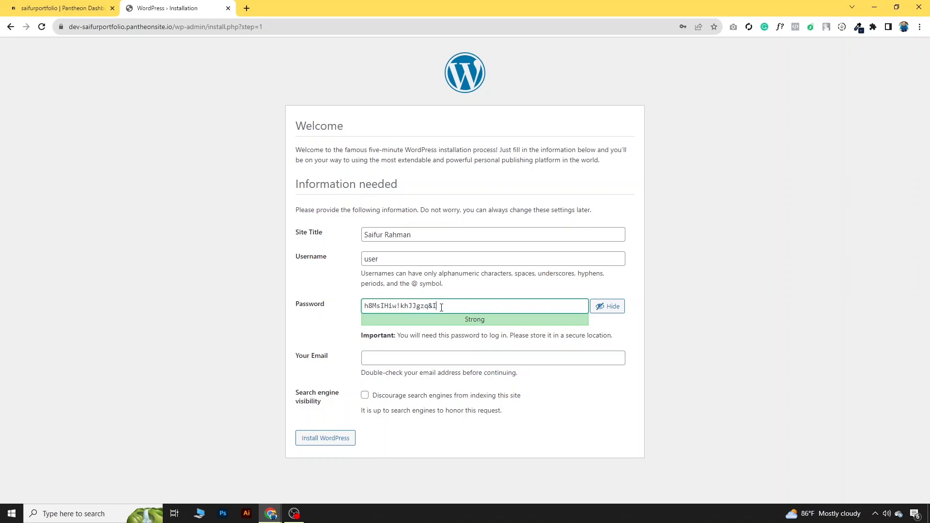
{"action": "left_click_drag", "start_coordinate": [446, 301], "coordinate": [353, 312]}
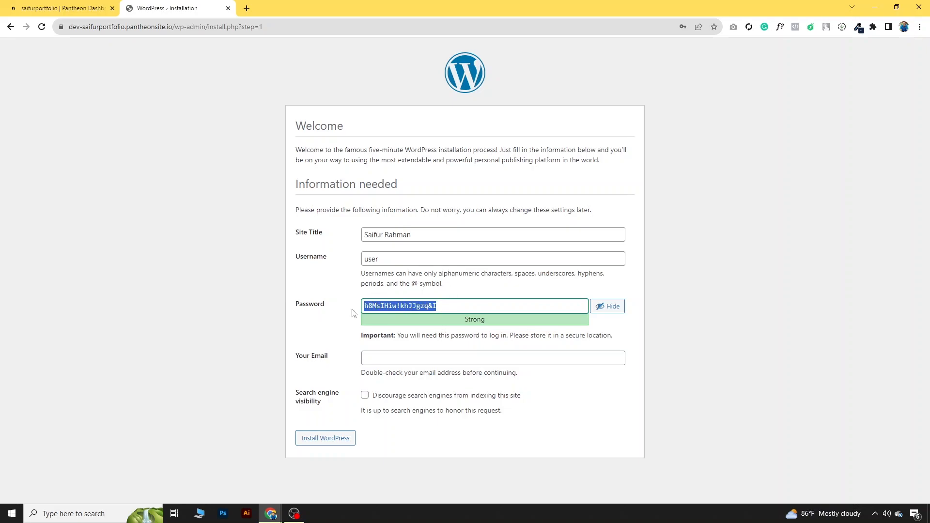
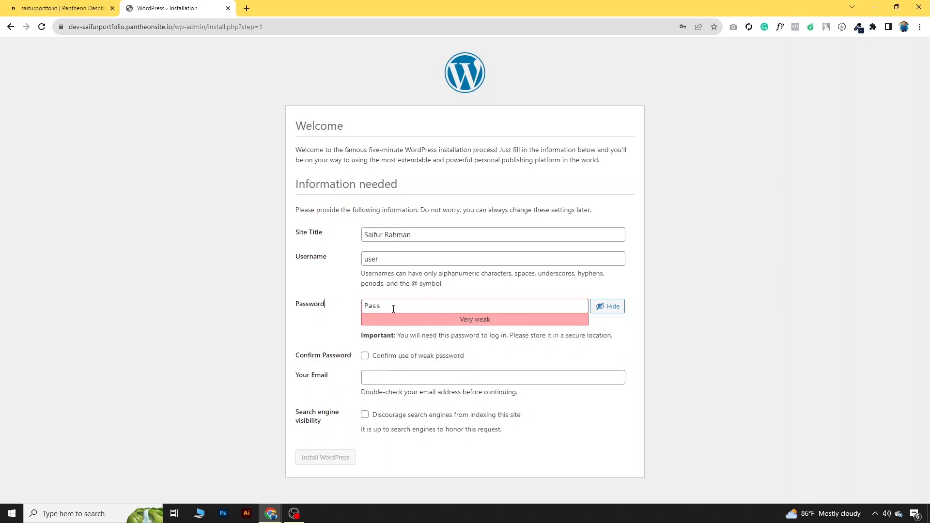
{"action": "left_click_drag", "start_coordinate": [393, 310], "coordinate": [362, 308]}
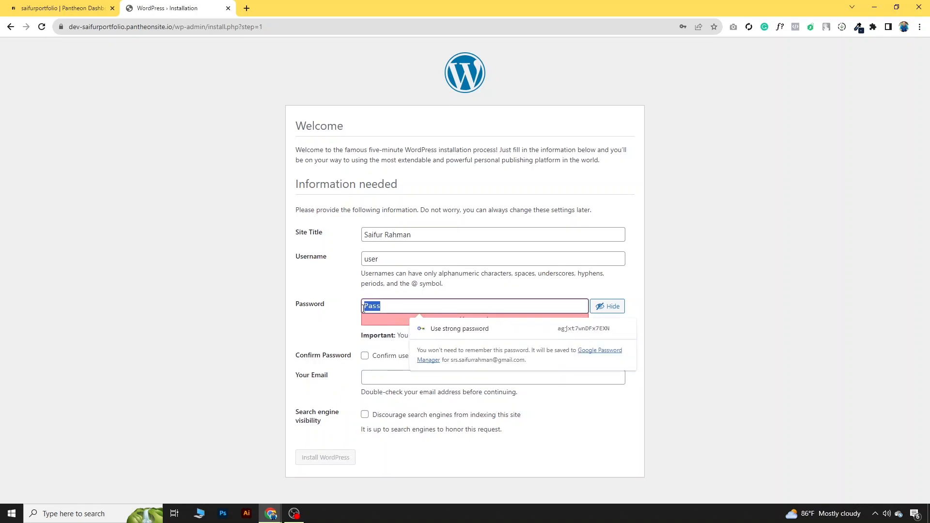
{"action": "left_click", "coordinate": [365, 357]}
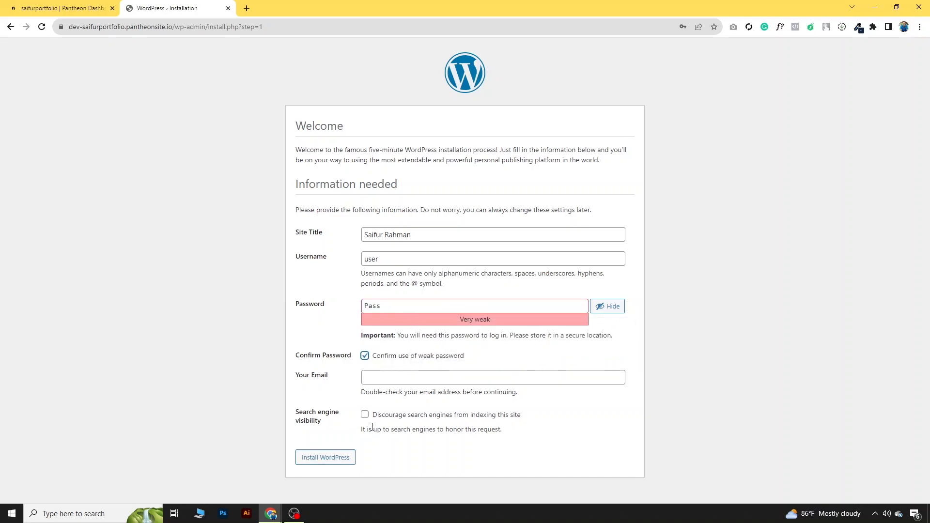
Step: Enter the admin e-mail, install WordPress, and decline saving the password
{"action": "left_click", "coordinate": [379, 381]}
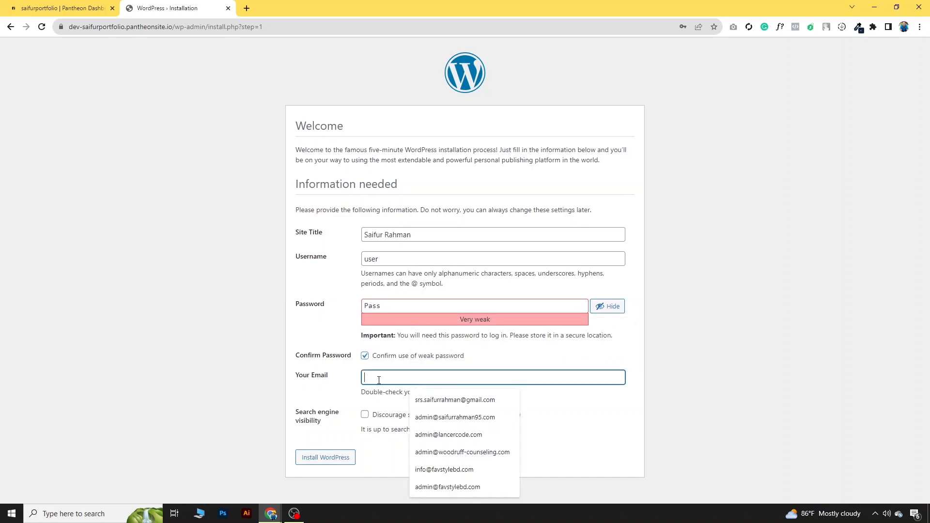
{"action": "left_click", "coordinate": [404, 395]}
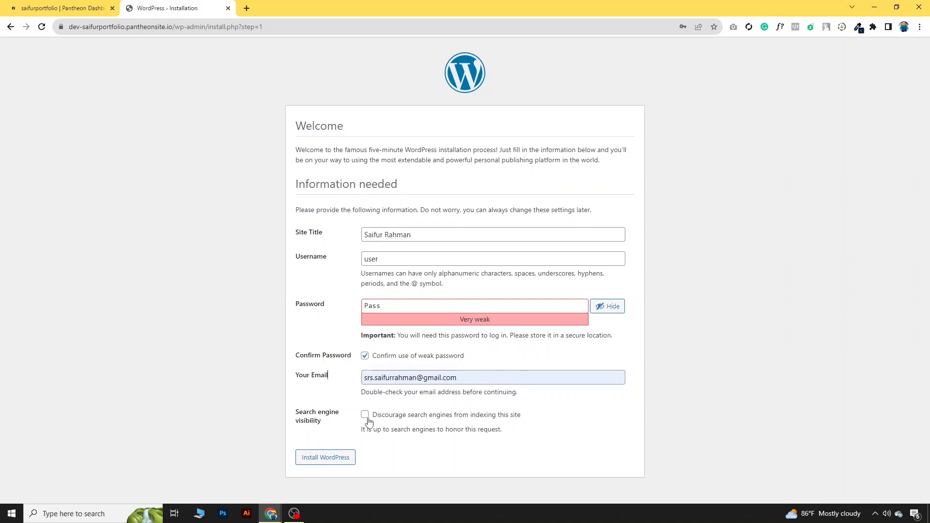
{"action": "left_click", "coordinate": [339, 462]}
{"action": "left_click", "coordinate": [698, 166]}
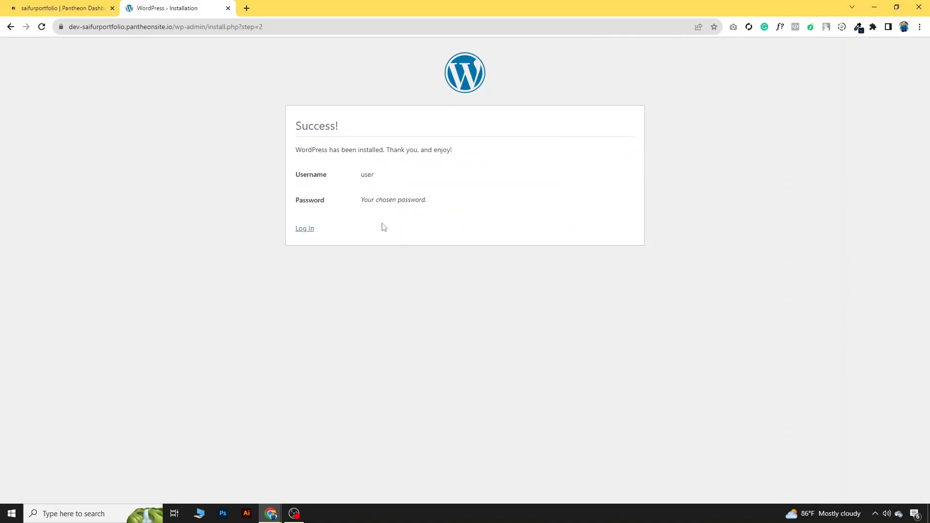
Step: Log in to the new site and view its front page in a new tab
{"action": "left_click", "coordinate": [305, 229]}
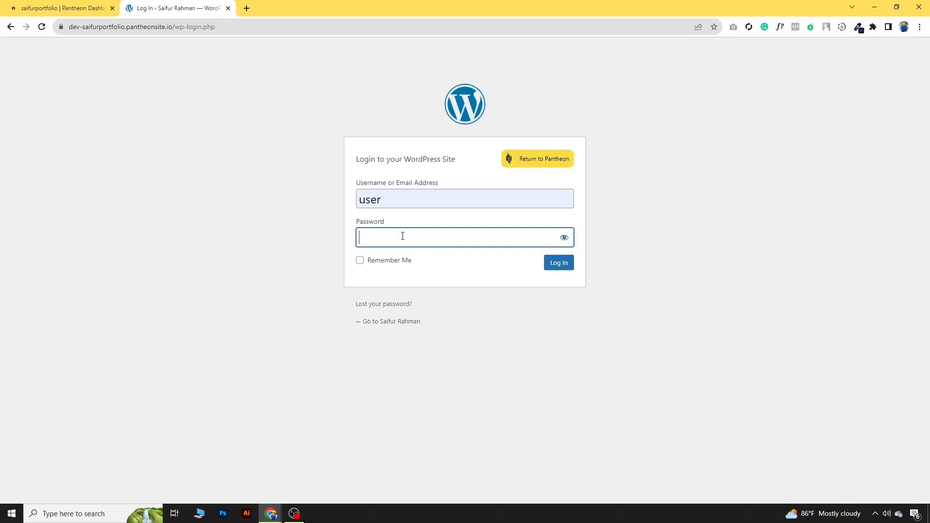
{"action": "left_click", "coordinate": [559, 265]}
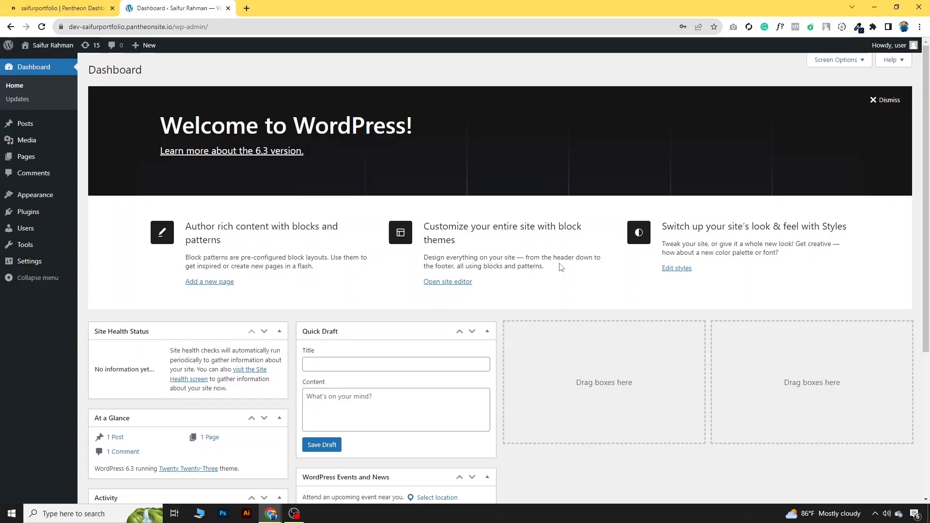
{"action": "mouse_move", "coordinate": [48, 45]}
{"action": "right_click", "coordinate": [36, 62]}
{"action": "left_click", "coordinate": [52, 68]}
{"action": "left_click", "coordinate": [291, 7]}
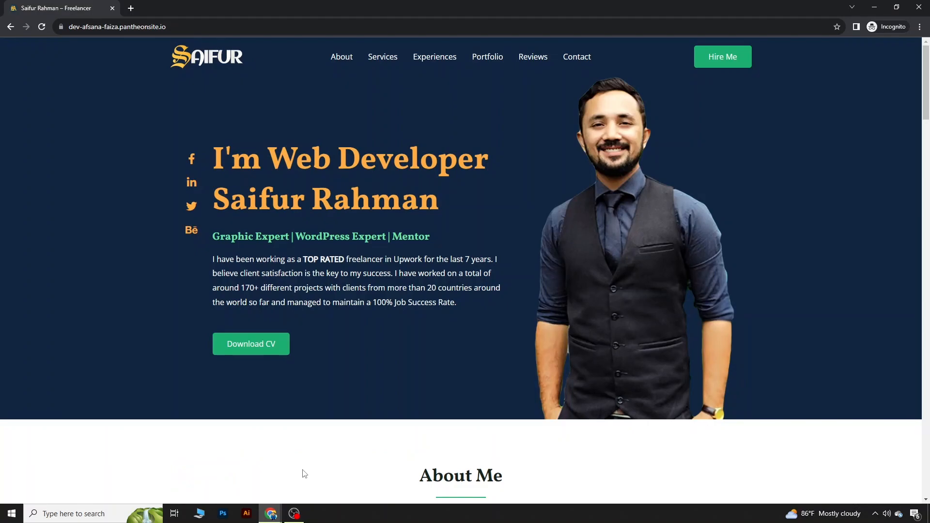
{"action": "scroll", "coordinate": [560, 348], "scroll_direction": "down", "scroll_amount": 8}
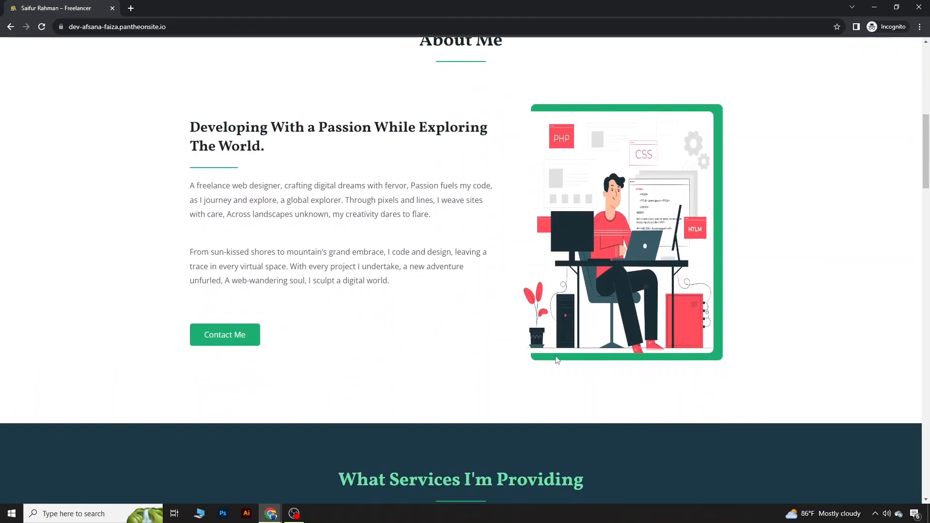
Step: Return to the admin Dashboard and close the duplicate tab
{"action": "mouse_move", "coordinate": [271, 513]}
{"action": "left_click", "coordinate": [240, 482]}
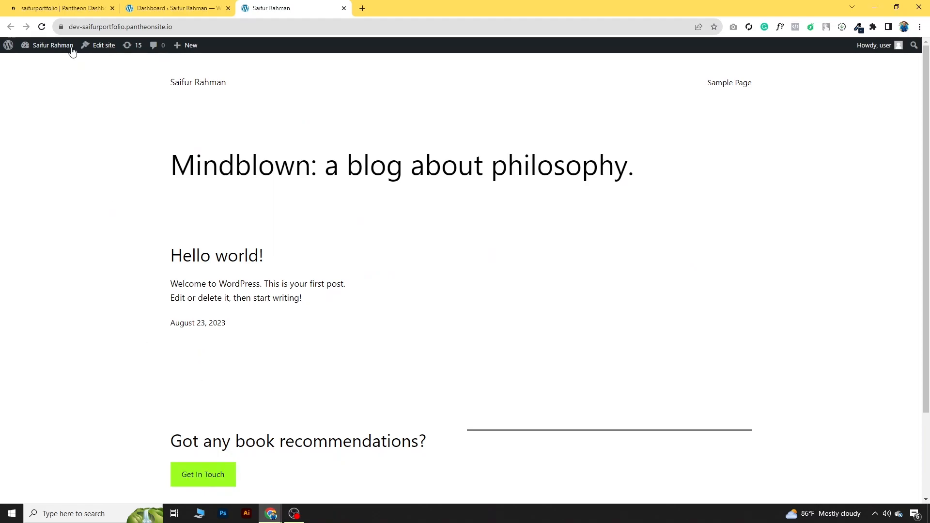
{"action": "mouse_move", "coordinate": [53, 45]}
{"action": "left_click", "coordinate": [37, 62]}
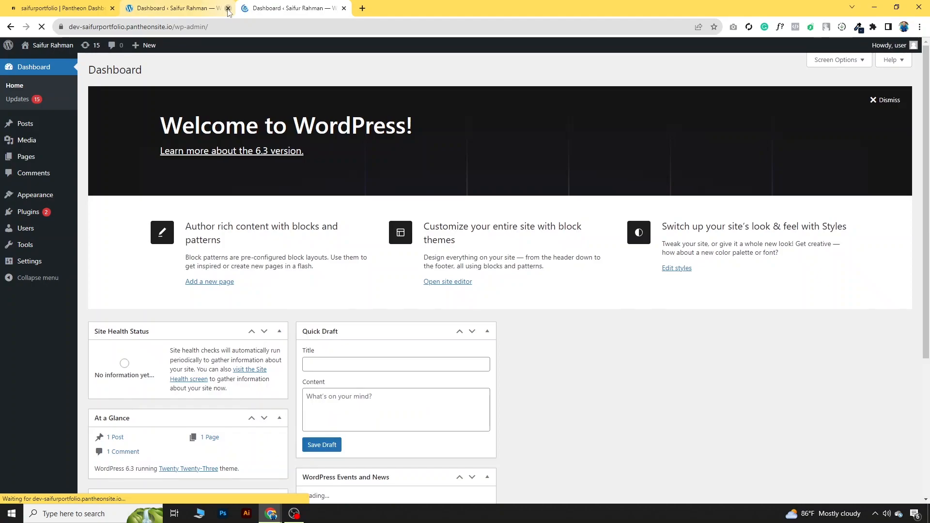
{"action": "left_click", "coordinate": [228, 8]}
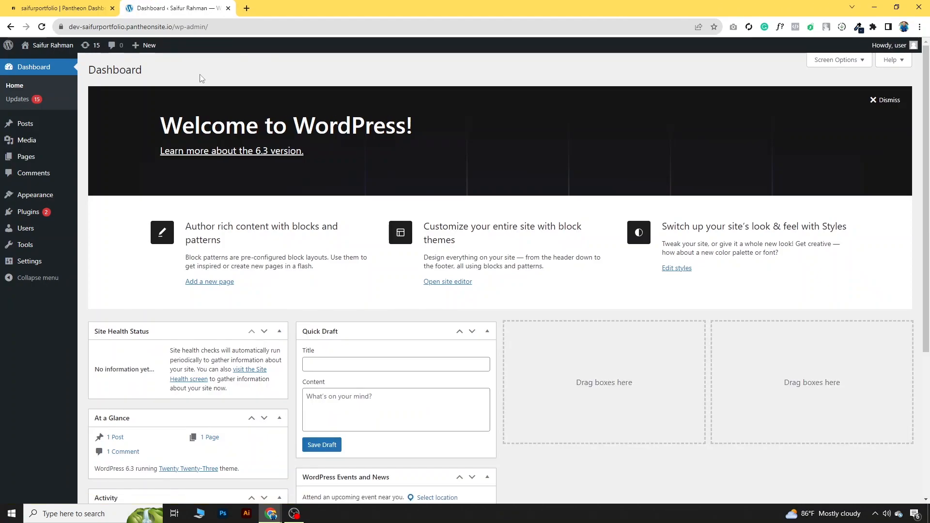
Step: Delete the Twenty Eleven and Twenty Fifteen themes from Appearance > Themes
{"action": "mouse_move", "coordinate": [35, 195]}
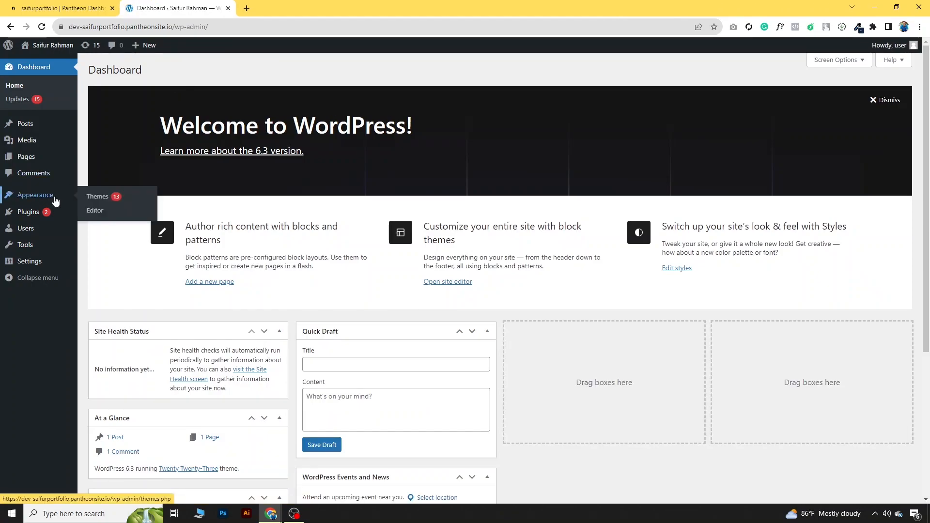
{"action": "left_click", "coordinate": [97, 198]}
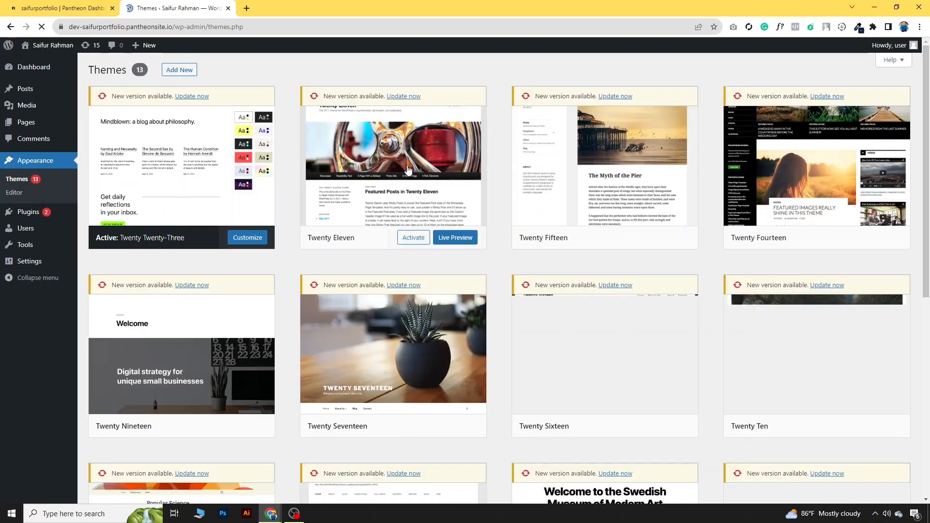
{"action": "scroll", "coordinate": [716, 401], "scroll_direction": "down", "scroll_amount": 5}
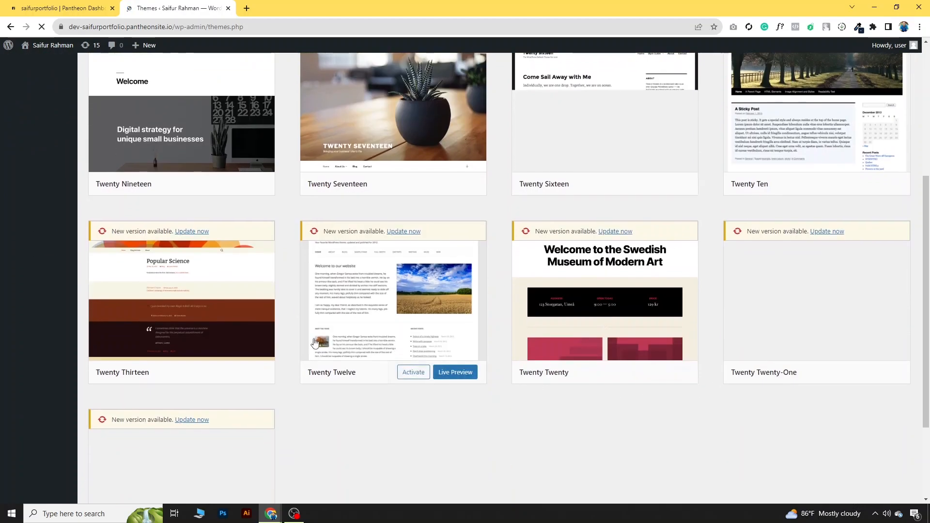
{"action": "scroll", "coordinate": [425, 282], "scroll_direction": "up", "scroll_amount": 5}
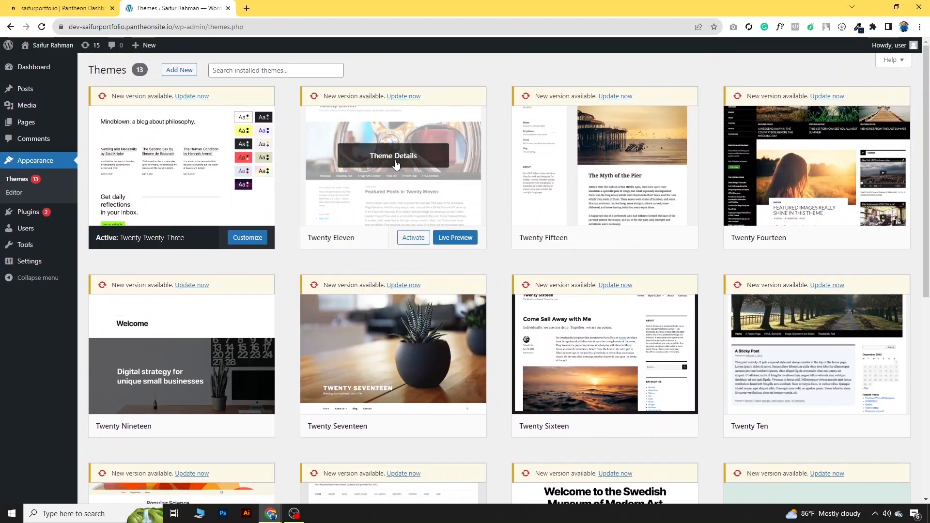
{"action": "left_click", "coordinate": [396, 165]}
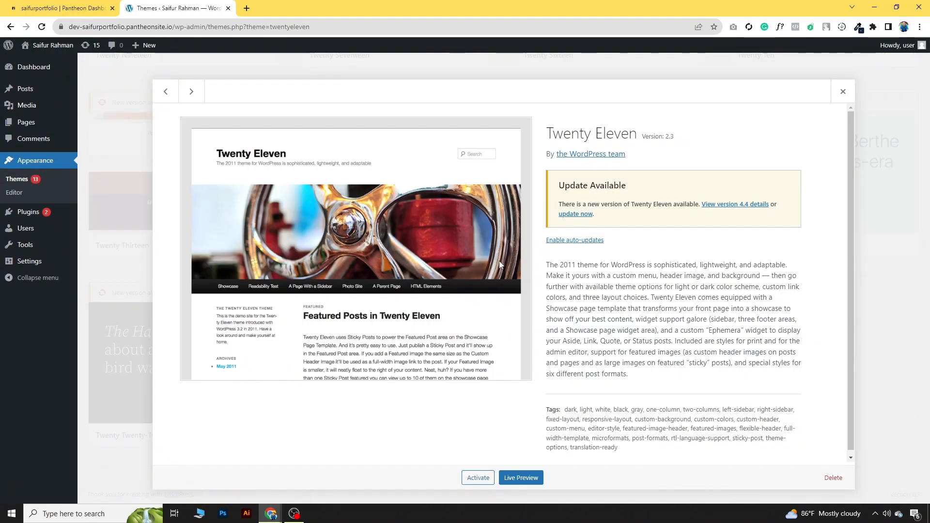
{"action": "left_click", "coordinate": [833, 478]}
{"action": "left_click", "coordinate": [511, 102]}
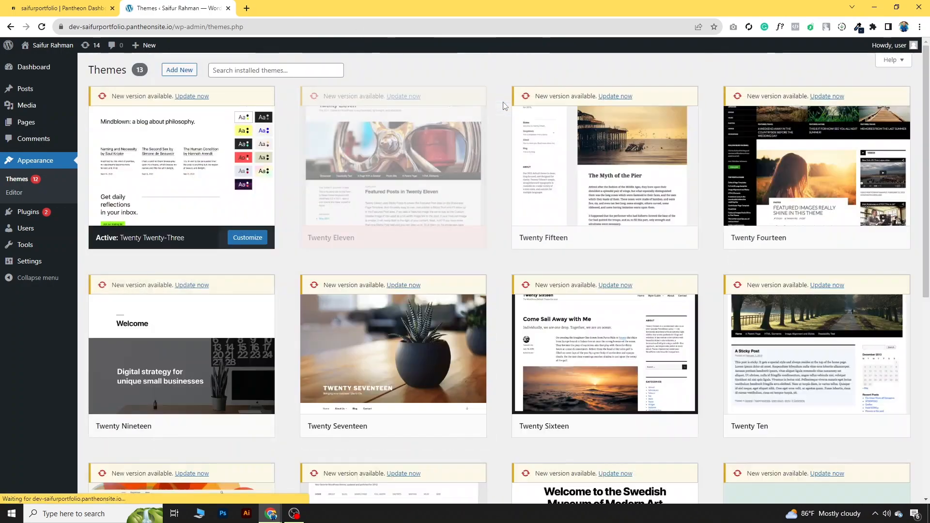
{"action": "left_click", "coordinate": [403, 165]}
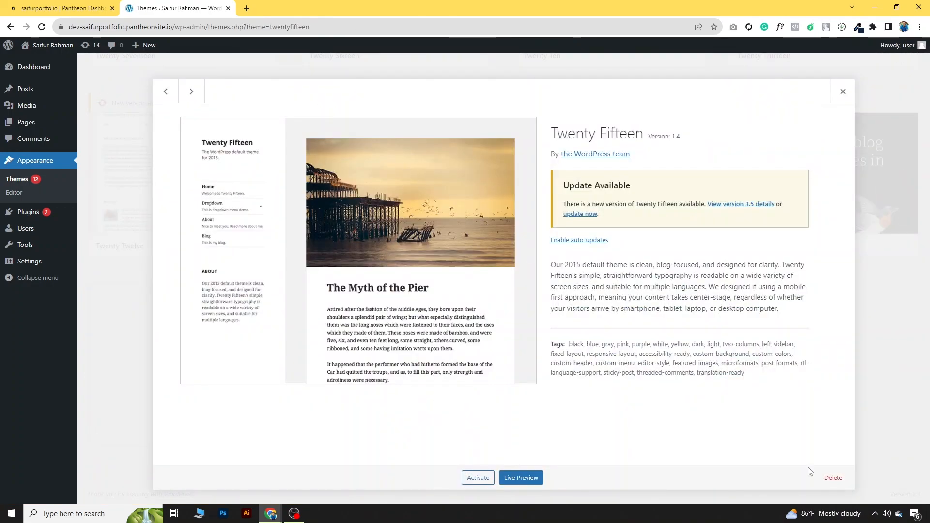
{"action": "left_click", "coordinate": [833, 477]}
{"action": "left_click", "coordinate": [512, 101]}
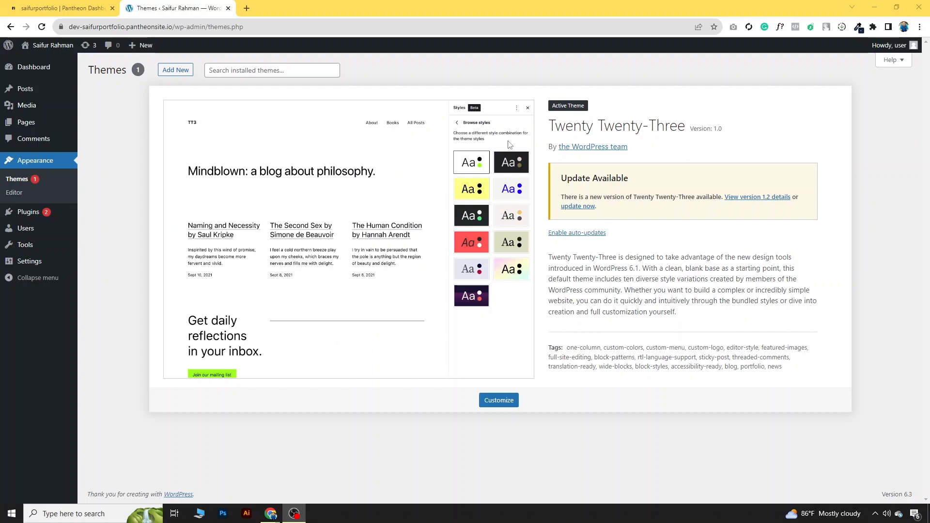
Step: Search the theme directory for Astra, install it and activate it
{"action": "left_click", "coordinate": [183, 75]}
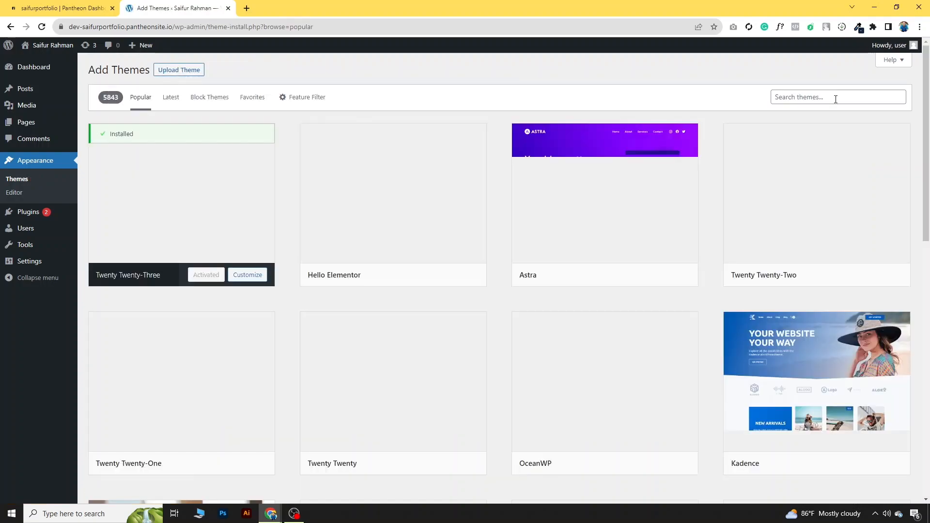
{"action": "left_click", "coordinate": [836, 99]}
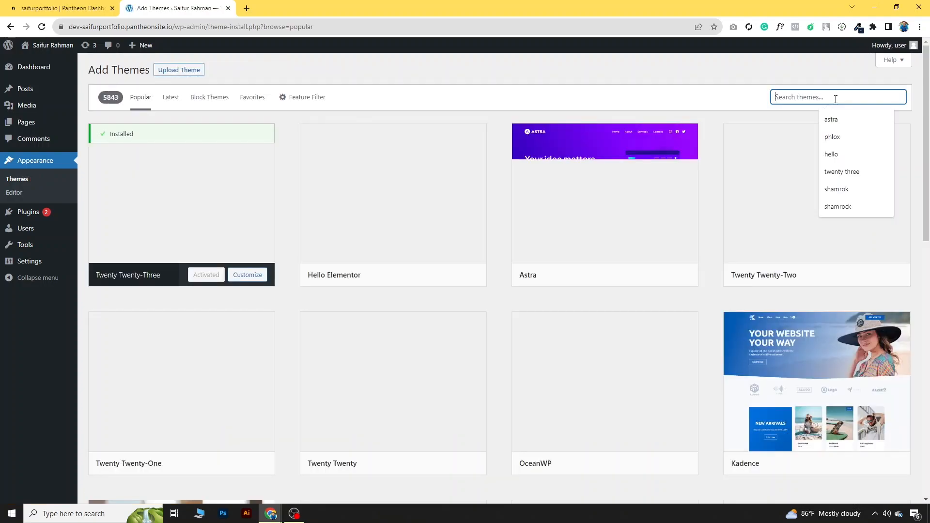
{"action": "type", "text": "Astra"}
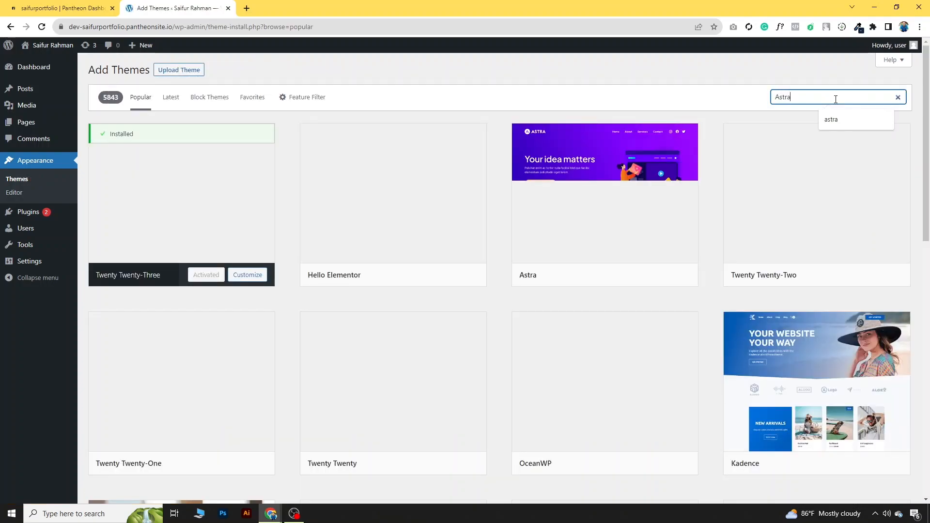
{"action": "key", "text": "Return"}
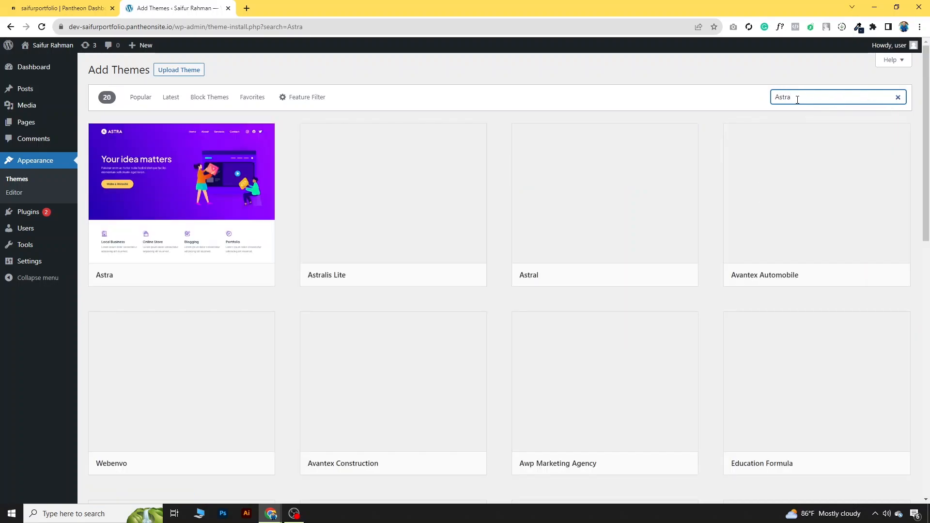
{"action": "mouse_move", "coordinate": [104, 217]}
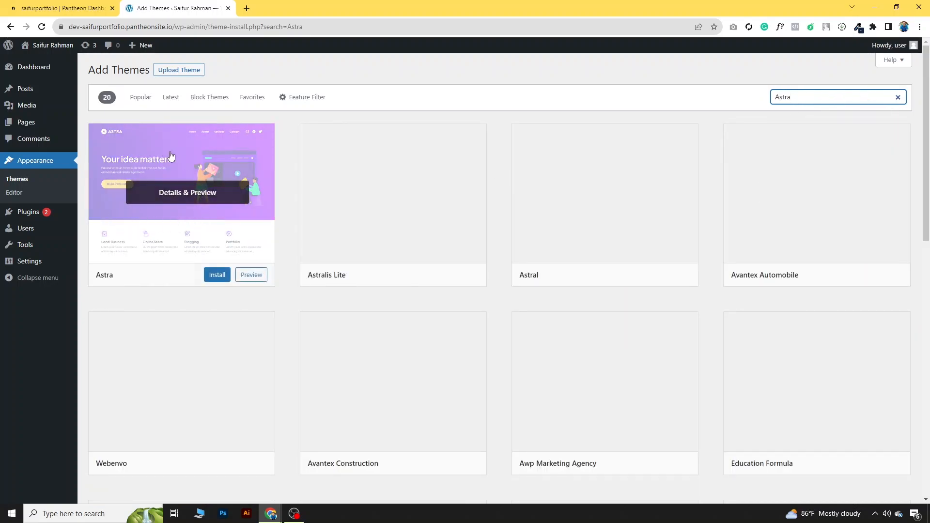
{"action": "left_click", "coordinate": [216, 280]}
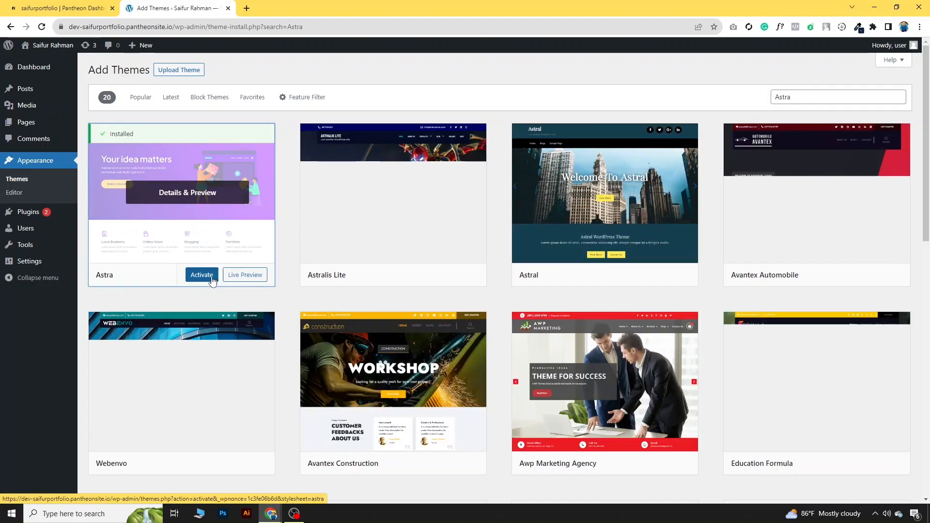
{"action": "left_click", "coordinate": [209, 280]}
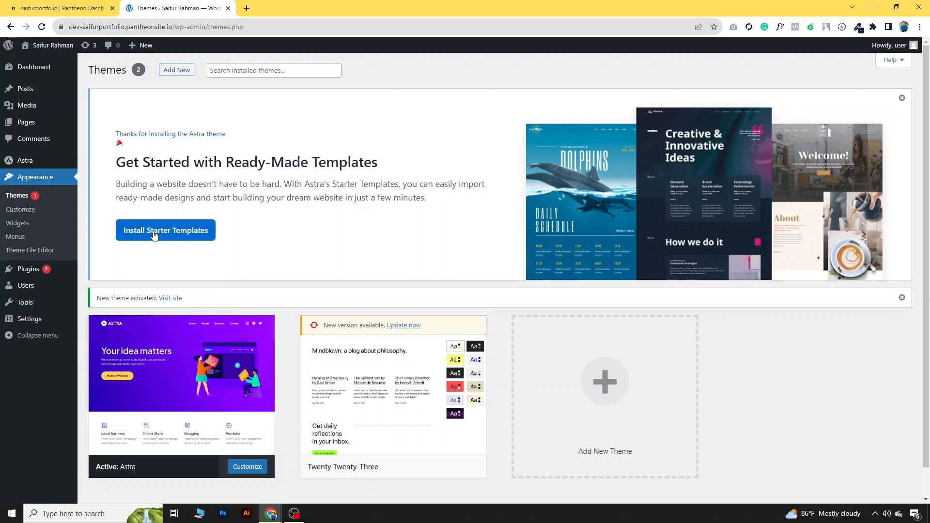
Step: Launch Starter Templates with Elementor and pick Personal Portfolio under Portfolio & CV
{"action": "left_click", "coordinate": [155, 236]}
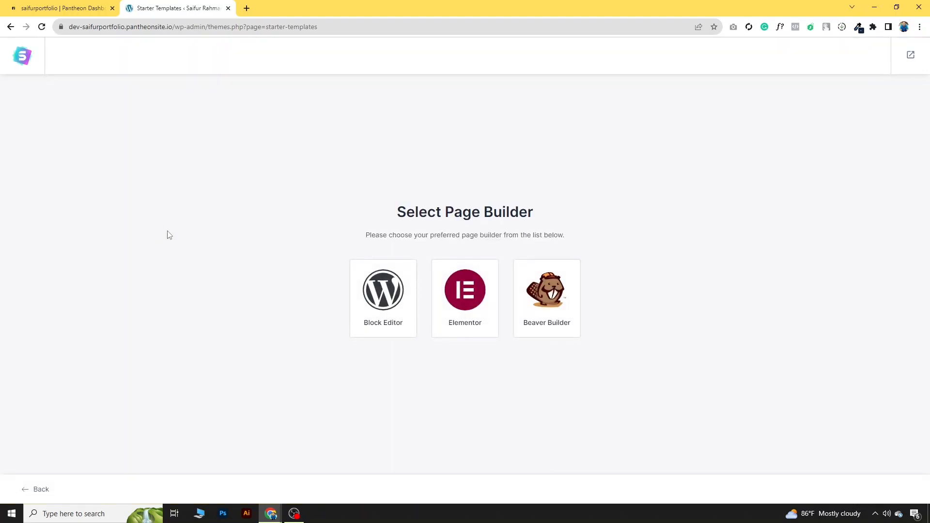
{"action": "left_click", "coordinate": [482, 300]}
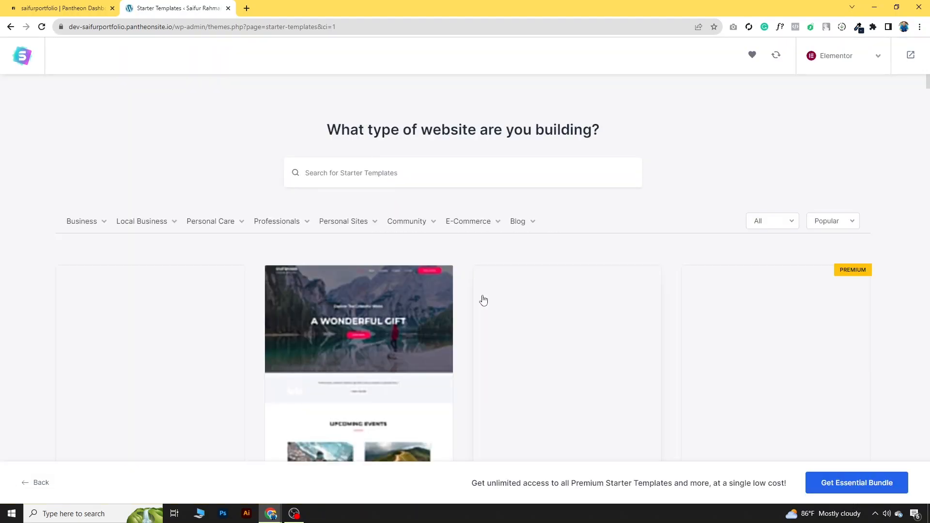
{"action": "scroll", "coordinate": [431, 349], "scroll_direction": "down", "scroll_amount": 2}
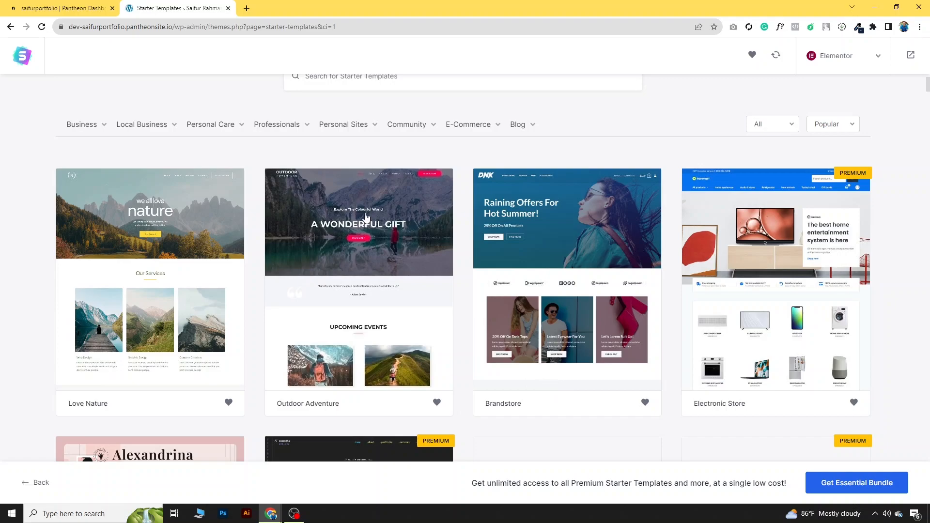
{"action": "scroll", "coordinate": [356, 290], "scroll_direction": "up", "scroll_amount": 1}
{"action": "scroll", "coordinate": [356, 290], "scroll_direction": "up", "scroll_amount": 1}
{"action": "mouse_move", "coordinate": [348, 180]}
{"action": "left_click", "coordinate": [350, 213]}
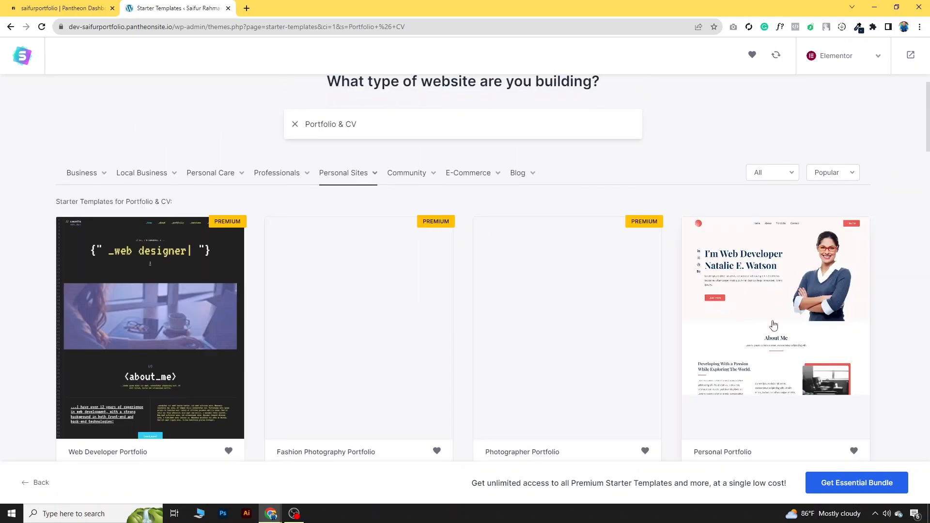
{"action": "scroll", "coordinate": [774, 327], "scroll_direction": "down", "scroll_amount": 1}
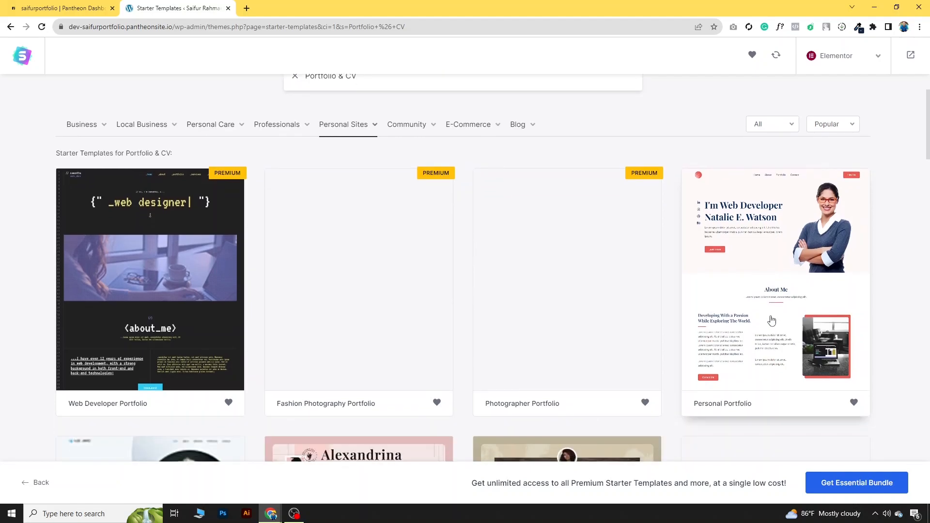
{"action": "left_click", "coordinate": [758, 282]}
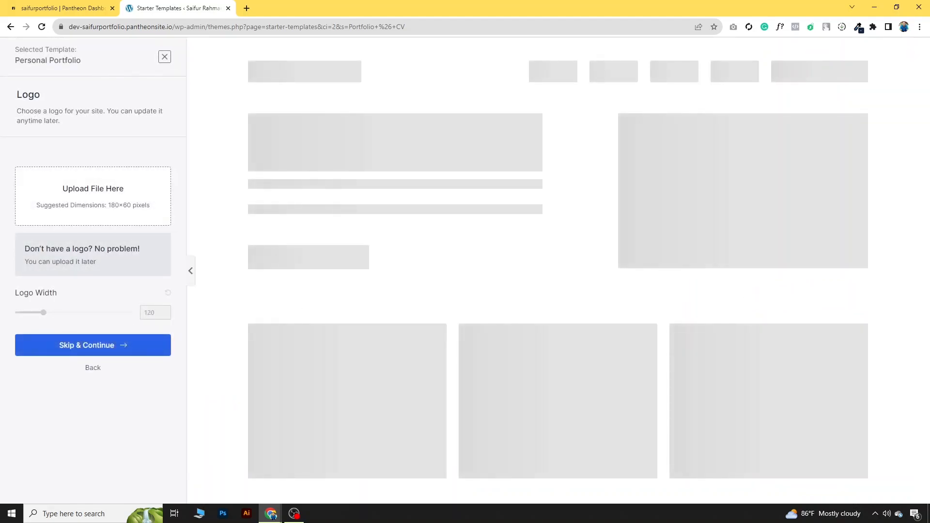
Step: Skip the logo step and choose the Rubik / Karla font pairing
{"action": "left_click", "coordinate": [92, 352]}
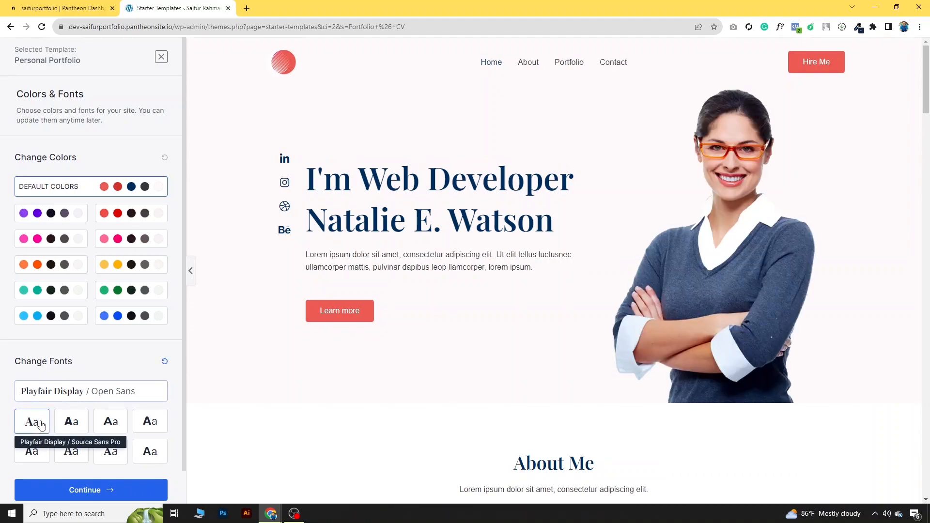
{"action": "left_click", "coordinate": [71, 422]}
{"action": "left_click", "coordinate": [102, 429]}
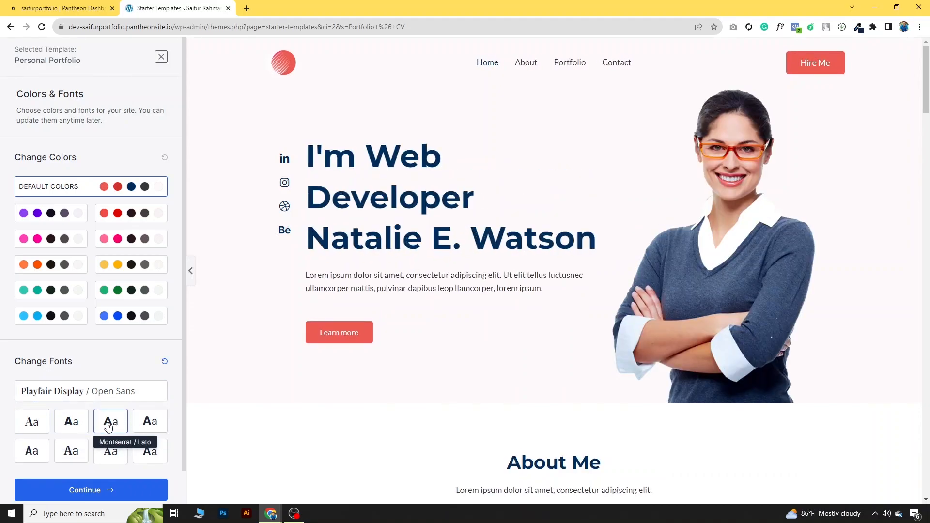
{"action": "left_click", "coordinate": [150, 422]}
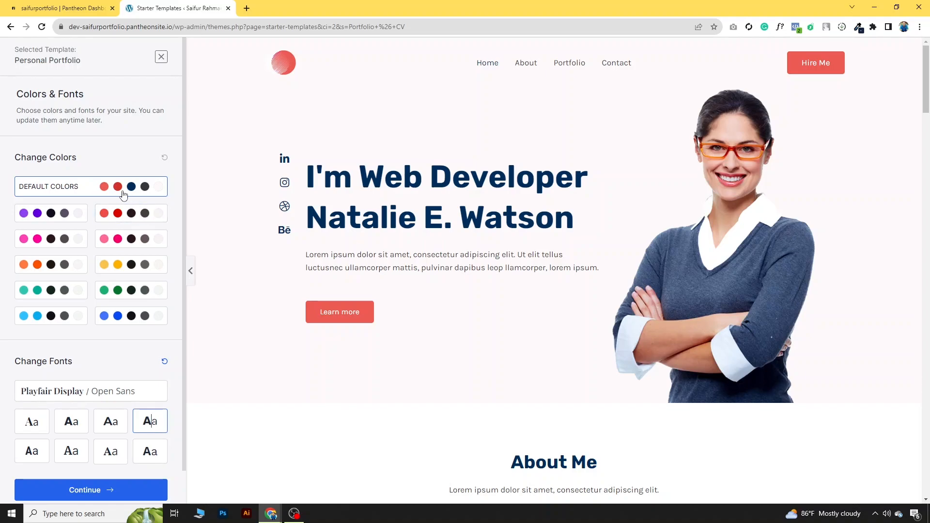
Step: Compare colour palettes and settle on the green one
{"action": "left_click", "coordinate": [122, 215]}
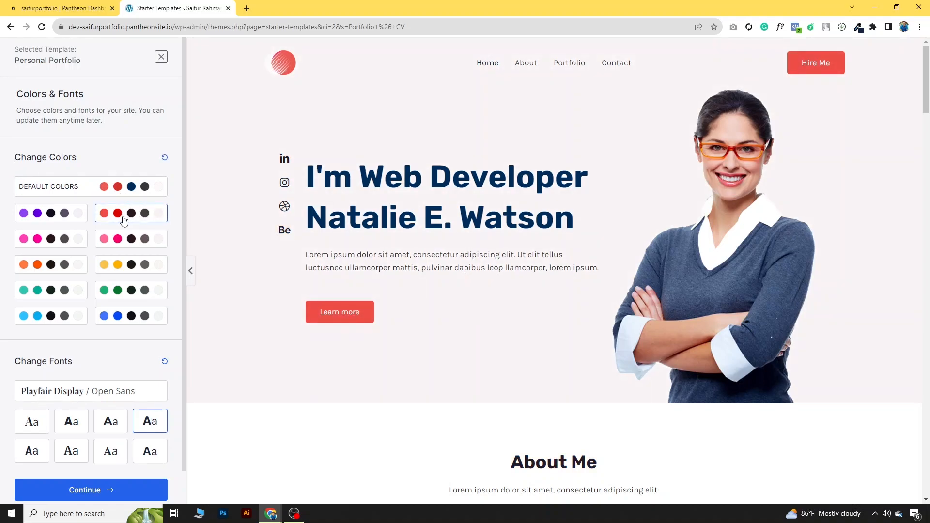
{"action": "left_click", "coordinate": [124, 293]}
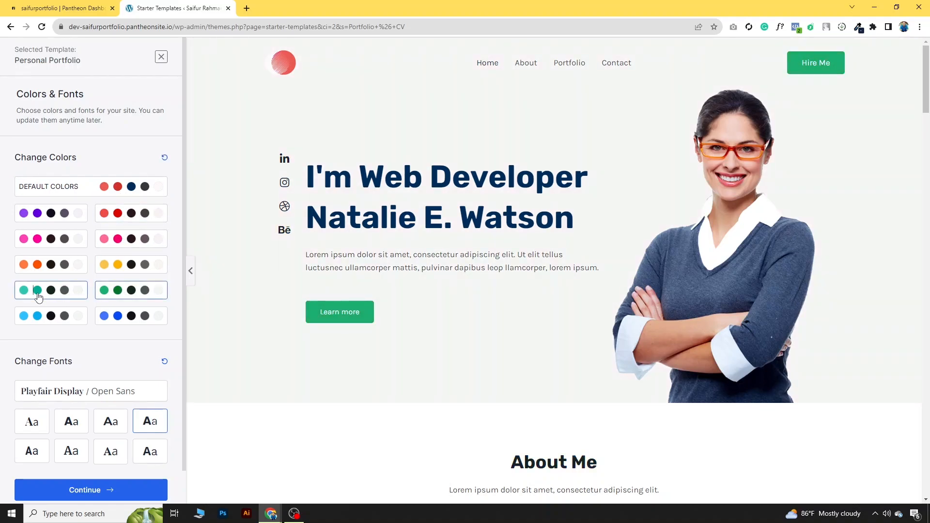
{"action": "left_click", "coordinate": [36, 291]}
{"action": "left_click", "coordinate": [125, 295]}
Step: Submit and build the website, then open it and scroll through the homepage
{"action": "left_click", "coordinate": [110, 492]}
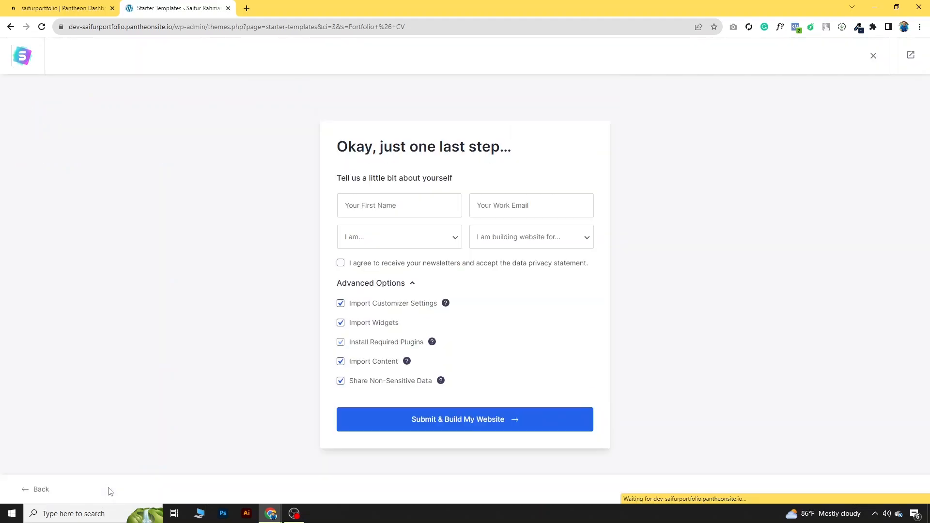
{"action": "left_click", "coordinate": [441, 425]}
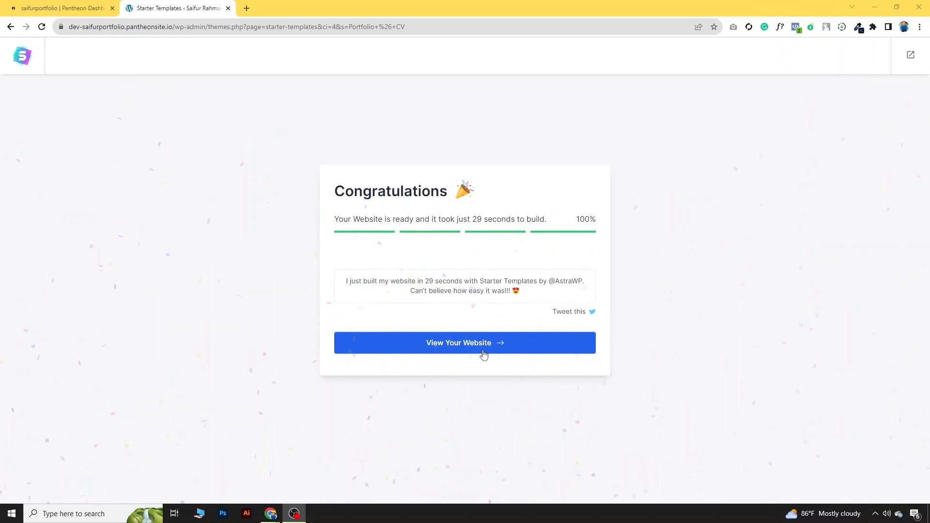
{"action": "left_click", "coordinate": [483, 350]}
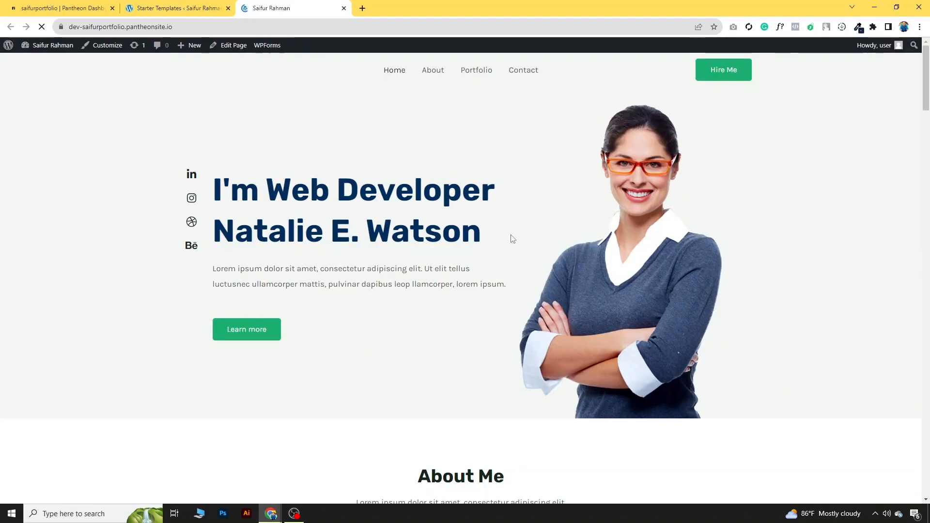
{"action": "scroll", "coordinate": [508, 243], "scroll_direction": "down", "scroll_amount": 20}
{"action": "scroll", "coordinate": [502, 275], "scroll_direction": "down", "scroll_amount": 20}
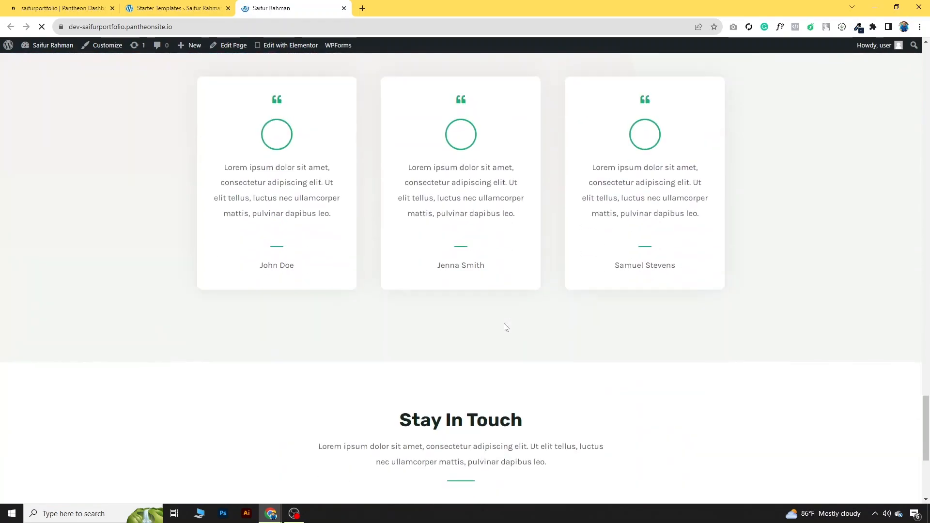
{"action": "scroll", "coordinate": [505, 328], "scroll_direction": "down", "scroll_amount": 5}
Step: Compare the reference portfolio window with the new WordPress site's page
{"action": "mouse_move", "coordinate": [280, 504]}
{"action": "left_click", "coordinate": [320, 472]}
{"action": "scroll", "coordinate": [405, 401], "scroll_direction": "up", "scroll_amount": 3}
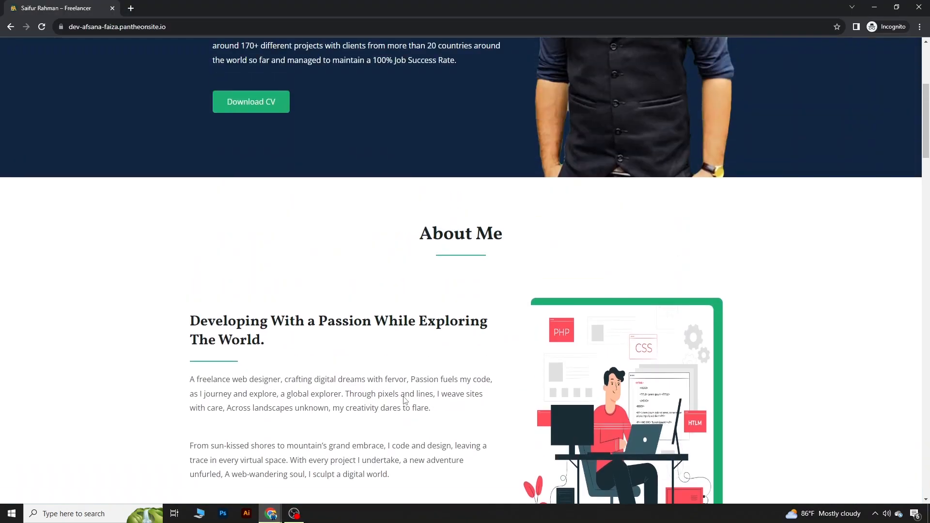
{"action": "scroll", "coordinate": [405, 400], "scroll_direction": "up", "scroll_amount": 5}
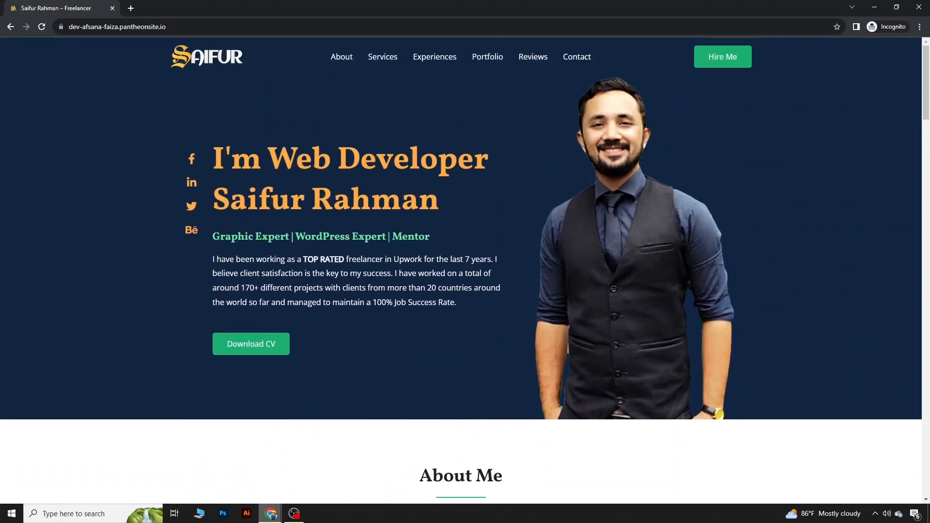
{"action": "mouse_move", "coordinate": [271, 513]}
{"action": "left_click", "coordinate": [224, 481]}
{"action": "scroll", "coordinate": [338, 266], "scroll_direction": "up", "scroll_amount": 15}
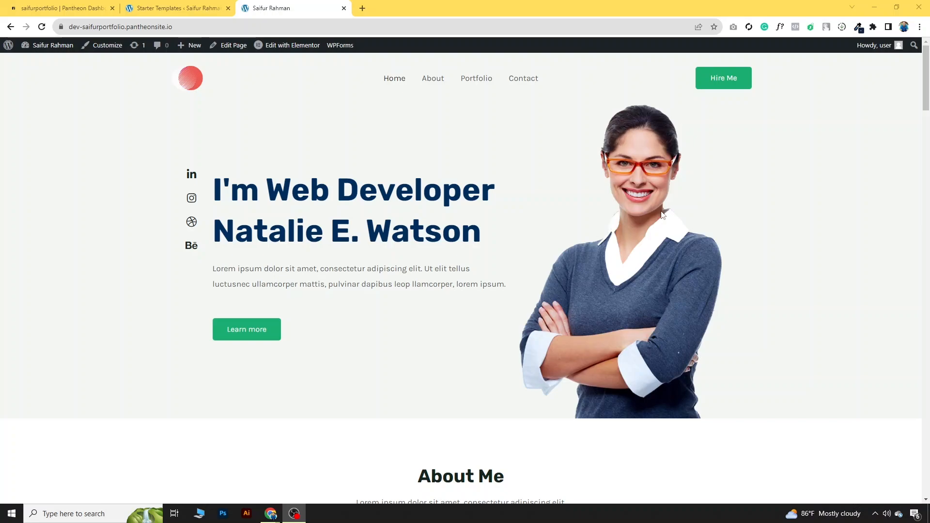
{"action": "mouse_move", "coordinate": [272, 514]}
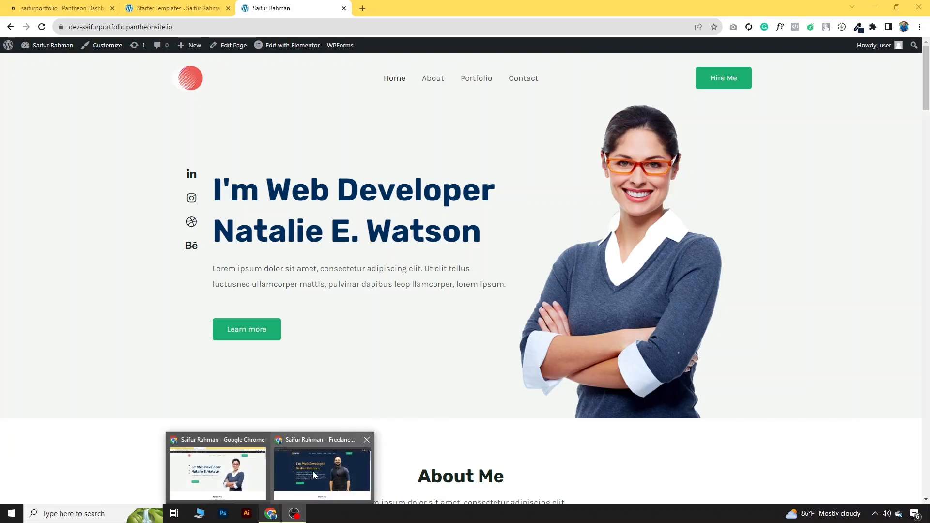
{"action": "left_click", "coordinate": [313, 471]}
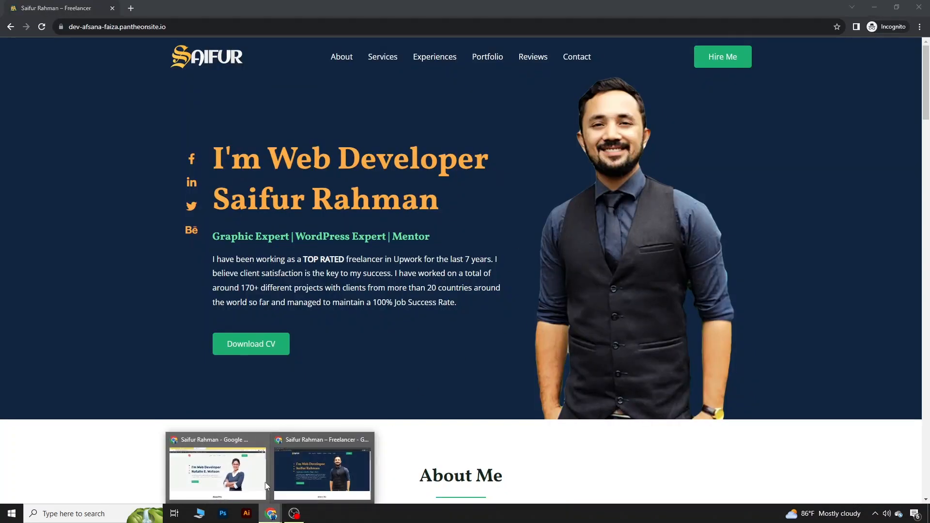
{"action": "left_click", "coordinate": [251, 471]}
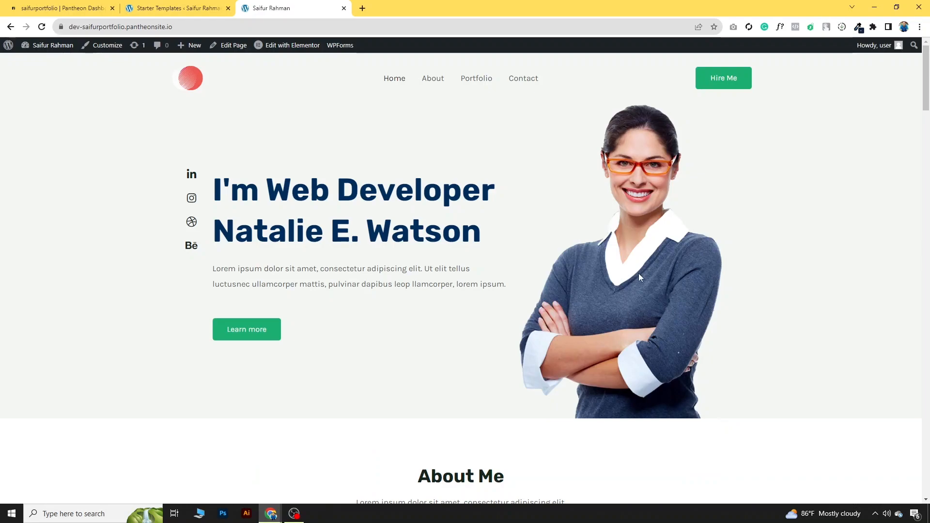
Step: Dismiss the What's New and containers announcement popups in Elementor
{"action": "mouse_move", "coordinate": [272, 50]}
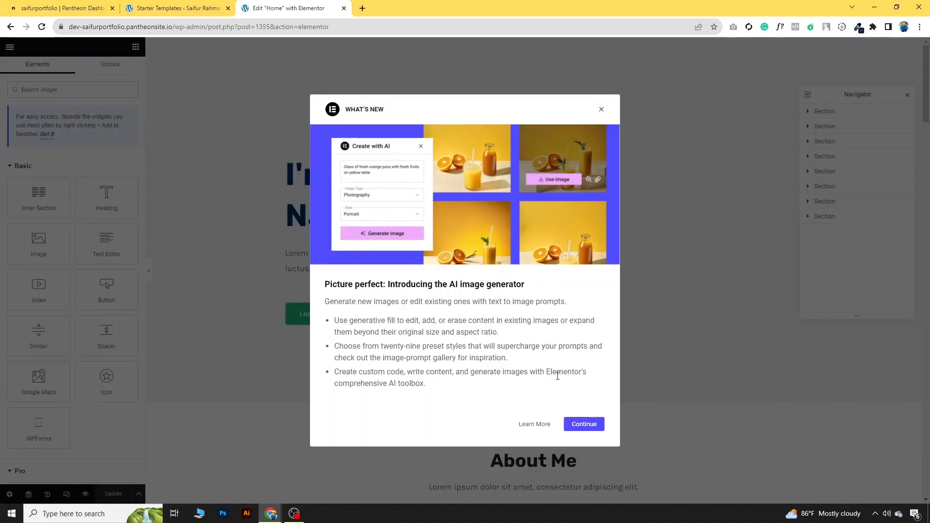
{"action": "left_click", "coordinate": [601, 109]}
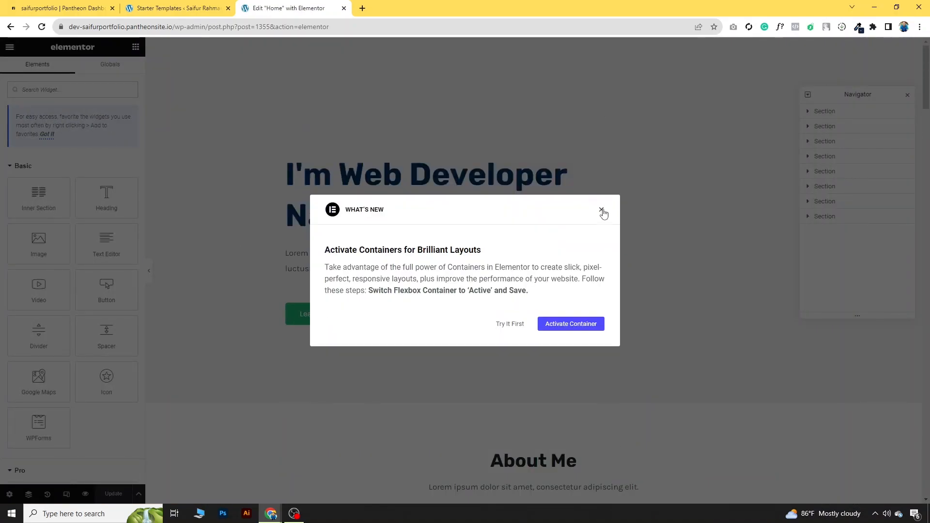
{"action": "left_click", "coordinate": [602, 210]}
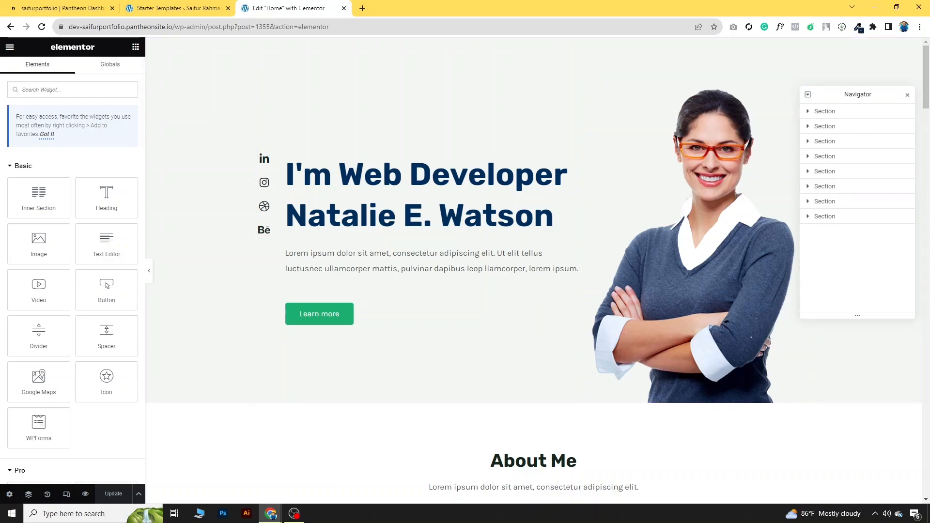
Step: Start uploading a replacement hero photo from Elementor's Upload files tab, then switch to remove.bg
{"action": "left_click", "coordinate": [645, 247]}
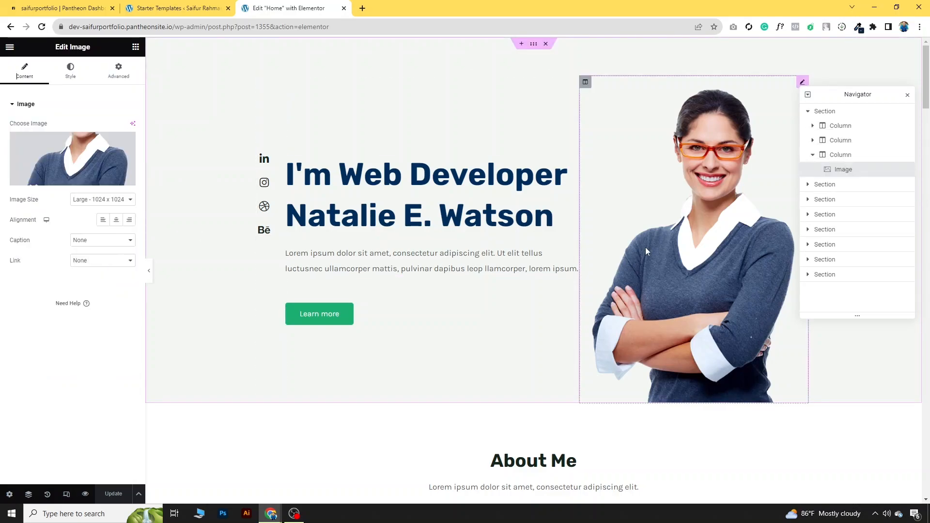
{"action": "left_click", "coordinate": [74, 162]}
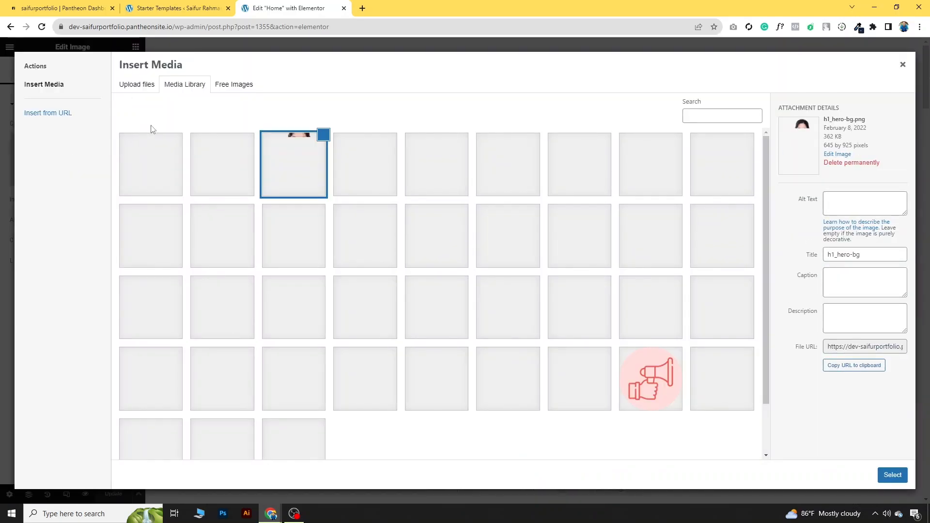
{"action": "left_click", "coordinate": [150, 87]}
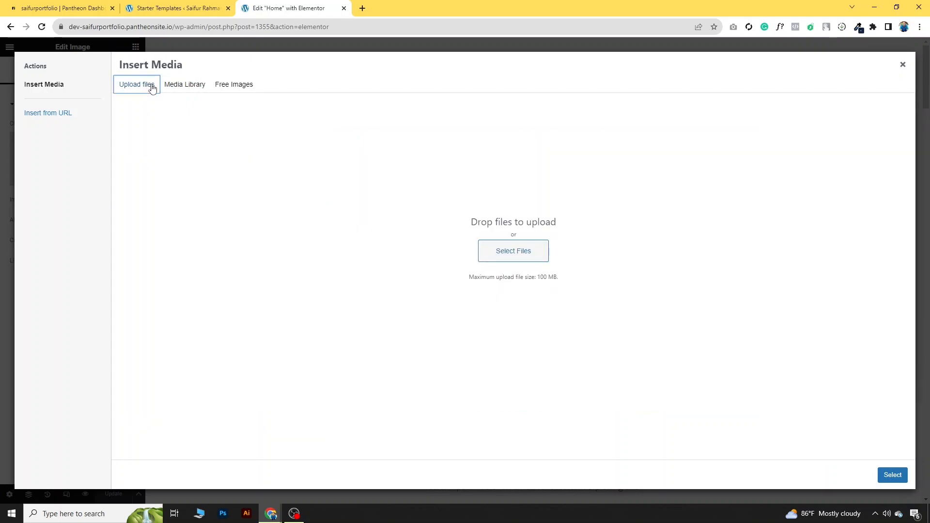
{"action": "left_click", "coordinate": [526, 260]}
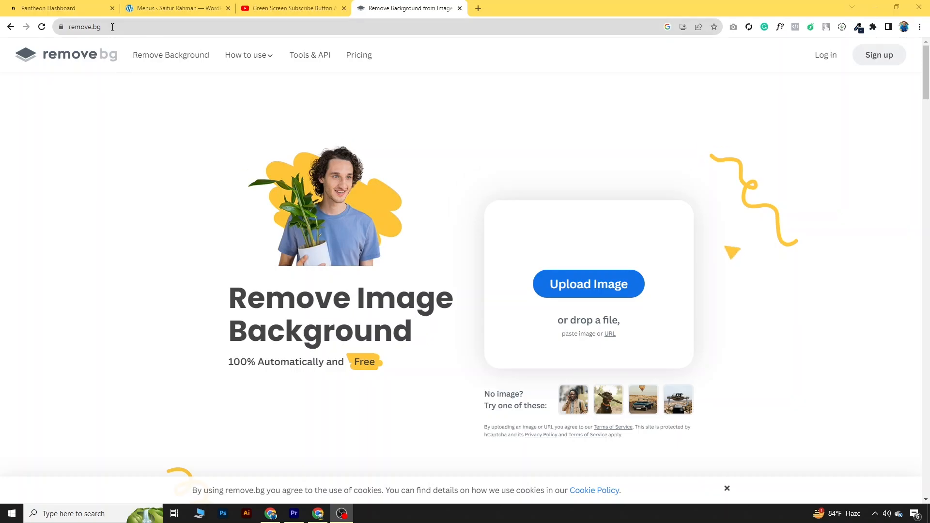
Step: Upload the Desktop portrait photo to remove.bg and download the background-free cut-out PNG
{"action": "left_click", "coordinate": [558, 286]}
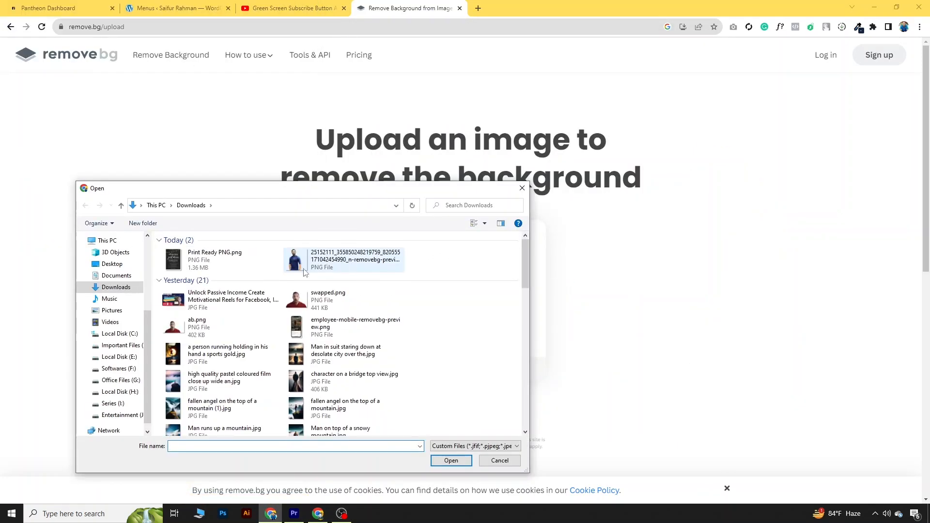
{"action": "left_click", "coordinate": [113, 264]}
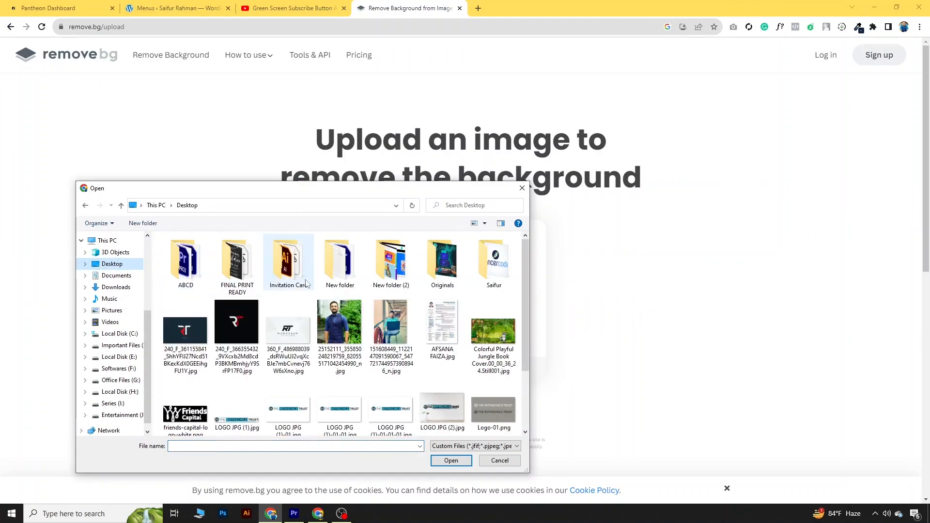
{"action": "left_click", "coordinate": [339, 329]}
{"action": "left_click", "coordinate": [447, 460]}
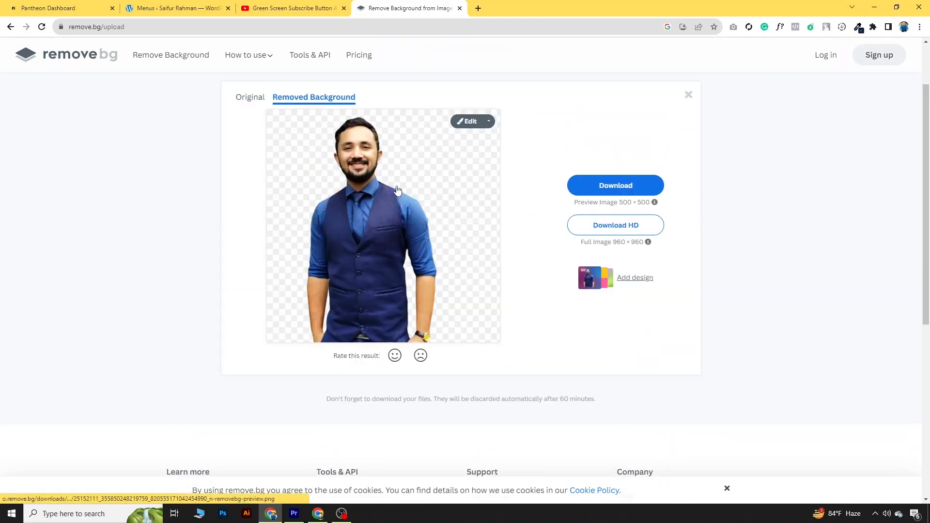
{"action": "left_click", "coordinate": [597, 195]}
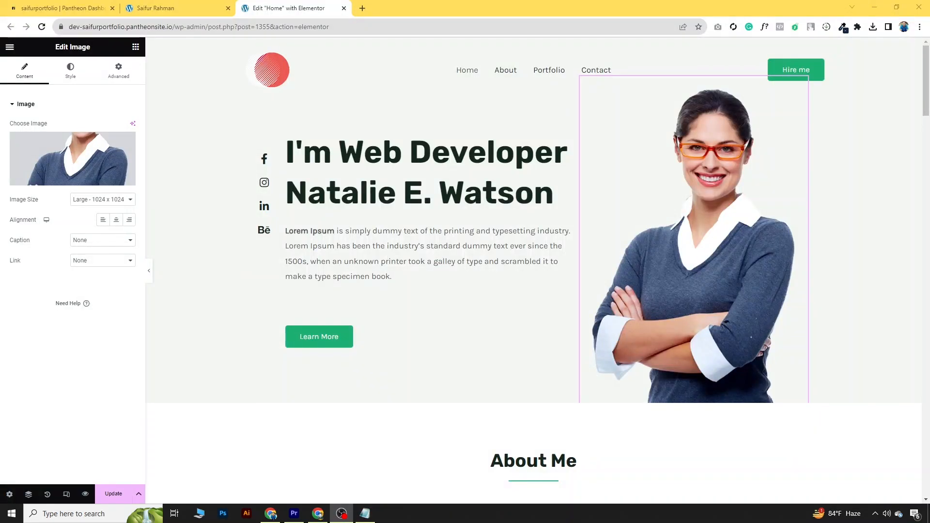
Step: Upload the cut-out portrait PNG and insert it as the hero image, replacing the woman's photo
{"action": "left_click", "coordinate": [706, 216]}
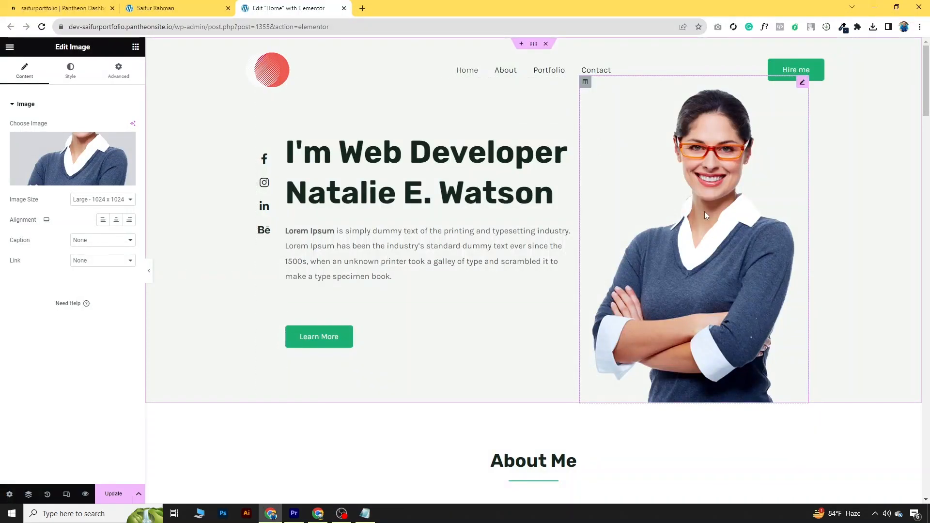
{"action": "left_click", "coordinate": [89, 170]}
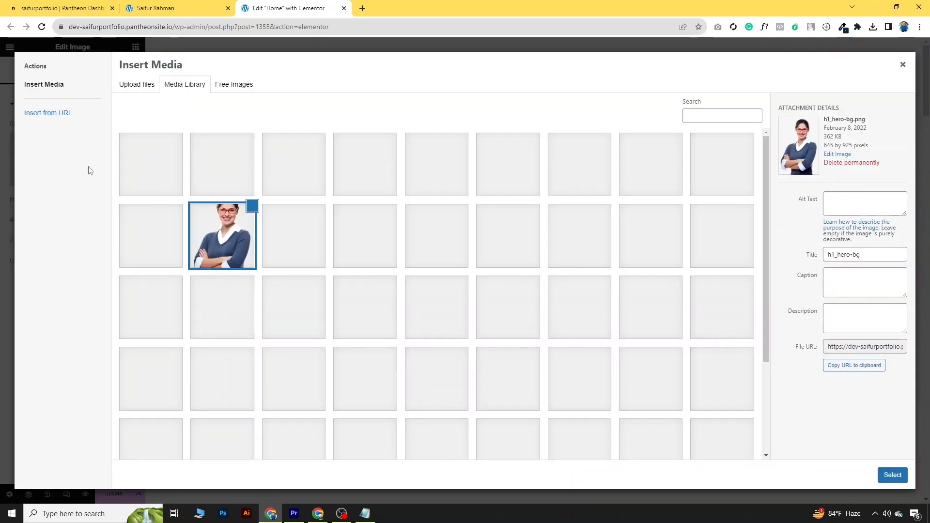
{"action": "left_click", "coordinate": [139, 85]}
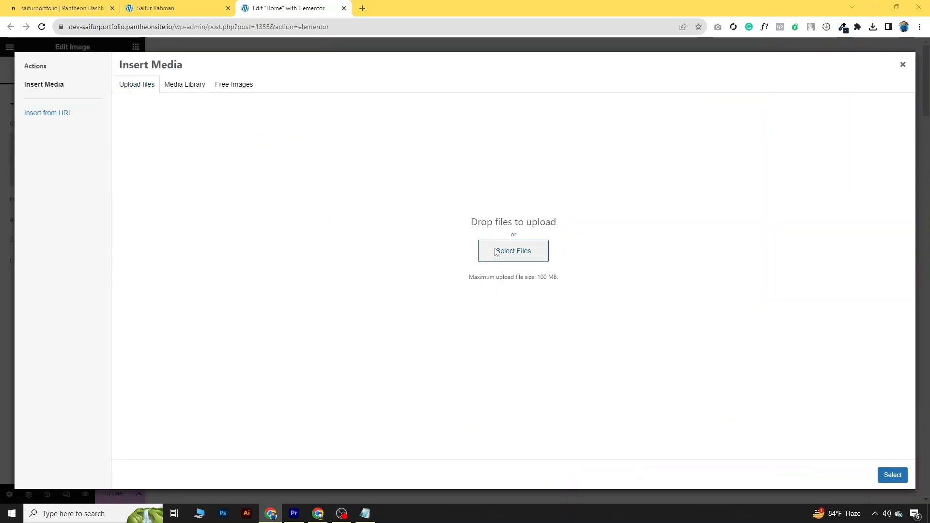
{"action": "left_click", "coordinate": [496, 252]}
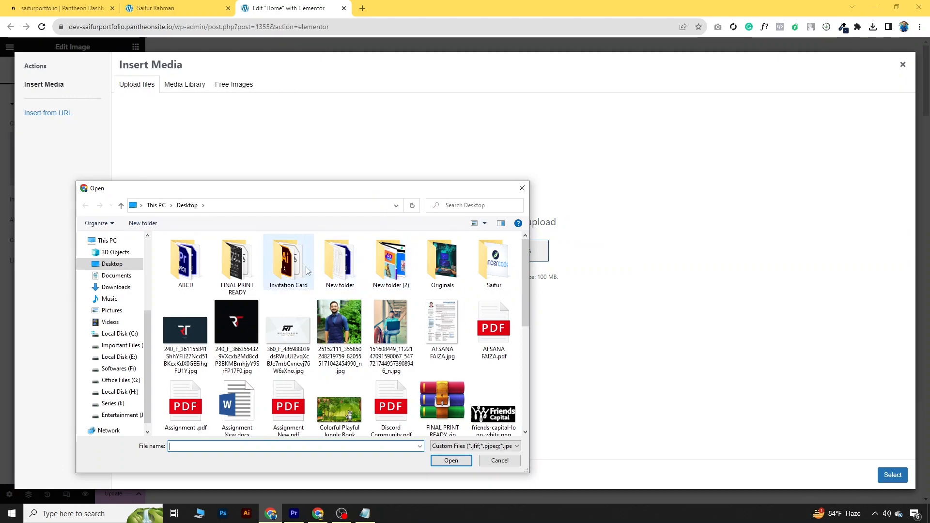
{"action": "double_click", "coordinate": [409, 271]}
{"action": "left_click", "coordinate": [192, 321]}
{"action": "left_click", "coordinate": [451, 461]}
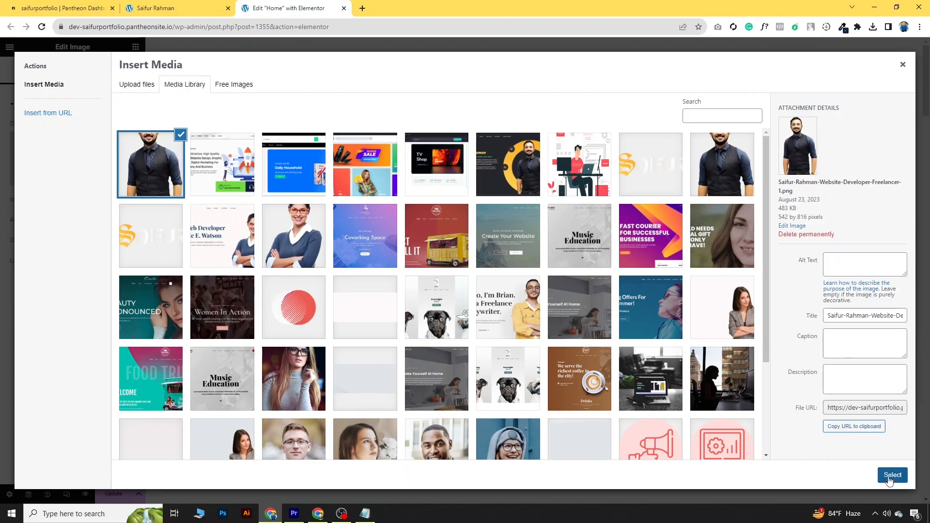
{"action": "left_click", "coordinate": [889, 477]}
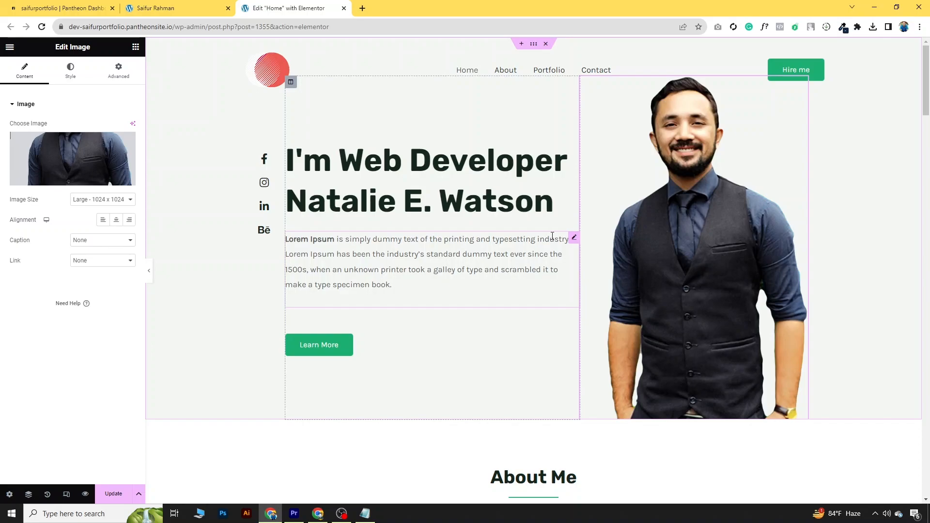
Step: Update the hero paragraph with the freelancer bio and rename the Learn More button to 'Download CV'
{"action": "left_click", "coordinate": [574, 239]}
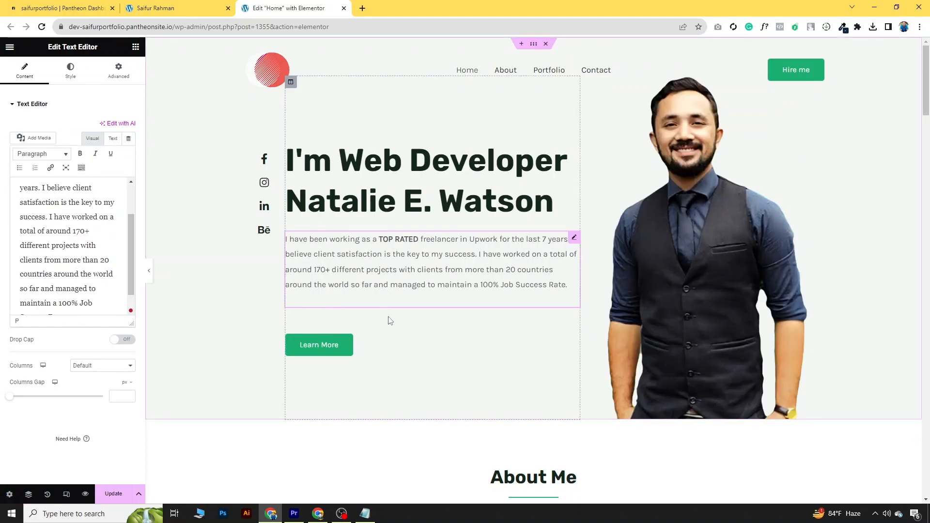
{"action": "left_click", "coordinate": [574, 323]}
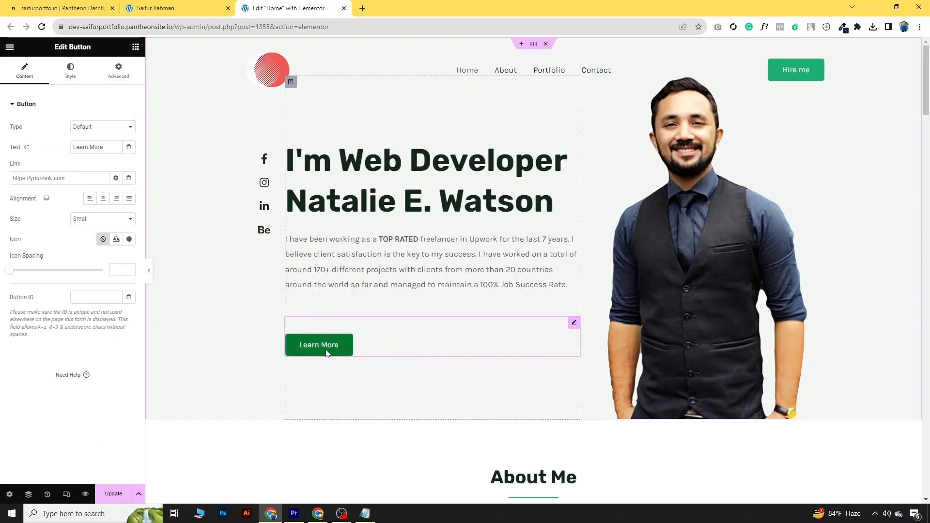
{"action": "left_click_drag", "start_coordinate": [108, 145], "coordinate": [66, 152]}
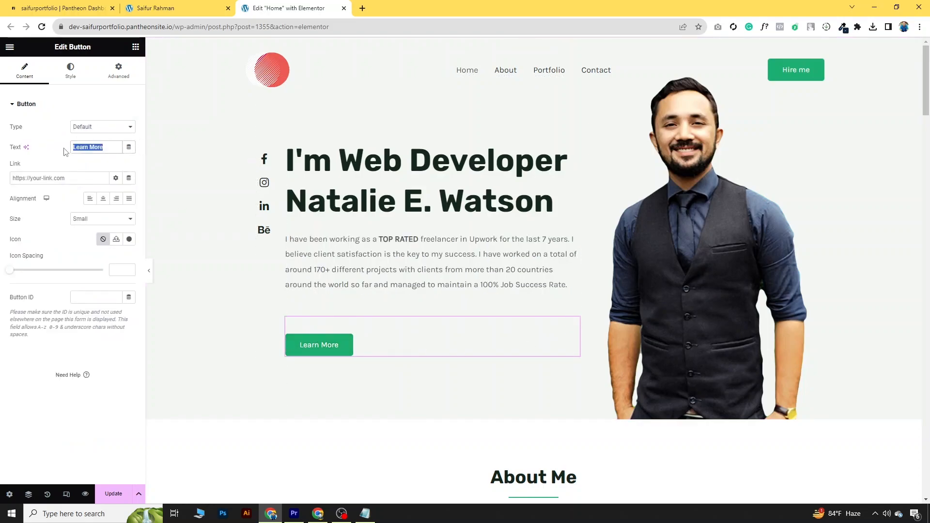
{"action": "type", "text": "Download CV"}
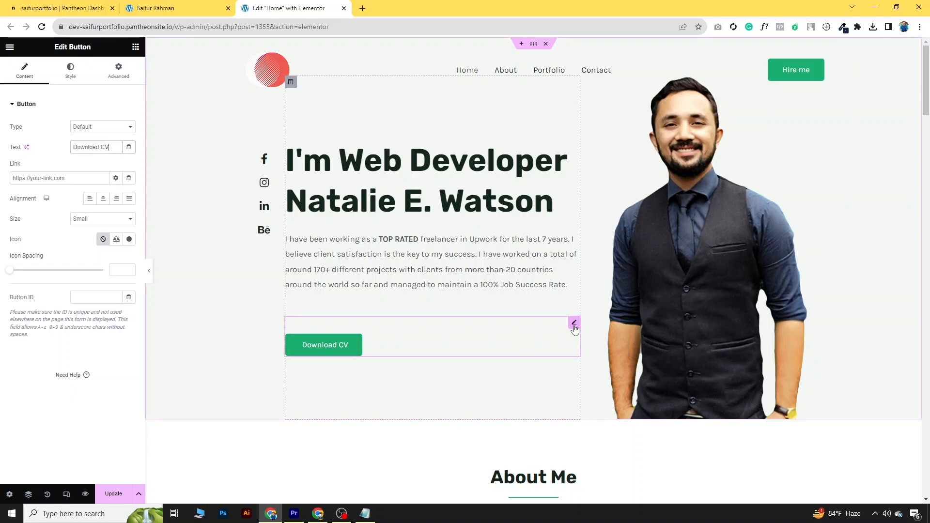
{"action": "left_click", "coordinate": [575, 238]}
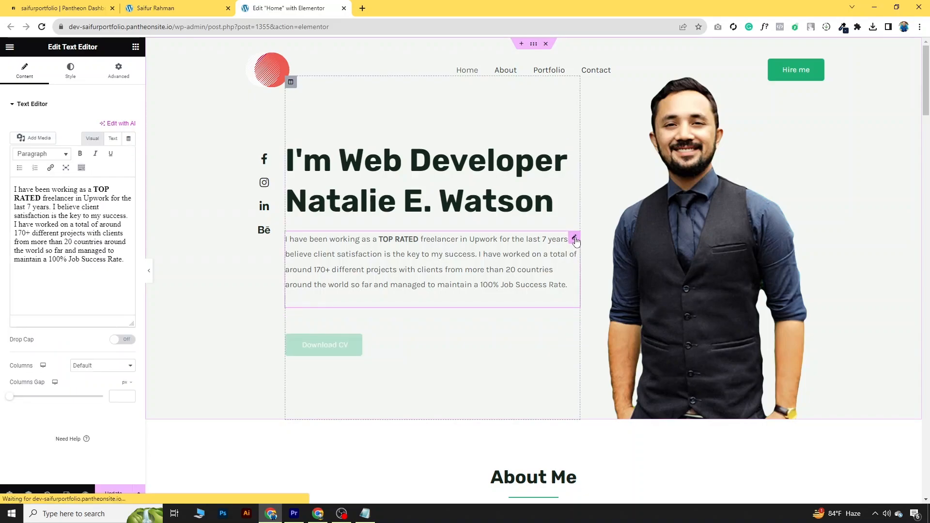
{"action": "left_click", "coordinate": [574, 146]}
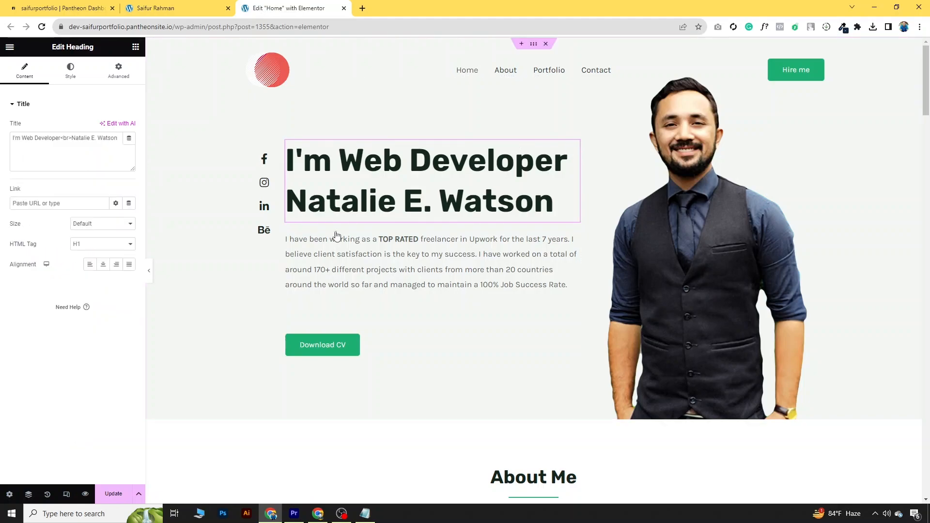
{"action": "left_click", "coordinate": [574, 324]}
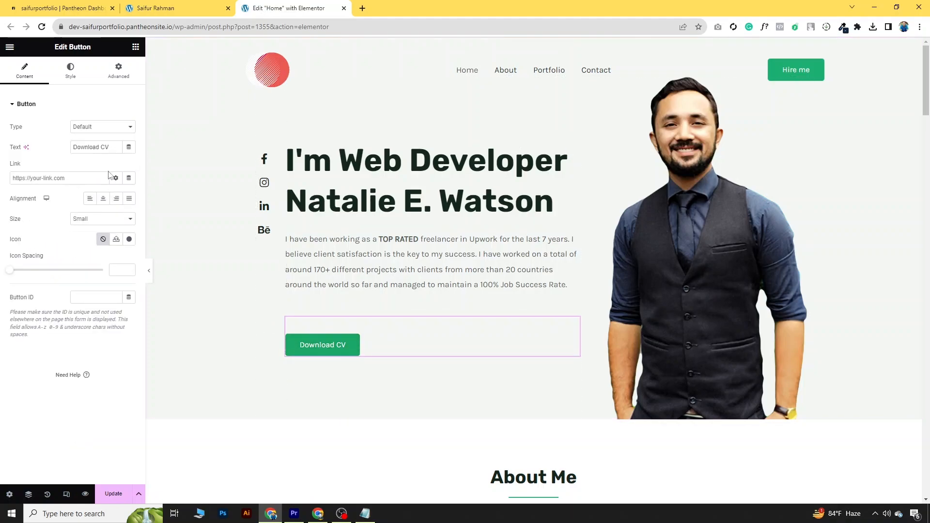
{"action": "left_click", "coordinate": [360, 192]}
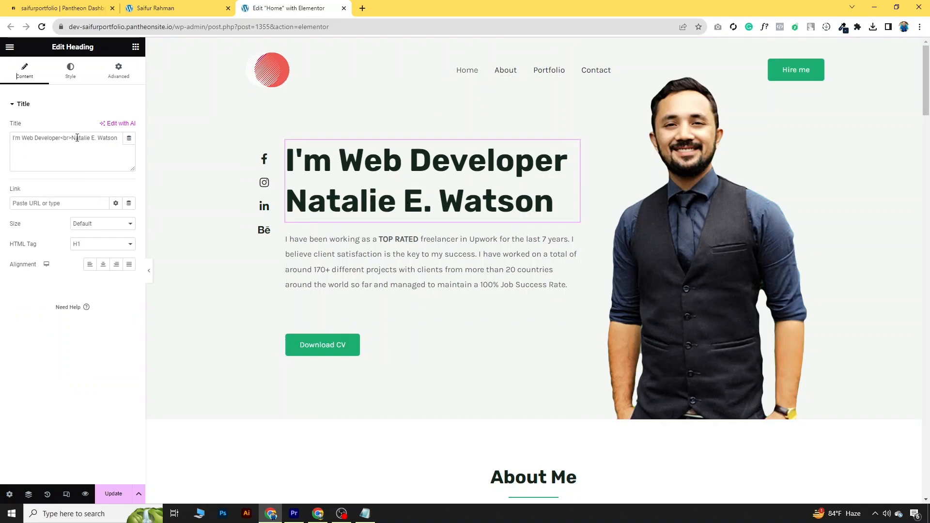
{"action": "left_click_drag", "start_coordinate": [83, 139], "coordinate": [115, 138]}
{"action": "type", "text": "SAIF"}
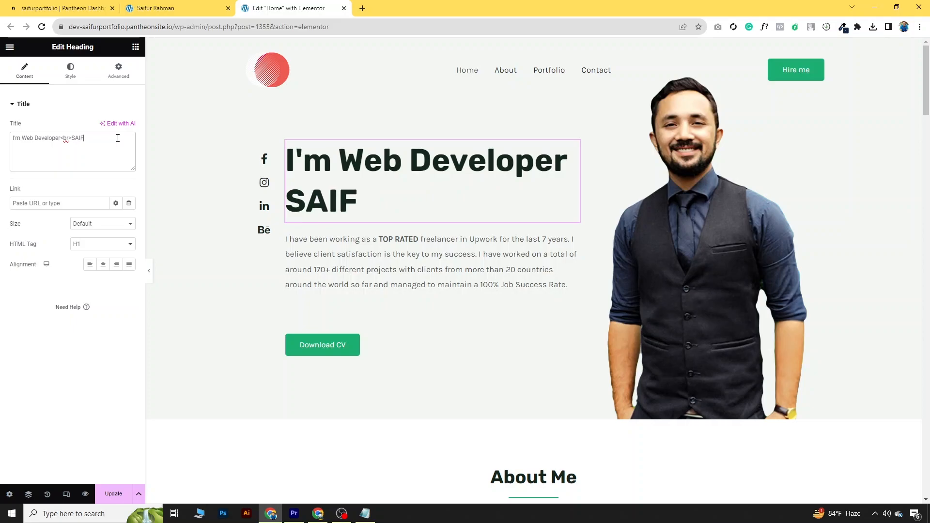
{"action": "type", "text": "UR RAHMAN"}
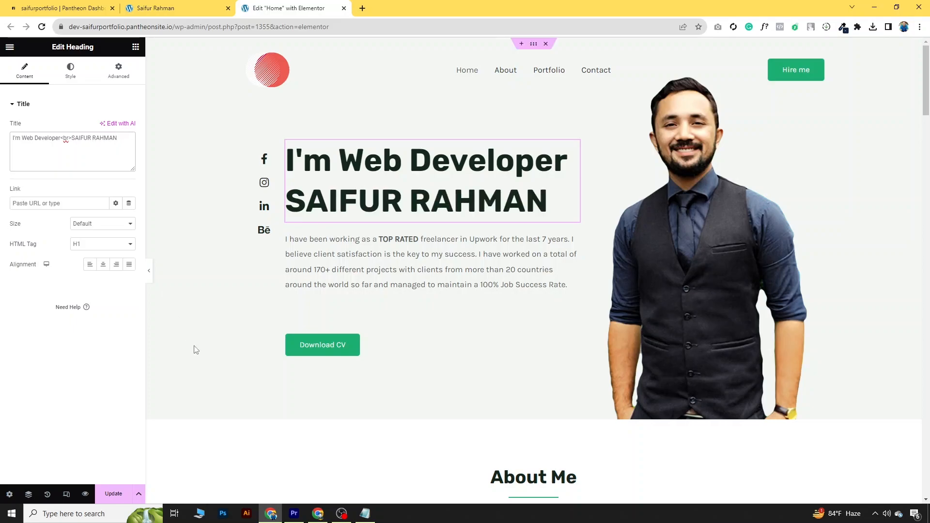
{"action": "key", "text": "BackSpace"}
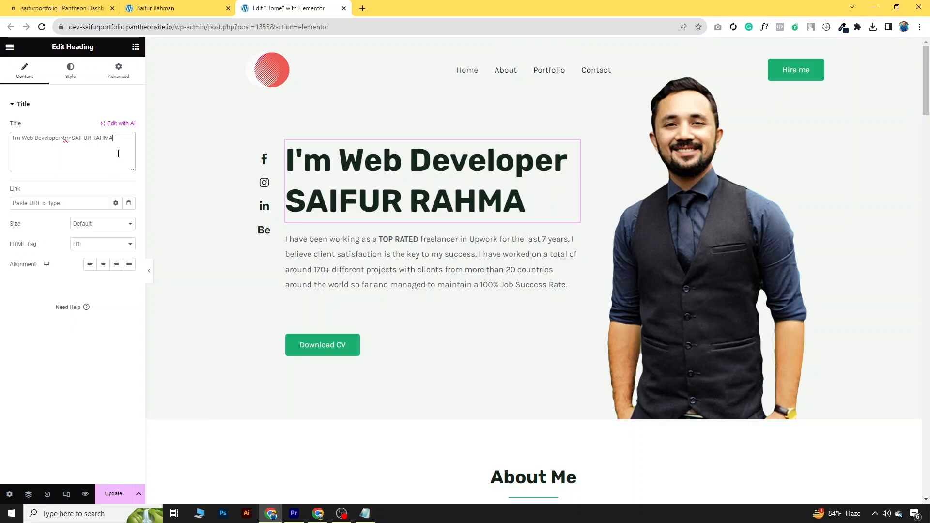
{"action": "key", "text": "BackSpace"}
{"action": "key", "text": "BackSpace"}
{"action": "key", "text": "BackSpace"}
{"action": "key", "text": "BackSpace"}
{"action": "key", "text": "BackSpace"}
{"action": "key", "text": "BackSpace"}
{"action": "key", "text": "BackSpace"}
{"action": "key", "text": "BackSpace"}
{"action": "key", "text": "BackSpace"}
{"action": "key", "text": "BackSpace"}
{"action": "key", "text": "BackSpace"}
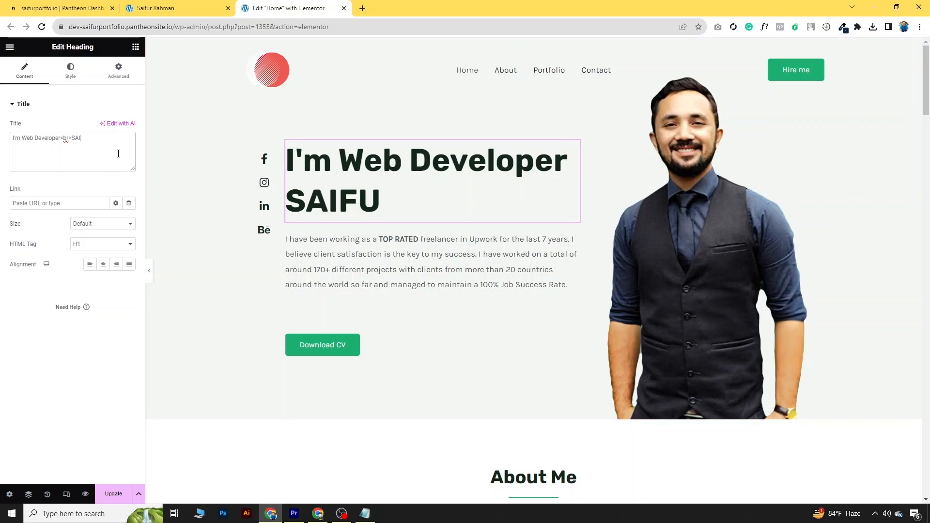
{"action": "key", "text": "ctrl+z"}
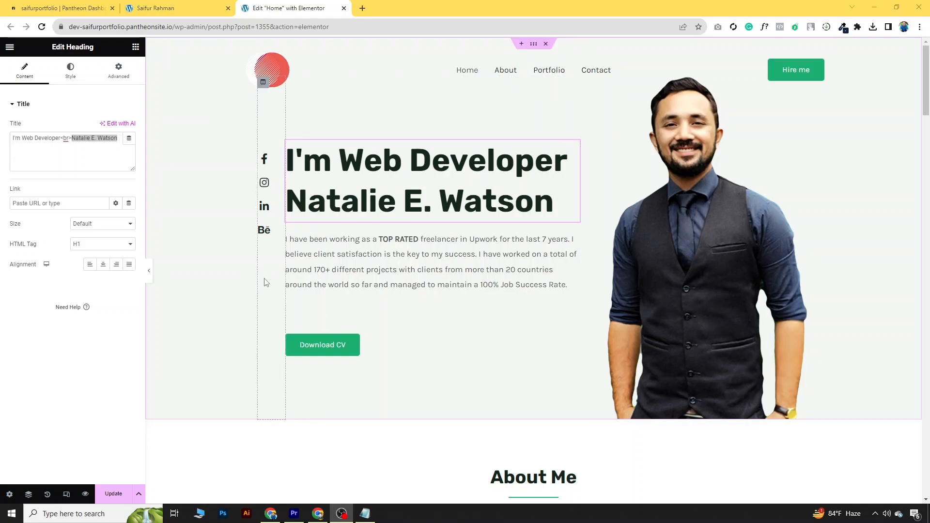
Step: Set the hero section's background colour to hex #142544 and save the page with Update
{"action": "left_click", "coordinate": [533, 48]}
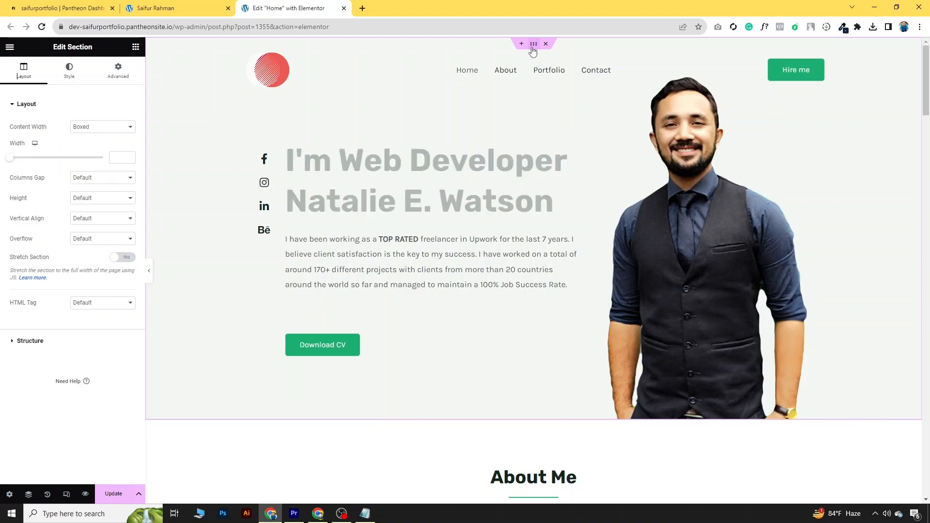
{"action": "left_click", "coordinate": [78, 73]}
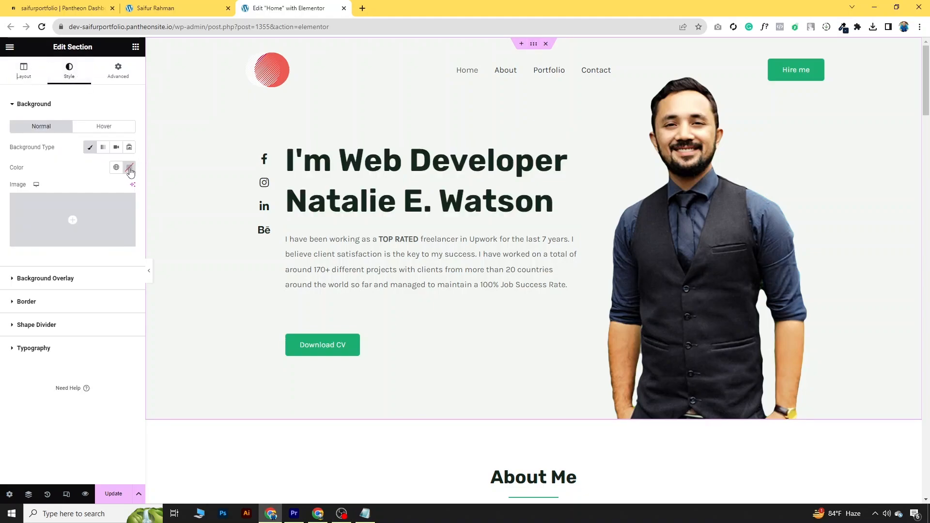
{"action": "left_click", "coordinate": [129, 168]}
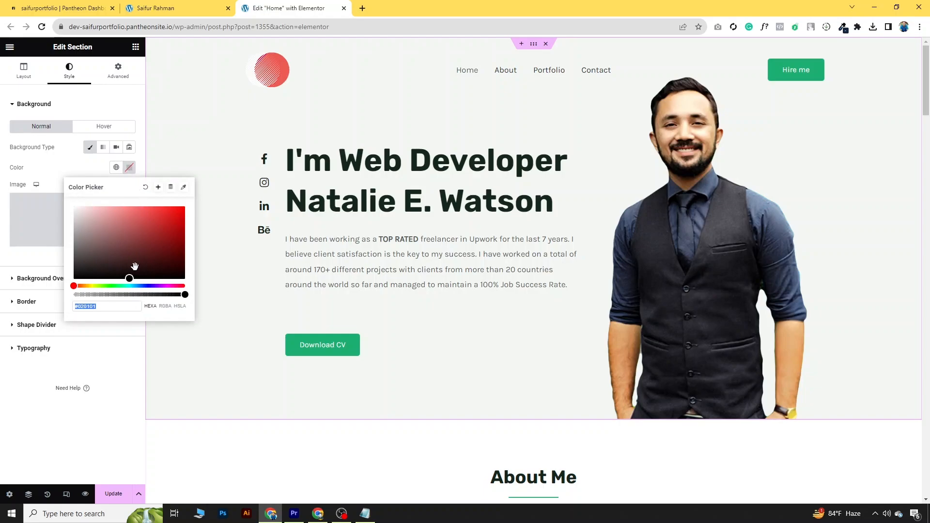
{"action": "left_click", "coordinate": [150, 285]}
{"action": "left_click", "coordinate": [144, 249]}
{"action": "left_click", "coordinate": [109, 257]}
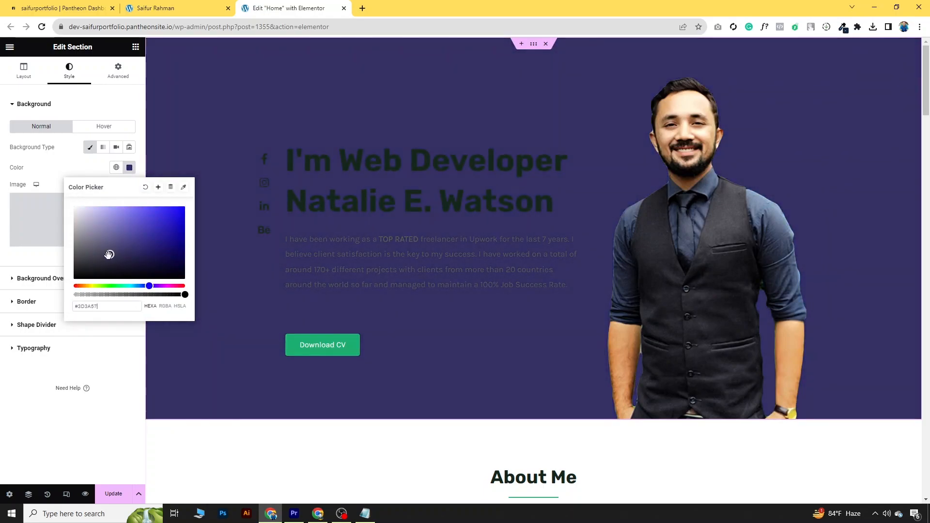
{"action": "left_click_drag", "start_coordinate": [100, 304], "coordinate": [60, 313]}
{"action": "type", "text": "#142544"}
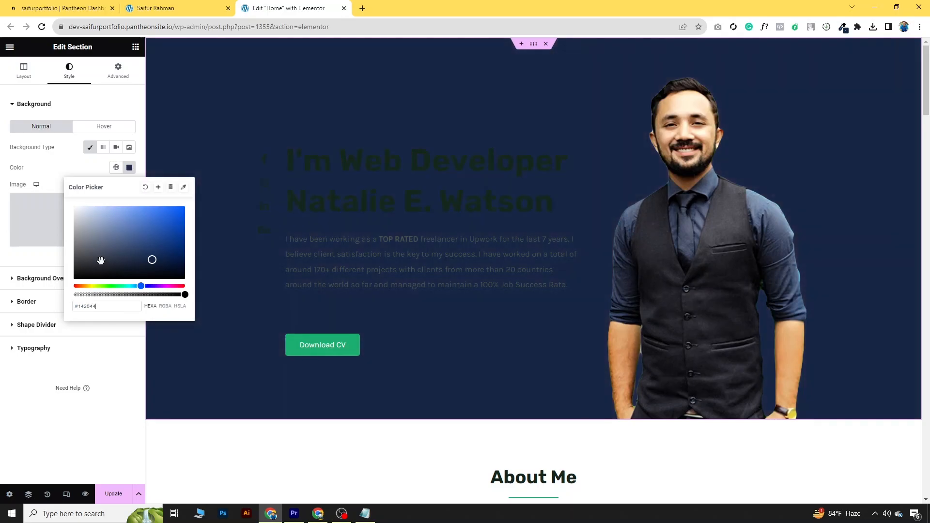
{"action": "left_click", "coordinate": [58, 178]}
{"action": "left_click", "coordinate": [113, 494]}
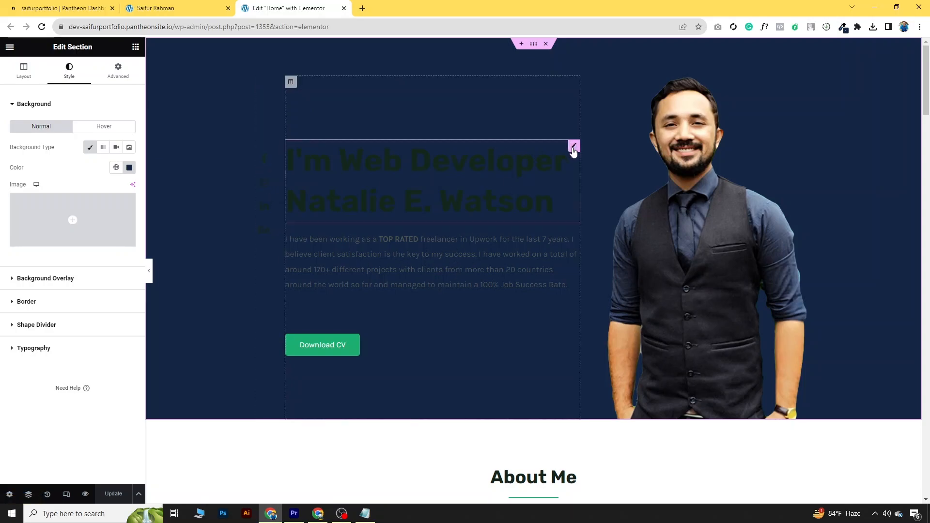
Step: Make the hero heading's text colour yellow
{"action": "left_click", "coordinate": [572, 151]}
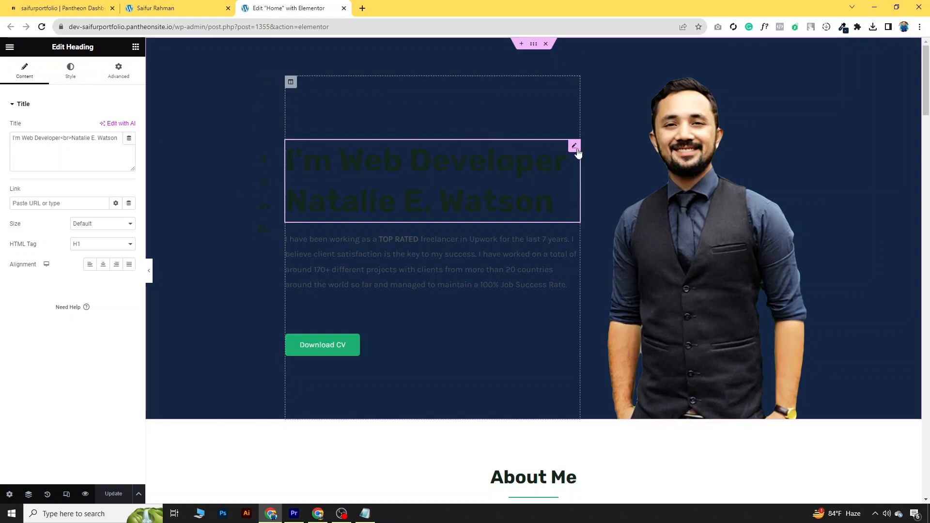
{"action": "left_click", "coordinate": [70, 70]}
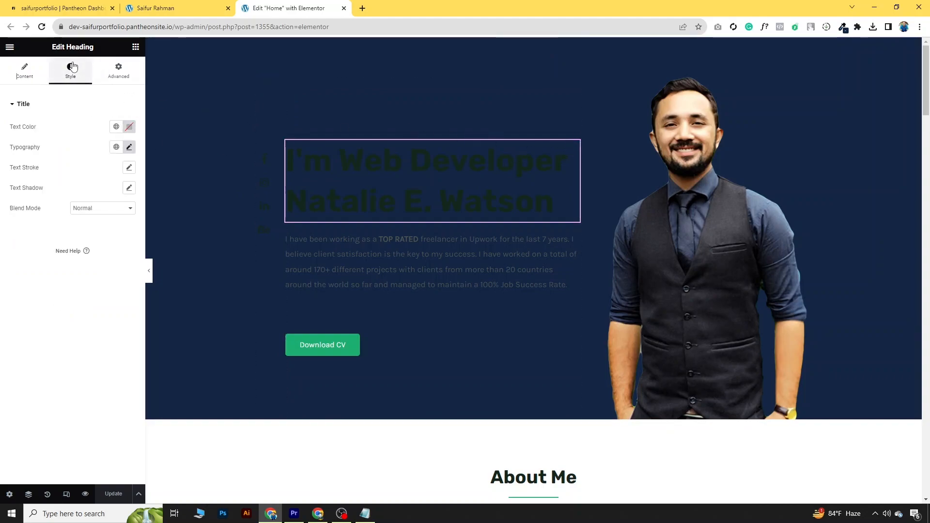
{"action": "left_click", "coordinate": [128, 127]}
{"action": "left_click", "coordinate": [89, 244]}
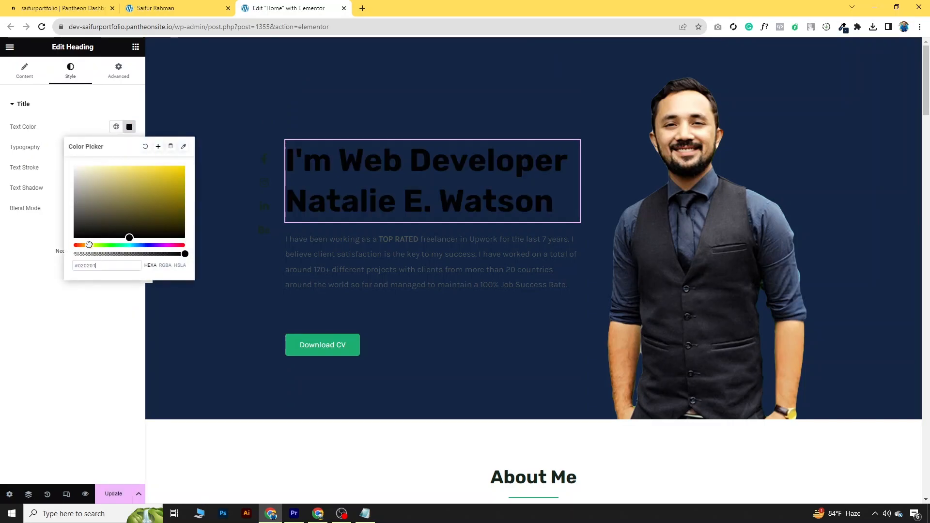
{"action": "left_click", "coordinate": [161, 166]}
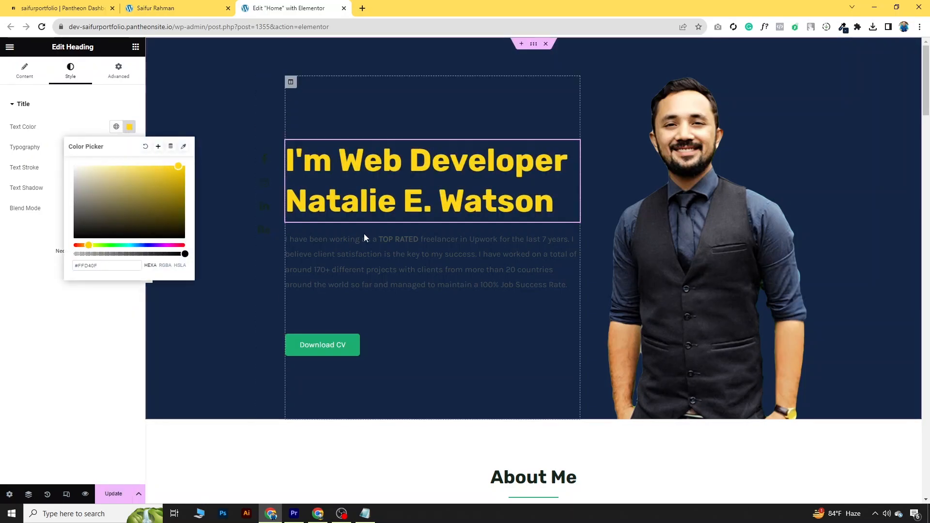
Step: Make the intro paragraph's text colour white
{"action": "left_click", "coordinate": [372, 247]}
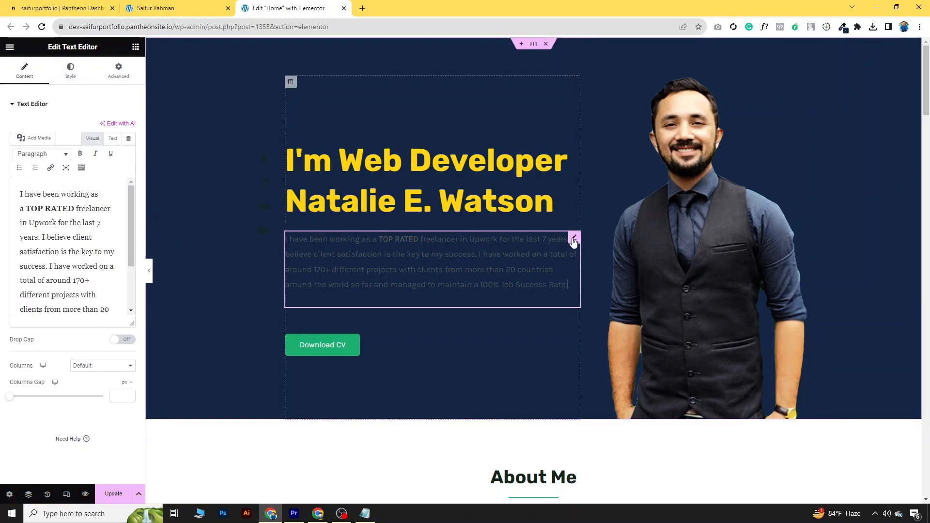
{"action": "left_click", "coordinate": [70, 70]}
{"action": "left_click", "coordinate": [129, 147]}
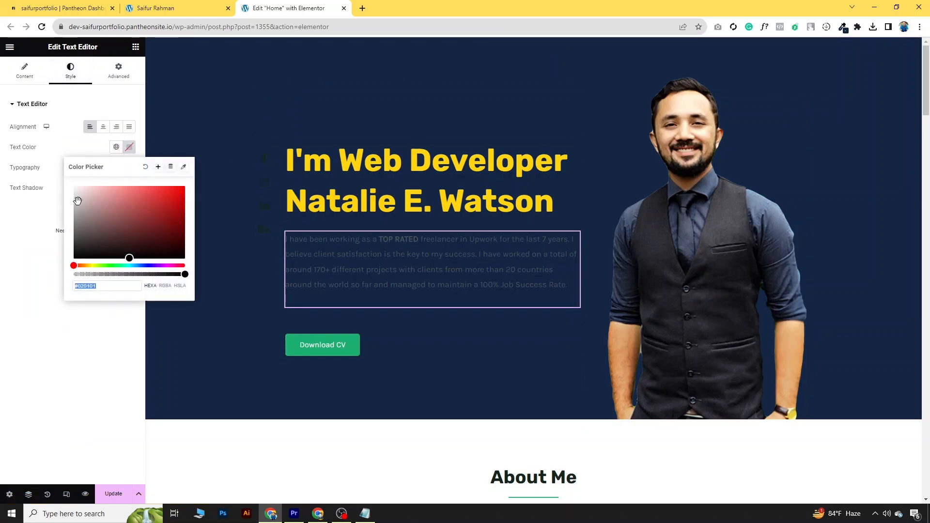
{"action": "left_click_drag", "start_coordinate": [75, 199], "coordinate": [63, 184]}
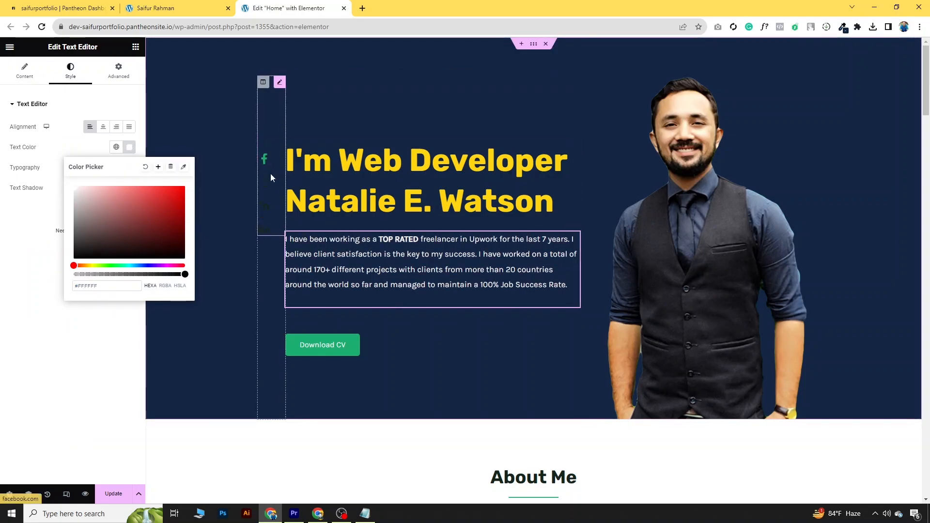
Step: Turn the social icons yellow, save with Update, and collapse the editor panel to preview
{"action": "left_click", "coordinate": [280, 83]}
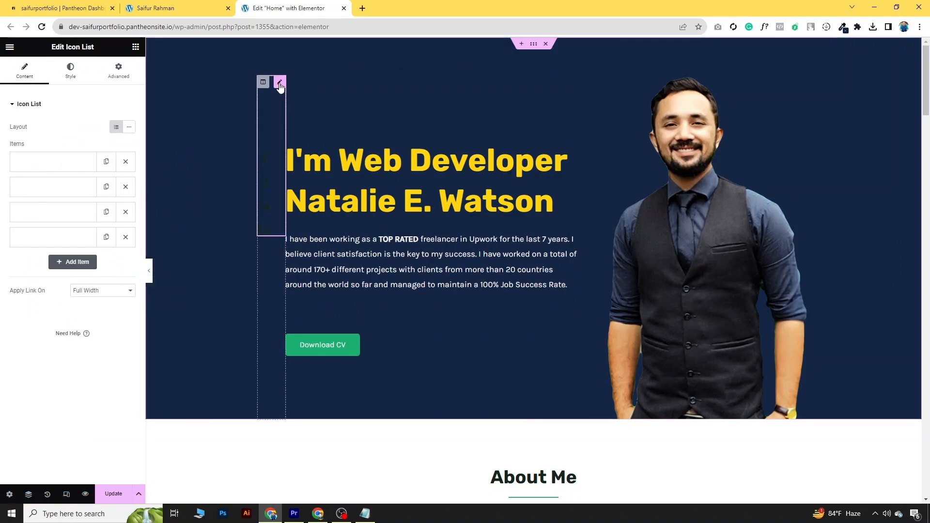
{"action": "left_click", "coordinate": [71, 71]}
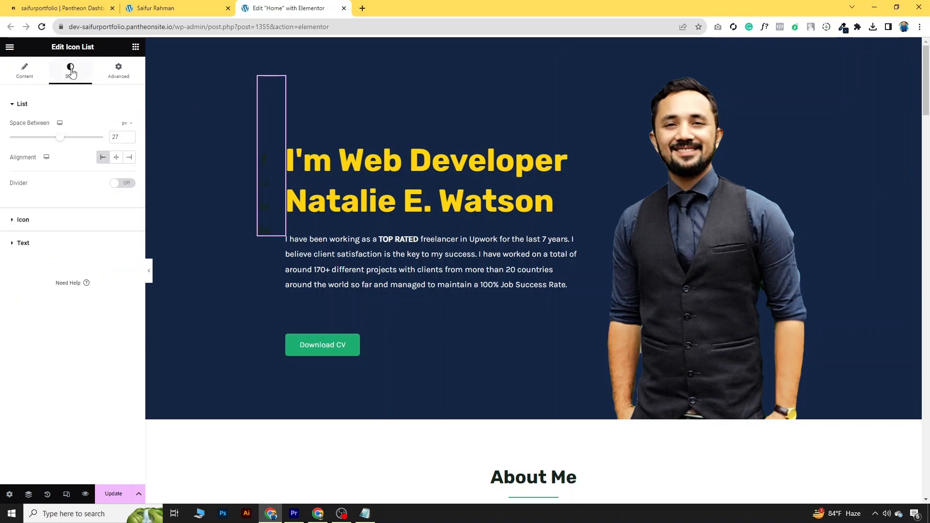
{"action": "left_click", "coordinate": [54, 222]}
{"action": "left_click", "coordinate": [128, 176]}
{"action": "left_click_drag", "start_coordinate": [95, 221], "coordinate": [76, 272]}
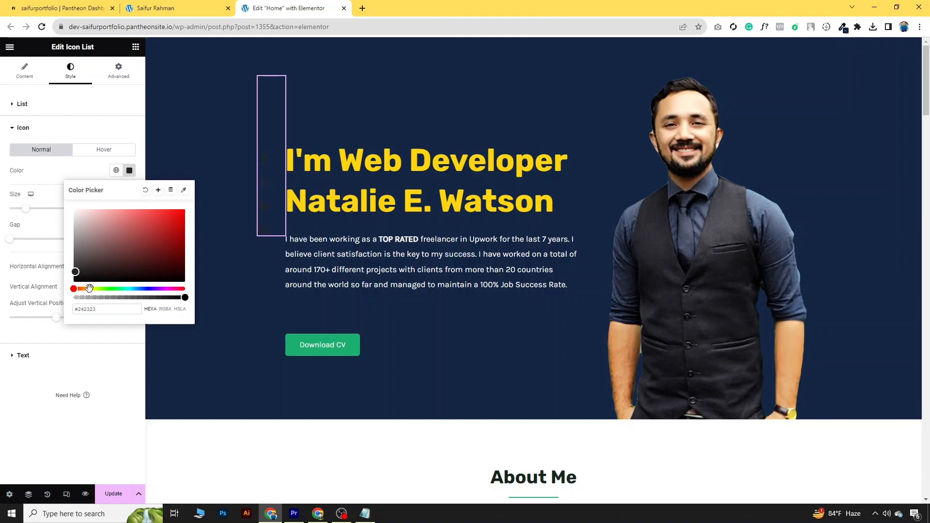
{"action": "left_click", "coordinate": [92, 289]}
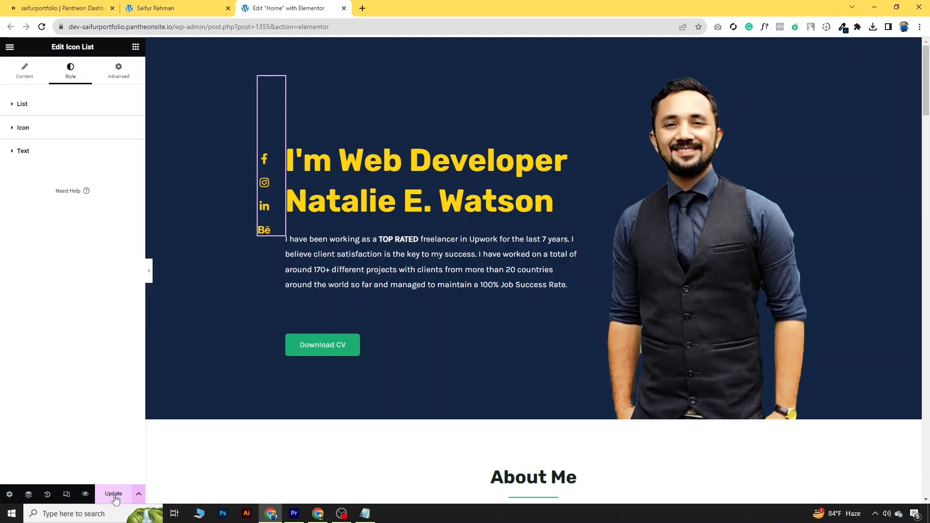
{"action": "left_click", "coordinate": [114, 494]}
{"action": "left_click", "coordinate": [149, 270]}
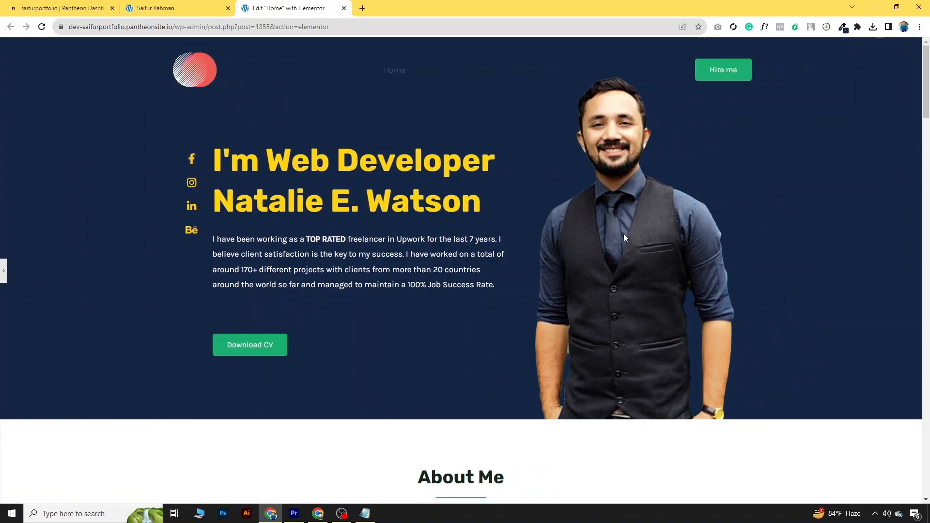
Step: Go to the admin Pages list and select every page except Home
{"action": "left_click", "coordinate": [160, 8]}
{"action": "mouse_move", "coordinate": [68, 48]}
{"action": "left_click", "coordinate": [49, 65]}
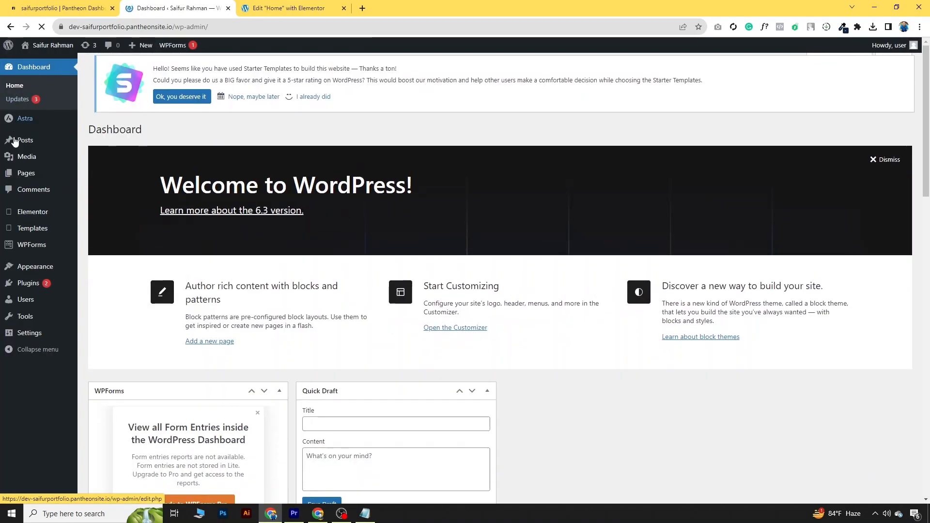
{"action": "left_click", "coordinate": [28, 175]}
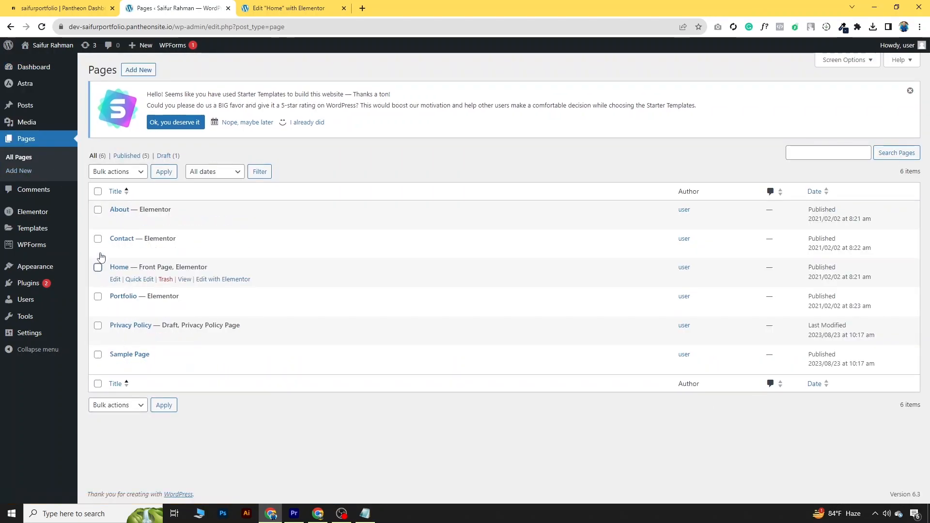
{"action": "left_click", "coordinate": [99, 194]}
{"action": "left_click", "coordinate": [98, 269]}
Step: Move the selected pages to the Trash using the Move to Trash bulk action
{"action": "left_click", "coordinate": [124, 174]}
{"action": "left_click", "coordinate": [123, 204]}
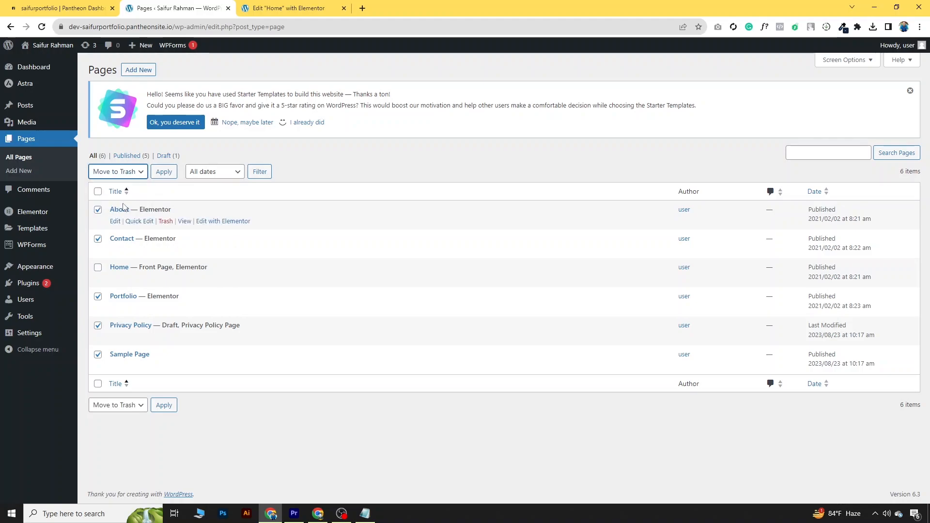
{"action": "left_click", "coordinate": [170, 172]}
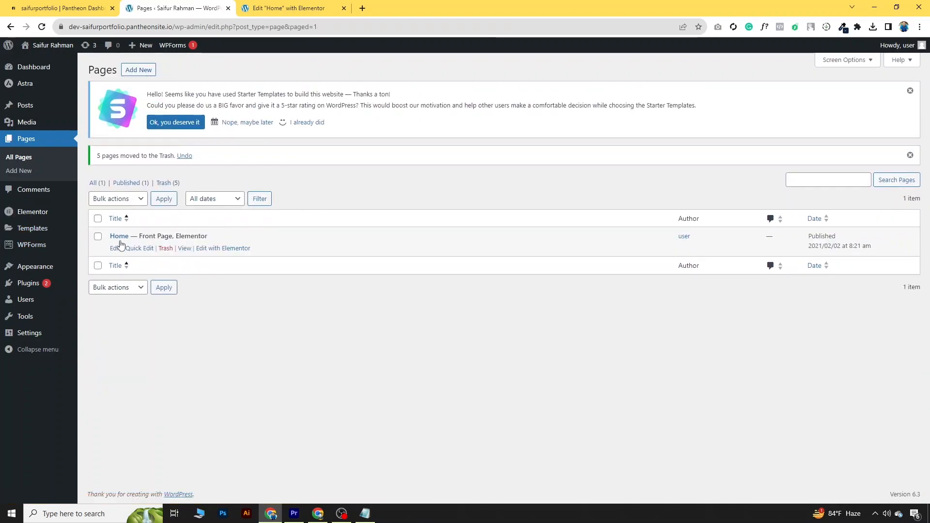
Step: Open the Home page in a new tab, then return to the Elementor editor tab
{"action": "right_click", "coordinate": [185, 248]}
{"action": "left_click", "coordinate": [204, 254]}
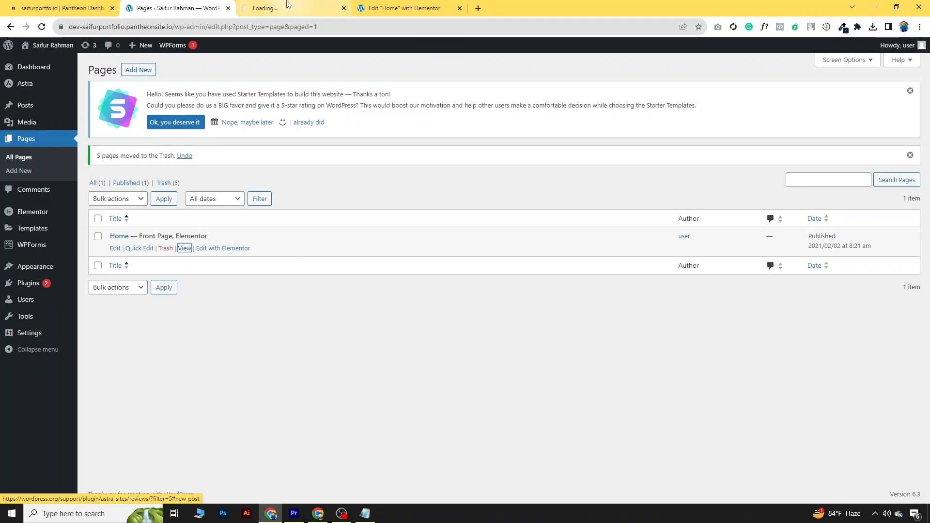
{"action": "left_click", "coordinate": [287, 6]}
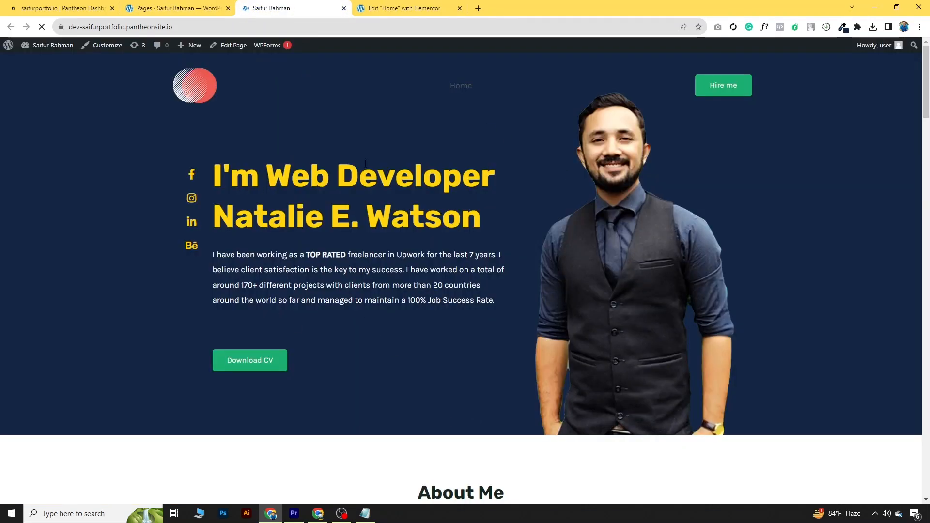
{"action": "left_click", "coordinate": [400, 5]}
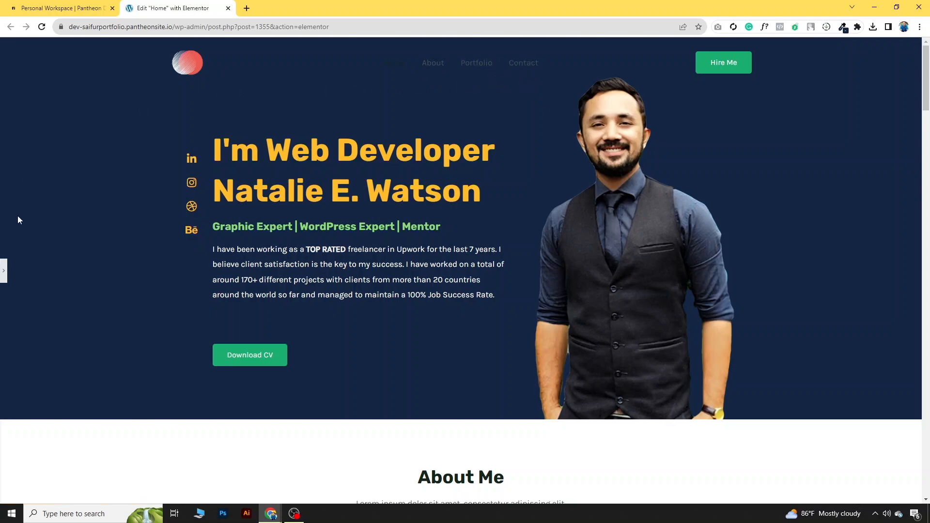
Step: Trim the editor's address to end at /wp-admin and load the admin dashboard
{"action": "left_click", "coordinate": [4, 272]}
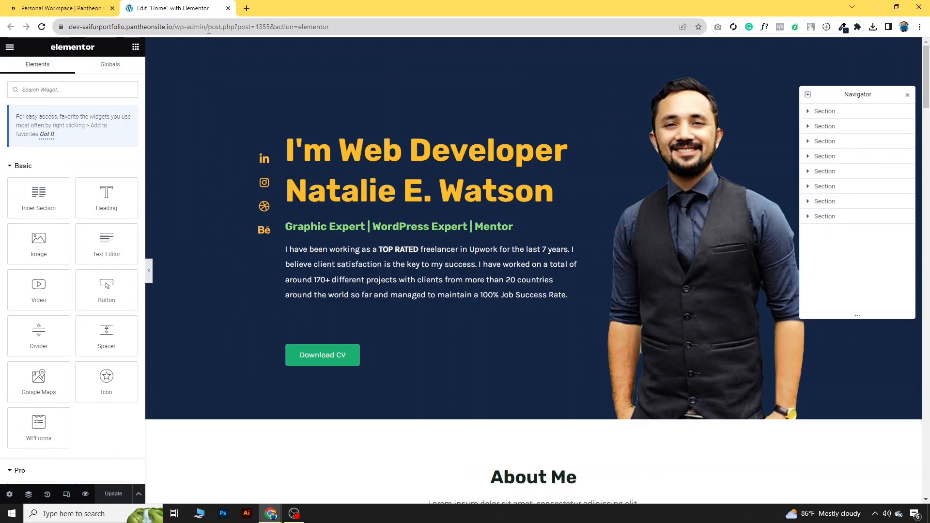
{"action": "left_click", "coordinate": [209, 29]}
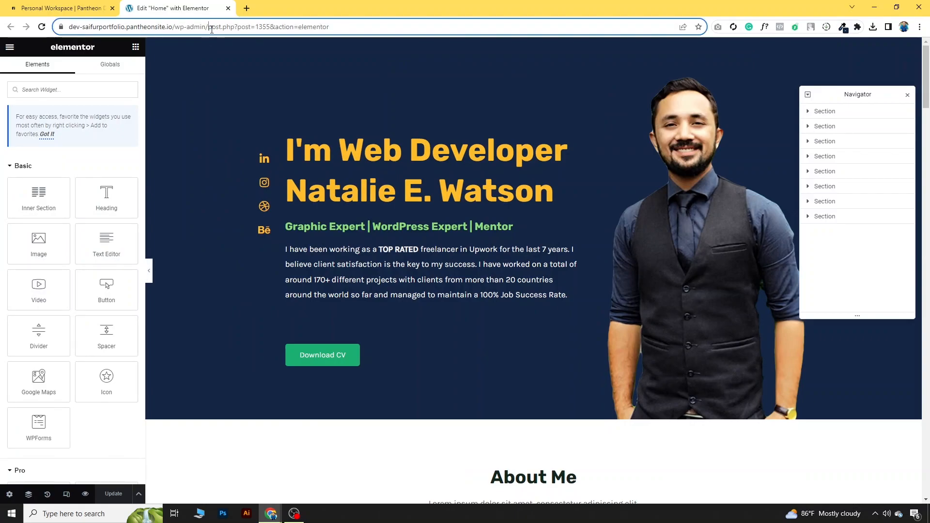
{"action": "left_click_drag", "start_coordinate": [209, 29], "coordinate": [331, 29]}
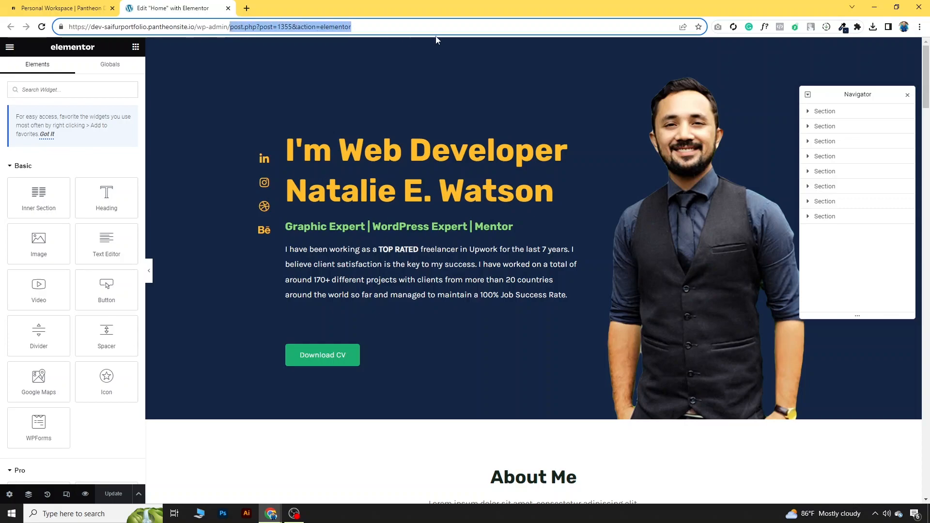
{"action": "key", "text": "BackSpace"}
{"action": "key", "text": "BackSpace"}
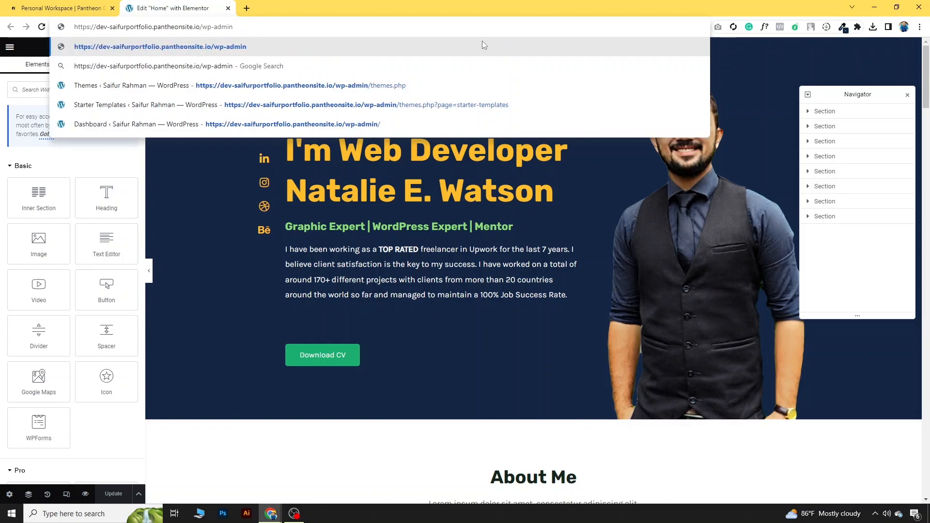
{"action": "left_click", "coordinate": [484, 45]}
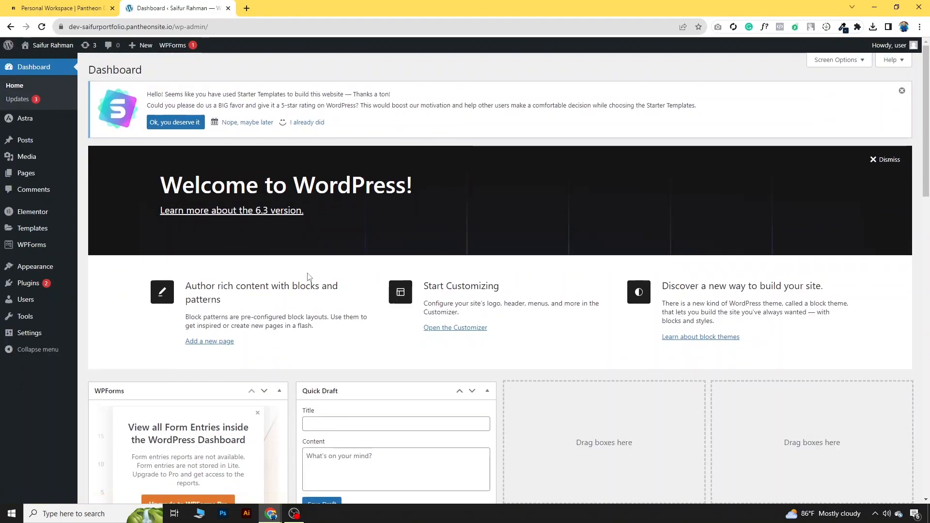
Step: Open Visit Site in a new tab and view the live homepage
{"action": "mouse_move", "coordinate": [41, 45]}
{"action": "right_click", "coordinate": [37, 68]}
{"action": "left_click", "coordinate": [63, 73]}
{"action": "left_click", "coordinate": [291, 8]}
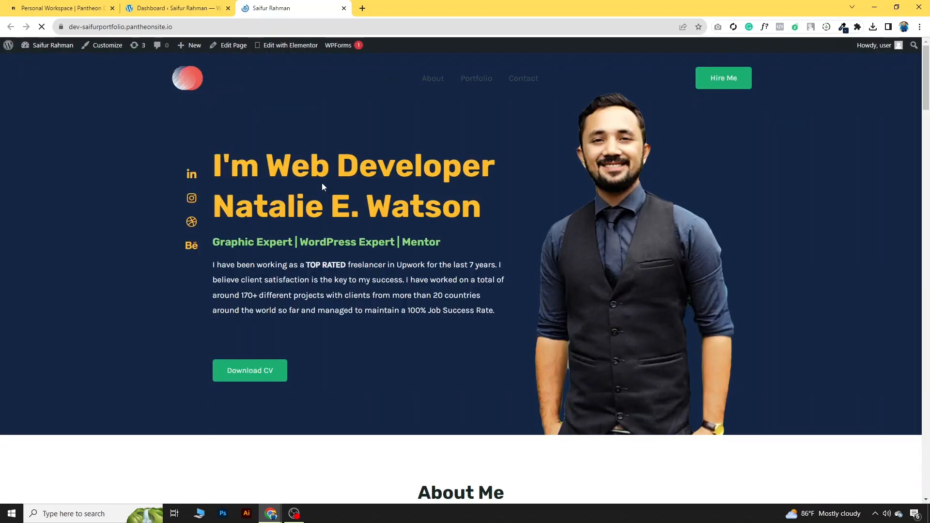
Step: In the Customizer's header Site Title & Logo settings, remove the current logo
{"action": "left_click", "coordinate": [106, 50]}
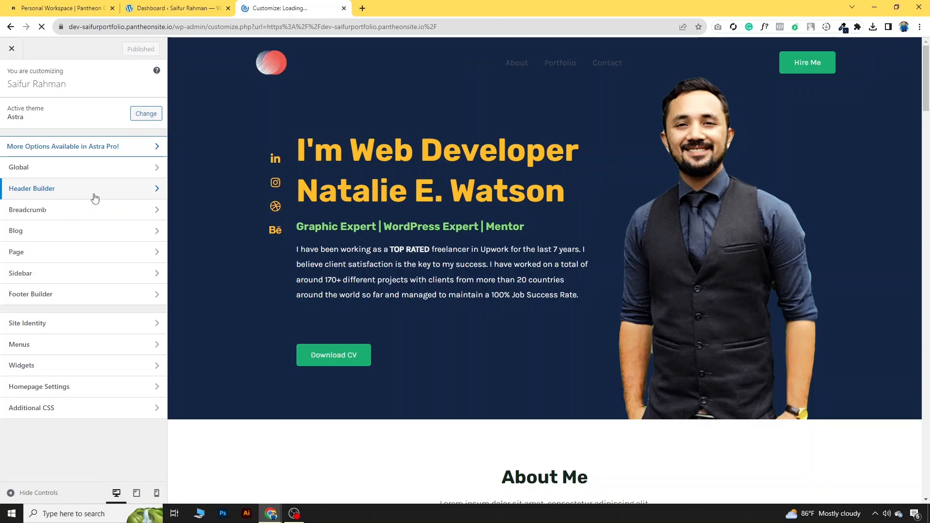
{"action": "left_click", "coordinate": [94, 197]}
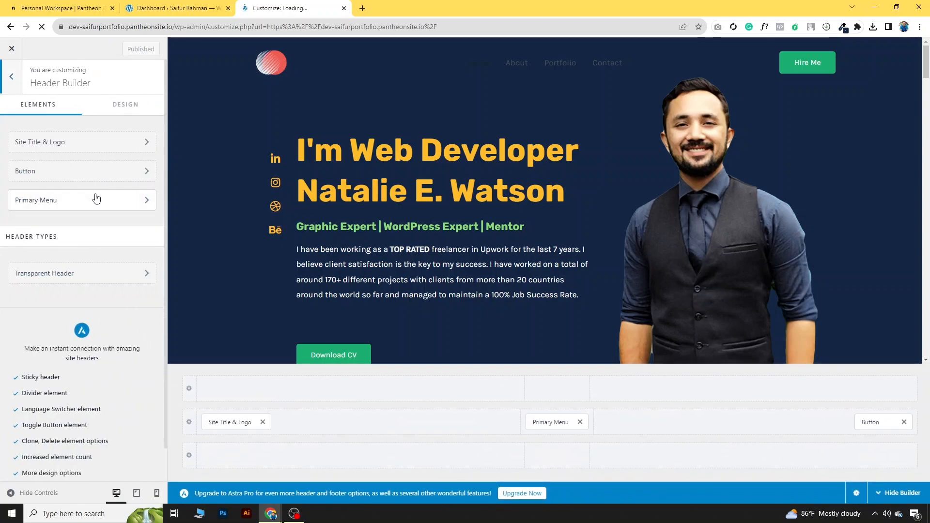
{"action": "left_click", "coordinate": [238, 421]}
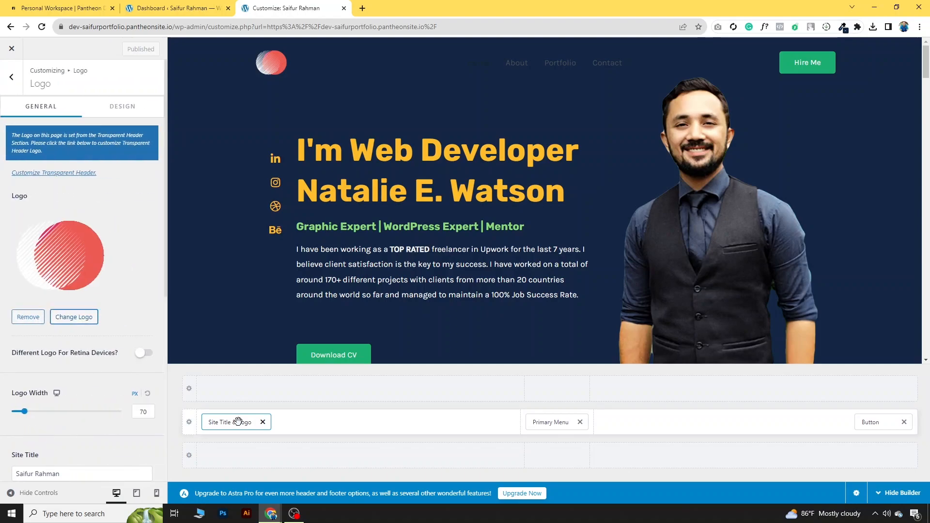
{"action": "left_click", "coordinate": [39, 320]}
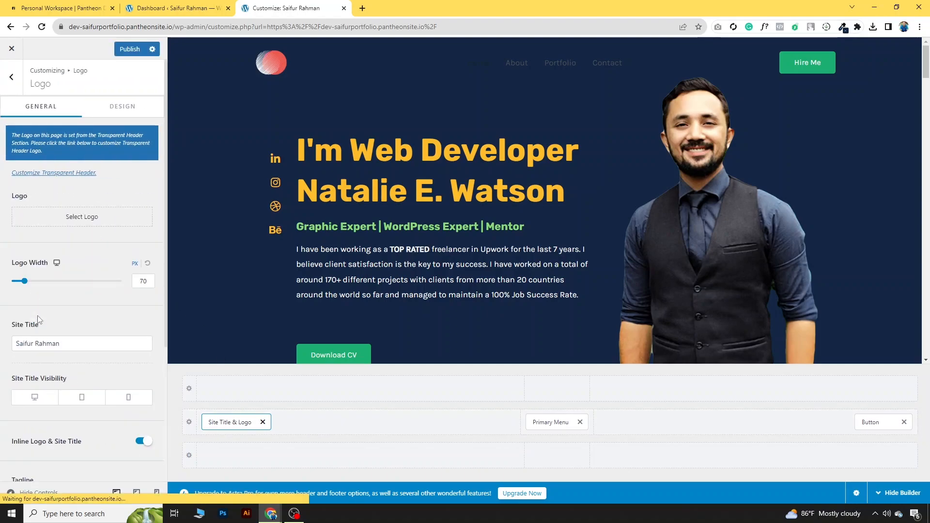
Step: Upload the Saifur image as the uncropped logo, widen it to 120 px, and publish
{"action": "left_click", "coordinate": [96, 216]}
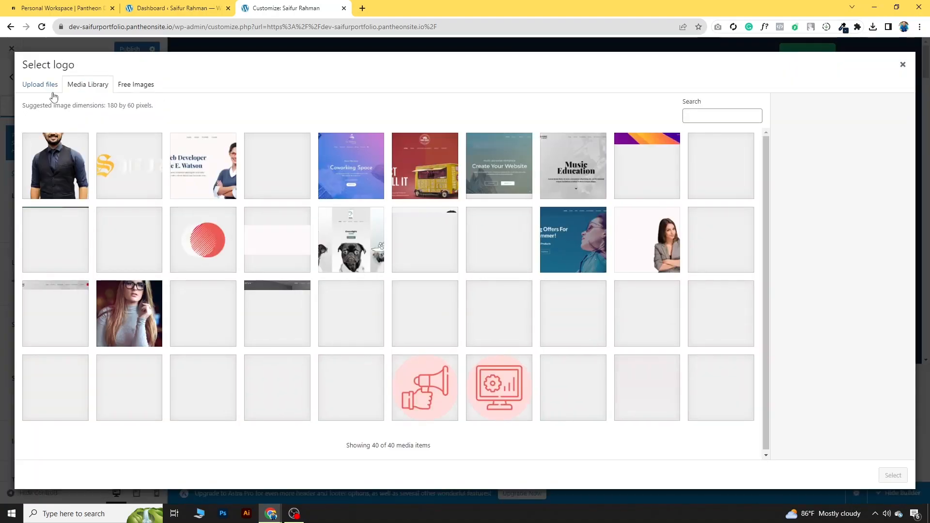
{"action": "left_click", "coordinate": [52, 91]}
{"action": "left_click", "coordinate": [479, 261]}
{"action": "left_click", "coordinate": [450, 273]}
{"action": "left_click", "coordinate": [451, 460]}
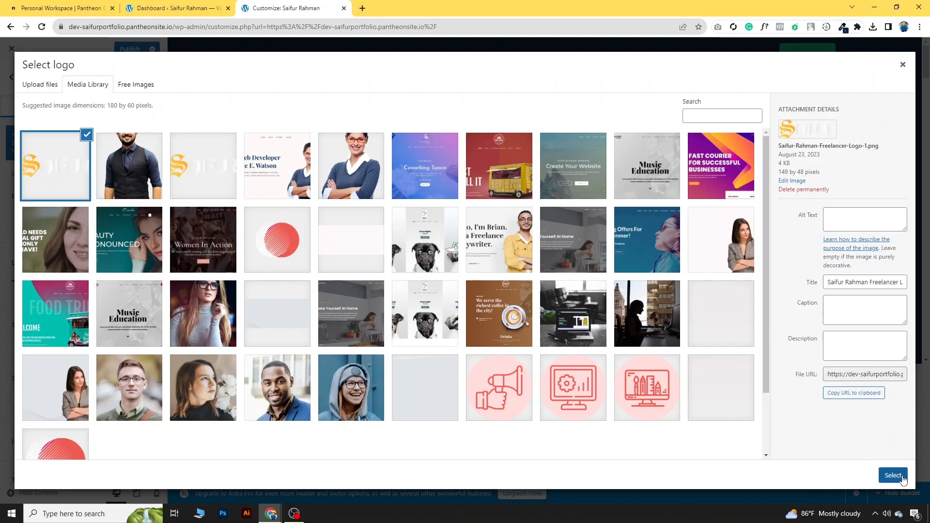
{"action": "left_click", "coordinate": [893, 475]}
{"action": "left_click", "coordinate": [832, 475]}
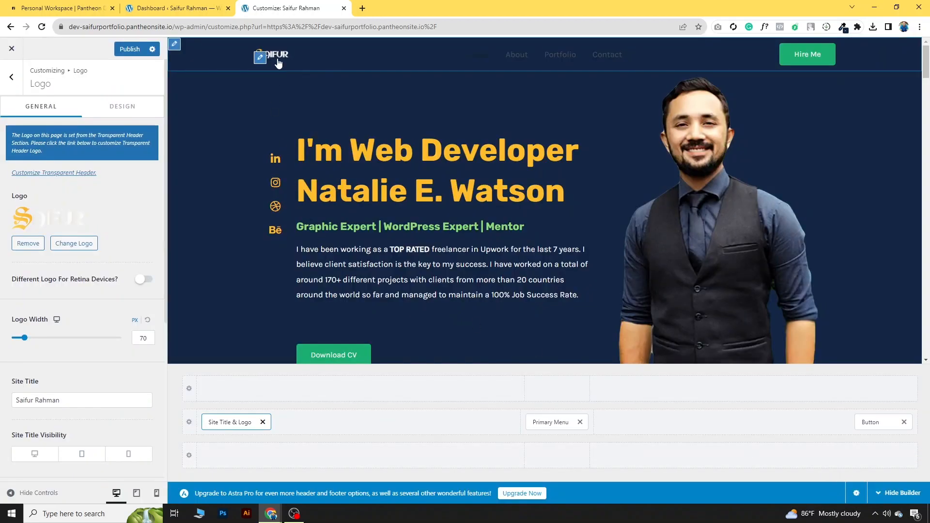
{"action": "left_click_drag", "start_coordinate": [24, 338], "coordinate": [37, 340]}
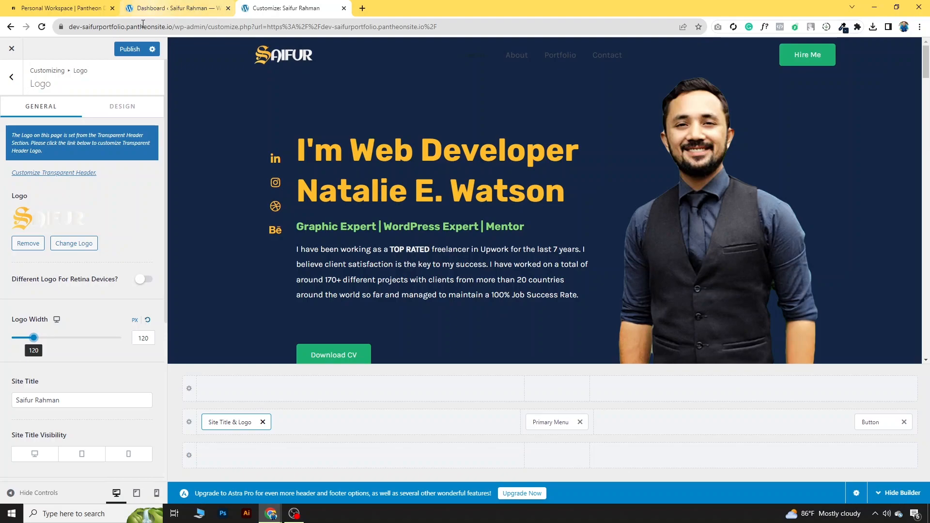
{"action": "left_click", "coordinate": [133, 51]}
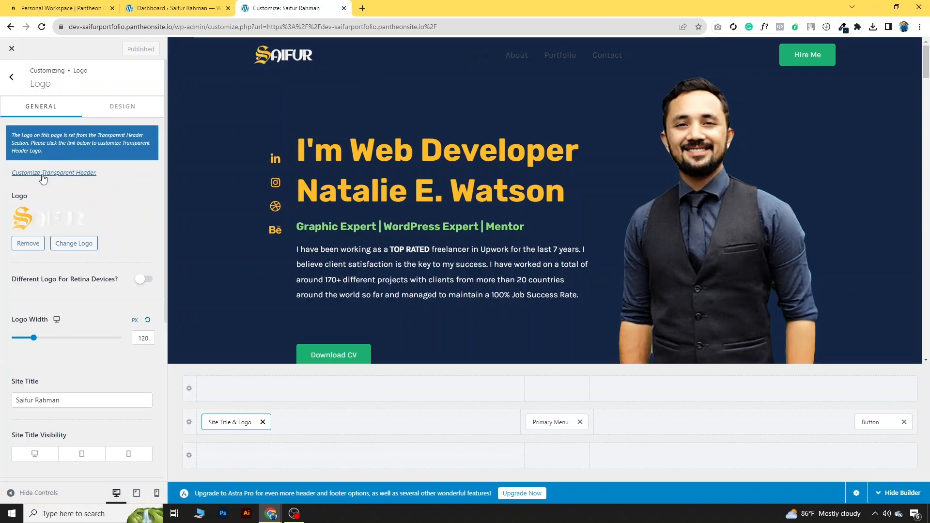
Step: Replace the red transparent-header logo with the Saifur logo image
{"action": "left_click", "coordinate": [71, 178]}
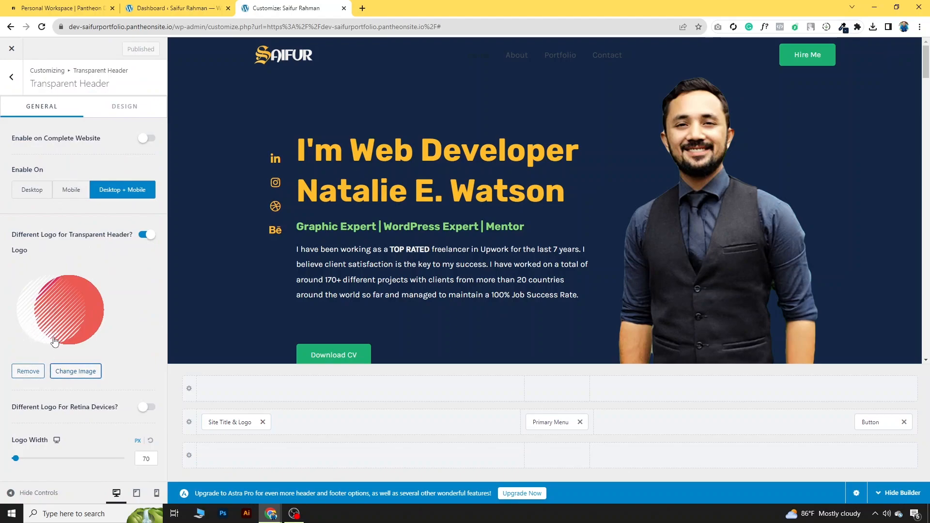
{"action": "left_click", "coordinate": [36, 373]}
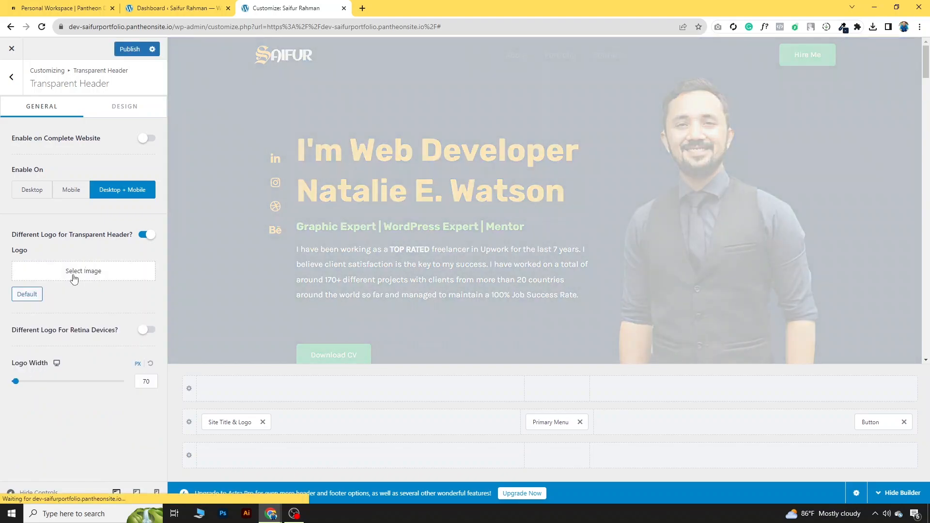
{"action": "left_click", "coordinate": [73, 276]}
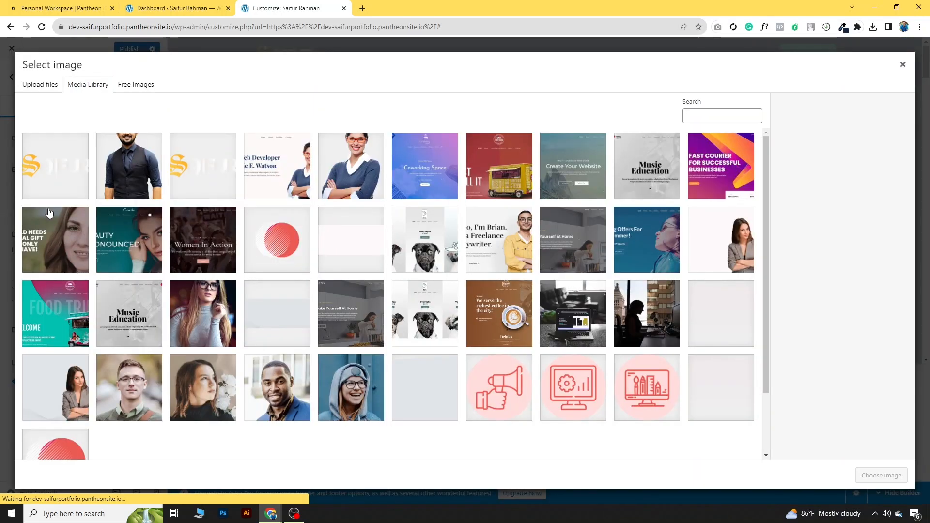
{"action": "left_click", "coordinate": [51, 176]}
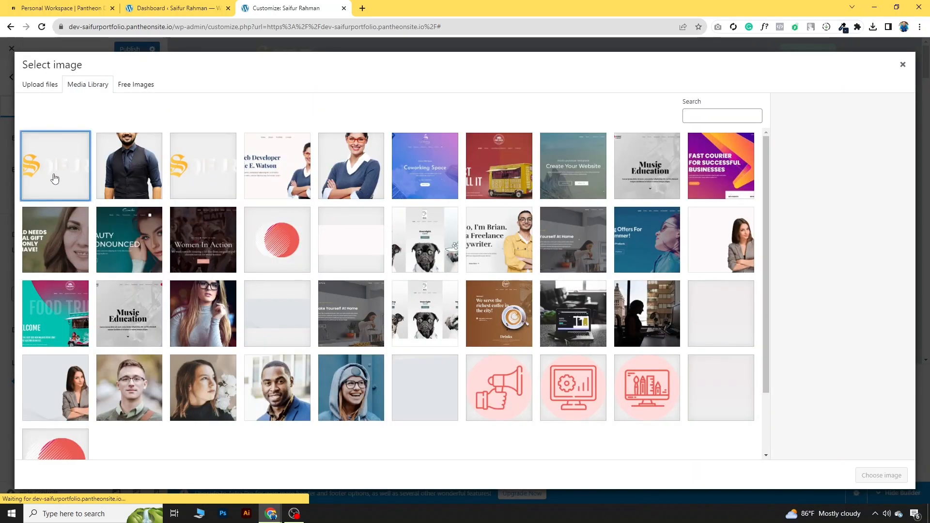
{"action": "left_click", "coordinate": [867, 477]}
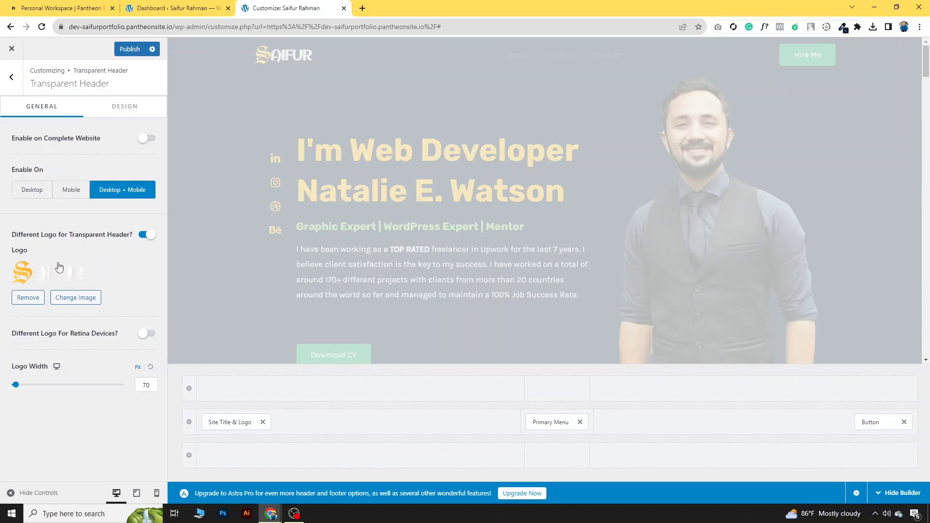
Step: Set the transparent-header logo width to 124 px and publish the change
{"action": "left_click_drag", "start_coordinate": [16, 389], "coordinate": [34, 390]}
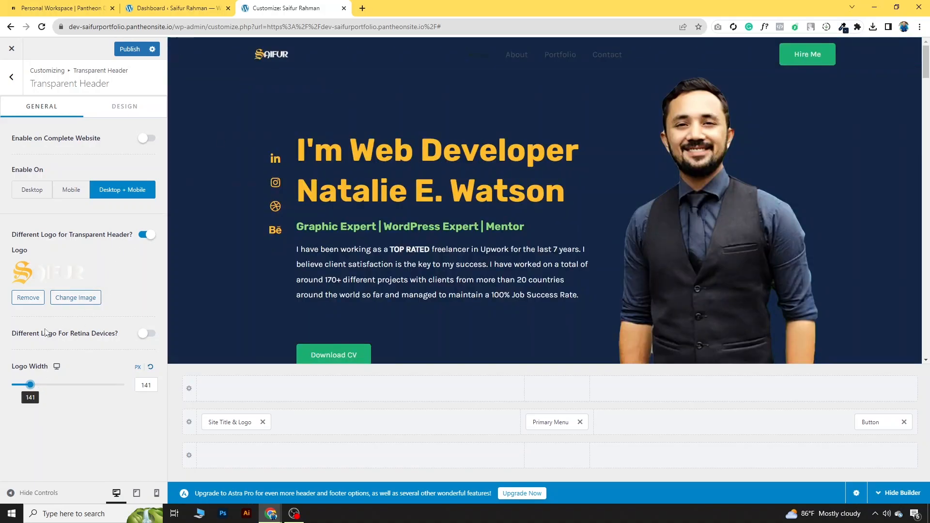
{"action": "left_click_drag", "start_coordinate": [31, 386], "coordinate": [27, 386]}
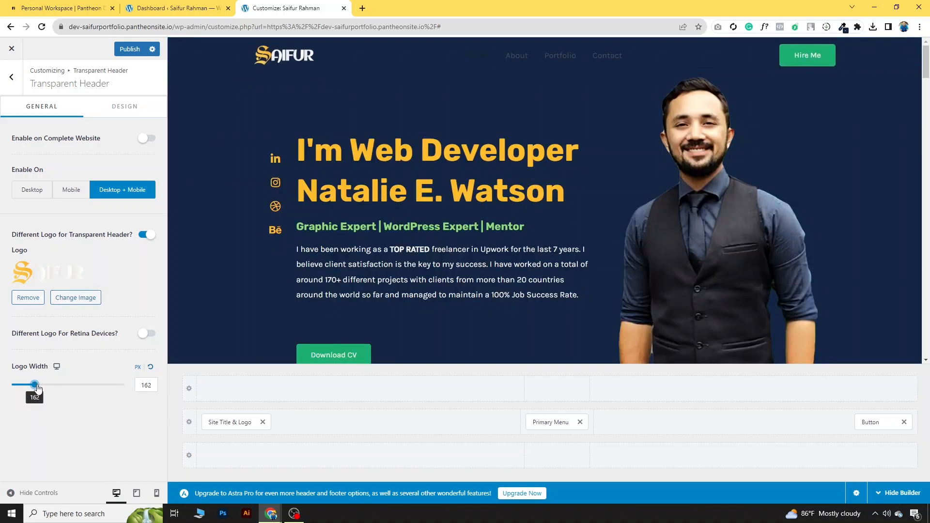
{"action": "left_click", "coordinate": [130, 49]}
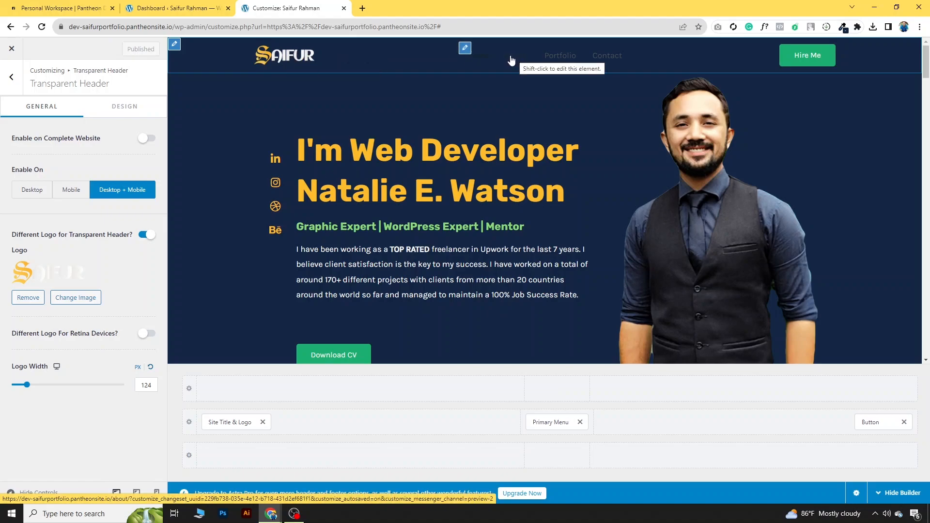
{"action": "left_click", "coordinate": [11, 78]}
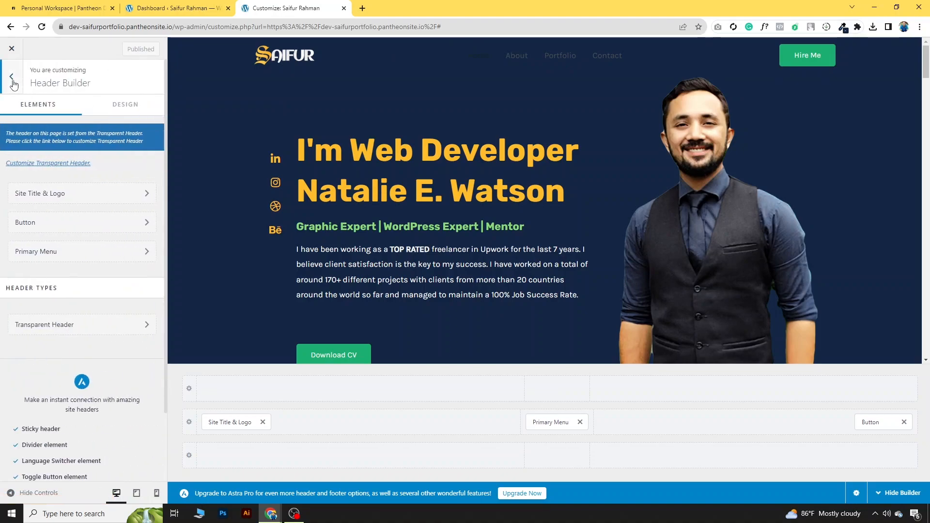
Step: Delete the About, Portfolio, Contact and Home items from the Main menu
{"action": "left_click", "coordinate": [12, 78]}
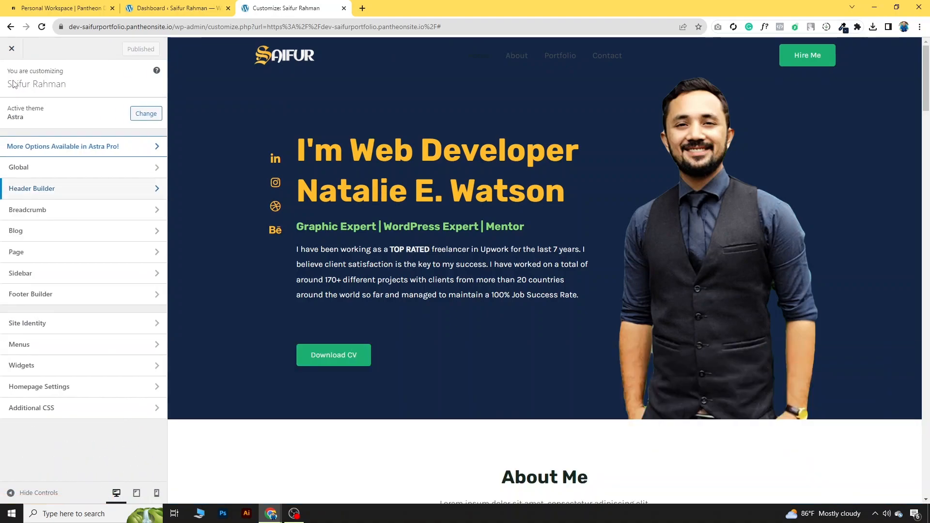
{"action": "left_click", "coordinate": [63, 354]}
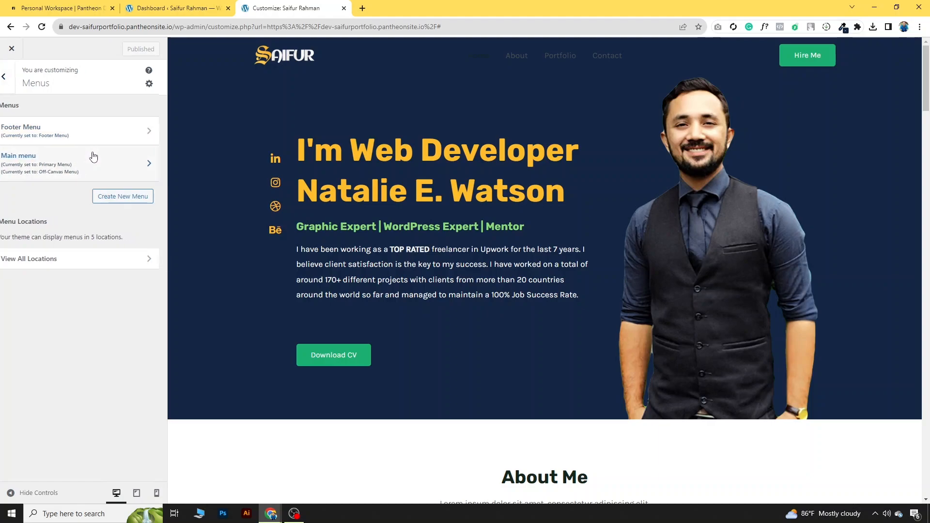
{"action": "left_click", "coordinate": [93, 156]}
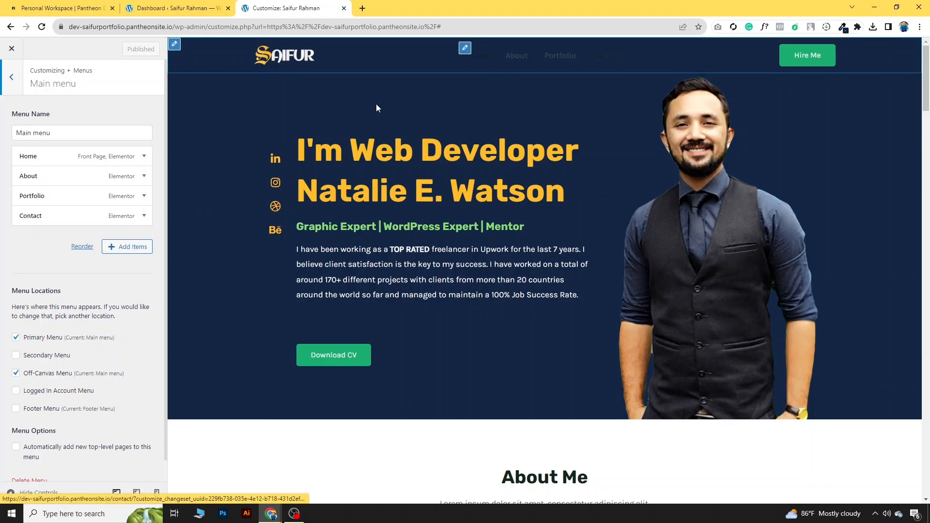
{"action": "left_click", "coordinate": [144, 176]}
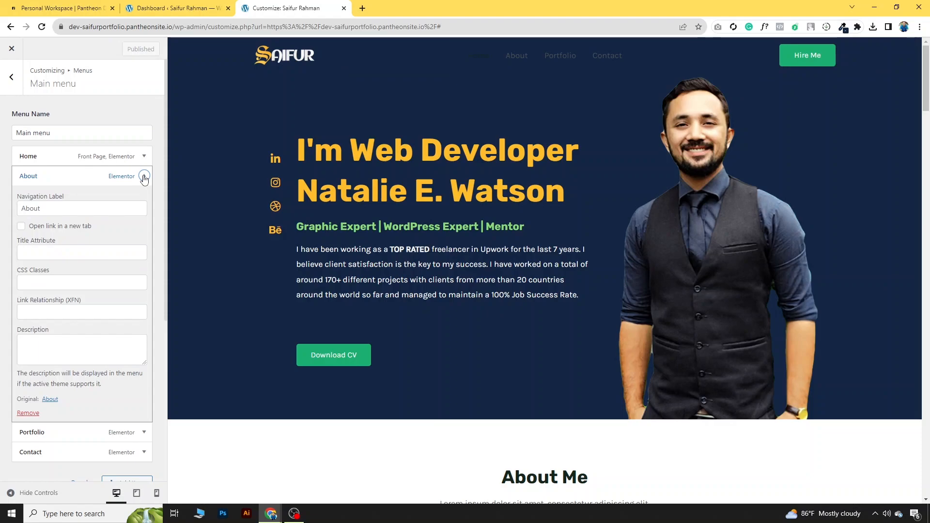
{"action": "left_click", "coordinate": [29, 413]}
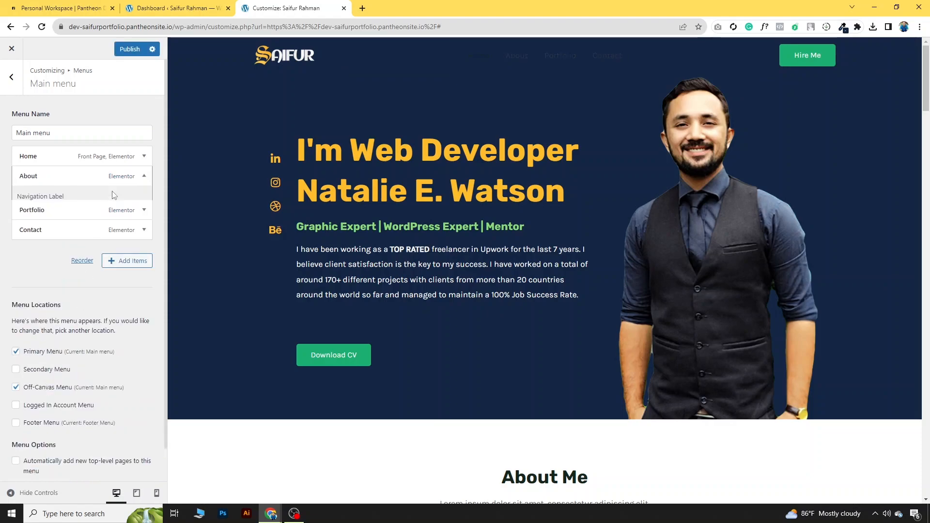
{"action": "left_click", "coordinate": [144, 176]}
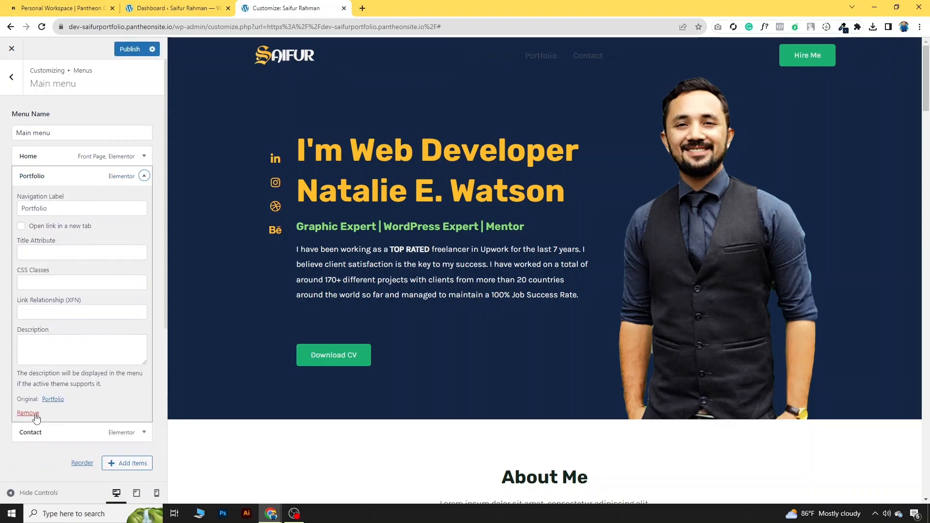
{"action": "left_click", "coordinate": [35, 414]}
{"action": "left_click", "coordinate": [144, 176]}
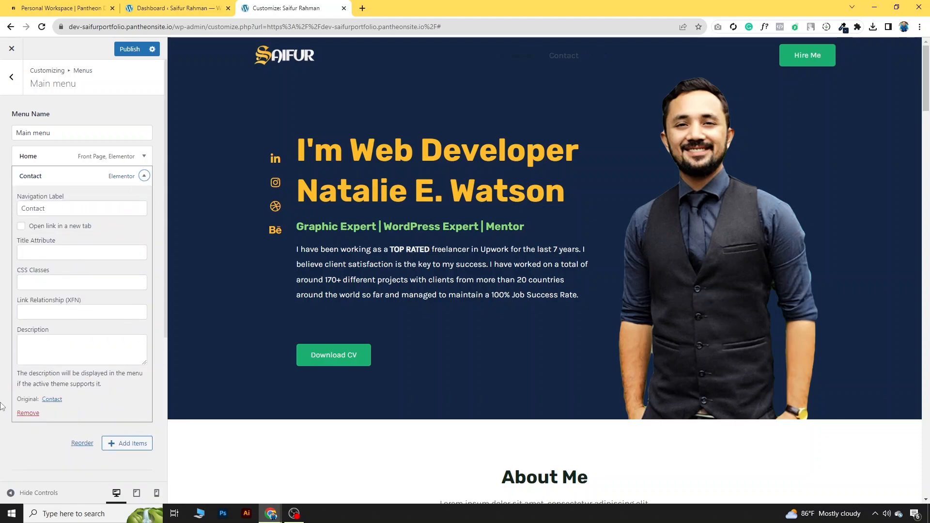
{"action": "left_click", "coordinate": [33, 415]}
{"action": "left_click", "coordinate": [144, 156]}
{"action": "left_click", "coordinate": [28, 393]}
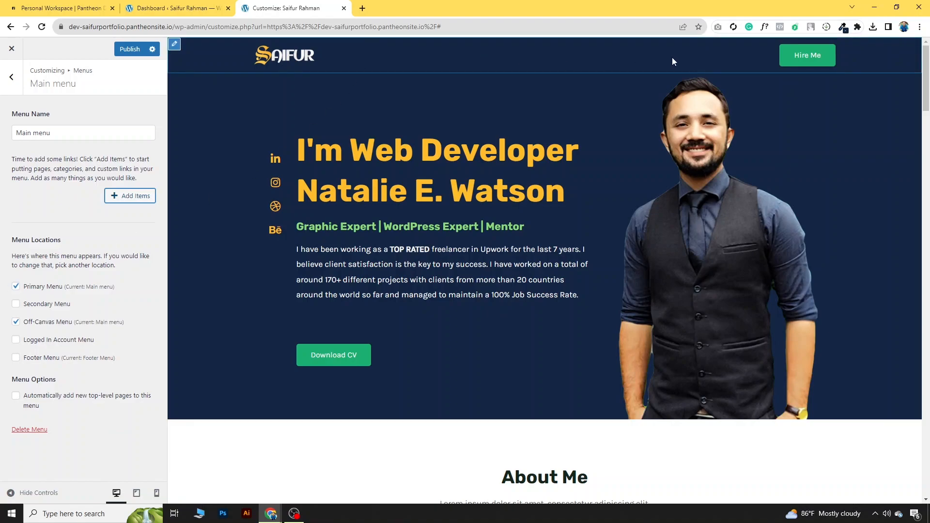
Step: Add an About custom link with URL # to the Main menu
{"action": "left_click", "coordinate": [140, 199]}
{"action": "left_click", "coordinate": [204, 77]}
{"action": "left_click", "coordinate": [238, 97]}
{"action": "type", "text": "#"}
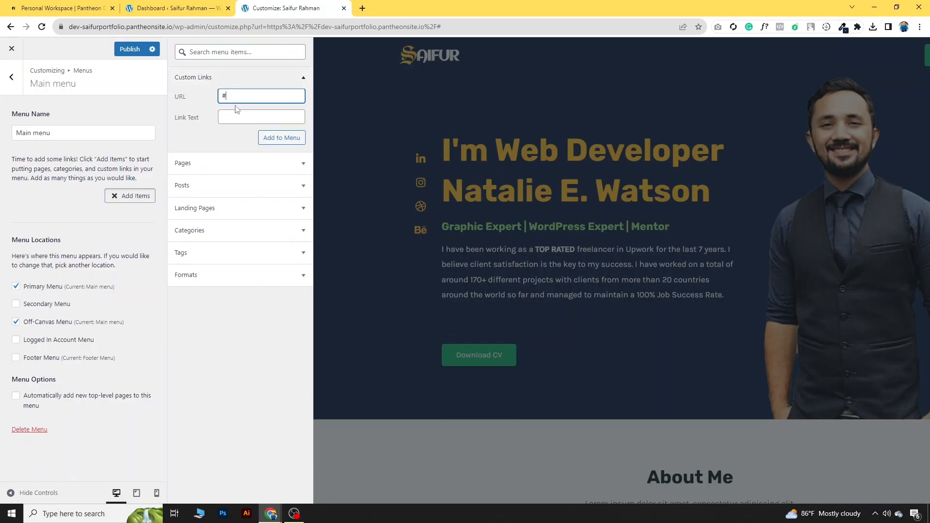
{"action": "left_click", "coordinate": [237, 114]}
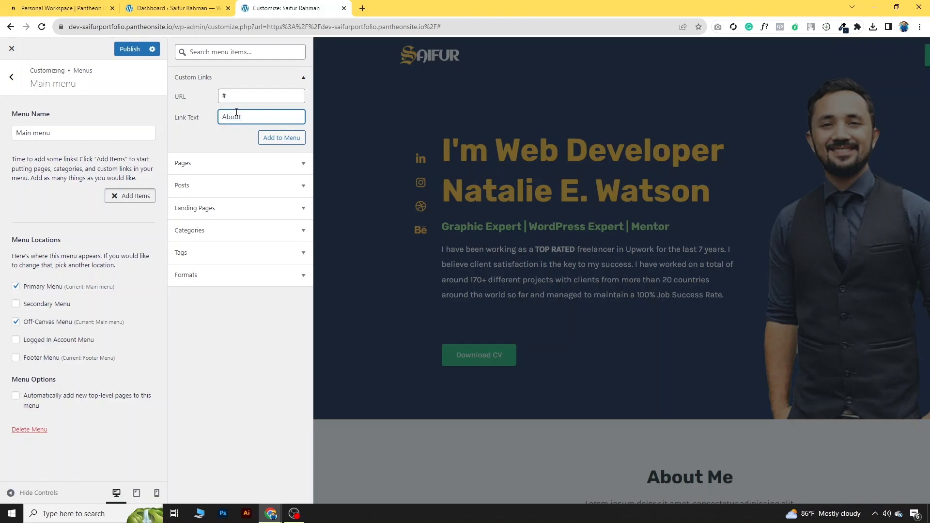
{"action": "left_click", "coordinate": [286, 139]}
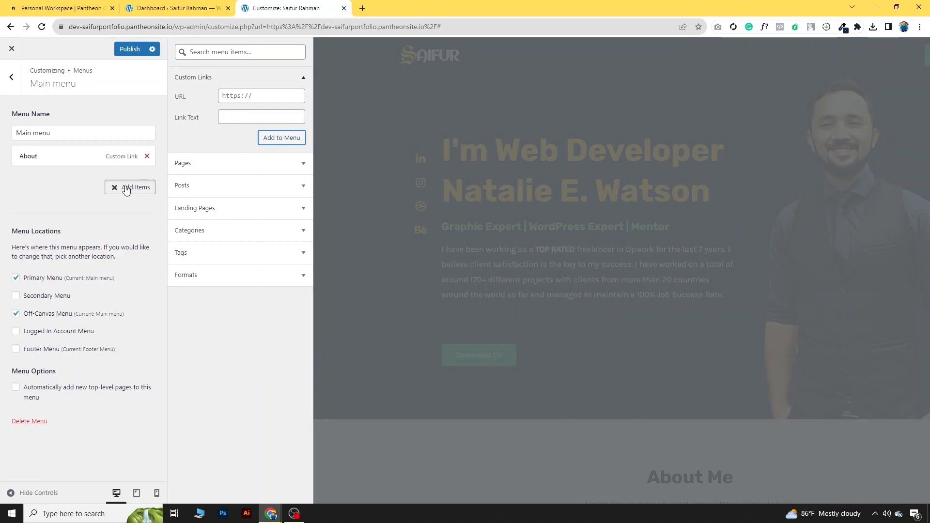
Step: Check the reference site's menu, then add Services and Experience custom links
{"action": "left_click", "coordinate": [237, 96]}
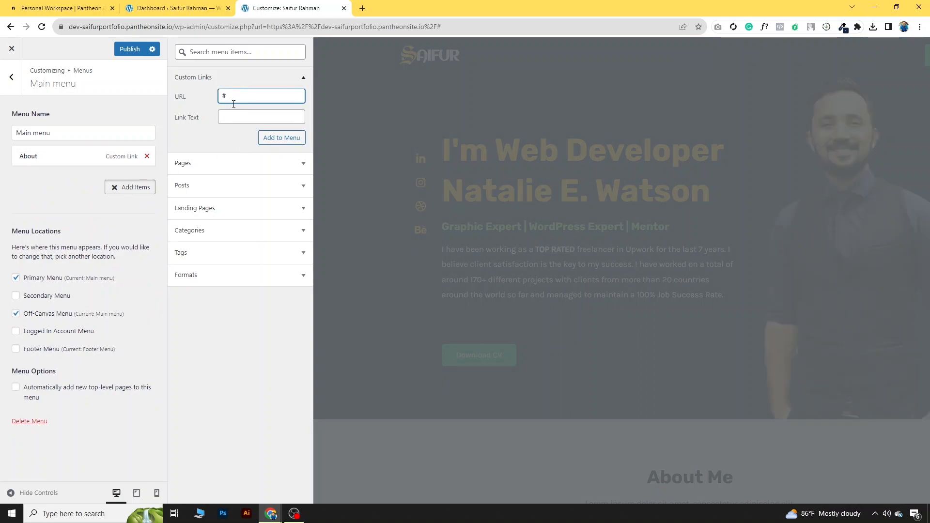
{"action": "left_click", "coordinate": [246, 115]}
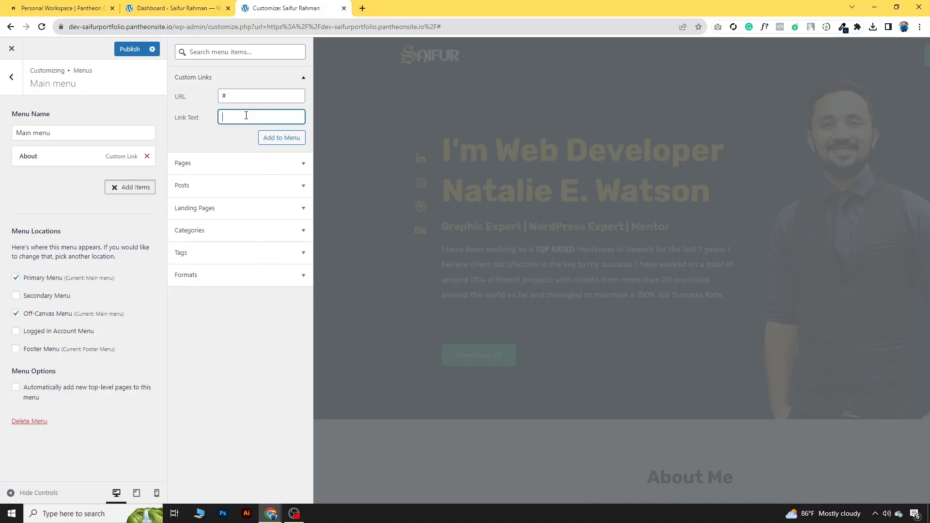
{"action": "mouse_move", "coordinate": [270, 513]}
{"action": "left_click", "coordinate": [301, 444]}
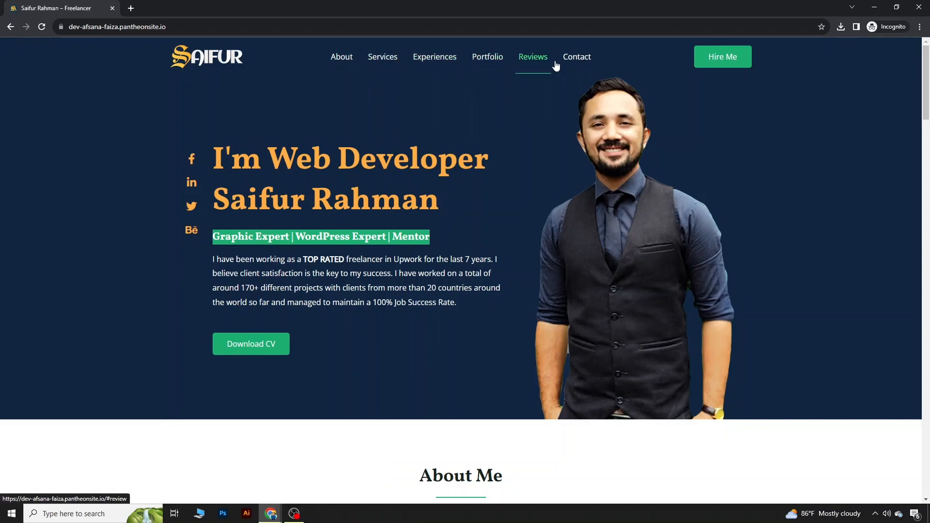
{"action": "left_click", "coordinate": [271, 513]}
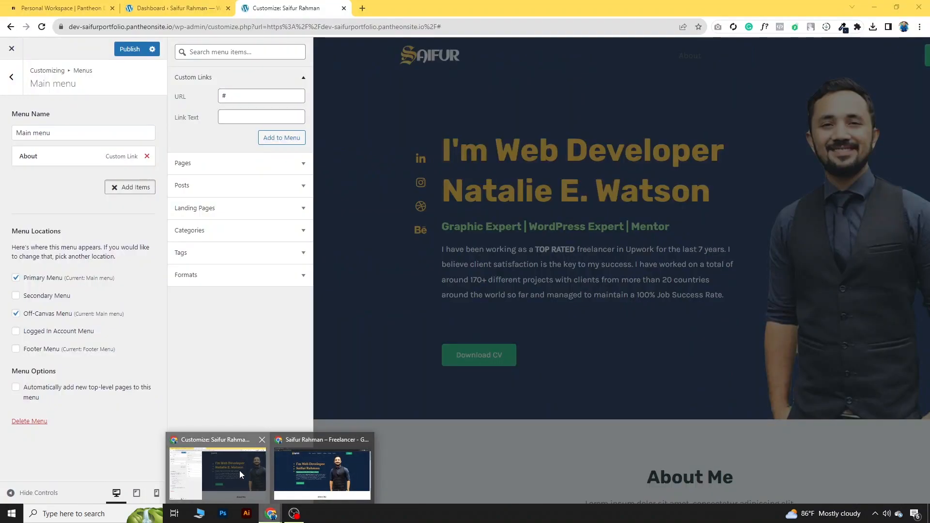
{"action": "left_click", "coordinate": [240, 470]}
{"action": "type", "text": "Services"}
{"action": "key", "text": "Return"}
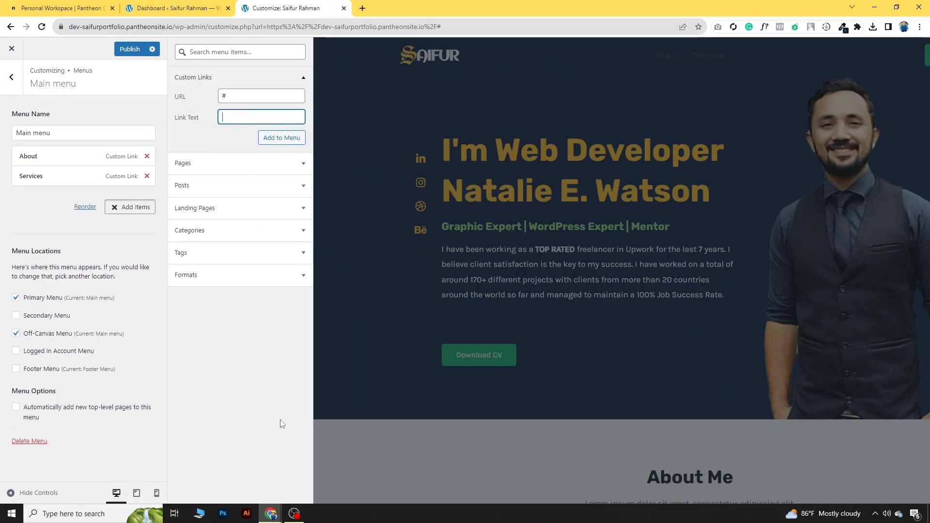
{"action": "left_click", "coordinate": [243, 116]}
{"action": "type", "text": "Experience"}
{"action": "left_click", "coordinate": [281, 137]}
Step: Add Portfolio, Reviews and Contact links pointing to #, and publish the menu
{"action": "triple_click", "coordinate": [250, 96]}
{"action": "type", "text": "#"}
{"action": "left_click", "coordinate": [241, 115]}
{"action": "left_click", "coordinate": [265, 139]}
{"action": "type", "text": "#"}
{"action": "left_click", "coordinate": [262, 117]}
{"action": "type", "text": "Reviews"}
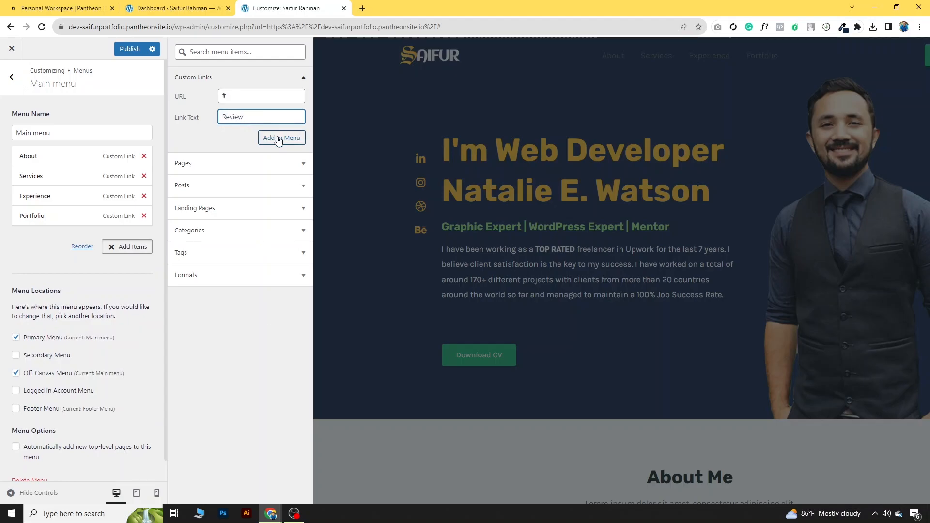
{"action": "left_click", "coordinate": [279, 141]}
{"action": "left_click", "coordinate": [266, 119]}
{"action": "type", "text": "Contact"}
{"action": "left_click", "coordinate": [282, 144]}
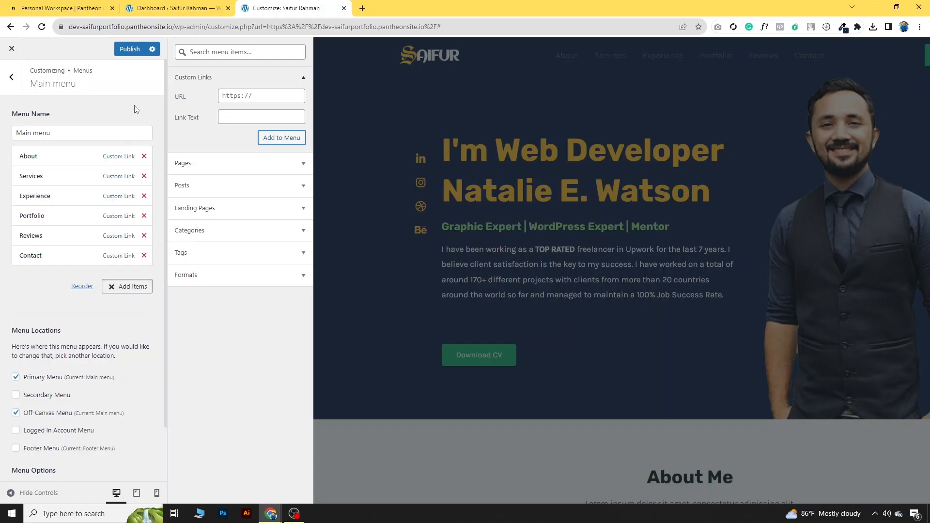
{"action": "left_click", "coordinate": [128, 50]}
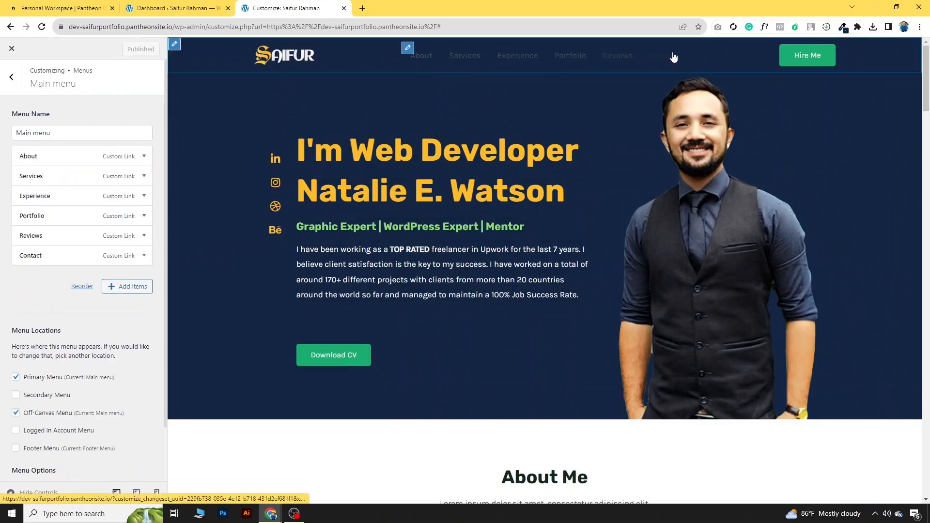
{"action": "key", "text": "Escape"}
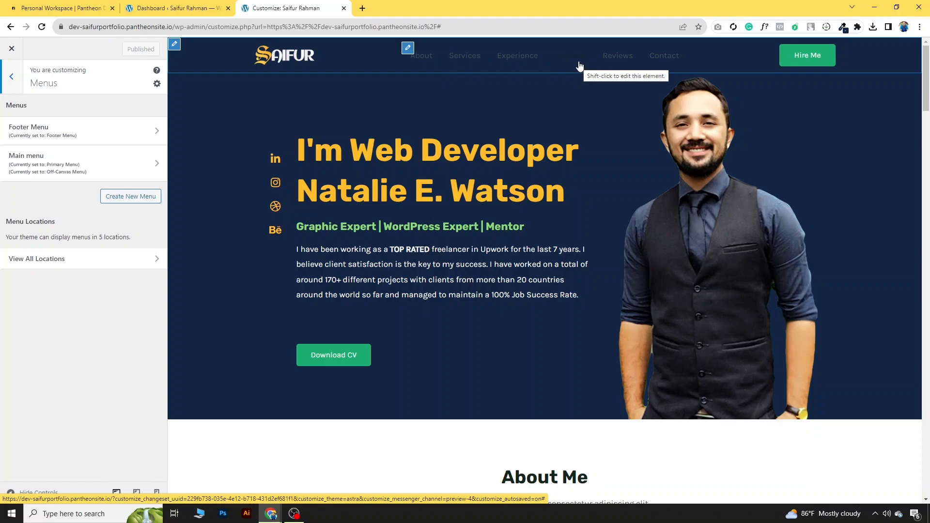
Step: Make the transparent header's menu links white with a green hover colour, then publish
{"action": "left_click", "coordinate": [11, 77]}
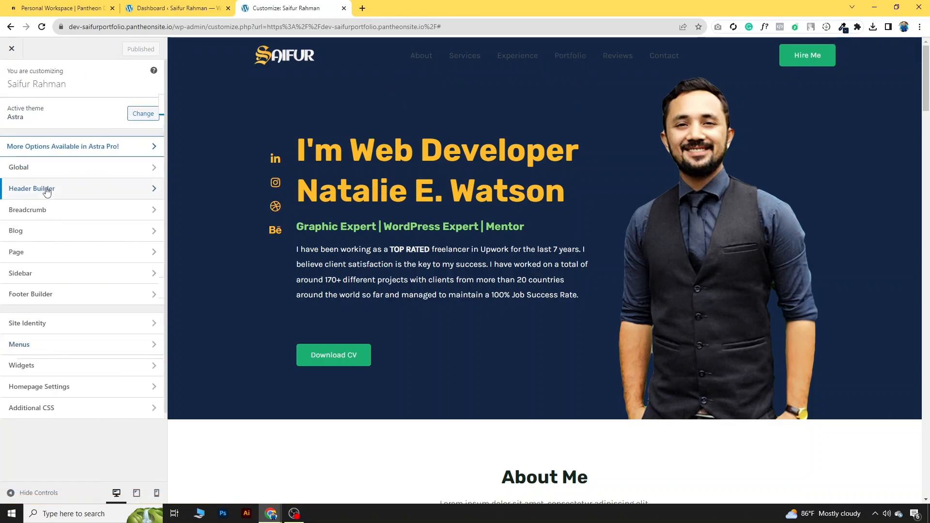
{"action": "left_click", "coordinate": [43, 189]}
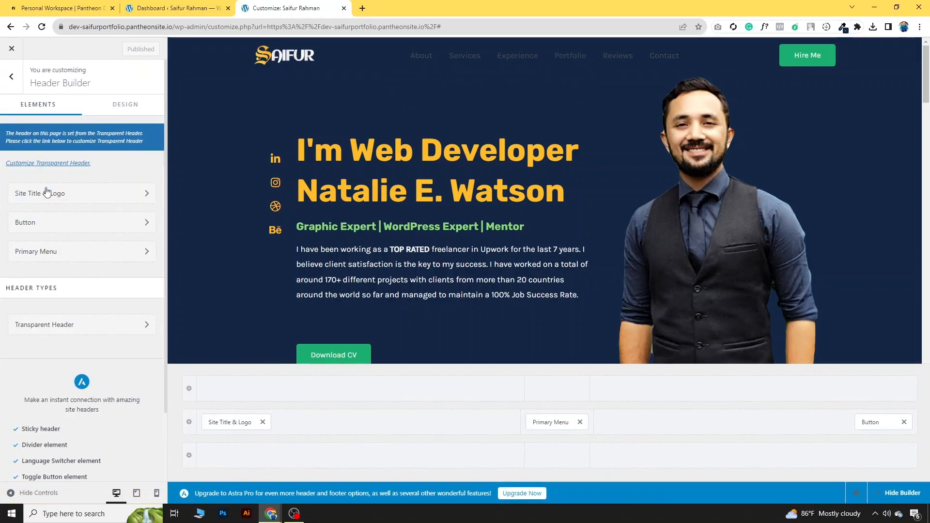
{"action": "left_click", "coordinate": [57, 165]}
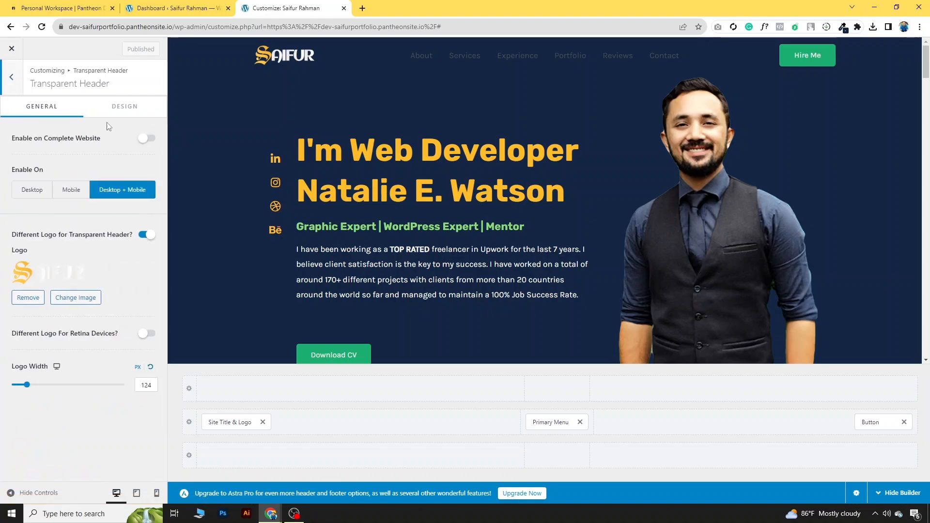
{"action": "left_click", "coordinate": [137, 111]}
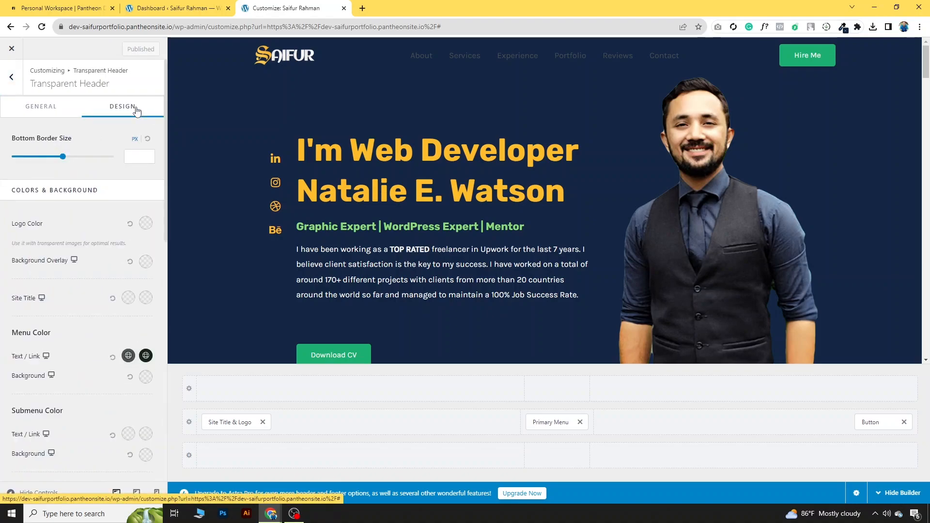
{"action": "left_click", "coordinate": [129, 357]}
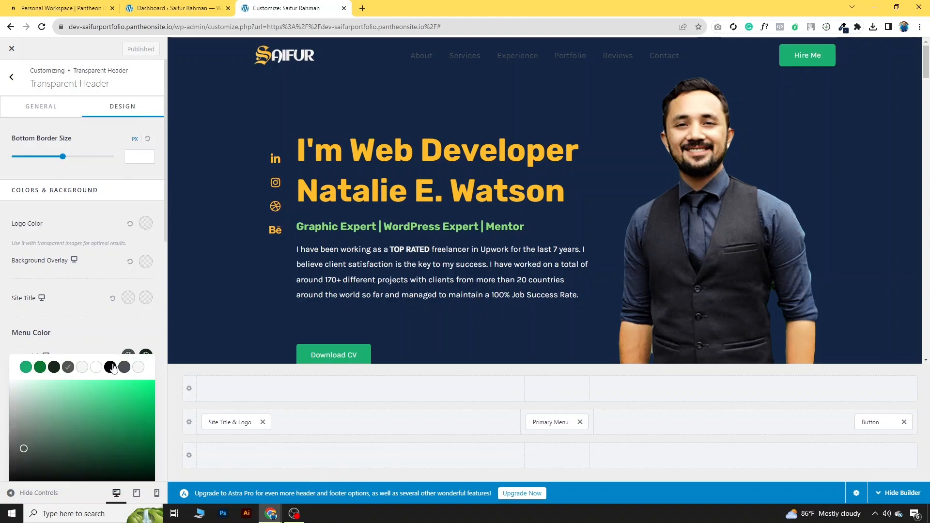
{"action": "left_click", "coordinate": [98, 368]}
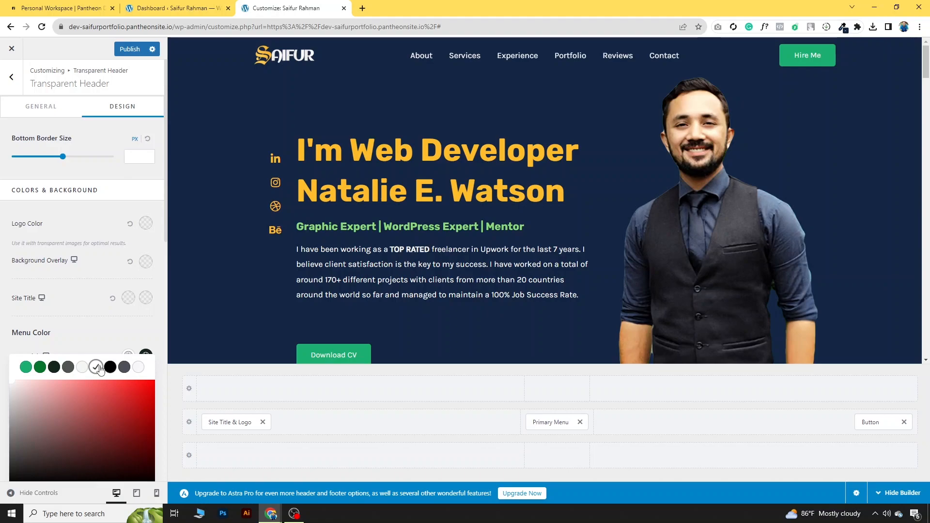
{"action": "left_click", "coordinate": [119, 338]}
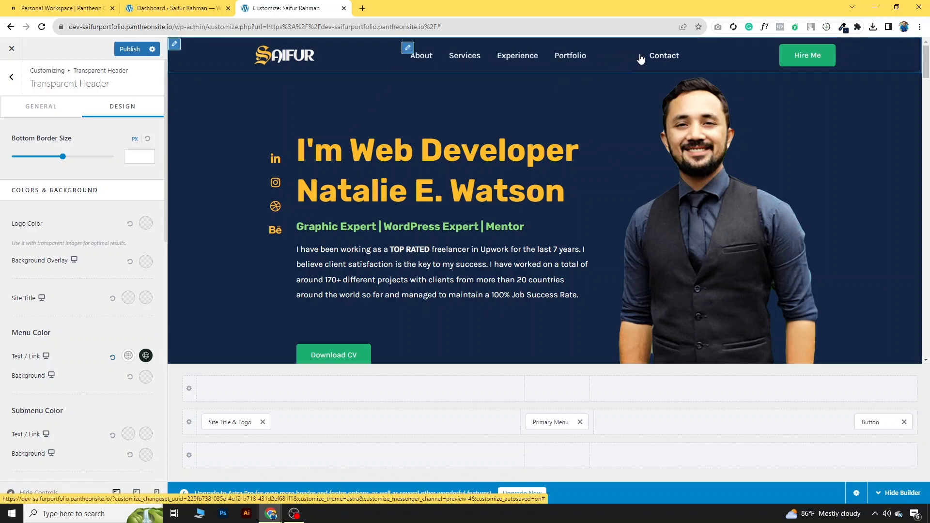
{"action": "left_click", "coordinate": [146, 357]}
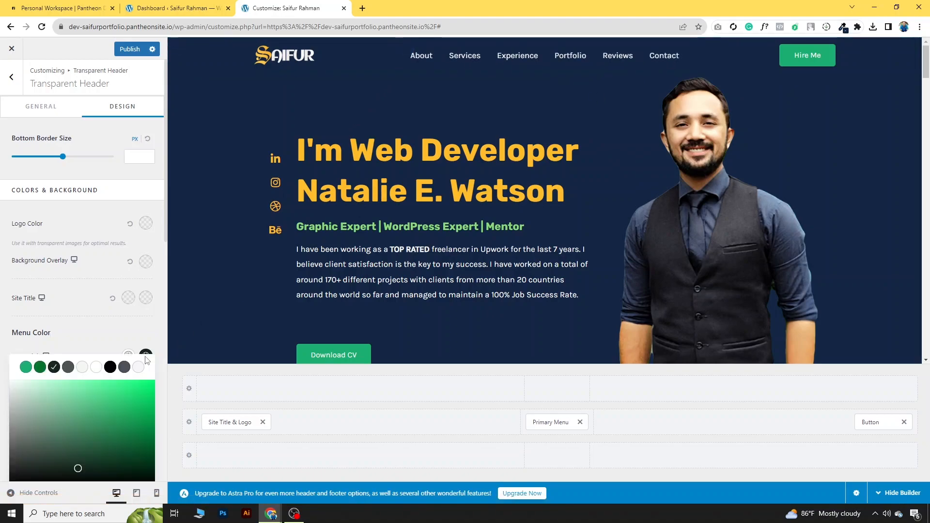
{"action": "left_click", "coordinate": [26, 367]}
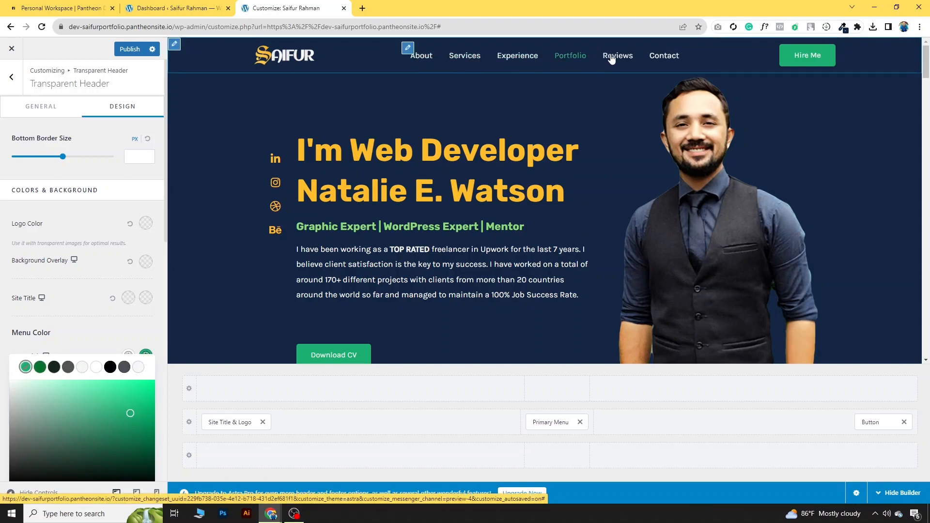
{"action": "left_click", "coordinate": [134, 51]}
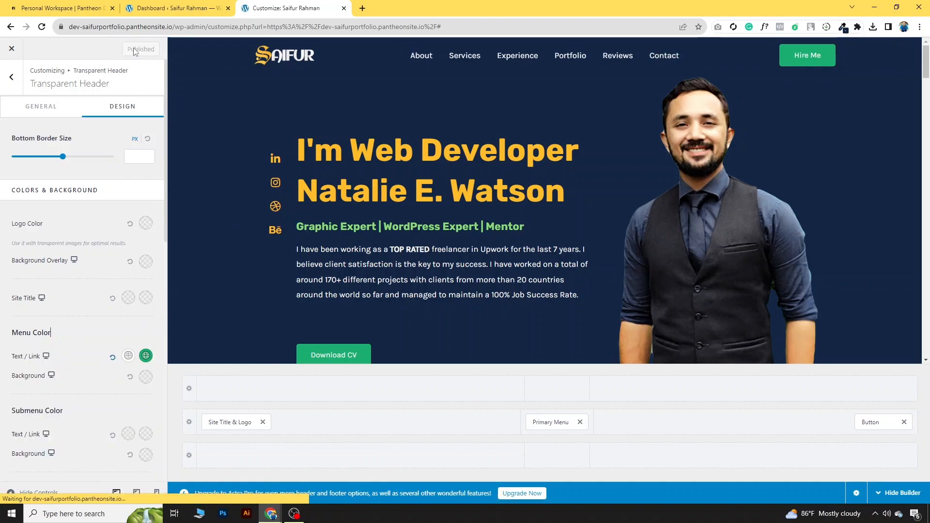
Step: Relabel the header button 'Hire me' and exit the customizer to the live homepage
{"action": "left_click", "coordinate": [884, 423]}
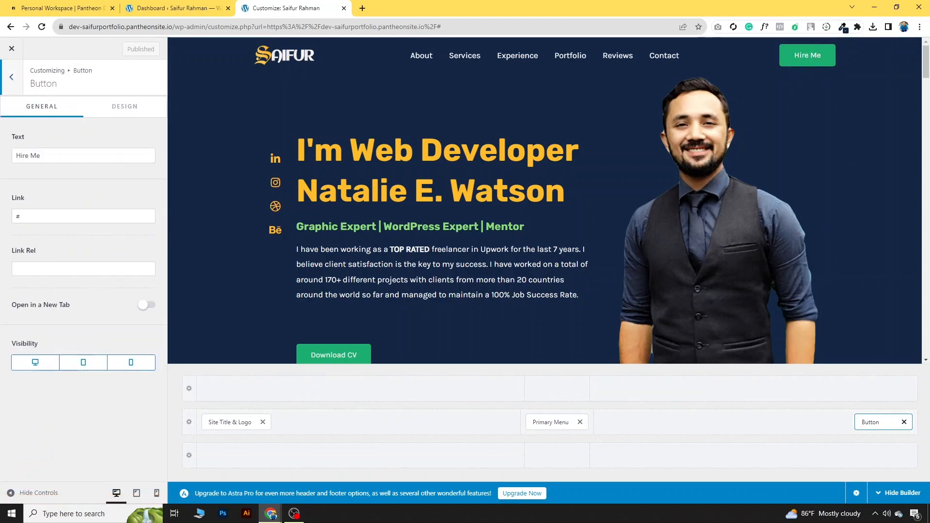
{"action": "left_click_drag", "start_coordinate": [42, 155], "coordinate": [14, 156]}
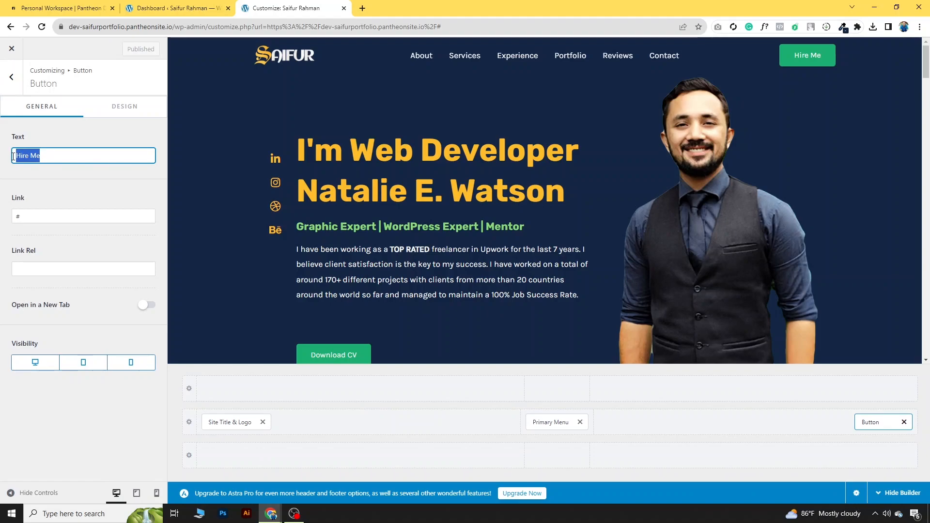
{"action": "type", "text": "Hire me"}
{"action": "left_click", "coordinate": [372, 211]}
{"action": "scroll", "coordinate": [579, 184], "scroll_direction": "down", "scroll_amount": 3}
{"action": "scroll", "coordinate": [547, 218], "scroll_direction": "up", "scroll_amount": 3}
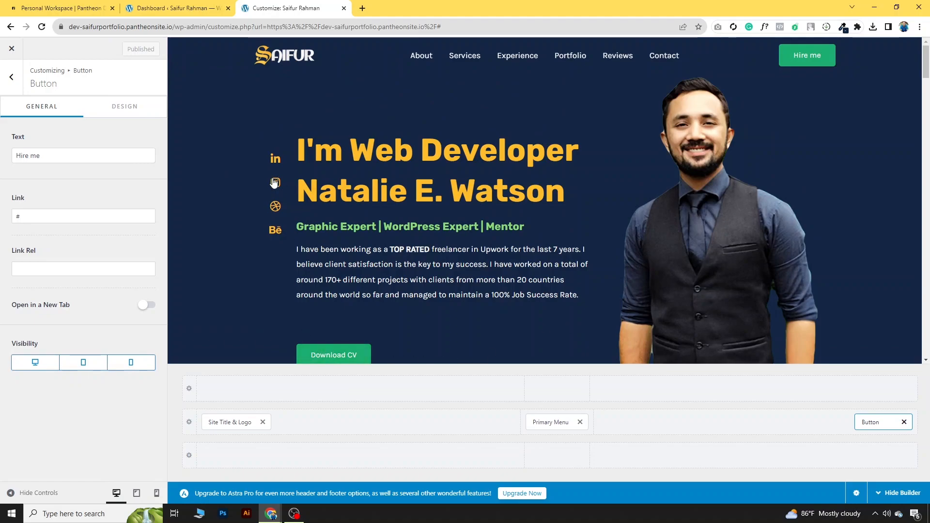
{"action": "left_click", "coordinate": [12, 51]}
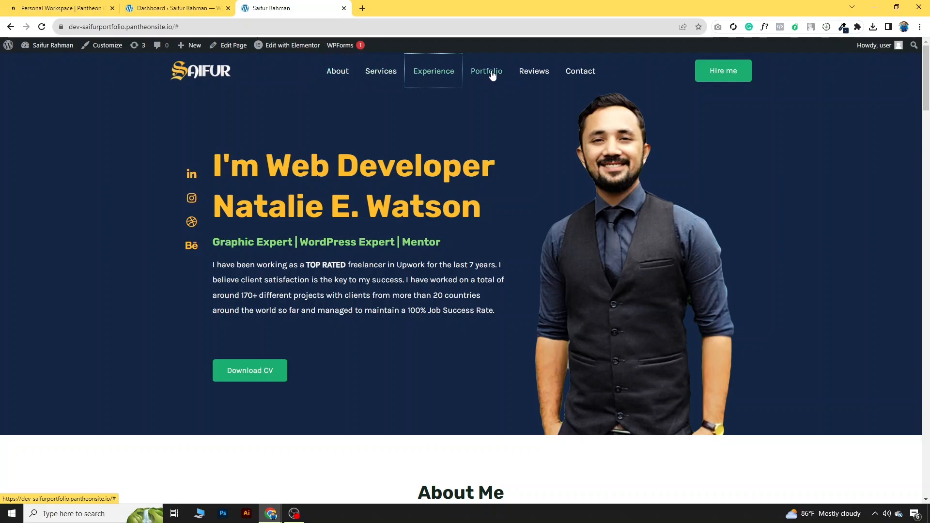
Step: Review the reference portfolio's About Me and Services sections
{"action": "mouse_move", "coordinate": [270, 513]}
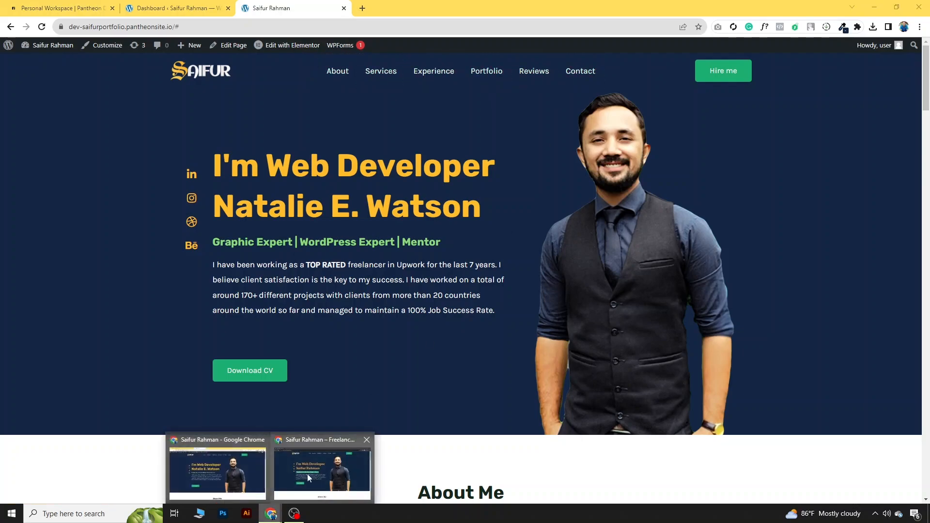
{"action": "left_click", "coordinate": [303, 480]}
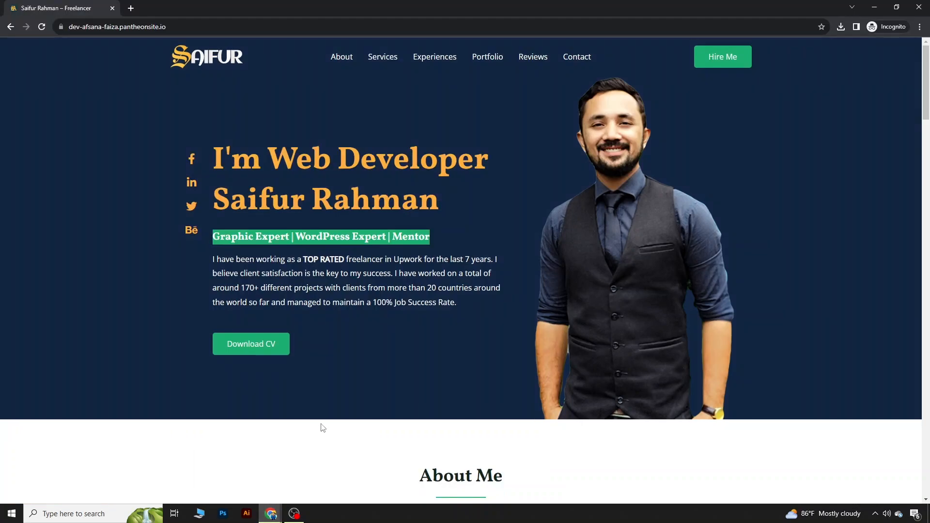
{"action": "left_click", "coordinate": [354, 59]}
{"action": "scroll", "coordinate": [355, 102], "scroll_direction": "up", "scroll_amount": 6}
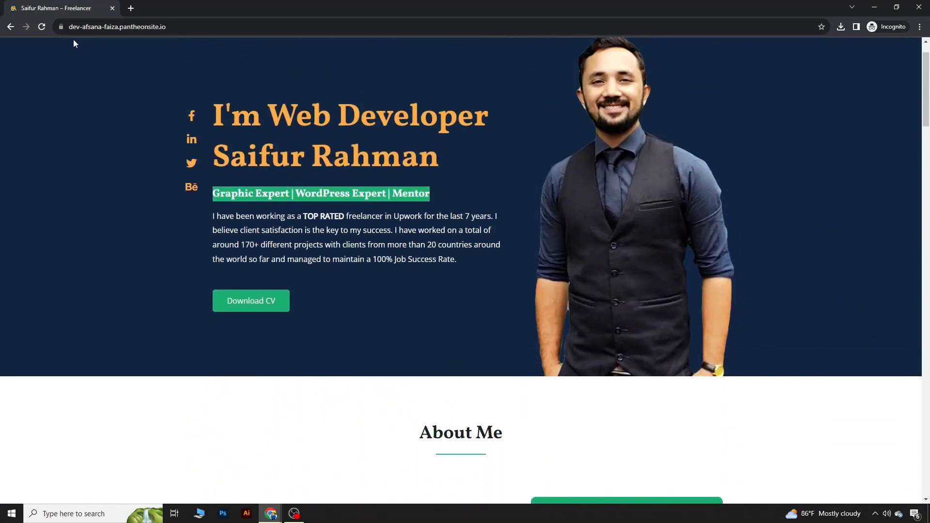
{"action": "mouse_move", "coordinate": [270, 521]}
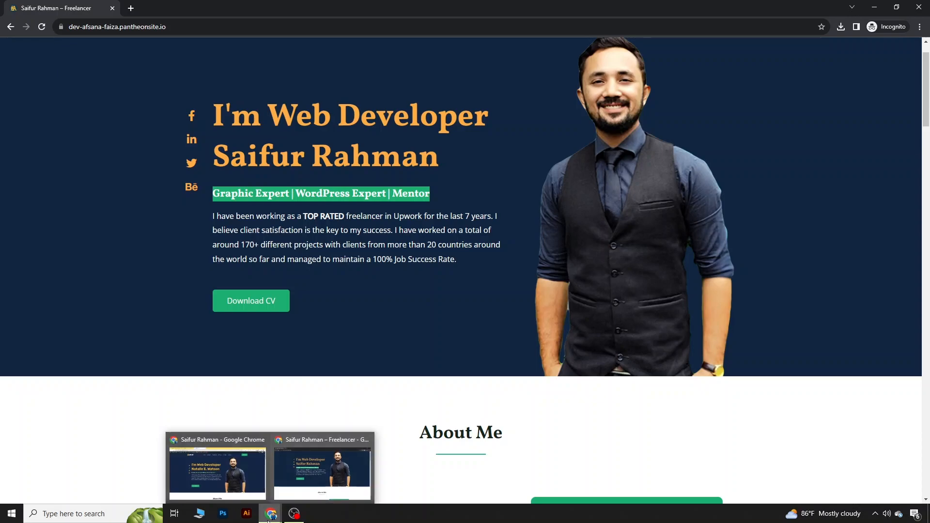
{"action": "scroll", "coordinate": [427, 351], "scroll_direction": "down", "scroll_amount": 10}
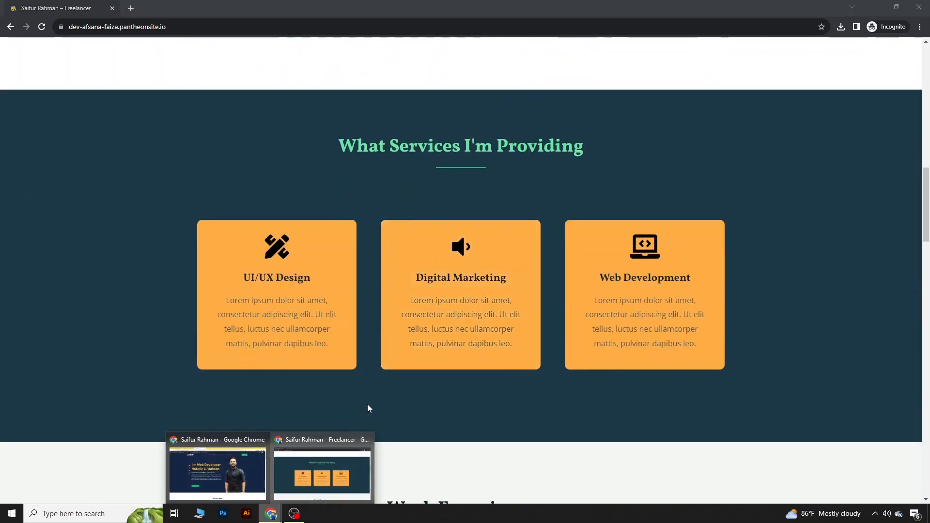
{"action": "scroll", "coordinate": [368, 397], "scroll_direction": "up", "scroll_amount": 7}
{"action": "scroll", "coordinate": [352, 351], "scroll_direction": "up", "scroll_amount": 1}
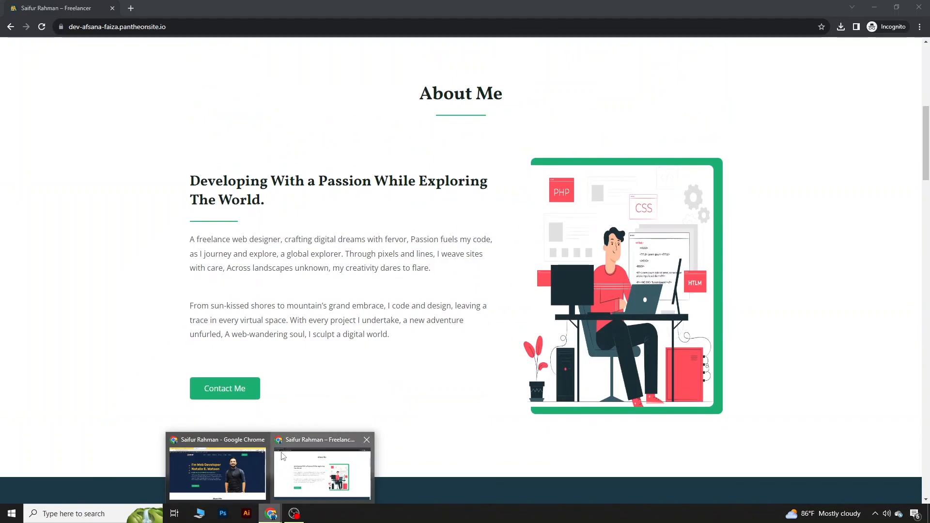
Step: Return to the live homepage and scroll down to its About Me section
{"action": "left_click", "coordinate": [217, 472]}
{"action": "scroll", "coordinate": [454, 291], "scroll_direction": "down", "scroll_amount": 4}
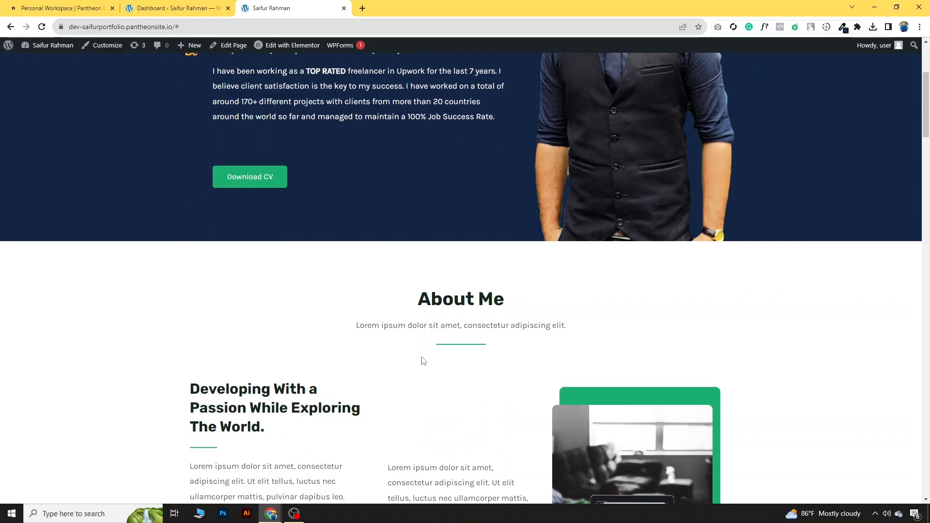
{"action": "scroll", "coordinate": [440, 361], "scroll_direction": "down", "scroll_amount": 1}
{"action": "mouse_move", "coordinate": [294, 48]}
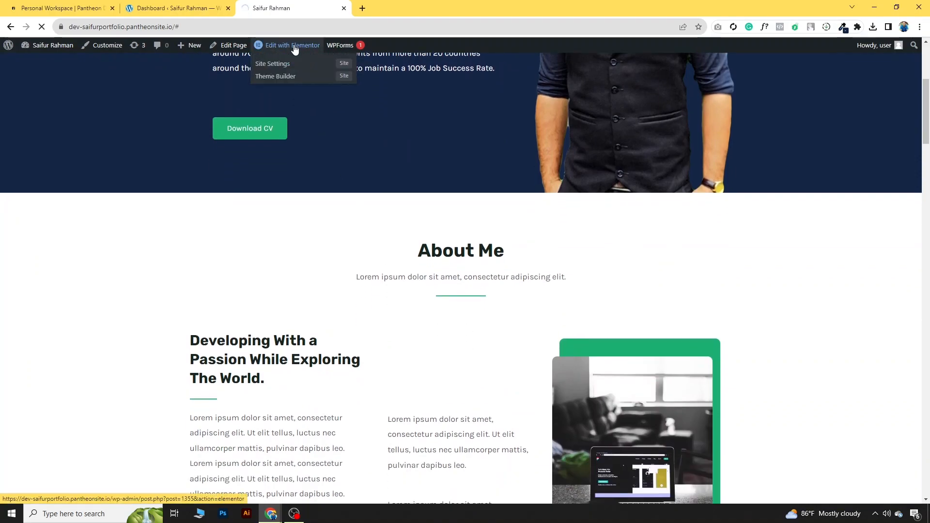
Step: Delete the subtitle text under the About Me heading
{"action": "scroll", "coordinate": [564, 186], "scroll_direction": "down", "scroll_amount": 7}
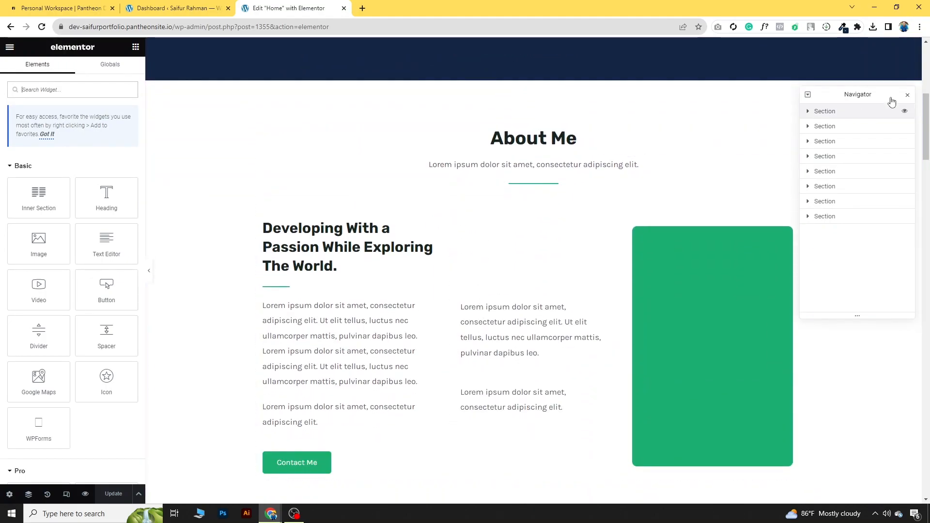
{"action": "scroll", "coordinate": [908, 98], "scroll_direction": "up", "scroll_amount": 7}
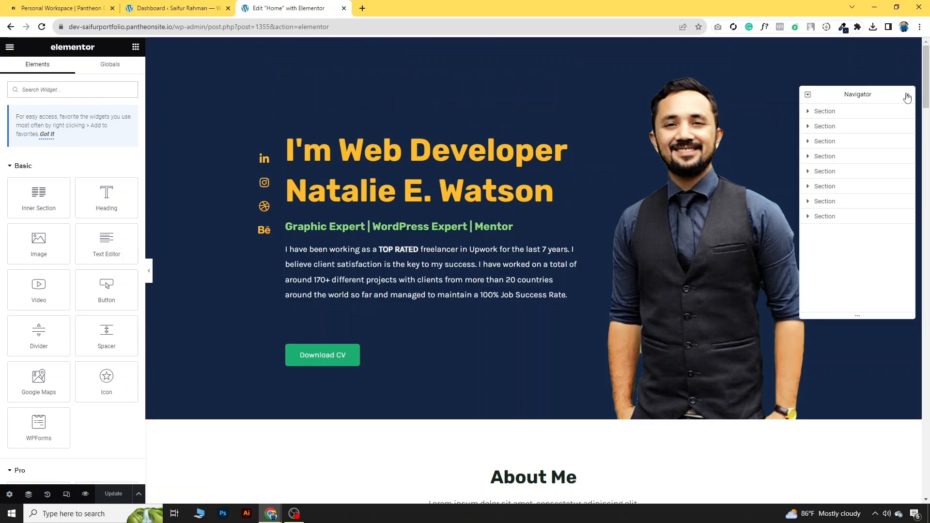
{"action": "left_click", "coordinate": [907, 96]}
{"action": "scroll", "coordinate": [766, 279], "scroll_direction": "down", "scroll_amount": 7}
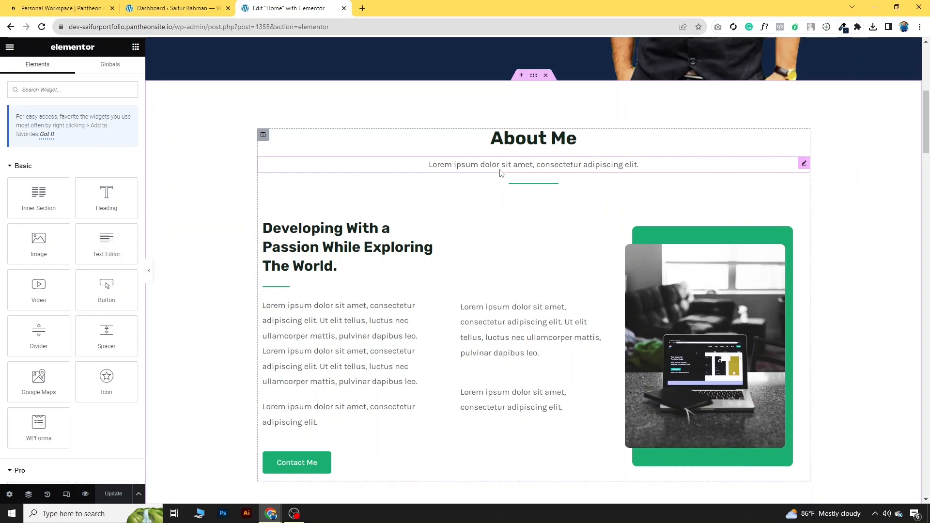
{"action": "left_click", "coordinate": [805, 165]}
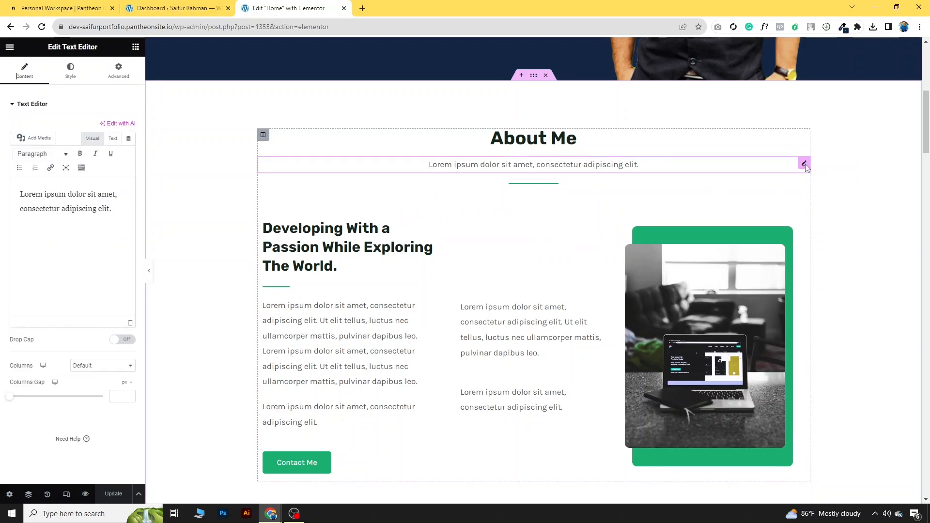
{"action": "right_click", "coordinate": [805, 166]}
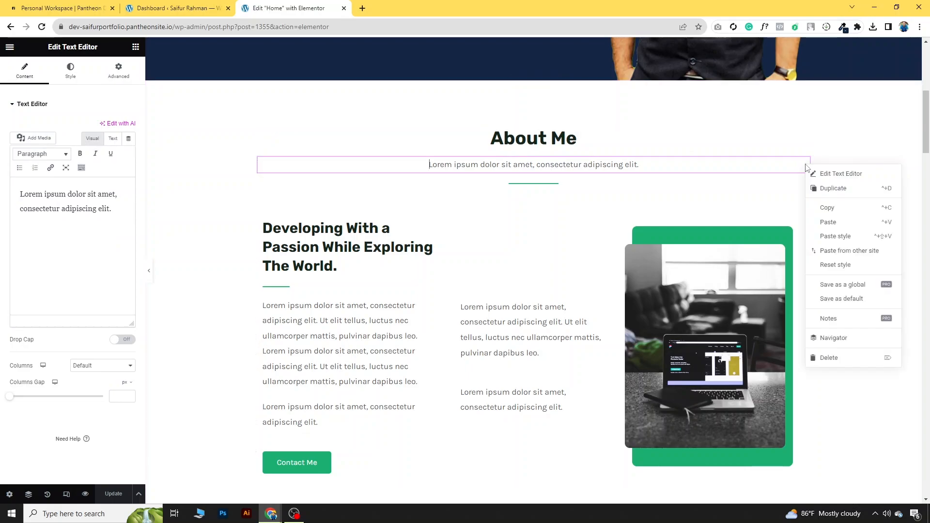
{"action": "left_click", "coordinate": [842, 358]}
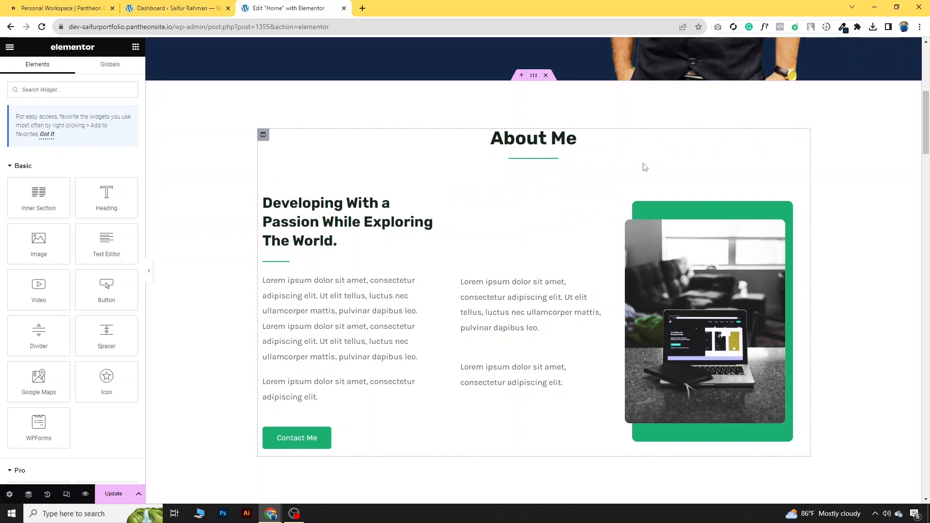
{"action": "key", "text": "ctrl+z"}
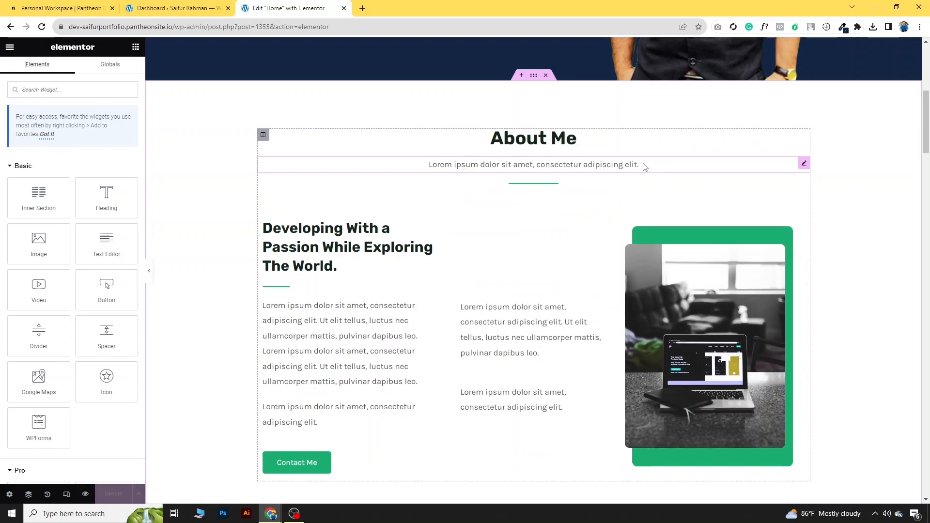
{"action": "right_click", "coordinate": [805, 163]}
{"action": "left_click", "coordinate": [853, 357]}
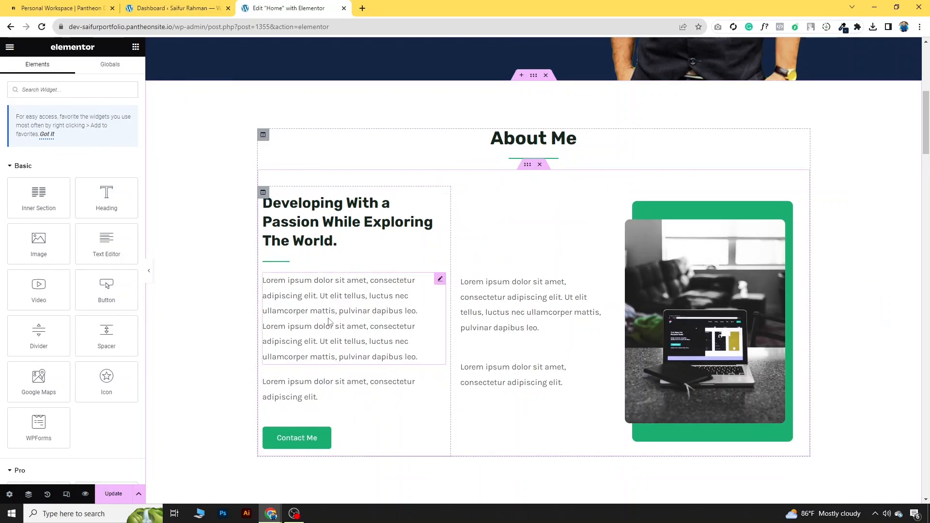
Step: Select the Developing With a Passion heading text and copy the reference site's two About paragraphs
{"action": "left_click", "coordinate": [338, 241]}
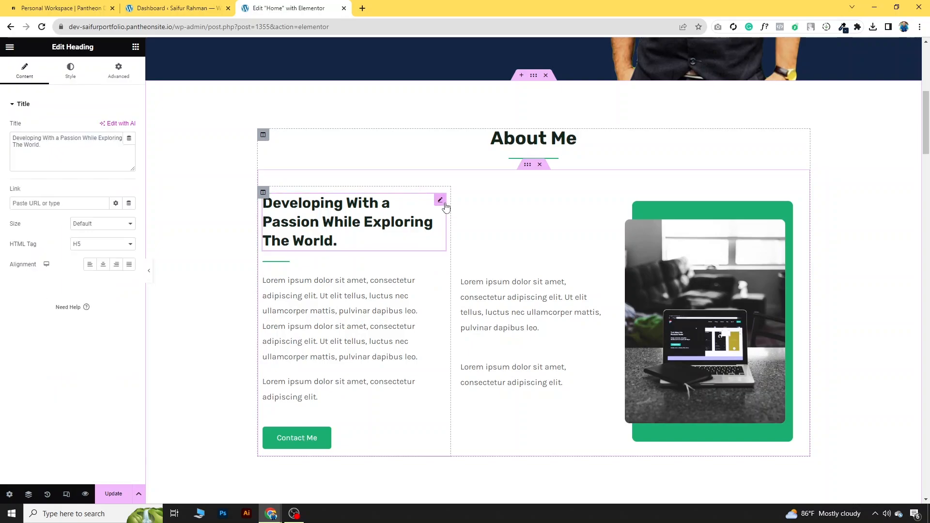
{"action": "left_click_drag", "start_coordinate": [75, 167], "coordinate": [11, 137]}
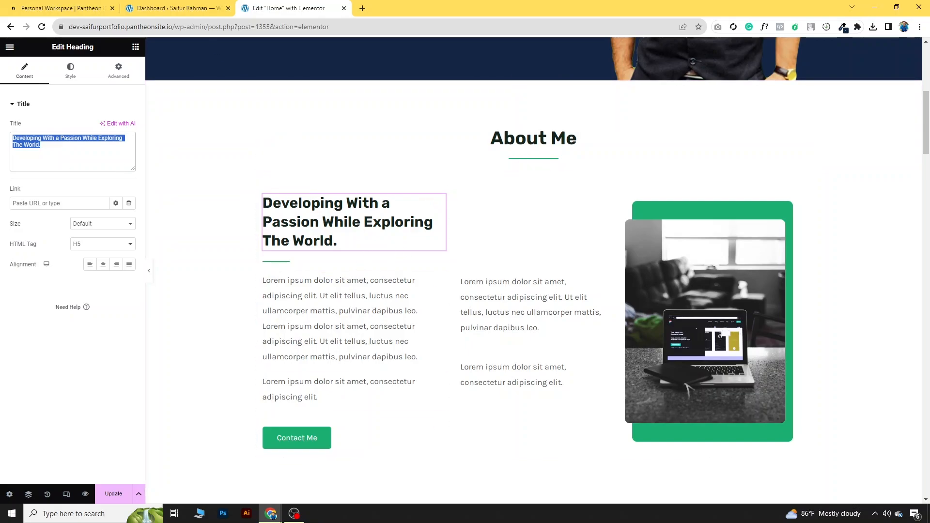
{"action": "left_click", "coordinate": [271, 514]}
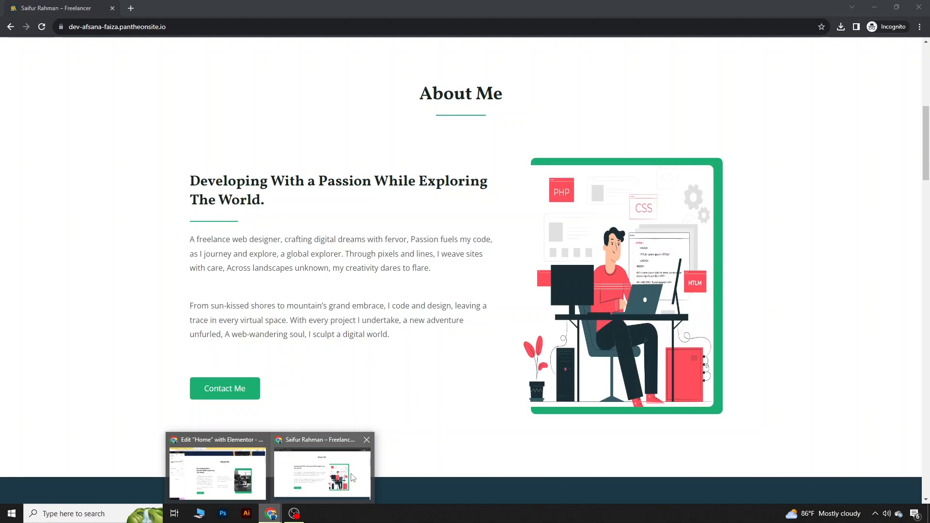
{"action": "left_click", "coordinate": [323, 471]}
{"action": "left_click_drag", "start_coordinate": [190, 240], "coordinate": [390, 334]}
{"action": "key", "text": "ctrl+c"}
{"action": "left_click", "coordinate": [271, 514]}
{"action": "left_click", "coordinate": [215, 471]}
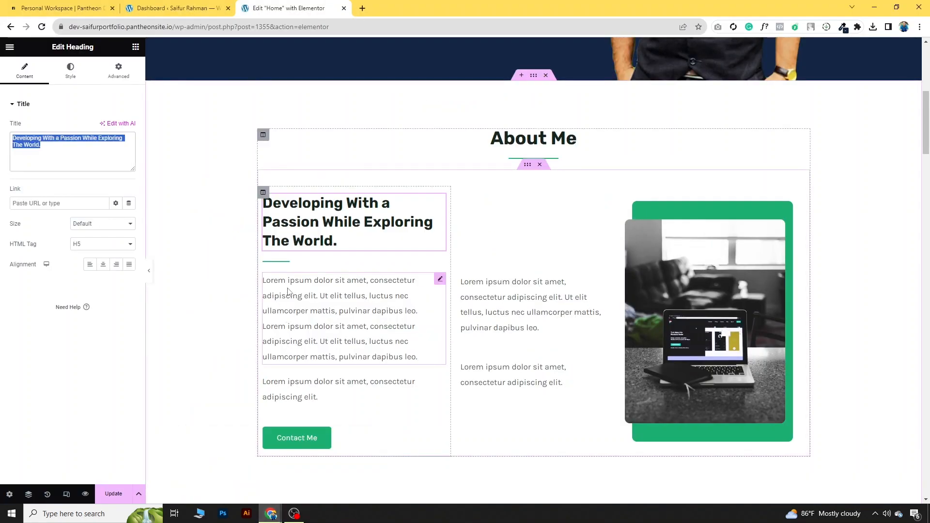
Step: Paste the paragraphs over the placeholder text and delete the short lorem block
{"action": "left_click", "coordinate": [440, 281]}
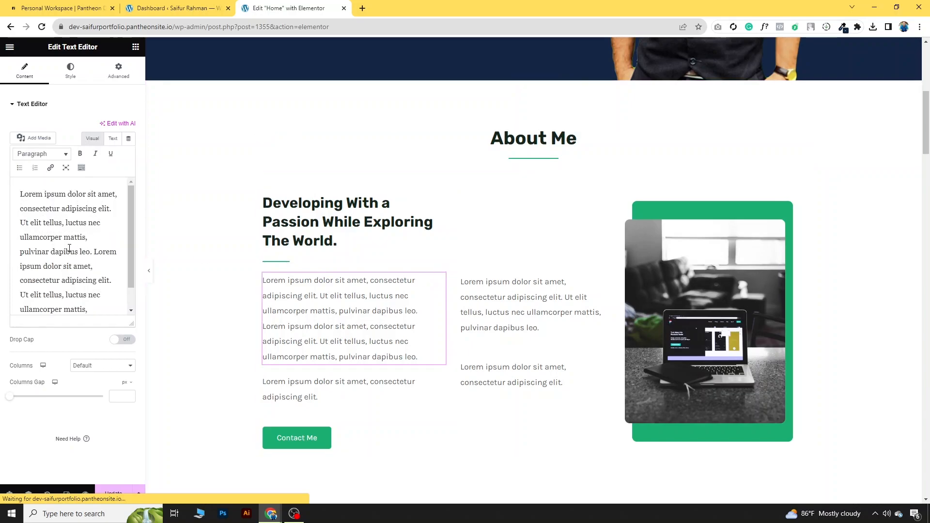
{"action": "key", "text": "ctrl+a"}
{"action": "key", "text": "ctrl+v"}
{"action": "scroll", "coordinate": [334, 295], "scroll_direction": "down", "scroll_amount": 3}
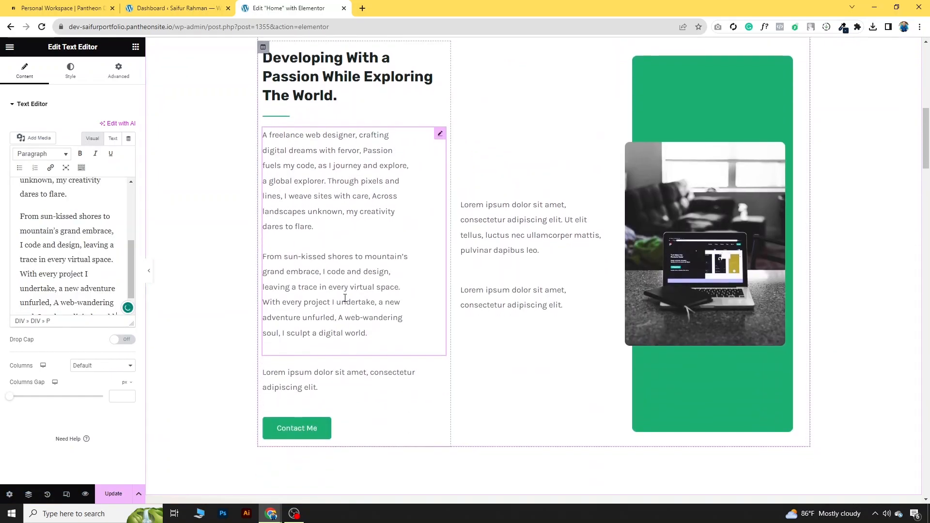
{"action": "right_click", "coordinate": [441, 374]}
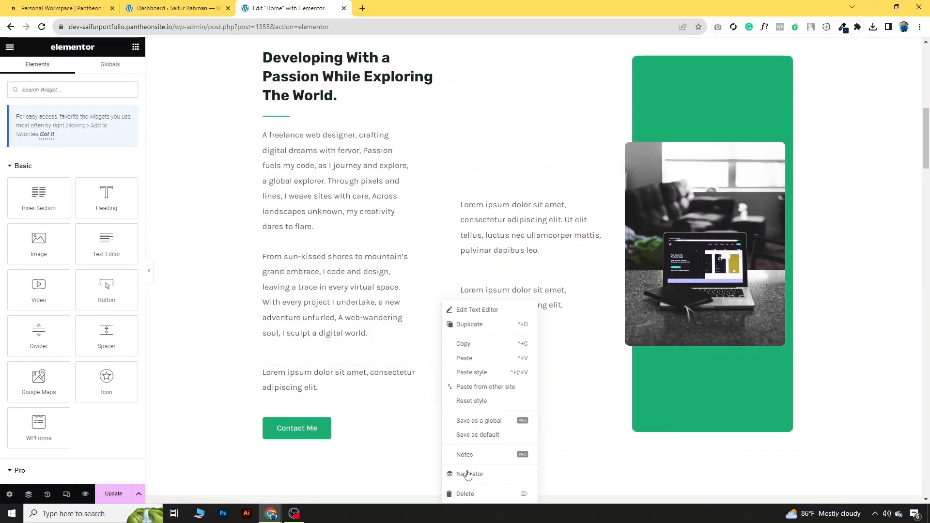
{"action": "left_click", "coordinate": [462, 493]}
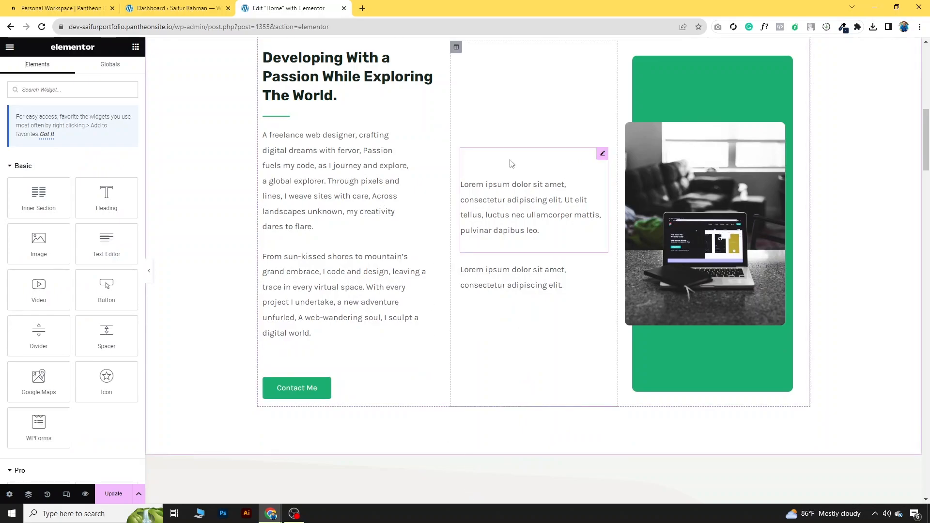
{"action": "scroll", "coordinate": [515, 164], "scroll_direction": "up", "scroll_amount": 1}
Step: Compare with the reference About text and delete the middle lorem ipsum column
{"action": "mouse_move", "coordinate": [270, 513]}
{"action": "left_click", "coordinate": [331, 446]}
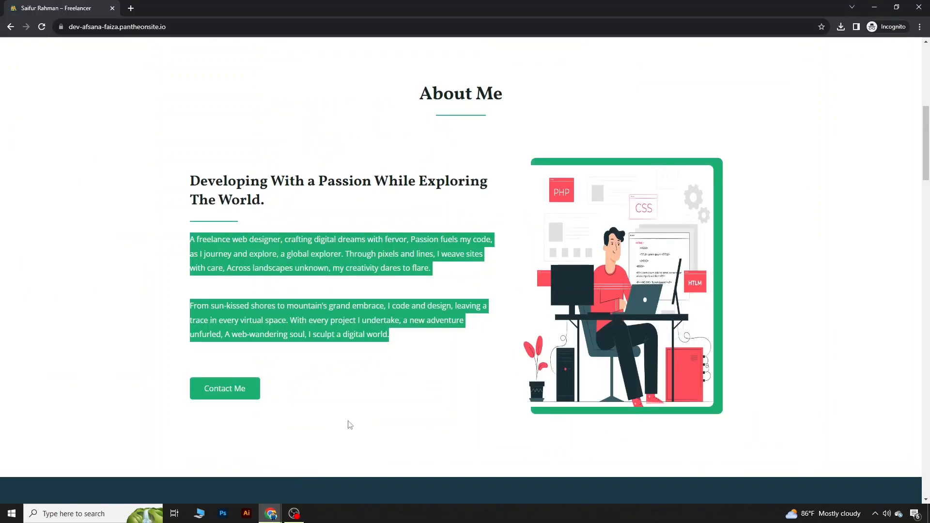
{"action": "left_click", "coordinate": [504, 159]}
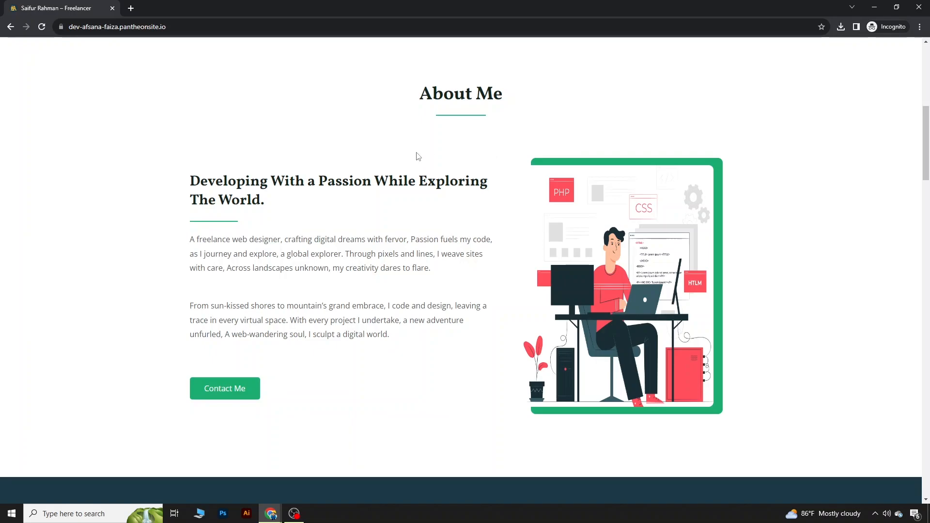
{"action": "left_click_drag", "start_coordinate": [195, 139], "coordinate": [249, 400]}
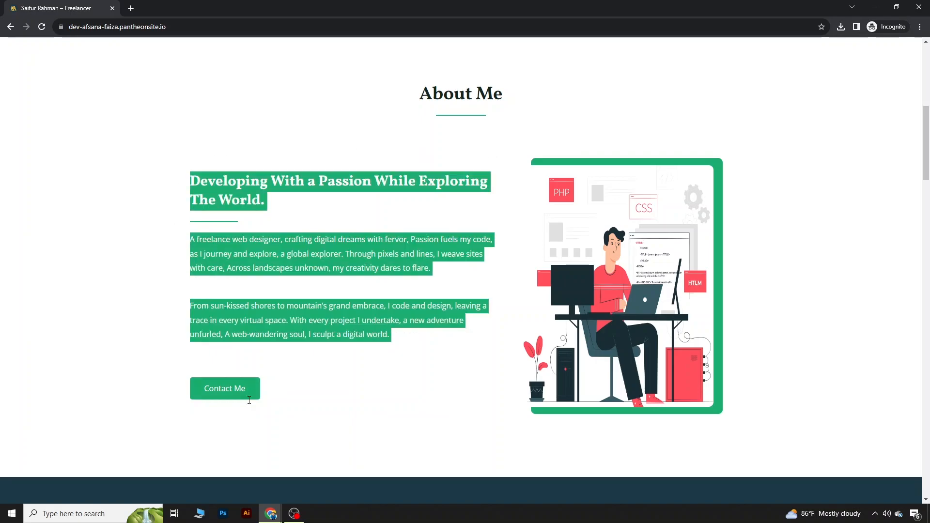
{"action": "left_click", "coordinate": [519, 150]}
{"action": "mouse_move", "coordinate": [271, 512]}
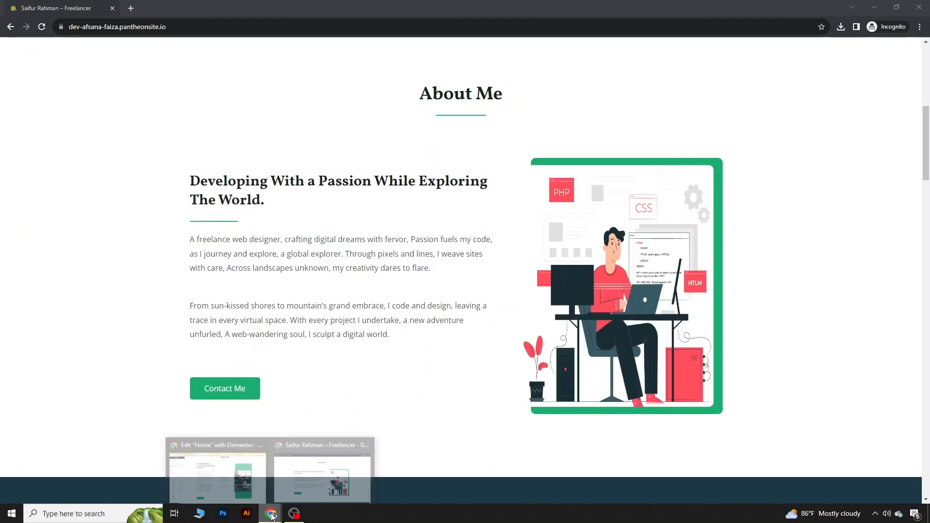
{"action": "left_click", "coordinate": [208, 467]}
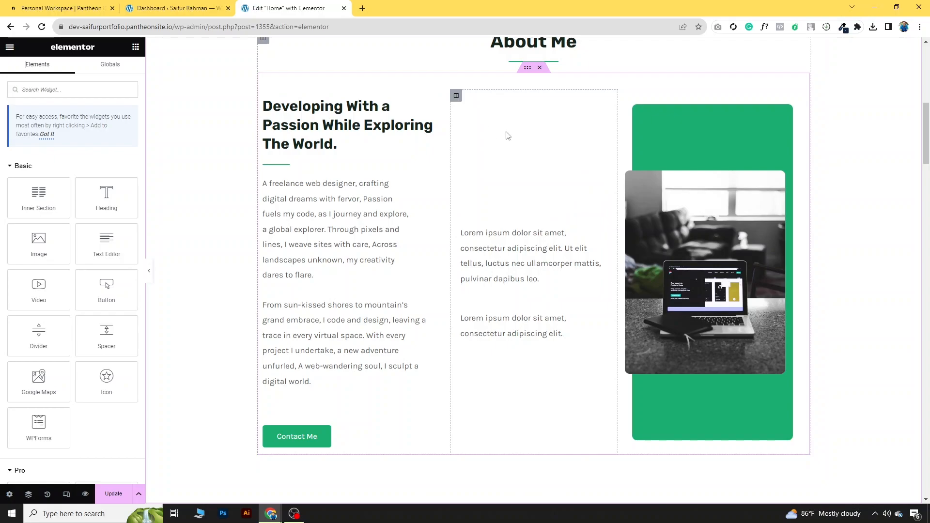
{"action": "right_click", "coordinate": [456, 96]}
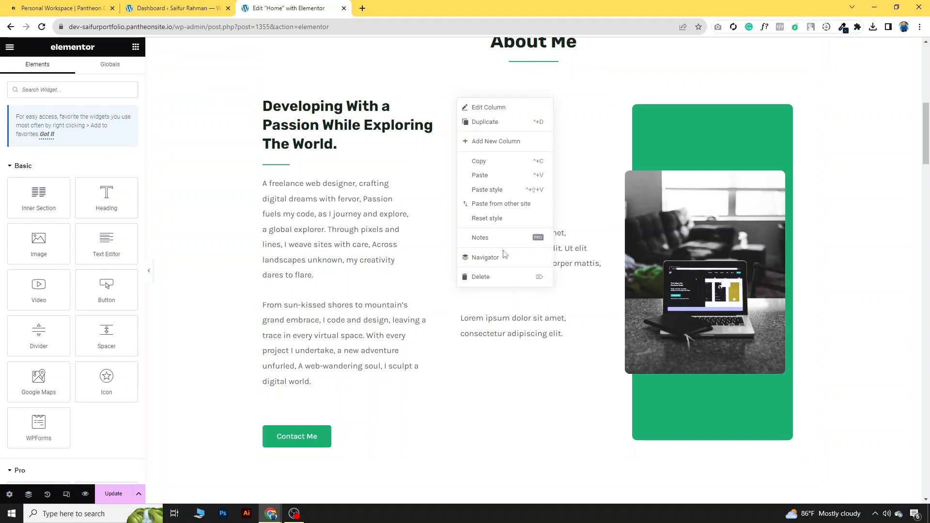
{"action": "left_click", "coordinate": [505, 279]}
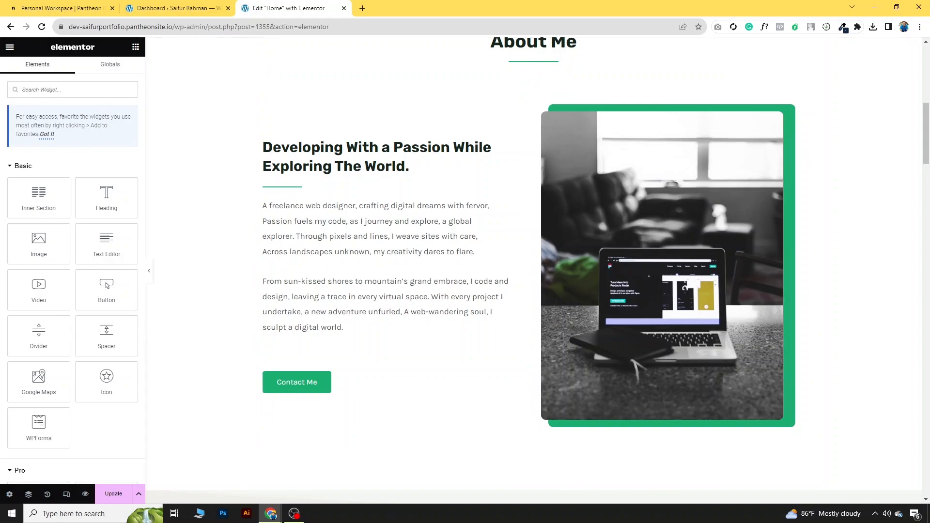
Step: Set the About text column width to 60%
{"action": "mouse_move", "coordinate": [270, 513]}
{"action": "left_click", "coordinate": [297, 477]}
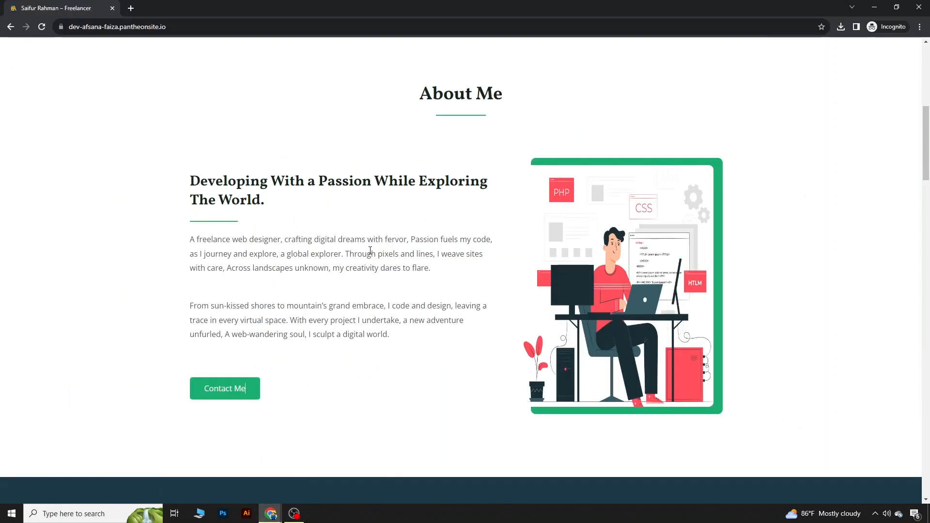
{"action": "left_click_drag", "start_coordinate": [388, 181], "coordinate": [506, 332]}
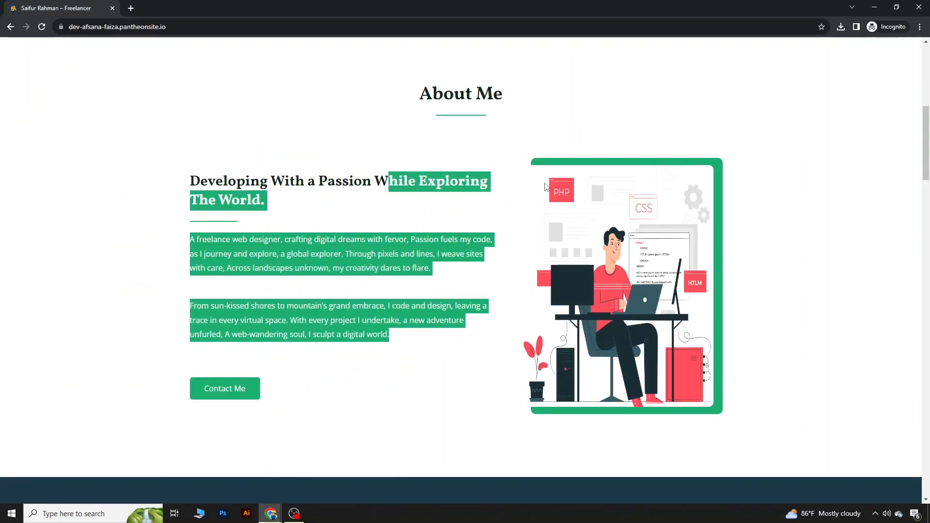
{"action": "mouse_move", "coordinate": [263, 516]}
{"action": "left_click", "coordinate": [242, 475]}
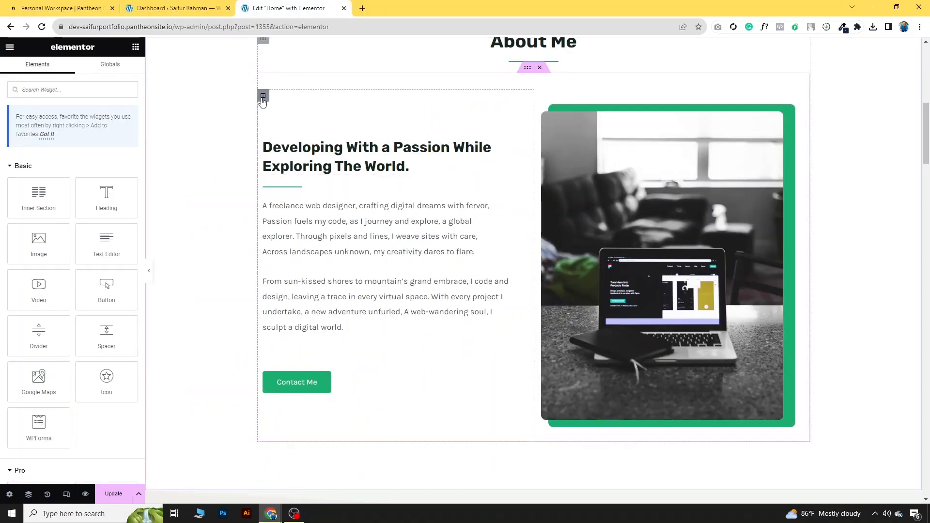
{"action": "left_click", "coordinate": [263, 96]}
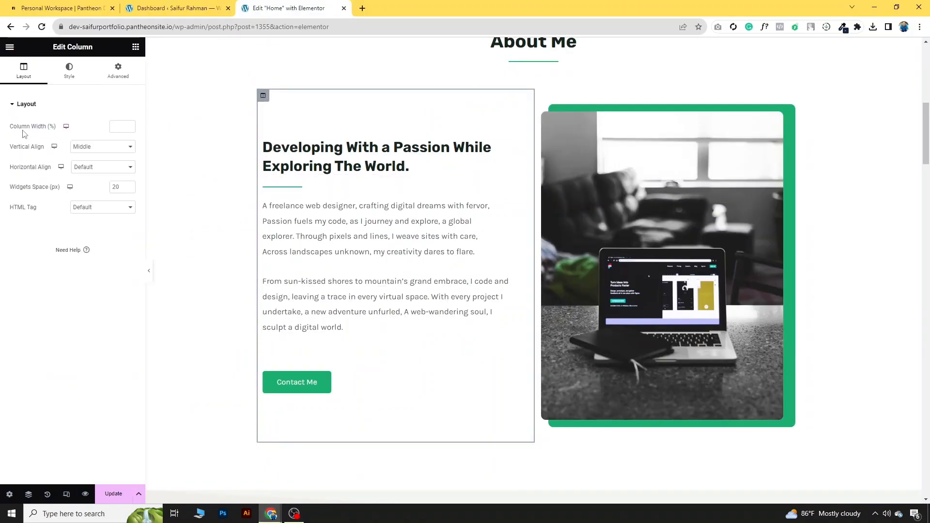
{"action": "left_click", "coordinate": [117, 127]}
{"action": "type", "text": "60"}
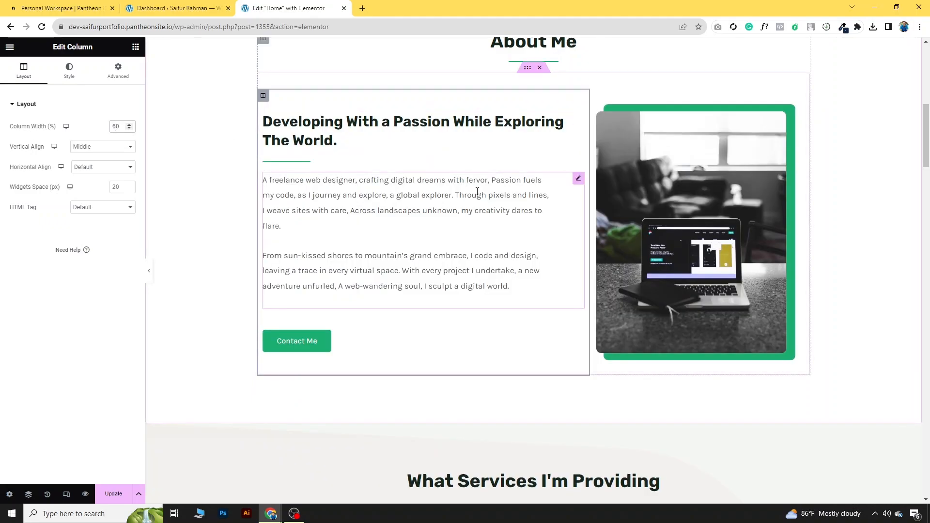
{"action": "left_click", "coordinate": [690, 189]}
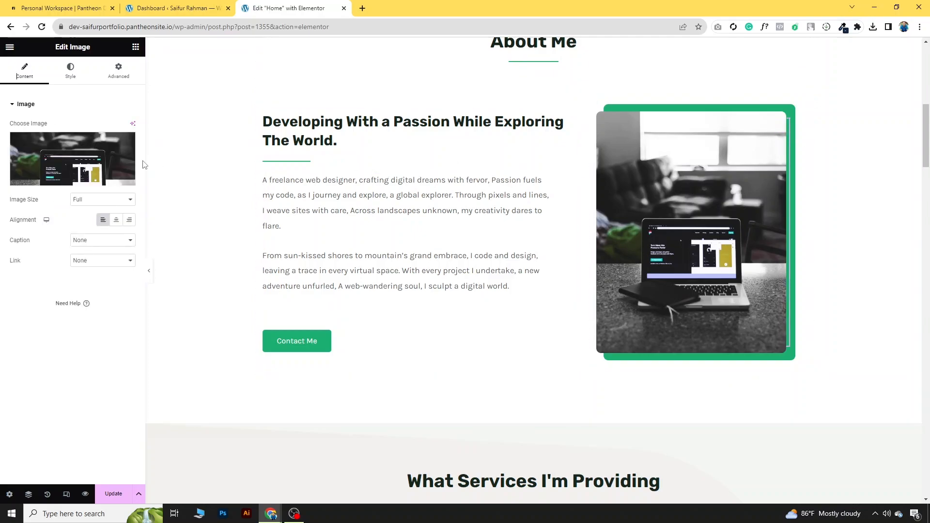
Step: Replace the laptop photo with the uploaded Web Design-01.png illustration
{"action": "left_click", "coordinate": [57, 179]}
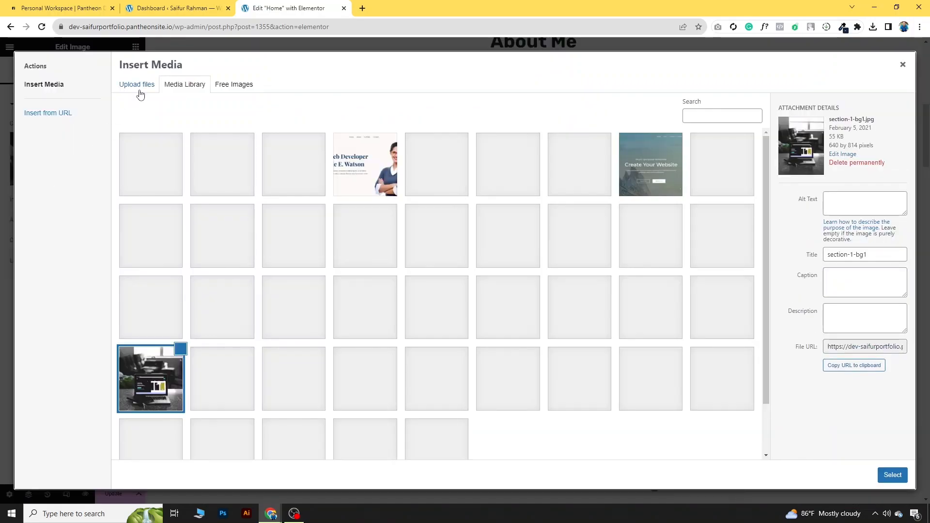
{"action": "left_click", "coordinate": [140, 90]}
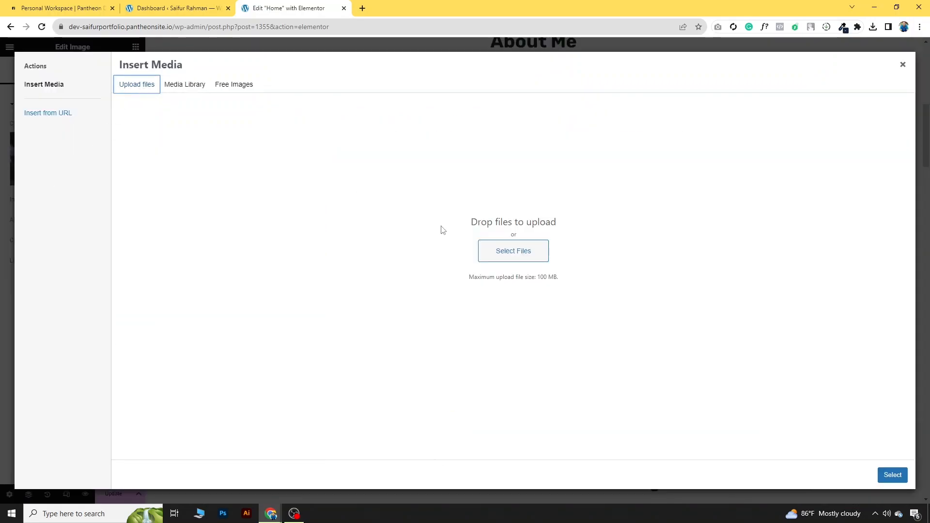
{"action": "left_click", "coordinate": [503, 250]}
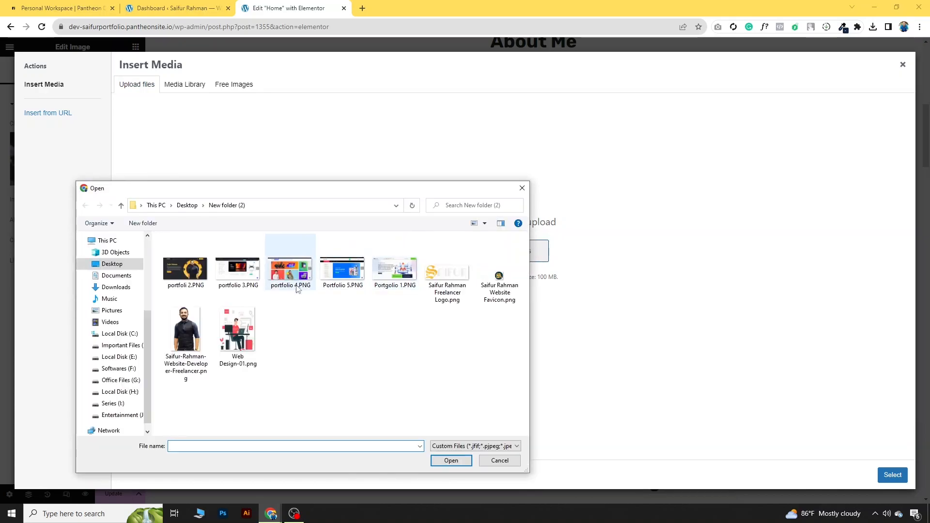
{"action": "left_click", "coordinate": [238, 333]}
{"action": "left_click", "coordinate": [451, 460]}
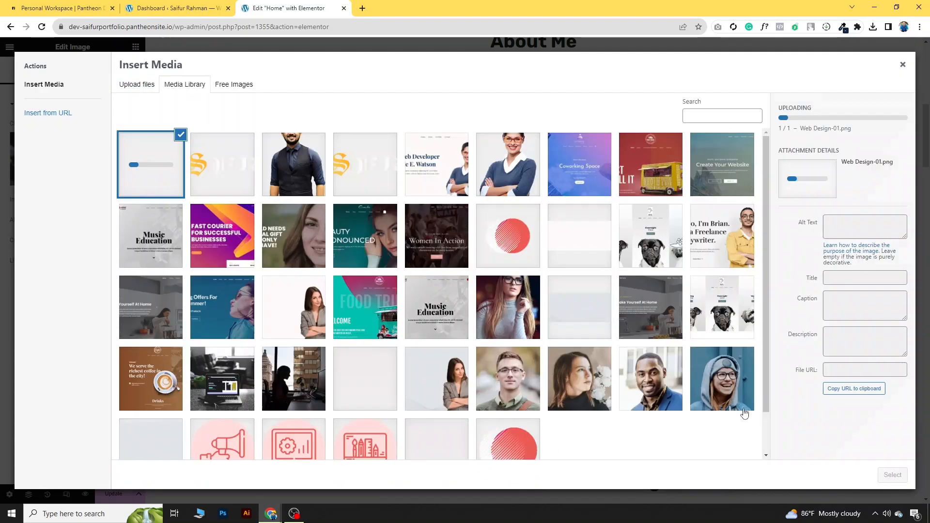
{"action": "left_click", "coordinate": [894, 476]}
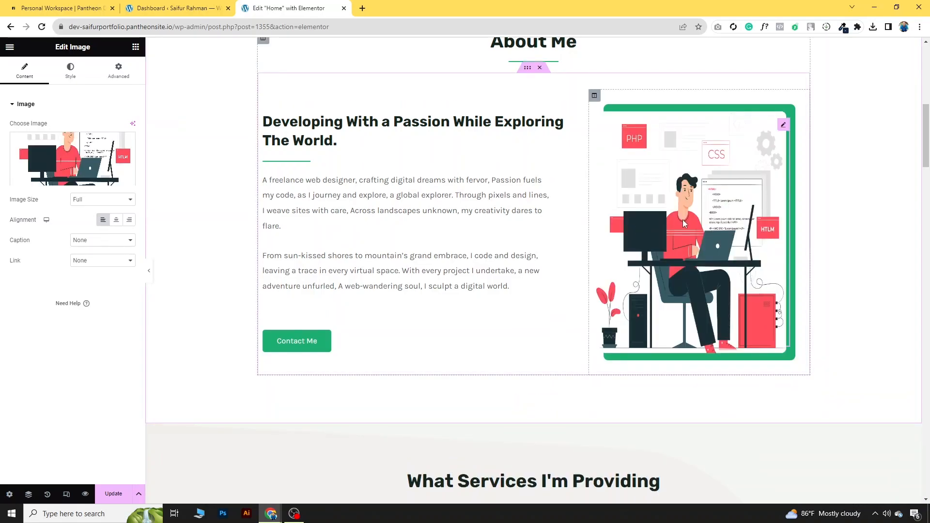
Step: Save the Home page changes with Update
{"action": "scroll", "coordinate": [684, 223], "scroll_direction": "up", "scroll_amount": 1}
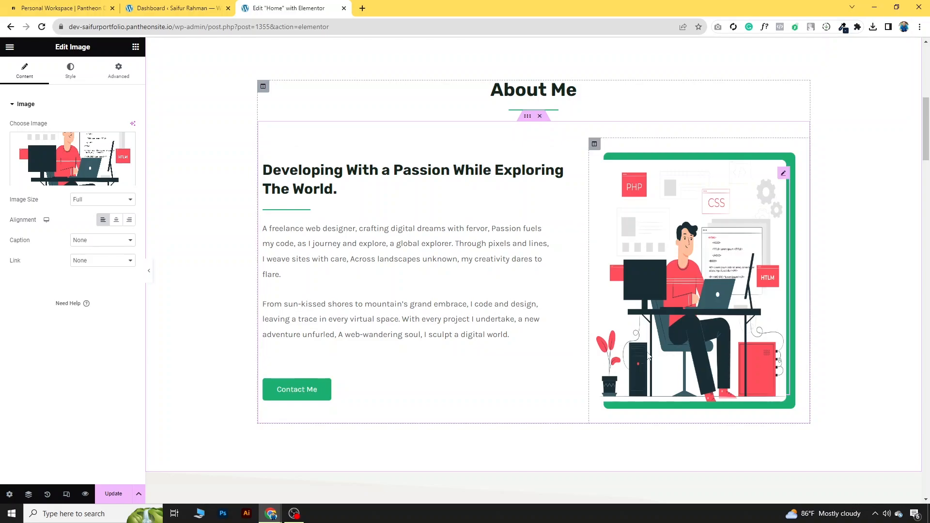
{"action": "left_click", "coordinate": [114, 494]}
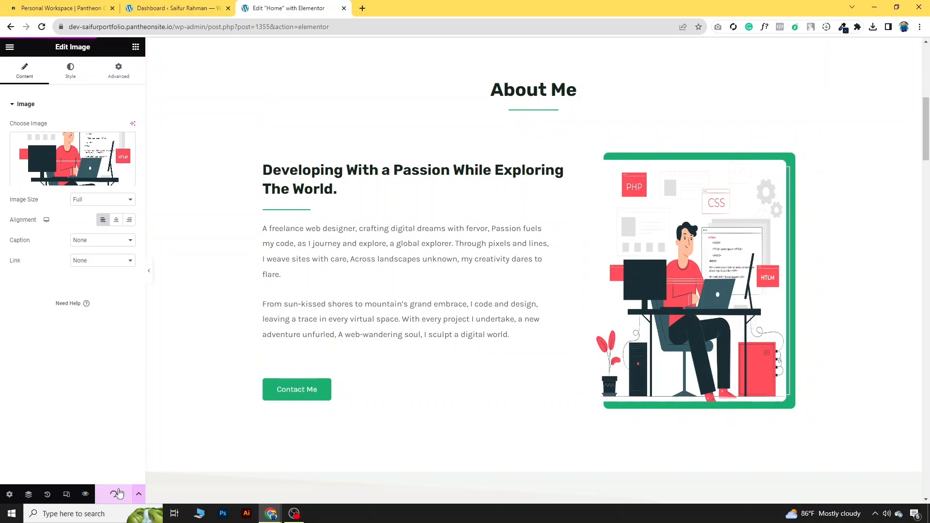
{"action": "scroll", "coordinate": [439, 380], "scroll_direction": "down", "scroll_amount": 4}
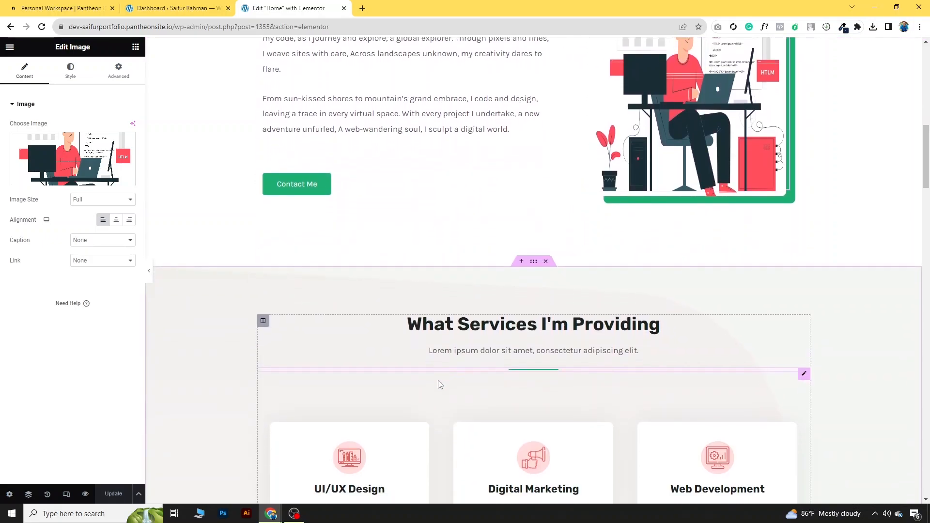
{"action": "scroll", "coordinate": [440, 385], "scroll_direction": "down", "scroll_amount": 3}
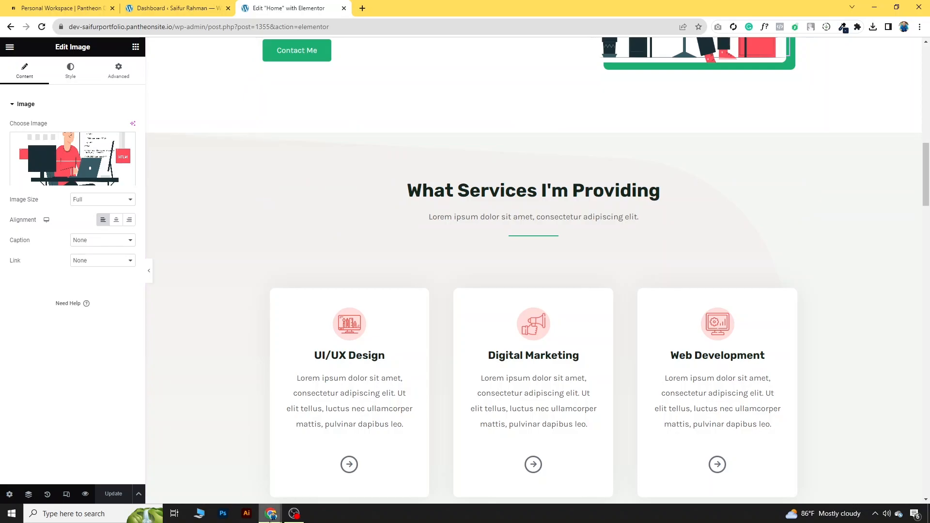
Step: View the reference site's dark navy services section, then return to the Elementor editor
{"action": "mouse_move", "coordinate": [270, 515]}
{"action": "left_click", "coordinate": [315, 465]}
{"action": "scroll", "coordinate": [495, 361], "scroll_direction": "down", "scroll_amount": 9}
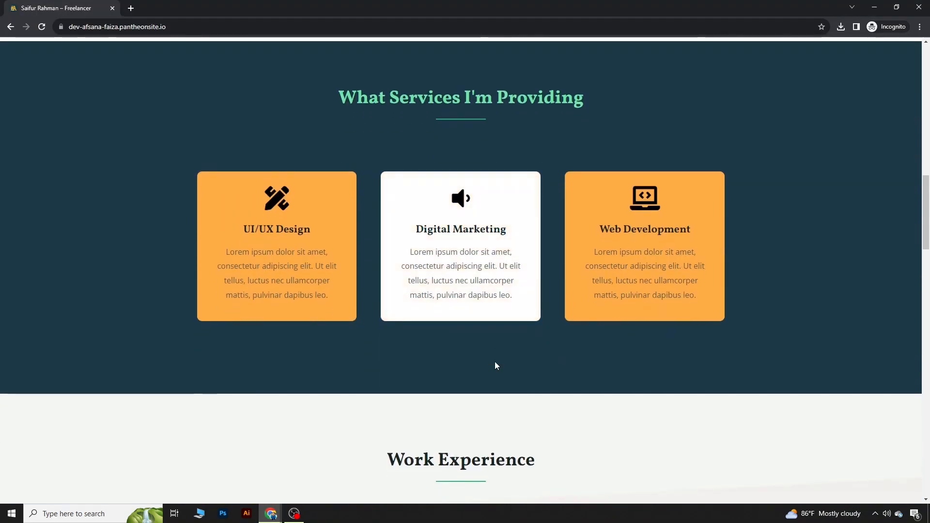
{"action": "scroll", "coordinate": [495, 363], "scroll_direction": "up", "scroll_amount": 1}
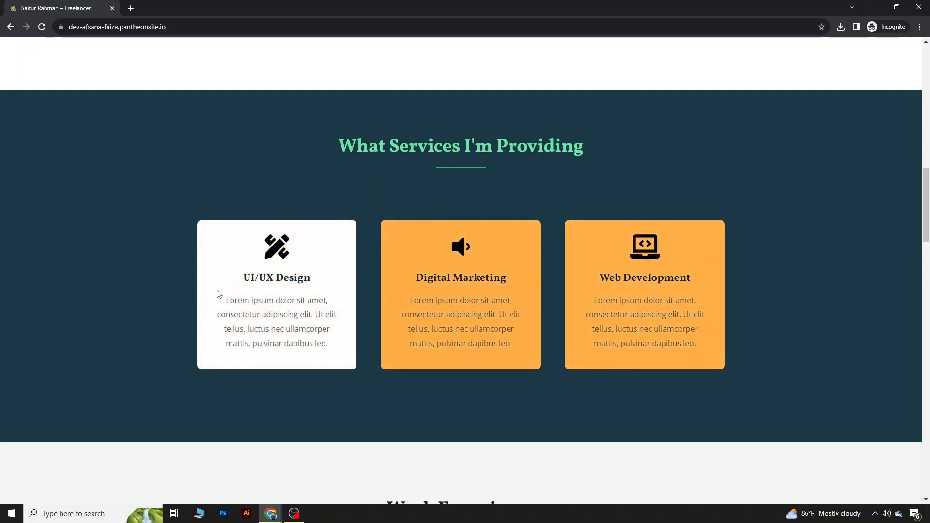
{"action": "left_click", "coordinate": [270, 514]}
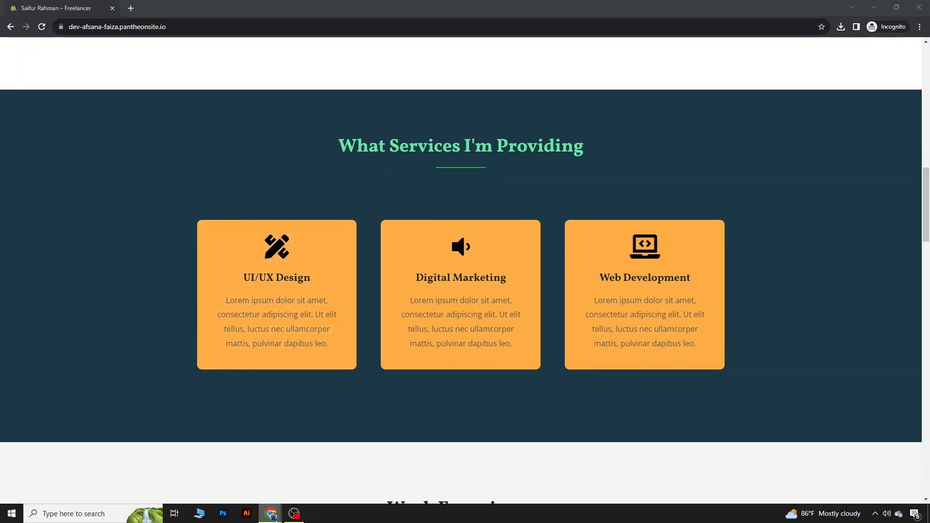
{"action": "left_click", "coordinate": [320, 461]}
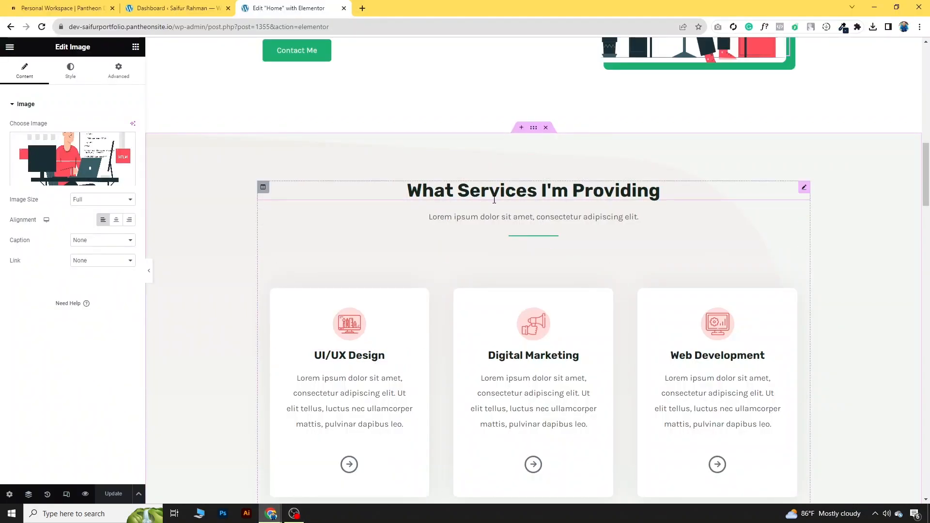
Step: Delete the lorem ipsum subtitle and try dark blue shades as the services section background
{"action": "right_click", "coordinate": [804, 219]}
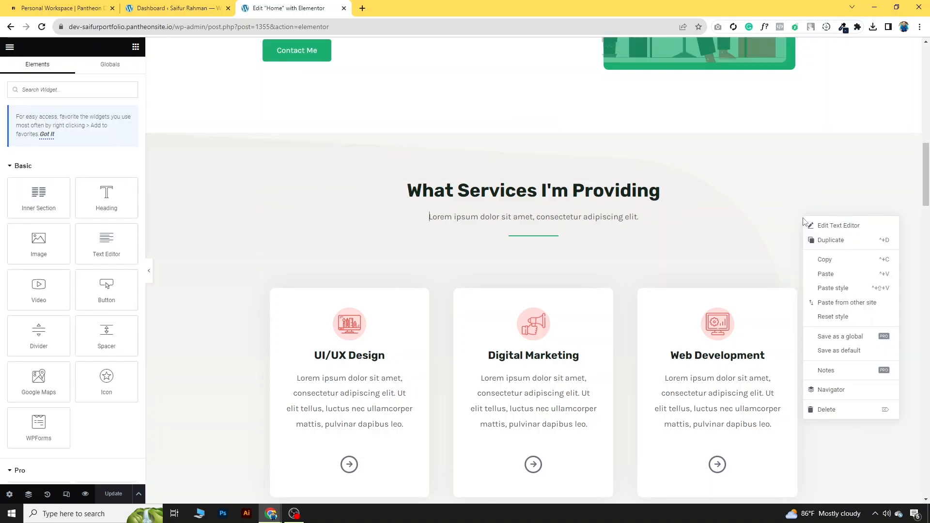
{"action": "left_click", "coordinate": [838, 413]}
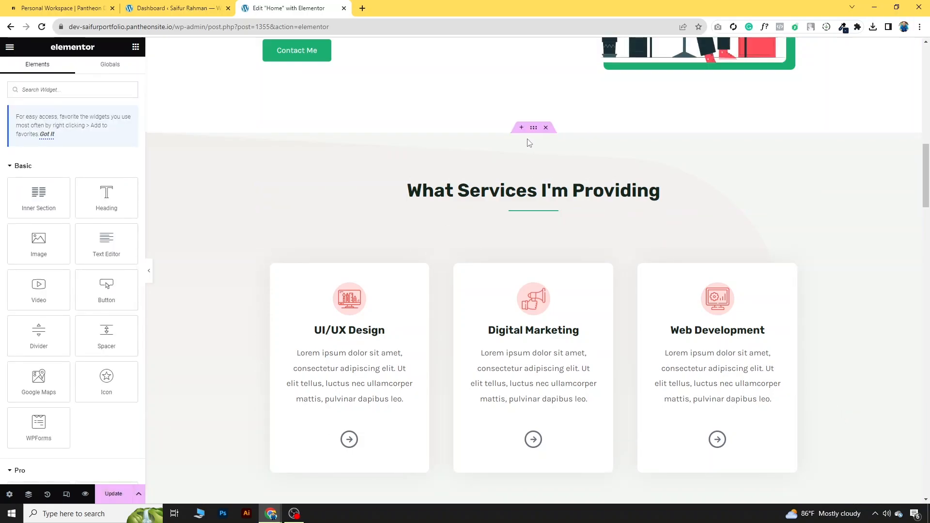
{"action": "left_click", "coordinate": [534, 128]}
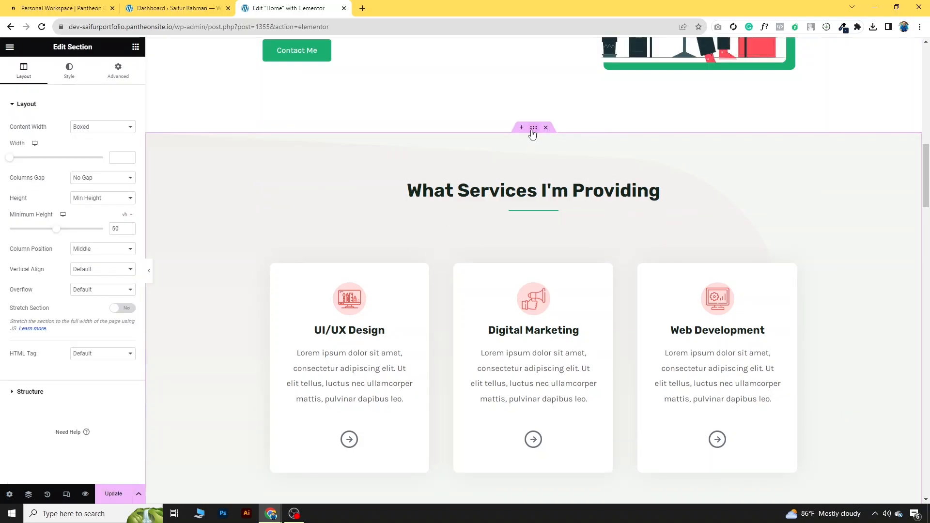
{"action": "left_click", "coordinate": [70, 71]}
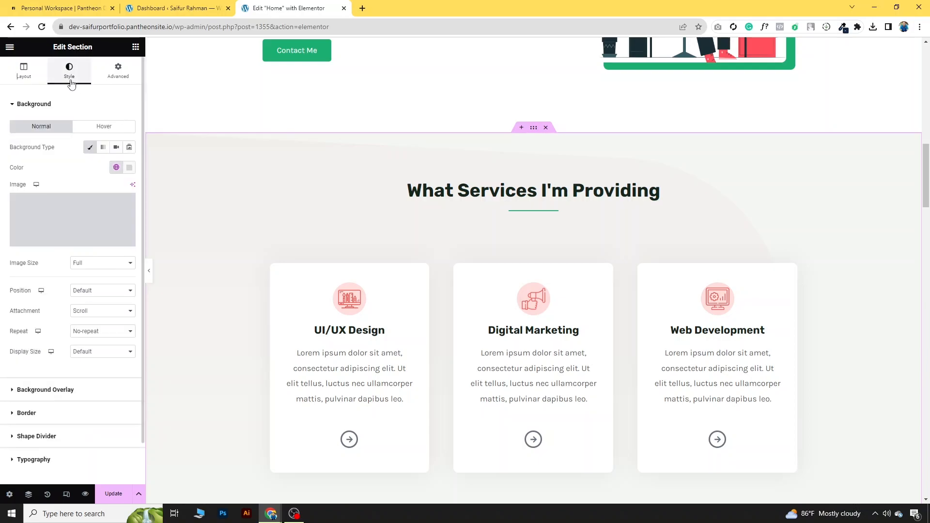
{"action": "left_click", "coordinate": [130, 168]}
{"action": "left_click_drag", "start_coordinate": [138, 286], "coordinate": [142, 286]}
{"action": "left_click", "coordinate": [146, 252]}
{"action": "left_click", "coordinate": [134, 247]}
{"action": "left_click", "coordinate": [512, 179]}
Step: Read the hero section's dark navy background colour #142544
{"action": "scroll", "coordinate": [513, 182], "scroll_direction": "up", "scroll_amount": 7}
{"action": "scroll", "coordinate": [512, 177], "scroll_direction": "up", "scroll_amount": 8}
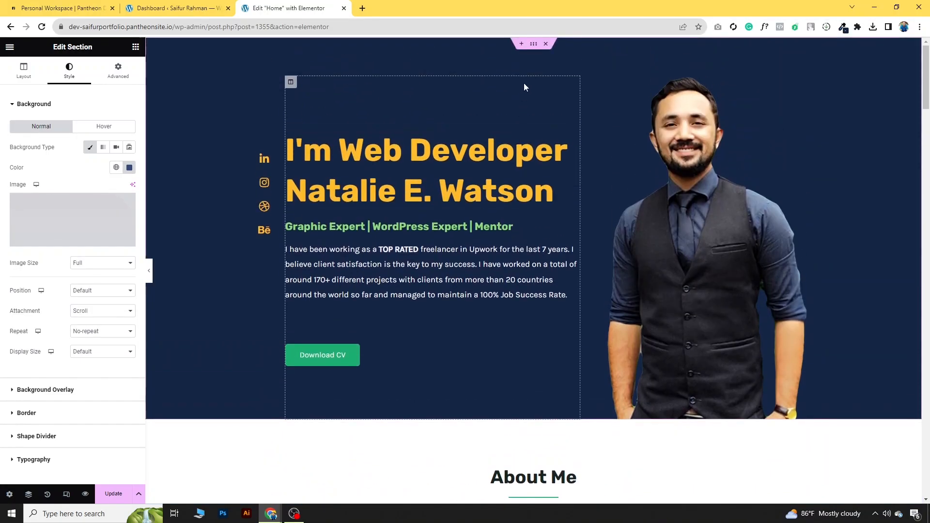
{"action": "left_click", "coordinate": [537, 44]}
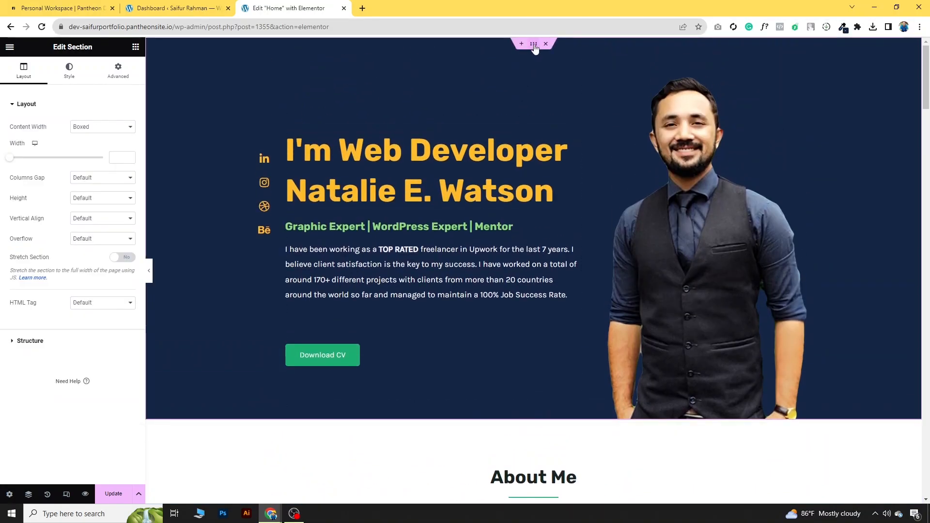
{"action": "left_click", "coordinate": [69, 72]}
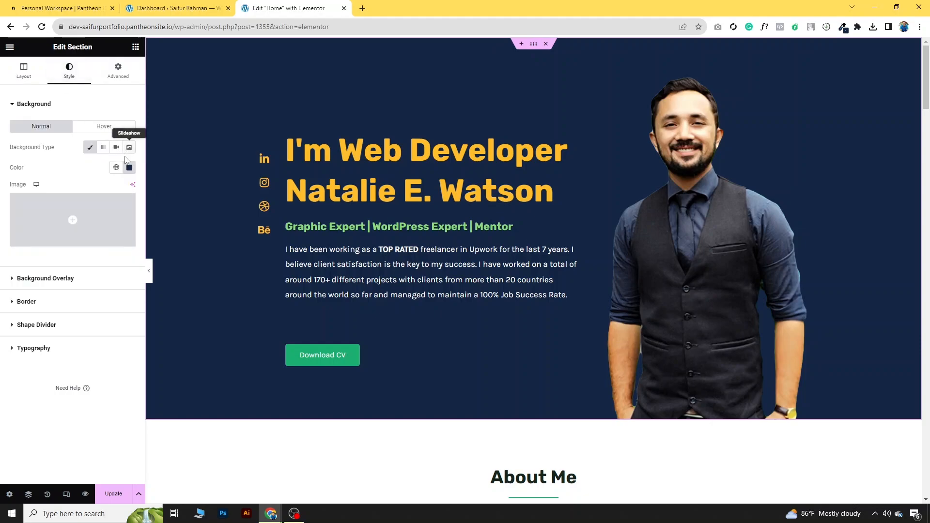
{"action": "left_click", "coordinate": [129, 169]}
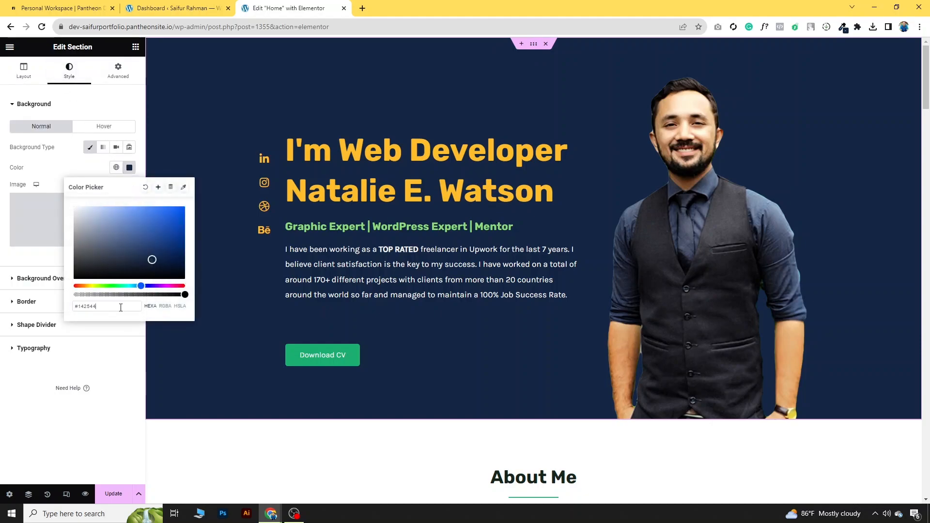
{"action": "left_click", "coordinate": [80, 173]}
Step: Paste #142544 as the services section's background colour
{"action": "scroll", "coordinate": [557, 218], "scroll_direction": "down", "scroll_amount": 4}
{"action": "scroll", "coordinate": [561, 284], "scroll_direction": "down", "scroll_amount": 8}
{"action": "left_click", "coordinate": [533, 224]}
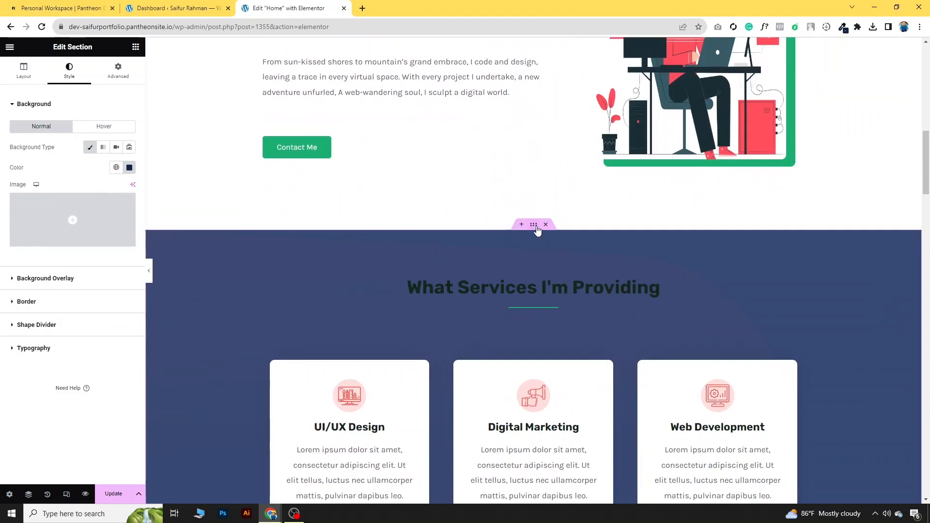
{"action": "left_click", "coordinate": [129, 167]}
{"action": "key", "text": "ctrl+v"}
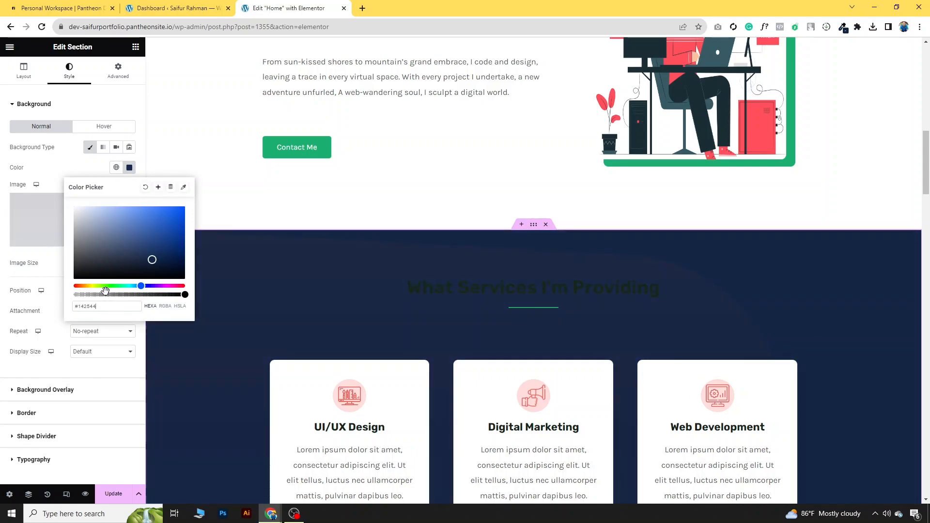
{"action": "left_click", "coordinate": [60, 174]}
{"action": "scroll", "coordinate": [625, 332], "scroll_direction": "down", "scroll_amount": 3}
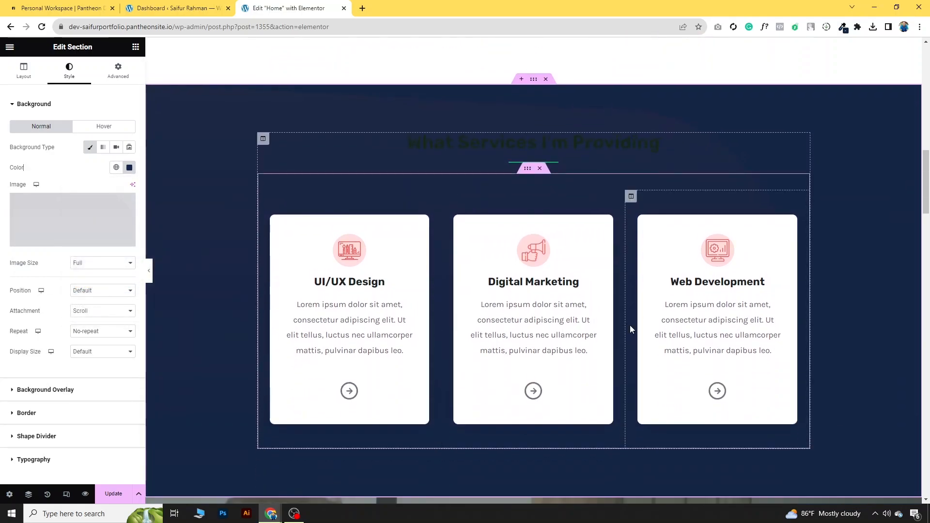
{"action": "scroll", "coordinate": [694, 151], "scroll_direction": "up", "scroll_amount": 1}
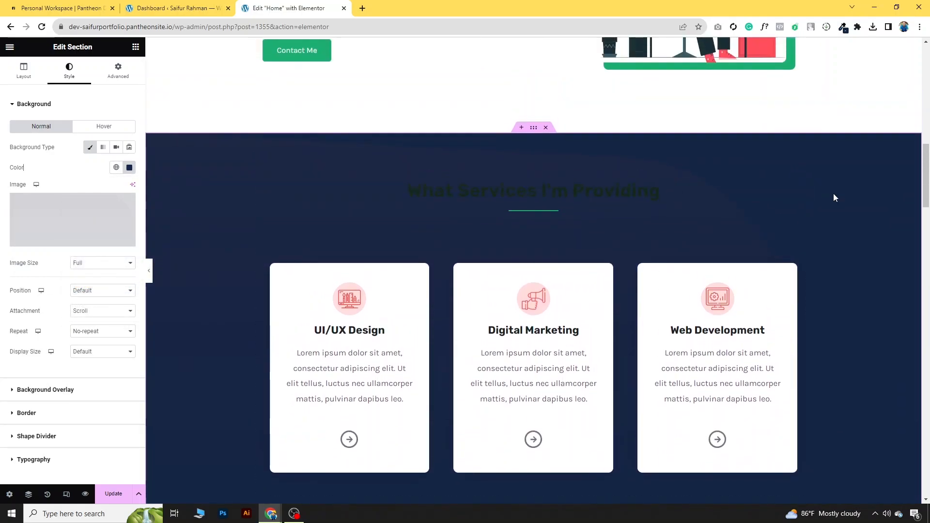
Step: Try a light green text colour on the services heading
{"action": "left_click", "coordinate": [803, 192]}
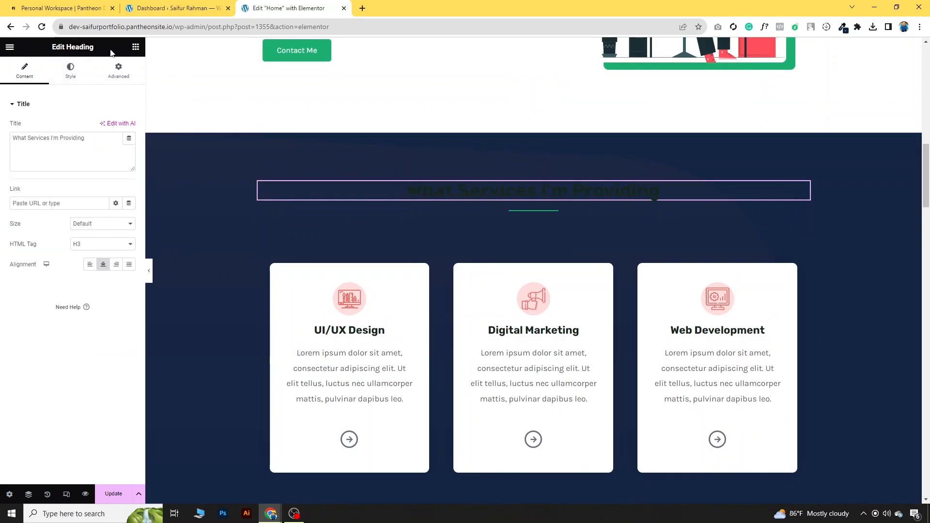
{"action": "left_click", "coordinate": [79, 76]}
{"action": "left_click", "coordinate": [129, 126]}
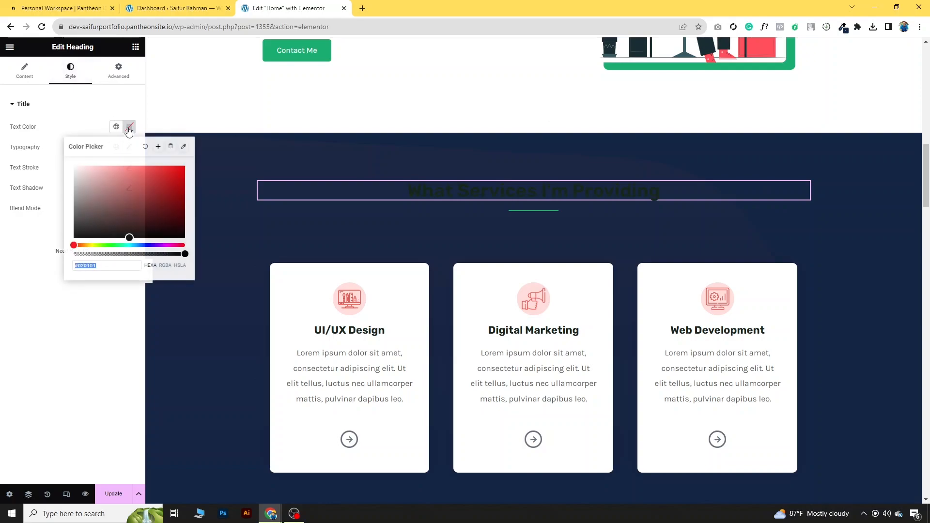
{"action": "left_click", "coordinate": [106, 246]}
{"action": "left_click_drag", "start_coordinate": [150, 197], "coordinate": [123, 163]}
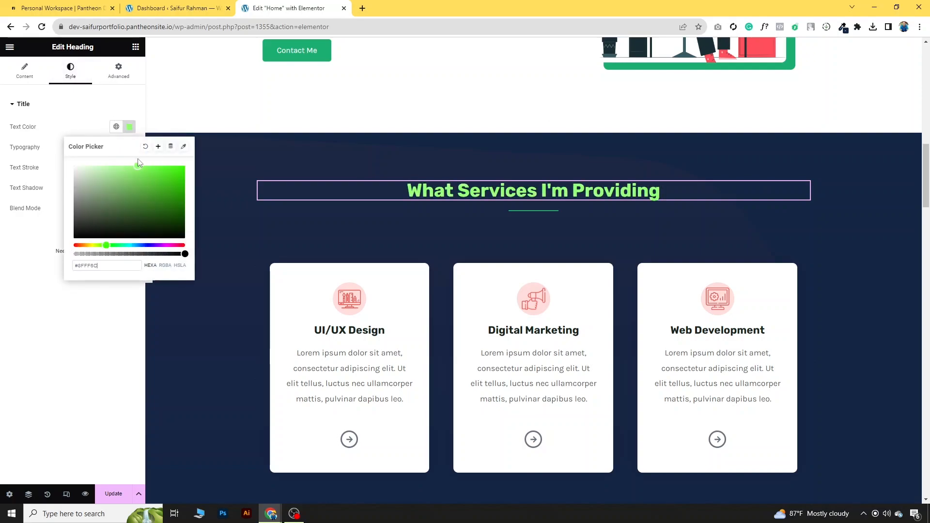
{"action": "left_click", "coordinate": [106, 334]}
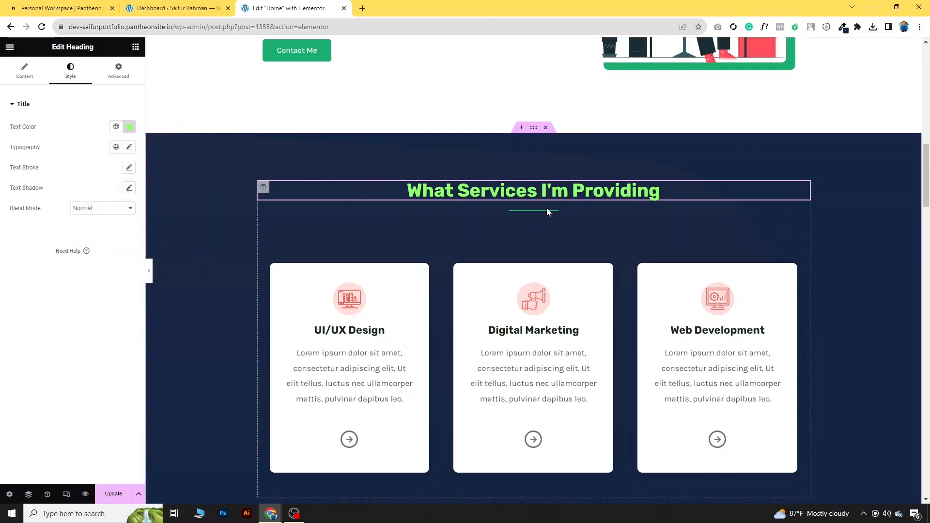
Step: Copy the divider's green colour value #1BAE70
{"action": "left_click", "coordinate": [554, 212]}
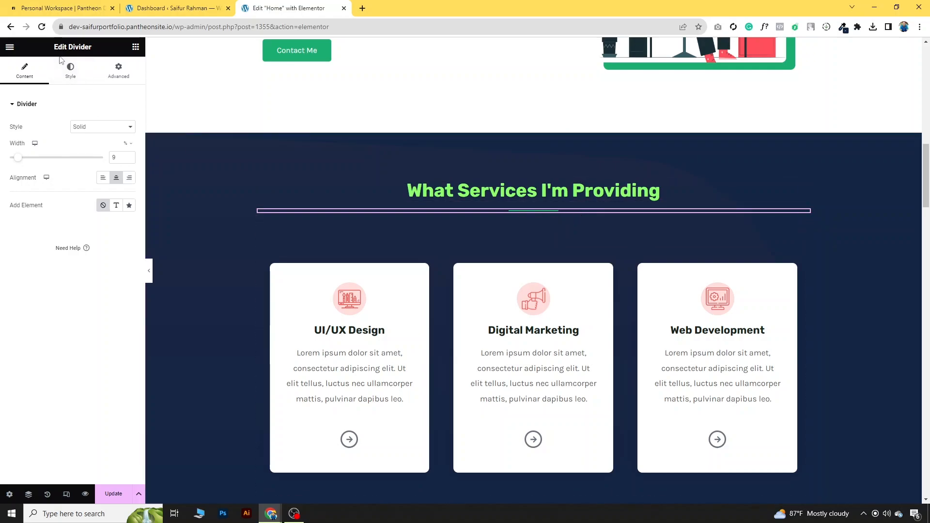
{"action": "left_click", "coordinate": [70, 71]}
{"action": "left_click", "coordinate": [130, 128]}
{"action": "left_click_drag", "start_coordinate": [127, 265], "coordinate": [68, 270]}
{"action": "key", "text": "ctrl+c"}
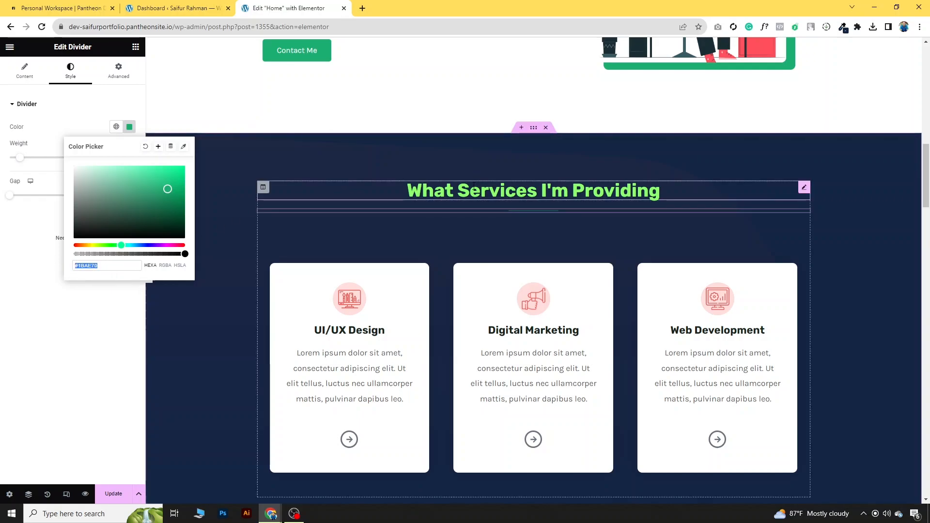
Step: Paste #1BAE70 into the services heading's text colour and check it
{"action": "left_click", "coordinate": [339, 191]}
{"action": "left_click", "coordinate": [130, 127]}
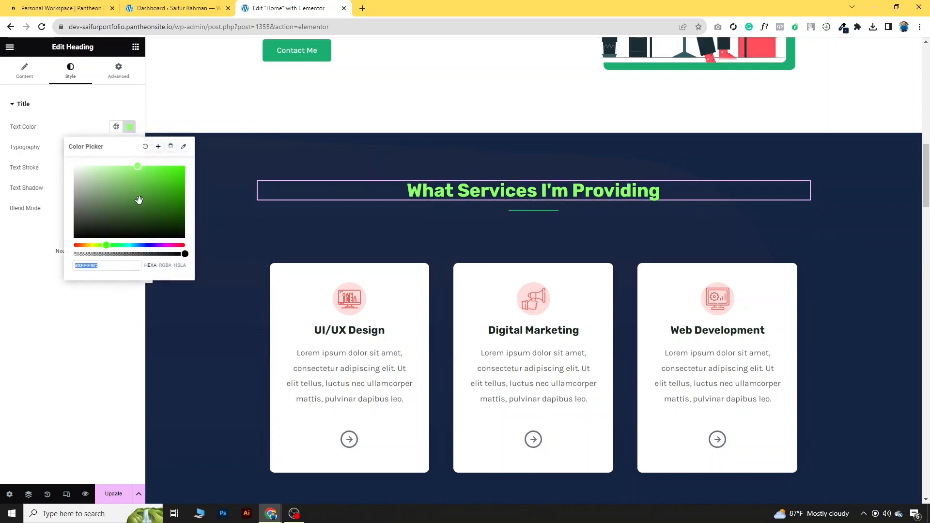
{"action": "key", "text": "ctrl+v"}
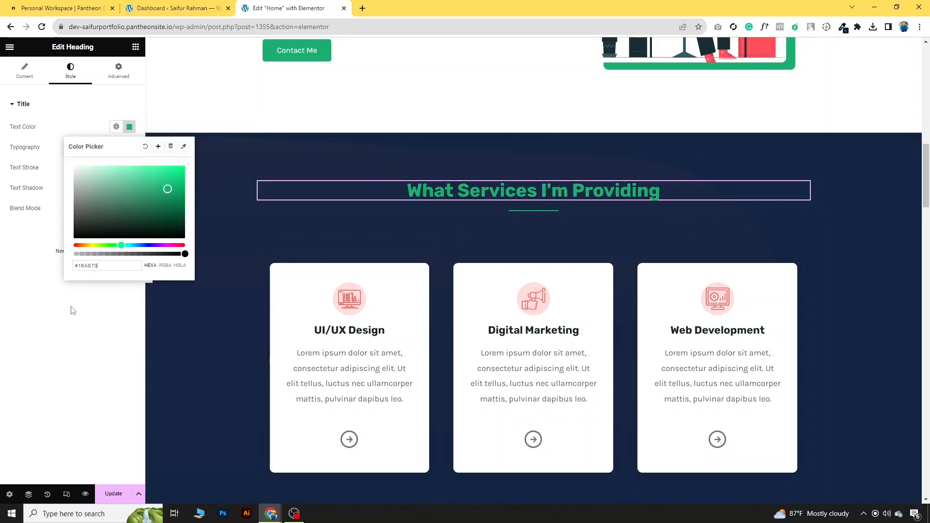
{"action": "left_click", "coordinate": [42, 317]}
{"action": "left_click", "coordinate": [128, 130]}
{"action": "left_click", "coordinate": [103, 293]}
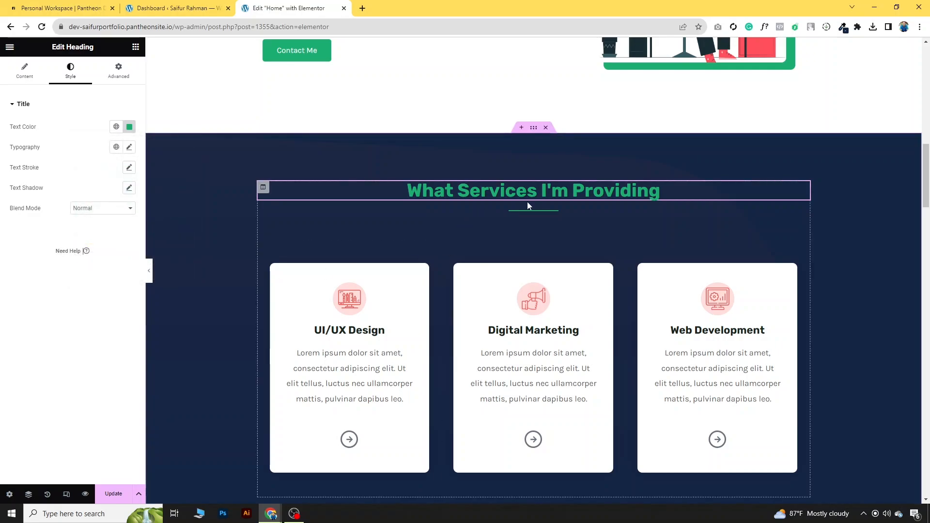
{"action": "scroll", "coordinate": [527, 202], "scroll_direction": "down", "scroll_amount": 1}
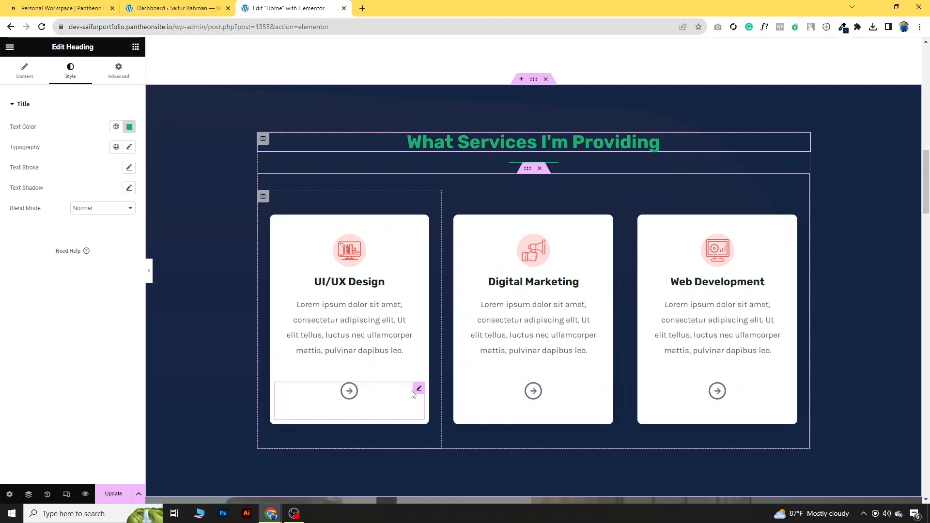
Step: Delete the arrow icons from the UI/UX, Digital Marketing and Web Development cards
{"action": "right_click", "coordinate": [419, 391]}
{"action": "left_click", "coordinate": [459, 494]}
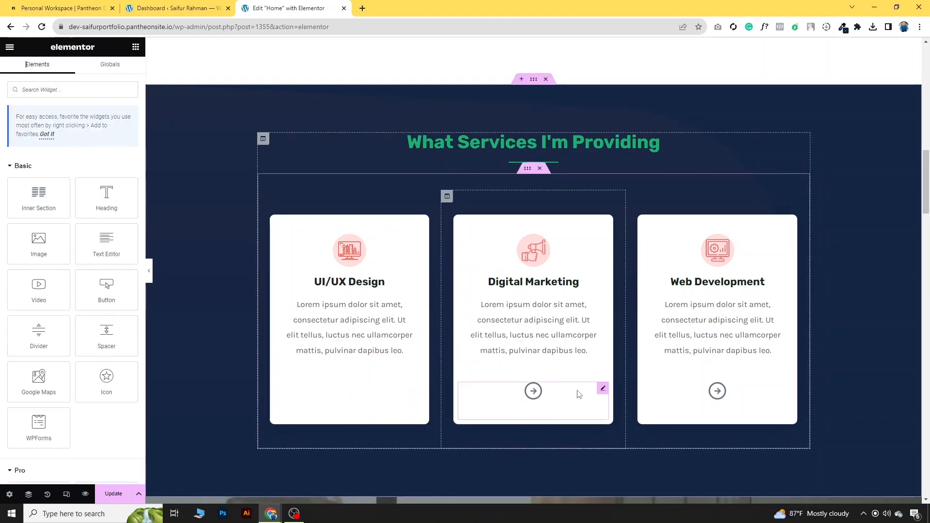
{"action": "right_click", "coordinate": [603, 391]}
{"action": "left_click", "coordinate": [622, 493]}
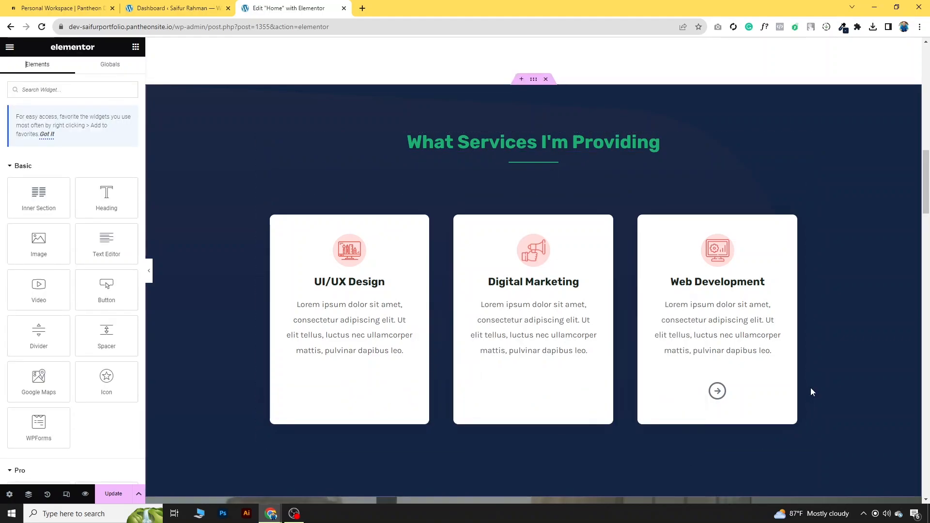
{"action": "right_click", "coordinate": [788, 388]}
{"action": "left_click", "coordinate": [806, 494]}
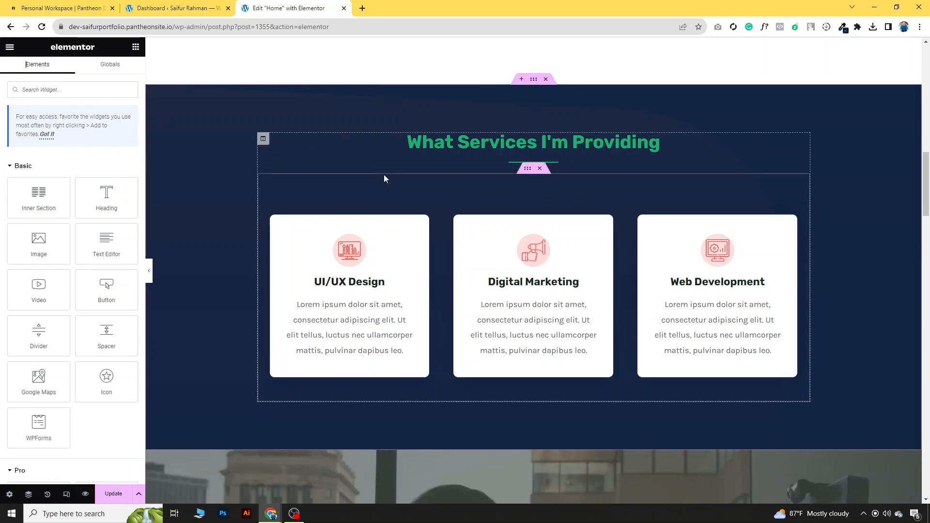
Step: Select the UI/UX card's icon image and bring up its options
{"action": "scroll", "coordinate": [368, 242], "scroll_direction": "up", "scroll_amount": 1}
{"action": "left_click", "coordinate": [352, 306]}
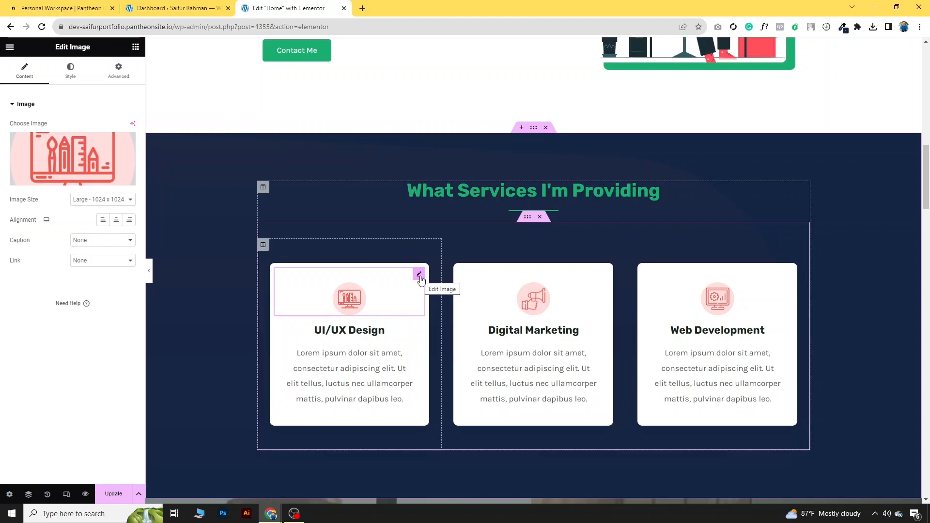
{"action": "right_click", "coordinate": [417, 279]}
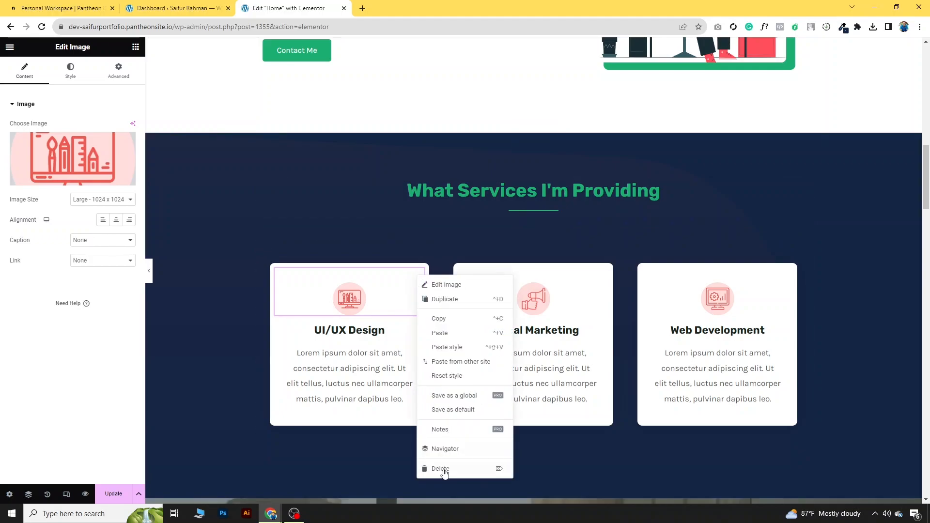
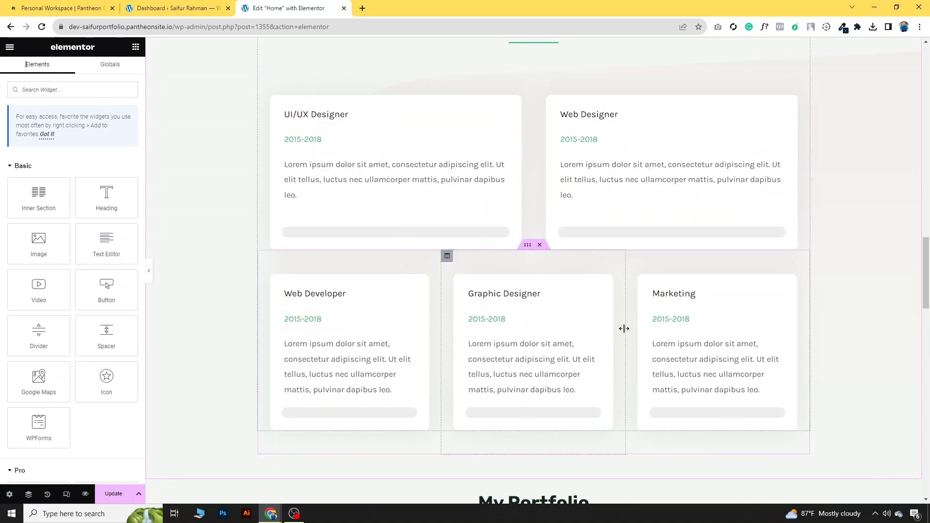
Step: Make the Graphic Designer progress bar's fill colour green
{"action": "left_click", "coordinate": [571, 321]}
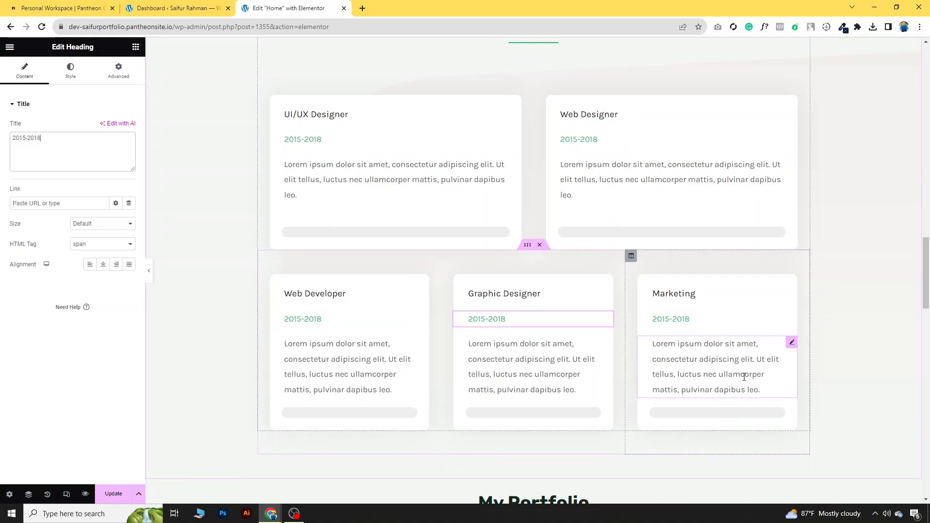
{"action": "left_click", "coordinate": [607, 416]}
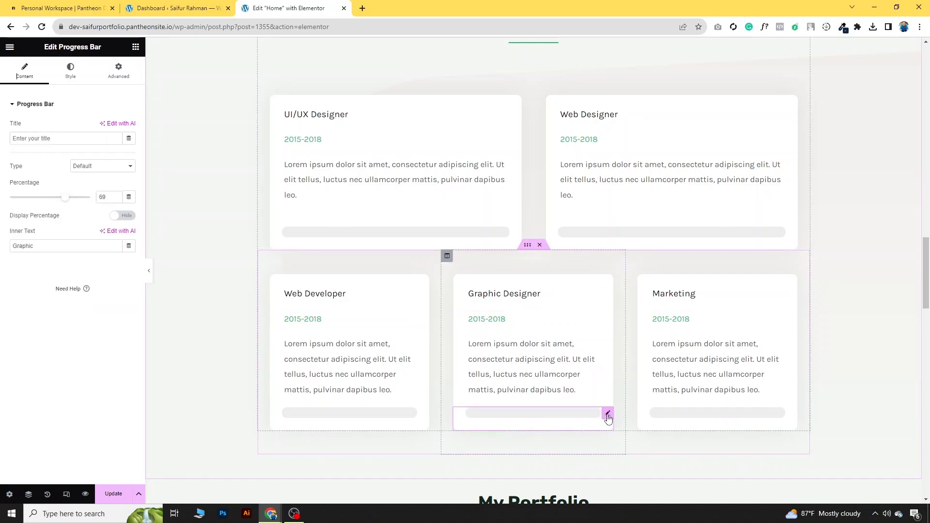
{"action": "left_click", "coordinate": [71, 77]}
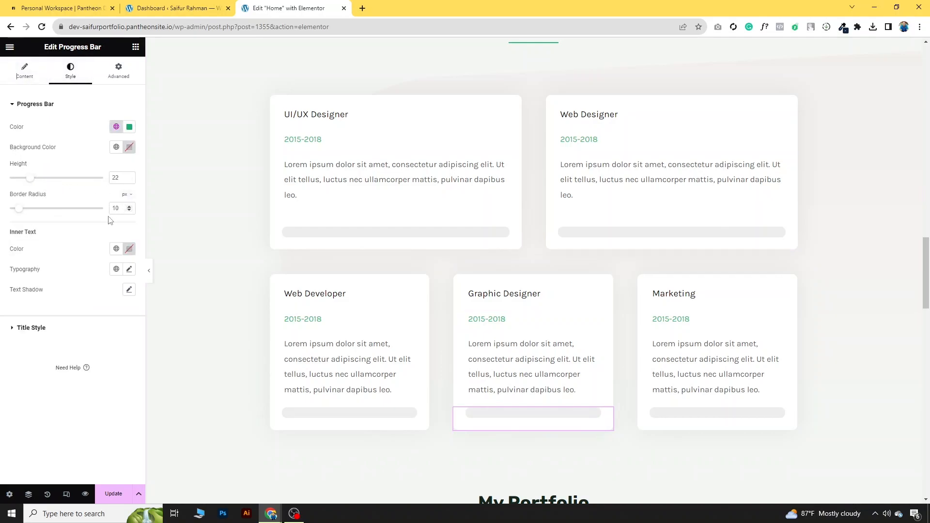
{"action": "left_click", "coordinate": [134, 129]}
{"action": "left_click", "coordinate": [131, 129]}
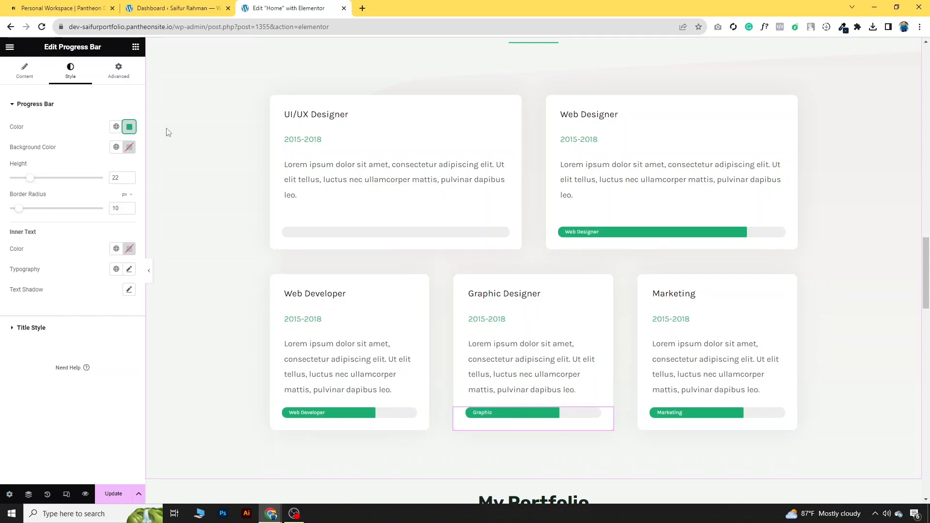
Step: Drag the Graphic bar's percentage up to about 94
{"action": "left_click", "coordinate": [24, 70]}
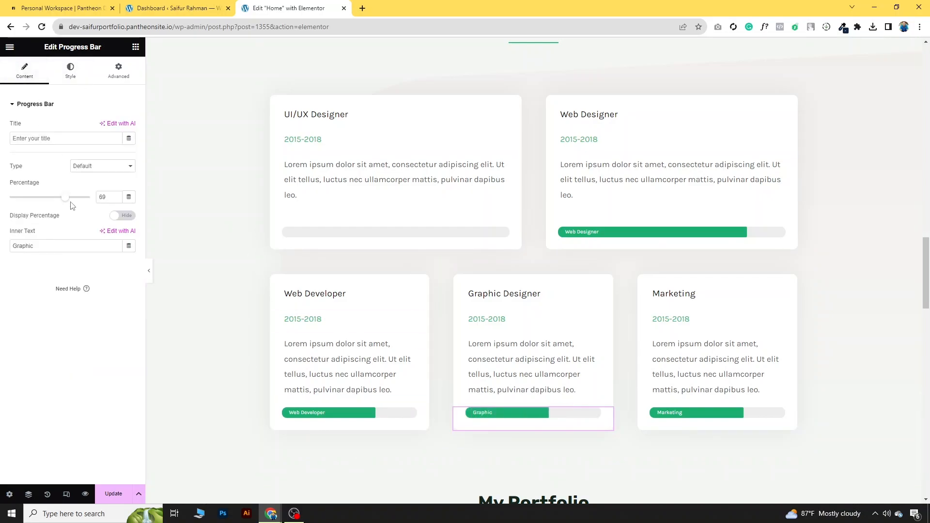
{"action": "left_click_drag", "start_coordinate": [69, 199], "coordinate": [52, 199]}
{"action": "left_click_drag", "start_coordinate": [84, 198], "coordinate": [71, 198]}
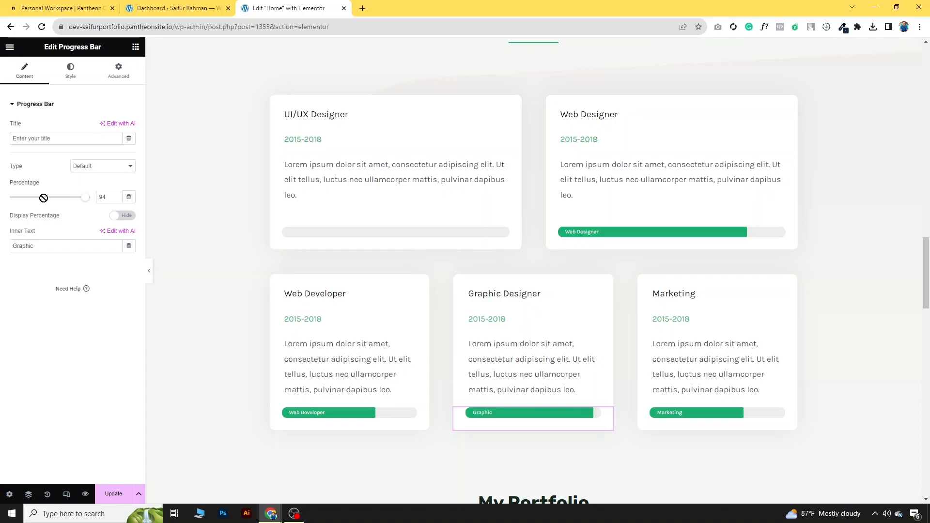
{"action": "left_click_drag", "start_coordinate": [84, 198], "coordinate": [61, 197]}
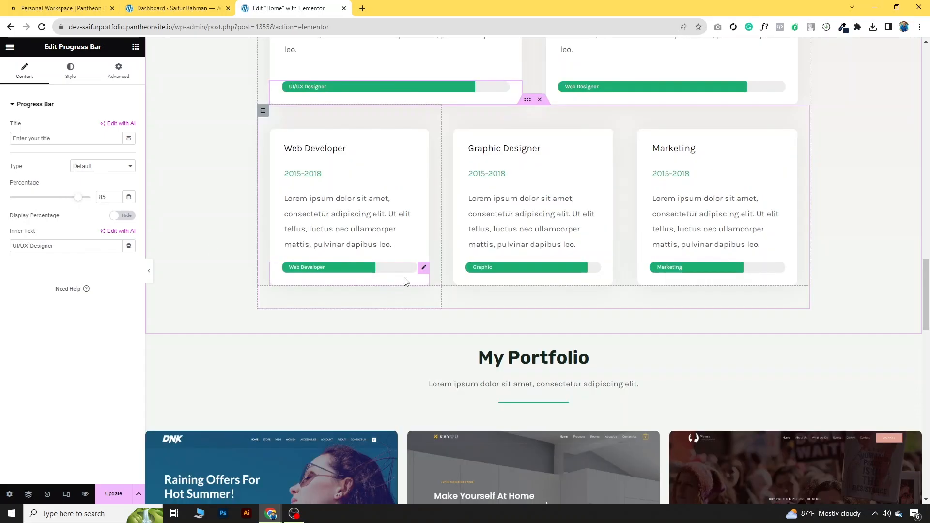
Step: Delete the Lorem ipsum line under My Portfolio and open the image carousel's settings showing 5 images
{"action": "scroll", "coordinate": [522, 335], "scroll_direction": "down", "scroll_amount": 3}
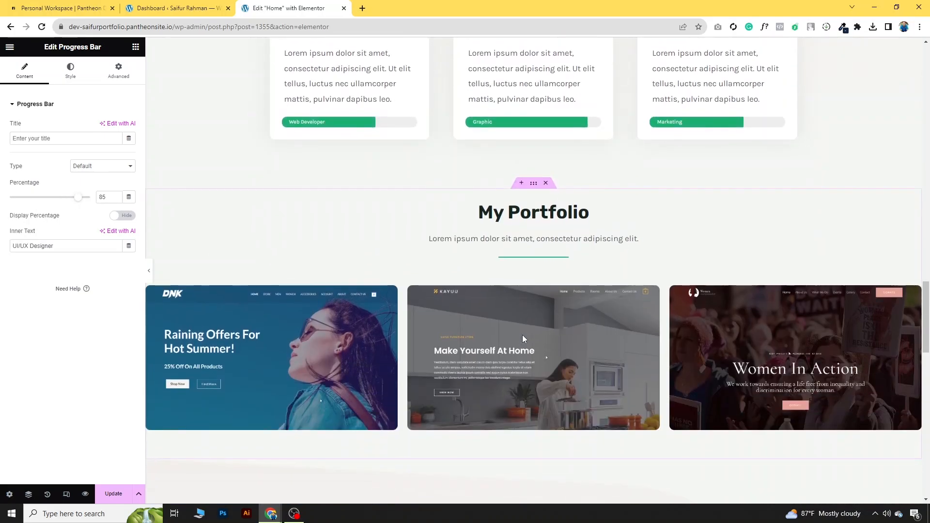
{"action": "scroll", "coordinate": [858, 251], "scroll_direction": "down", "scroll_amount": 2}
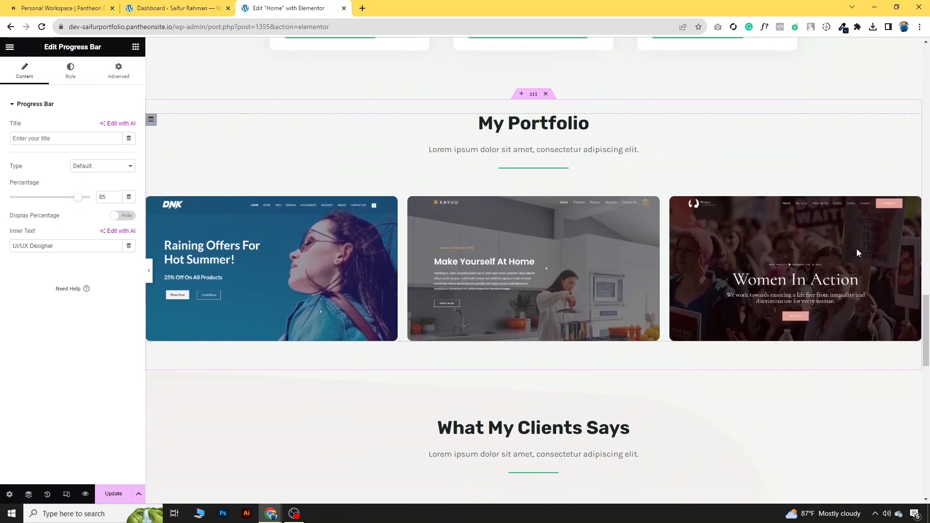
{"action": "scroll", "coordinate": [875, 237], "scroll_direction": "up", "scroll_amount": 2}
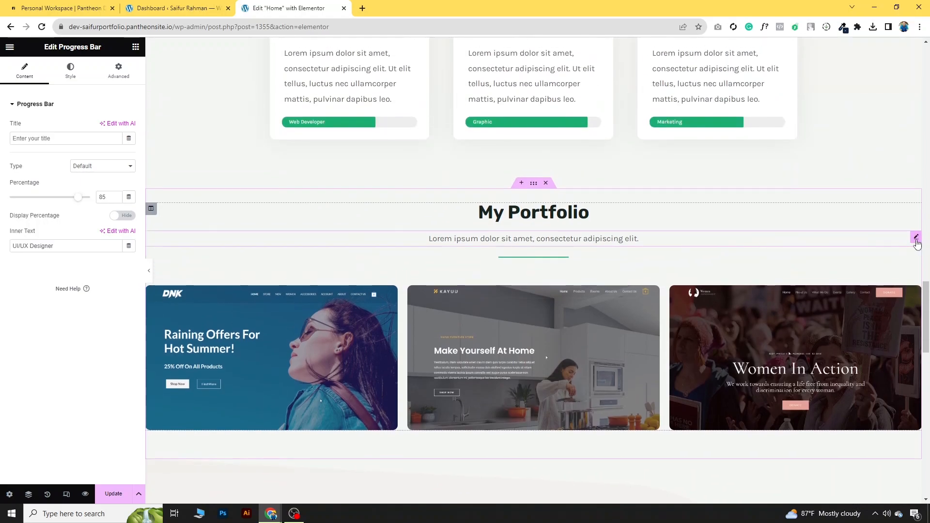
{"action": "right_click", "coordinate": [916, 241]}
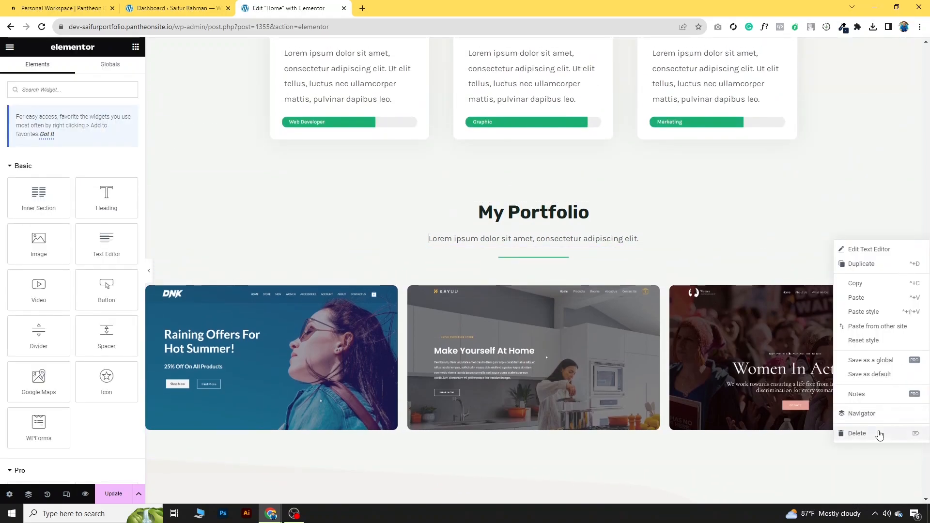
{"action": "left_click", "coordinate": [879, 433]}
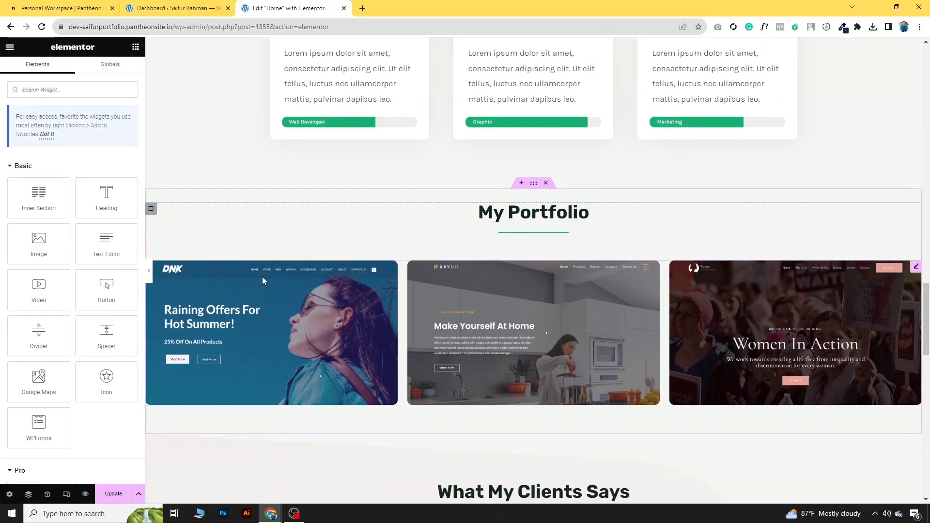
{"action": "left_click", "coordinate": [917, 268]}
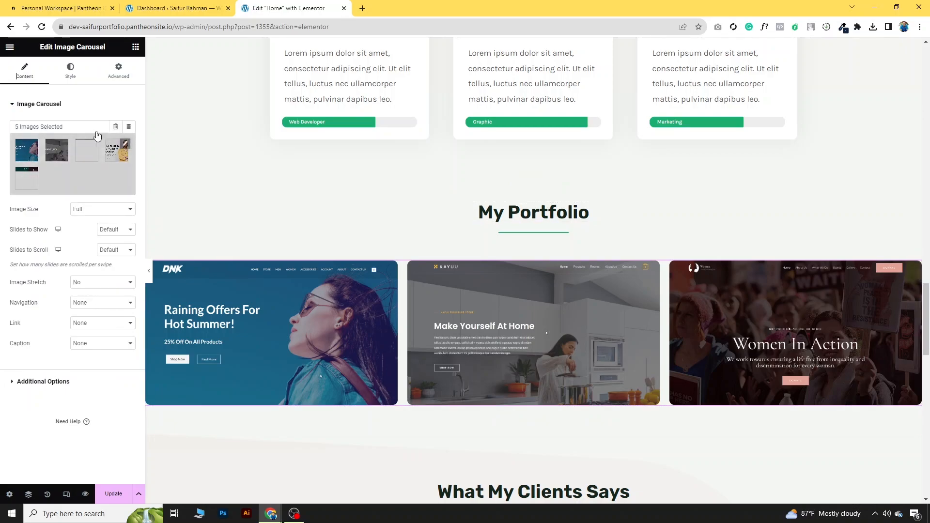
Step: Remove all five demo images from the carousel's gallery
{"action": "left_click", "coordinate": [125, 145]}
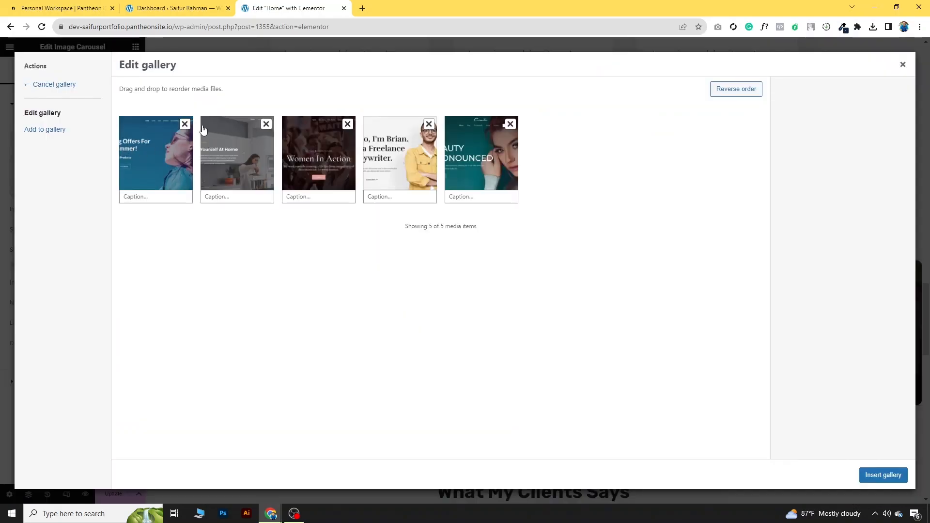
{"action": "left_click", "coordinate": [185, 125]}
{"action": "left_click", "coordinate": [186, 125]}
{"action": "left_click", "coordinate": [185, 124]}
{"action": "left_click", "coordinate": [185, 125]}
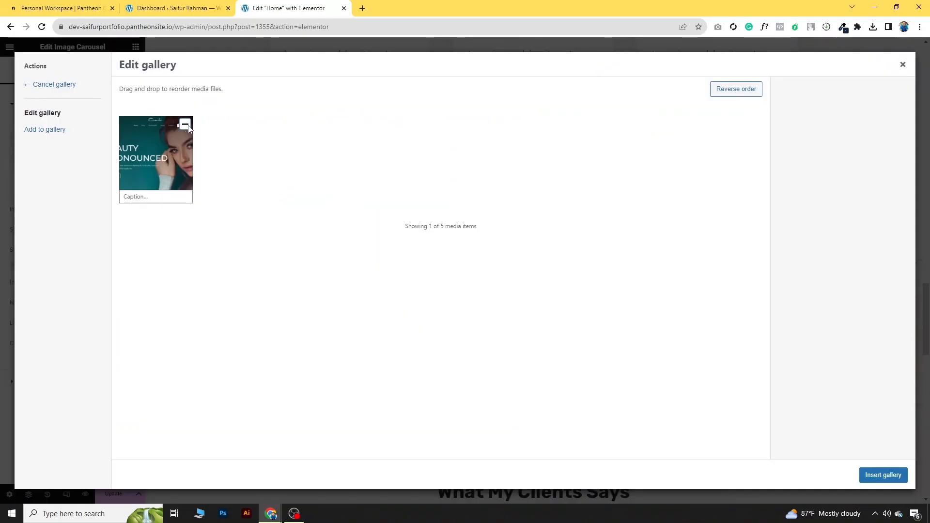
{"action": "left_click", "coordinate": [185, 125]}
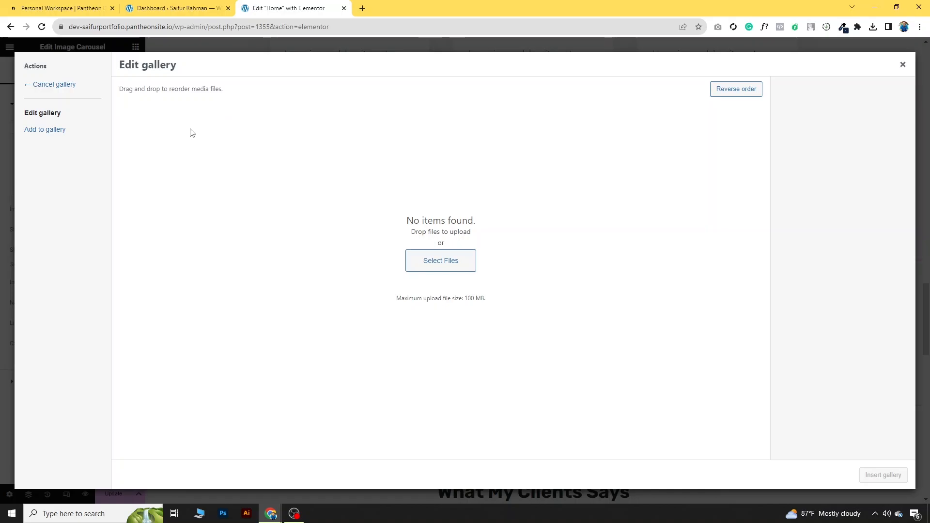
Step: Upload the five portfolio PNG screenshots and insert them as the carousel gallery
{"action": "left_click", "coordinate": [443, 265]}
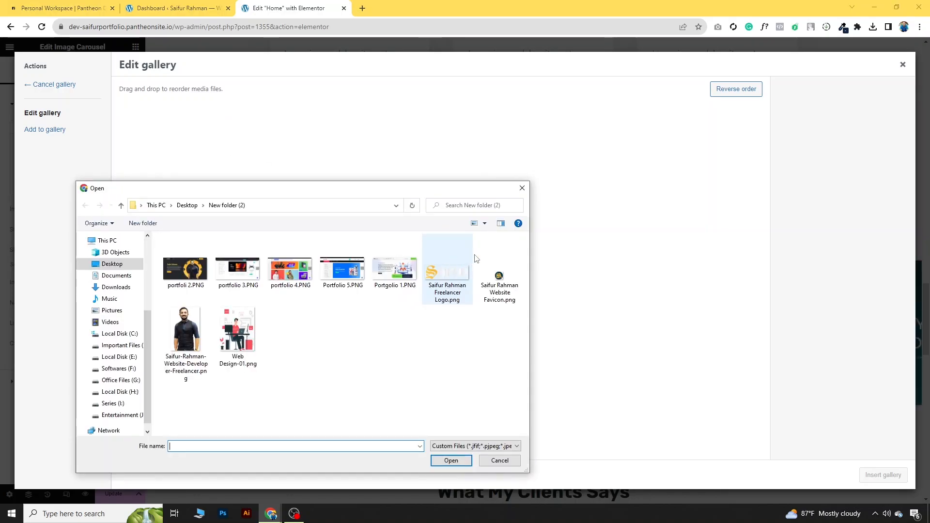
{"action": "left_click", "coordinate": [185, 269]}
{"action": "left_click", "coordinate": [243, 270], "text": "ctrl"}
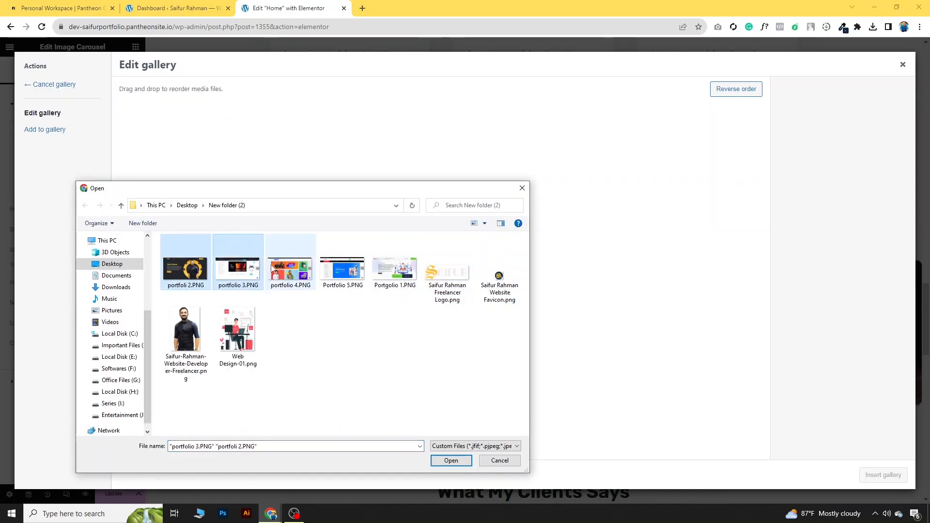
{"action": "left_click", "coordinate": [290, 268], "text": "ctrl"}
{"action": "left_click", "coordinate": [395, 269], "text": "ctrl"}
{"action": "left_click", "coordinate": [342, 273], "text": "ctrl"}
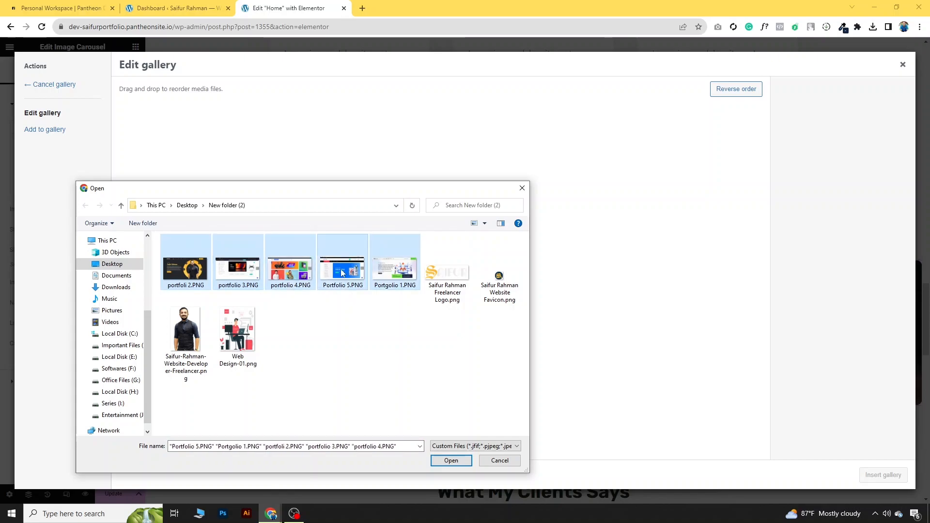
{"action": "left_click", "coordinate": [451, 461]}
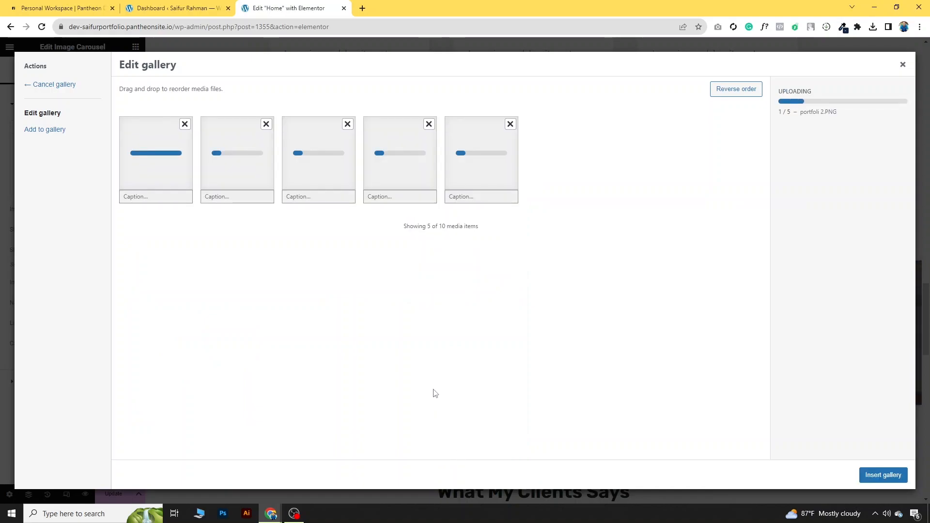
{"action": "left_click", "coordinate": [893, 476]}
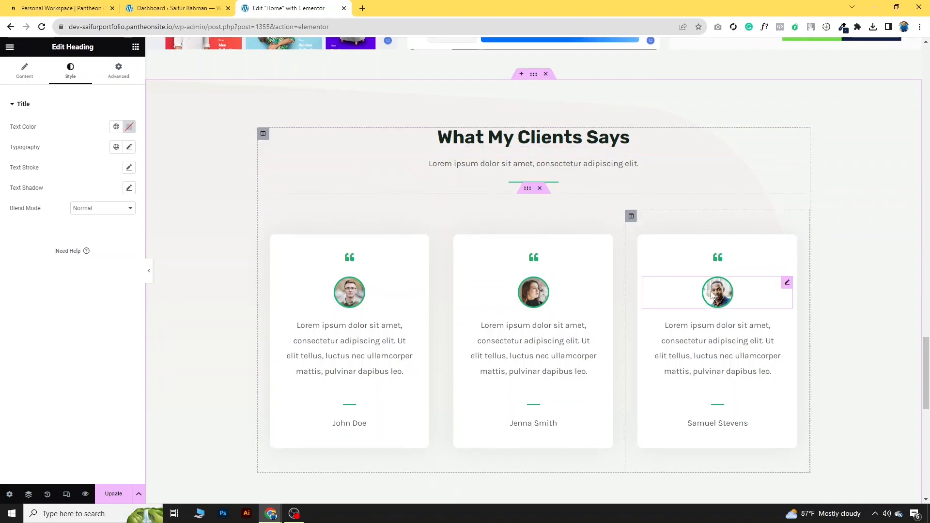
Step: Compare with the reference site and copy the services section's background colour #142544
{"action": "mouse_move", "coordinate": [271, 517]}
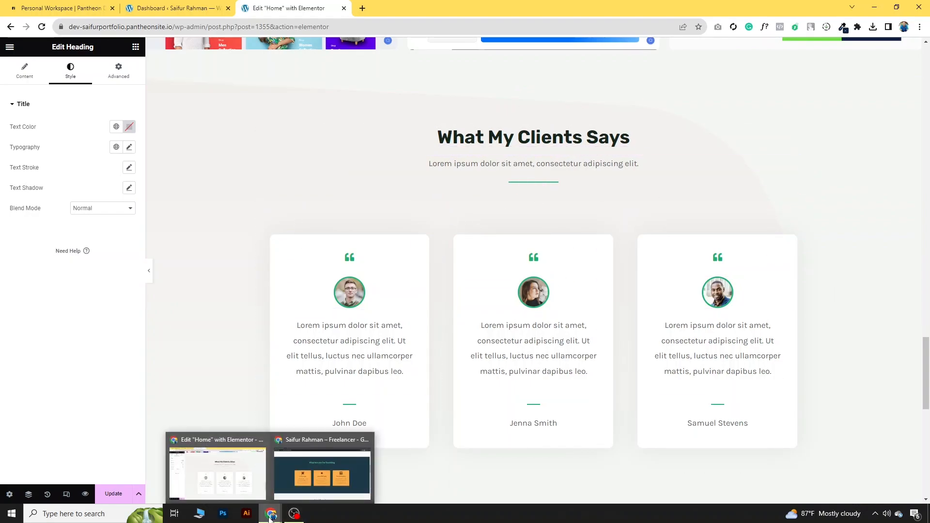
{"action": "left_click", "coordinate": [315, 472]}
{"action": "scroll", "coordinate": [442, 386], "scroll_direction": "down", "scroll_amount": 10}
{"action": "scroll", "coordinate": [442, 394], "scroll_direction": "down", "scroll_amount": 10}
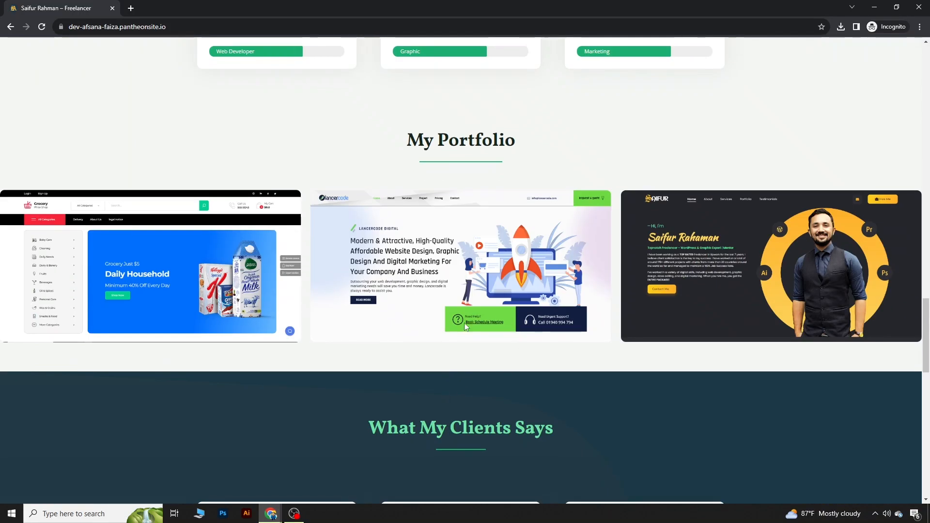
{"action": "key", "text": "alt+Tab"}
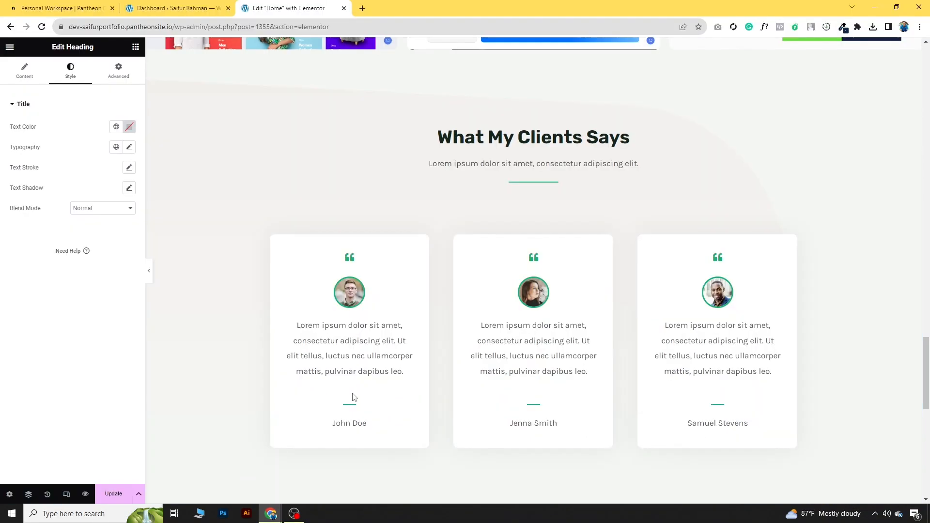
{"action": "scroll", "coordinate": [482, 300], "scroll_direction": "up", "scroll_amount": 5}
{"action": "scroll", "coordinate": [481, 296], "scroll_direction": "up", "scroll_amount": 18}
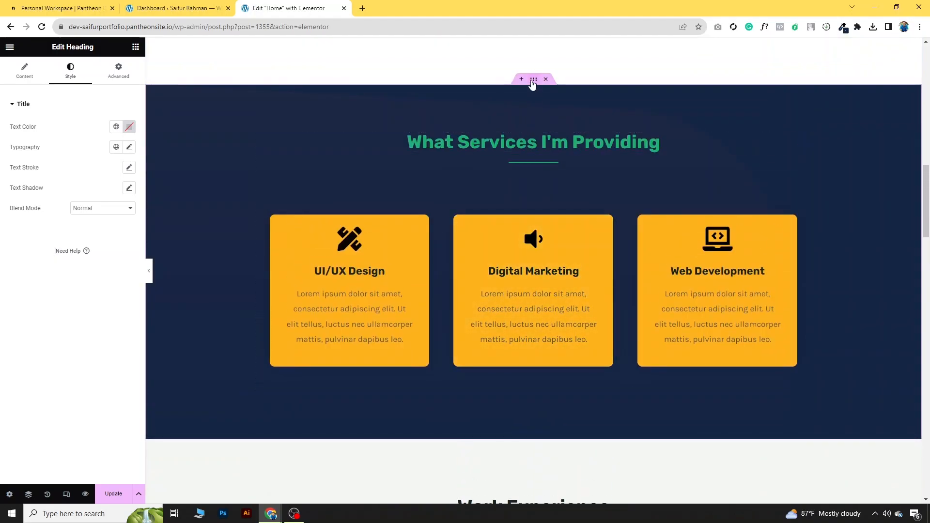
{"action": "left_click", "coordinate": [533, 79]}
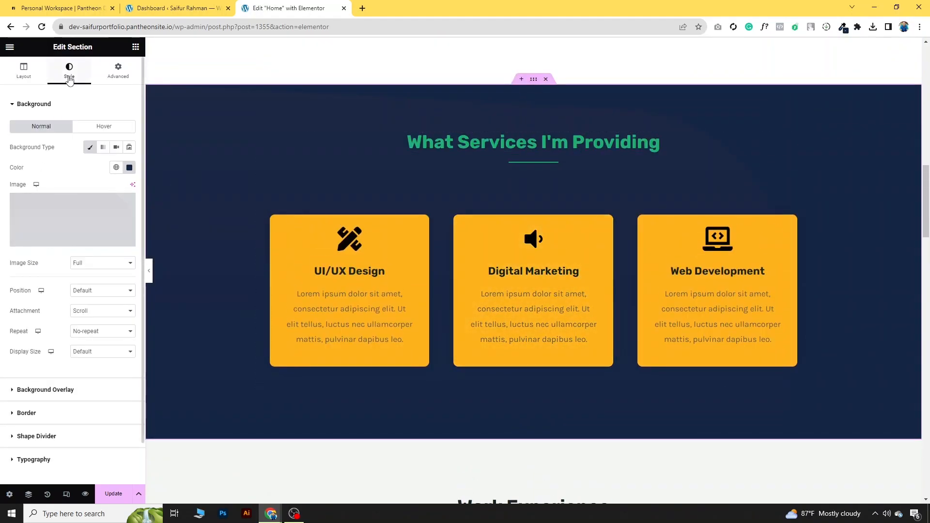
{"action": "left_click", "coordinate": [129, 167]}
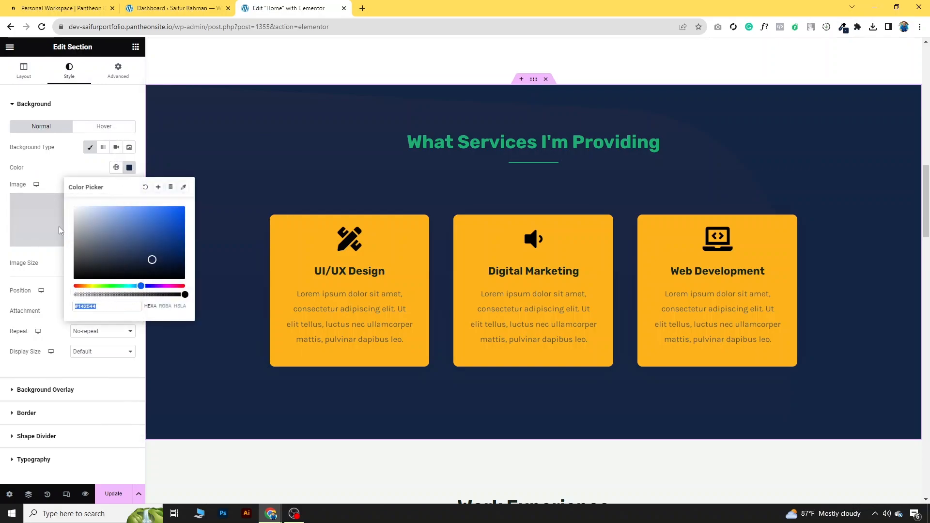
{"action": "left_click", "coordinate": [58, 168]}
Step: Paste #142544 as the What My Clients Says section's background colour
{"action": "scroll", "coordinate": [556, 320], "scroll_direction": "down", "scroll_amount": 9}
{"action": "scroll", "coordinate": [556, 333], "scroll_direction": "down", "scroll_amount": 10}
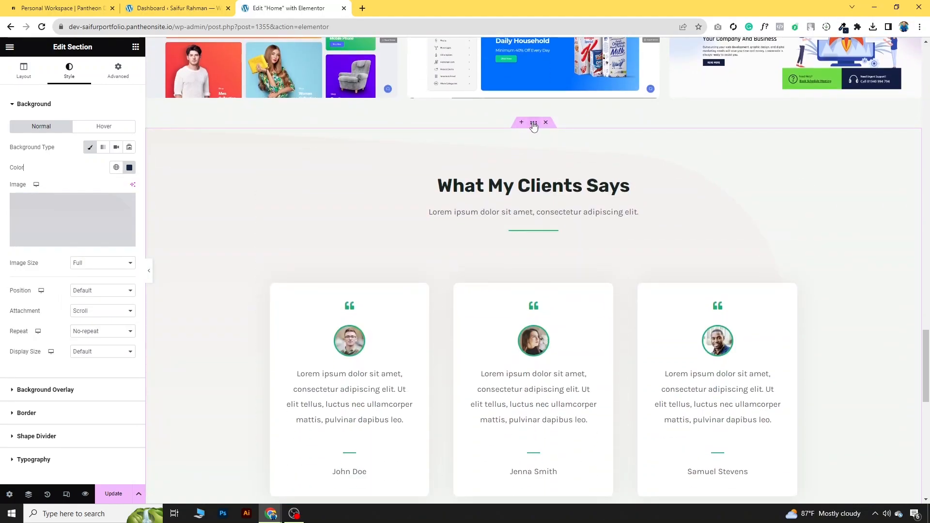
{"action": "left_click", "coordinate": [534, 124]}
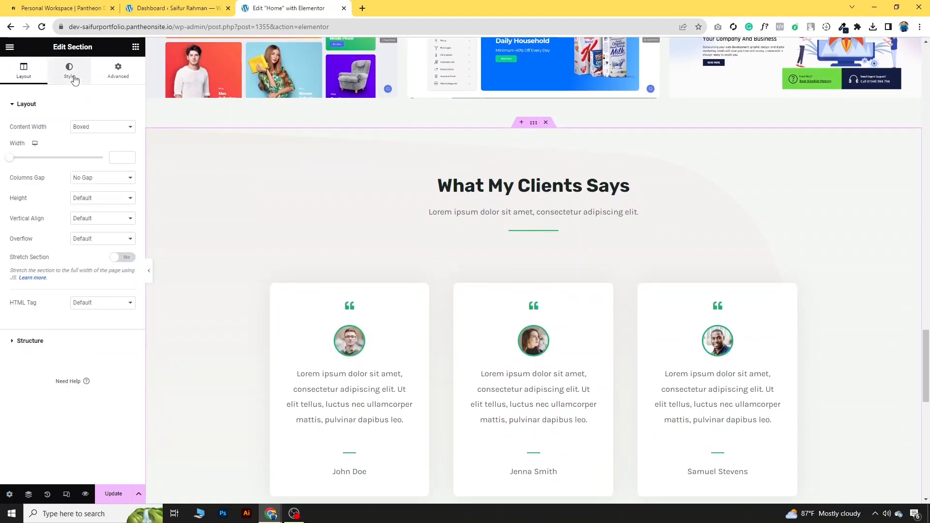
{"action": "left_click", "coordinate": [74, 79]}
{"action": "left_click", "coordinate": [128, 167]}
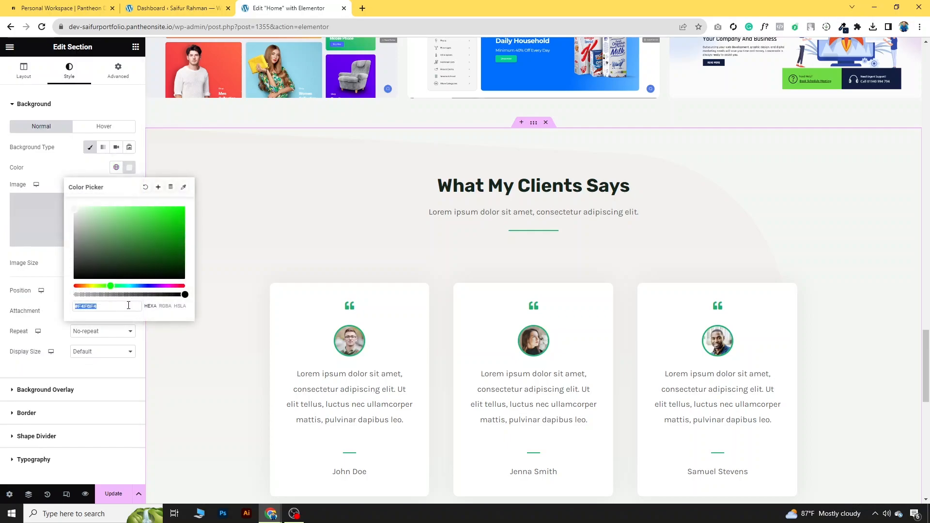
{"action": "key", "text": "ctrl+v"}
{"action": "left_click", "coordinate": [68, 168]}
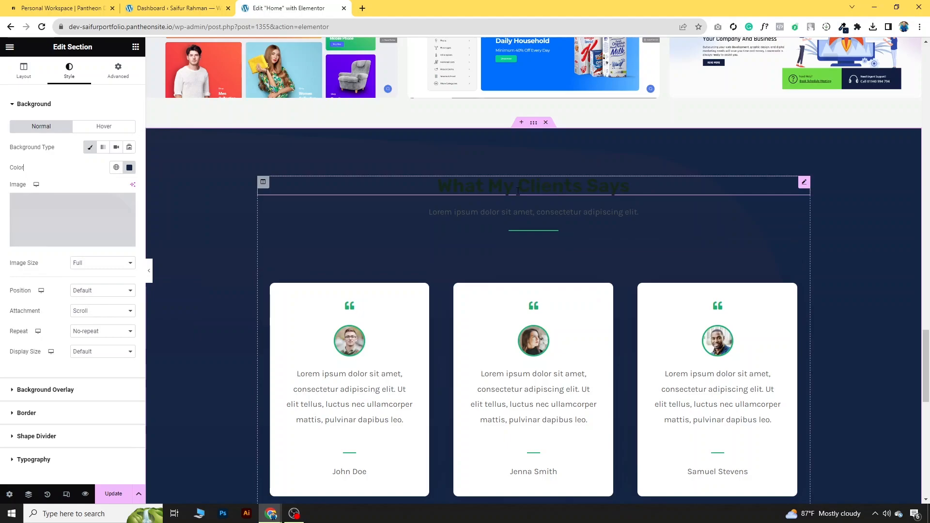
Step: Copy the divider's green #1BAE70 and apply it to the What My Clients Says heading
{"action": "left_click", "coordinate": [530, 232]}
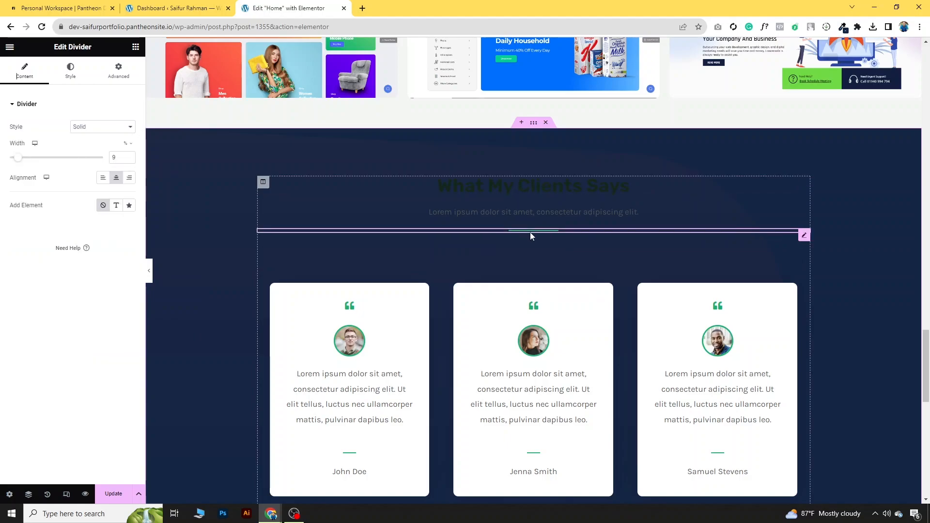
{"action": "left_click", "coordinate": [86, 72]}
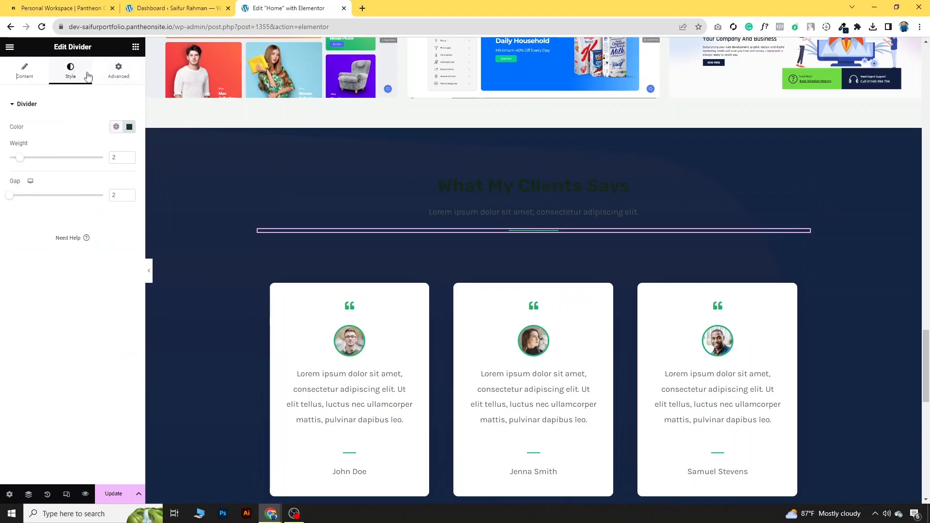
{"action": "left_click", "coordinate": [128, 128]}
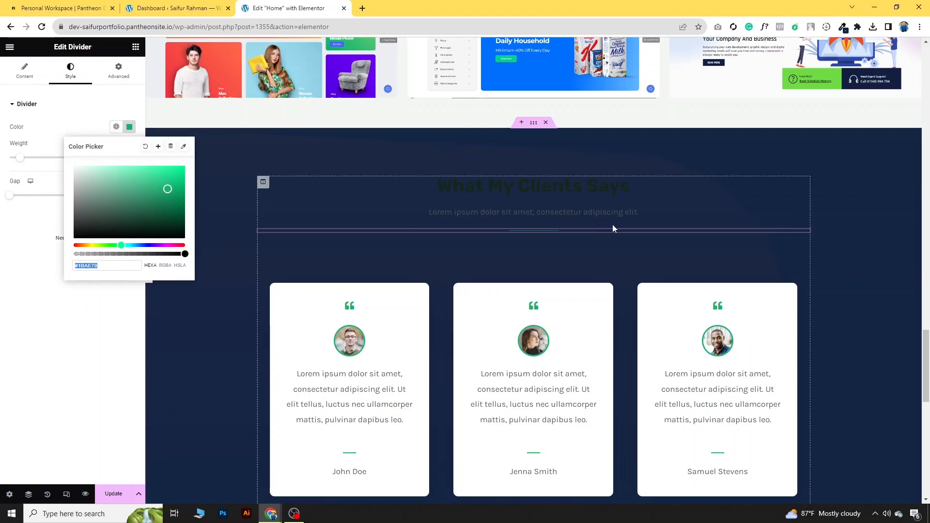
{"action": "left_click", "coordinate": [802, 187]}
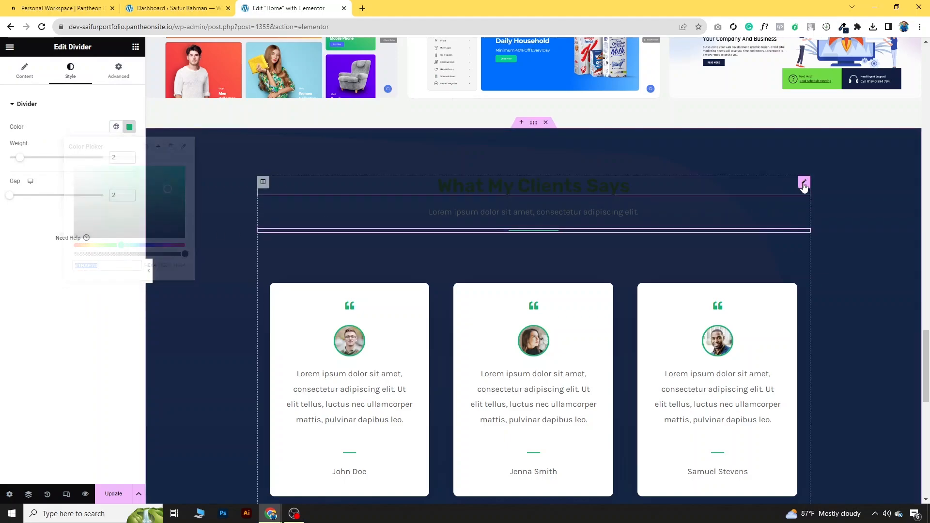
{"action": "left_click", "coordinate": [70, 71]}
{"action": "left_click", "coordinate": [127, 130]}
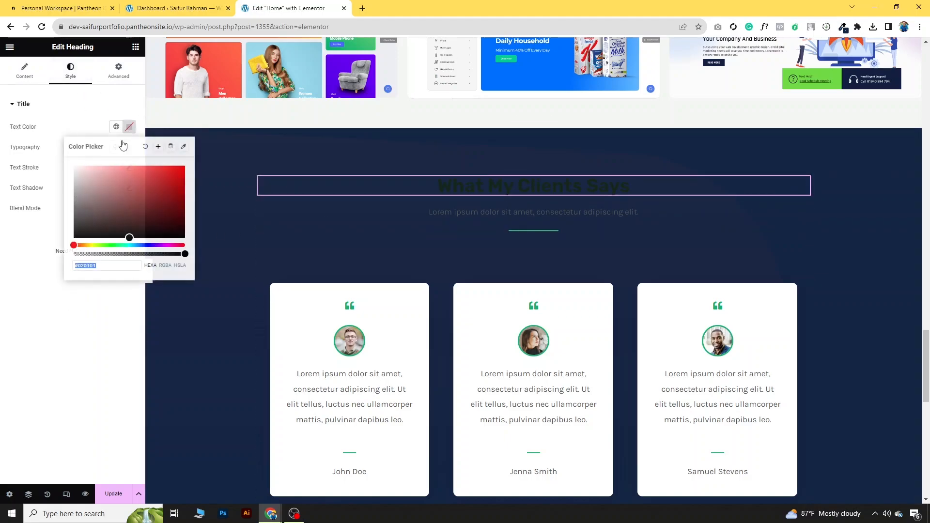
{"action": "type", "text": "#1BAE70"}
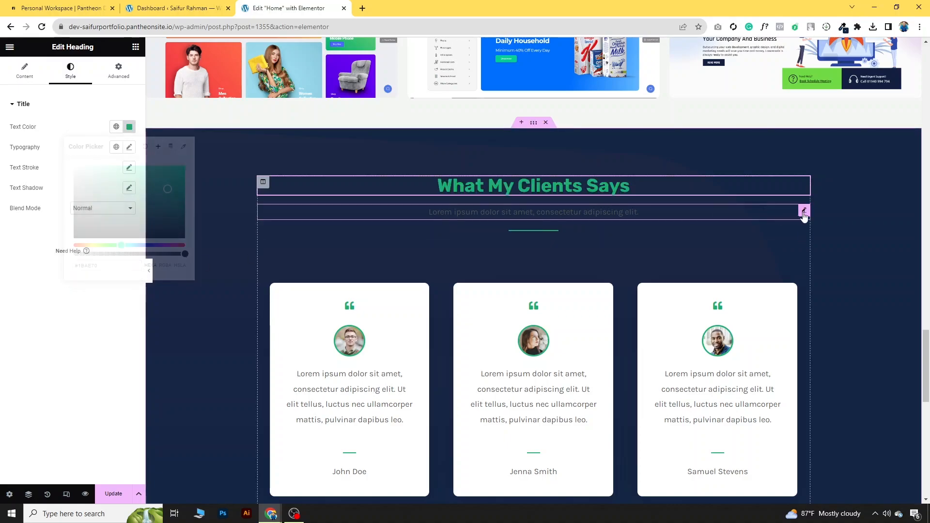
Step: Delete the subtitle line beneath the clients heading
{"action": "right_click", "coordinate": [798, 217]}
{"action": "left_click", "coordinate": [842, 406]}
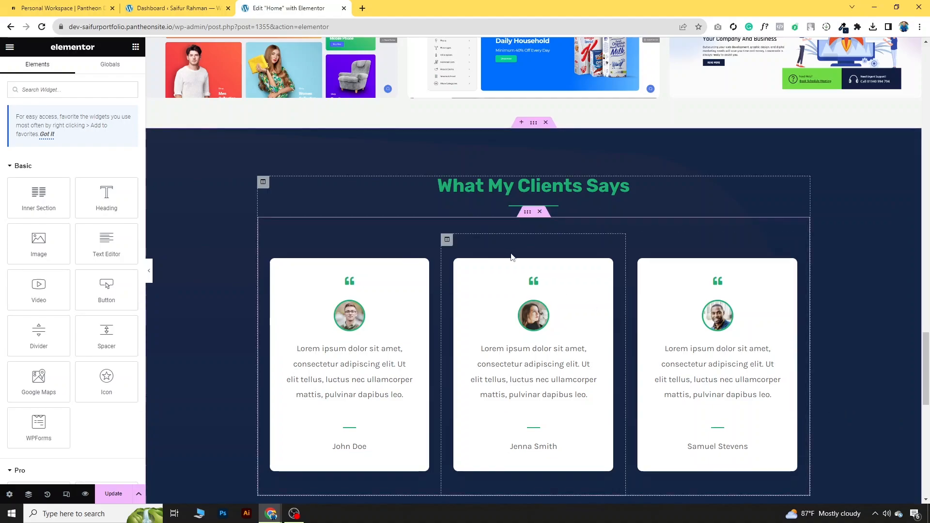
{"action": "scroll", "coordinate": [533, 233], "scroll_direction": "down", "scroll_amount": 3}
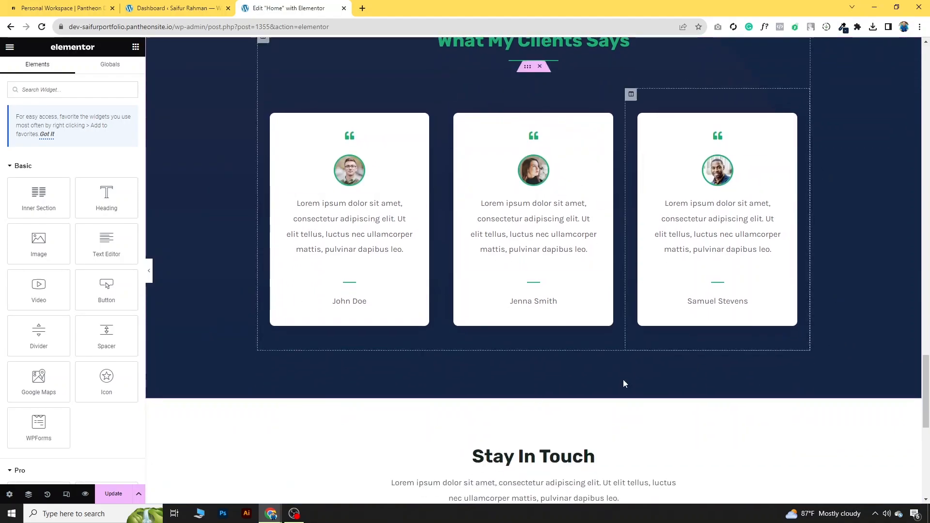
{"action": "scroll", "coordinate": [211, 208], "scroll_direction": "up", "scroll_amount": 3}
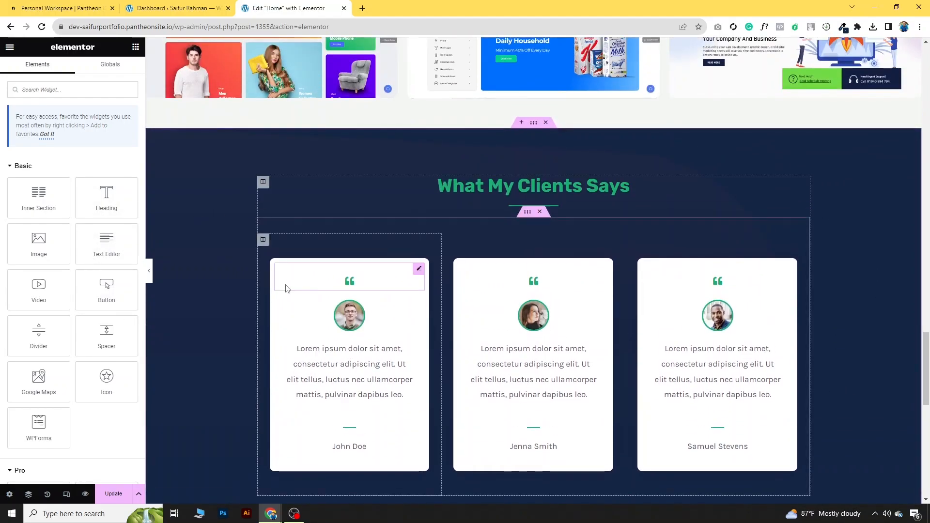
Step: Inspect the photos, texts and names of the John Doe, Jenna Smith and Samuel Stevens testimonials
{"action": "left_click", "coordinate": [364, 318]}
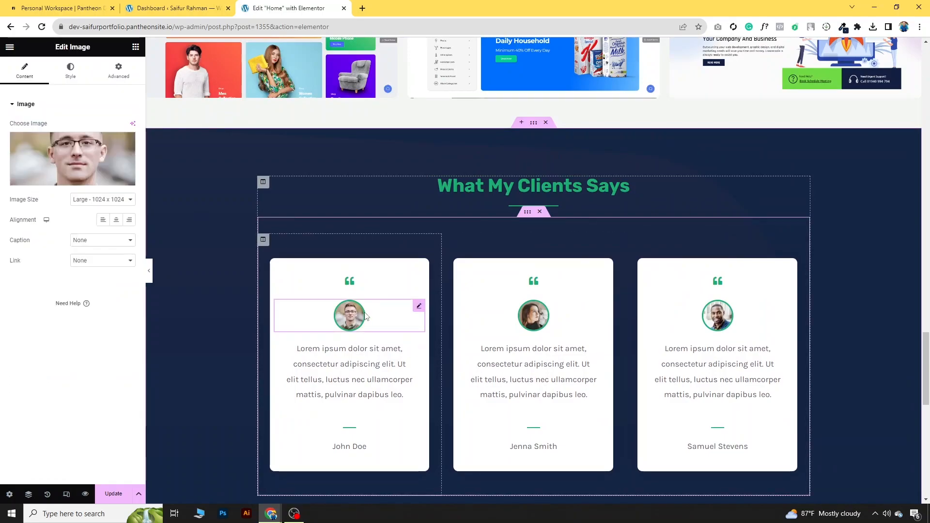
{"action": "left_click", "coordinate": [522, 322]}
{"action": "left_click", "coordinate": [717, 315]}
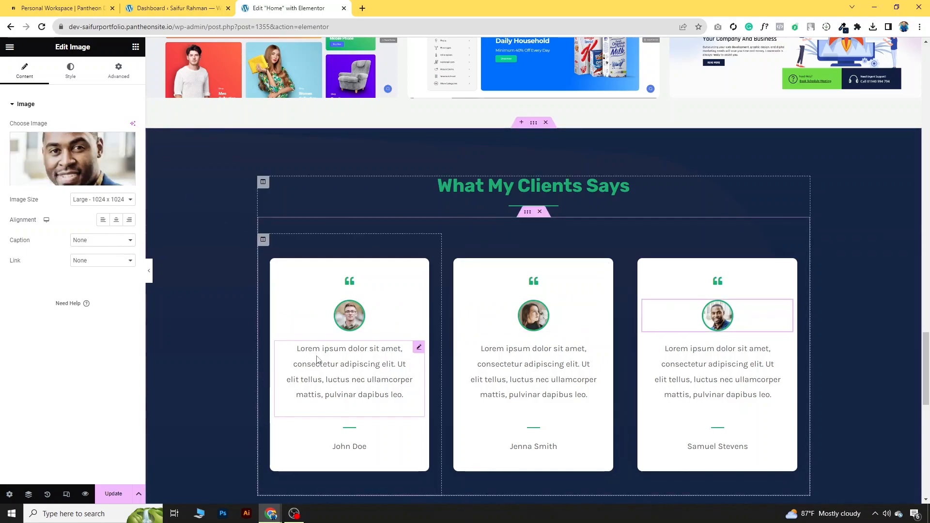
{"action": "left_click", "coordinate": [404, 395]}
{"action": "left_click", "coordinate": [579, 377]}
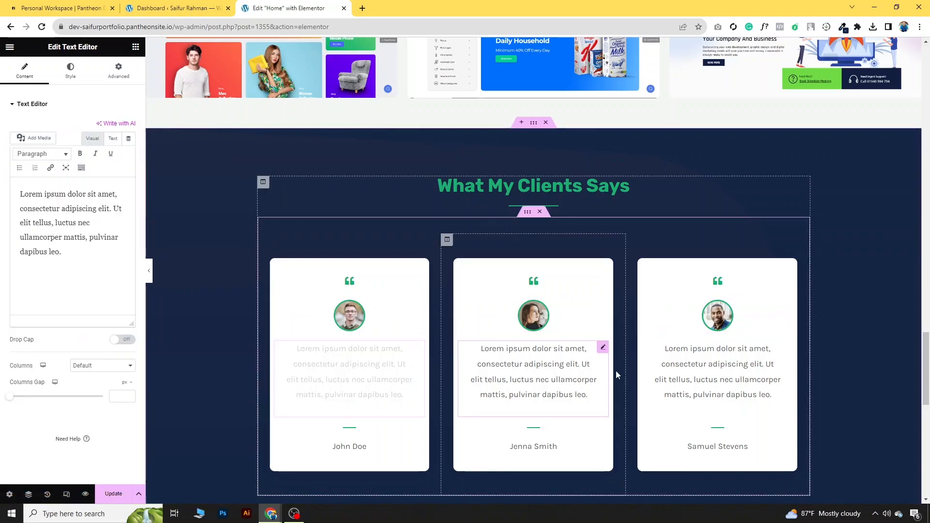
{"action": "left_click", "coordinate": [648, 374]}
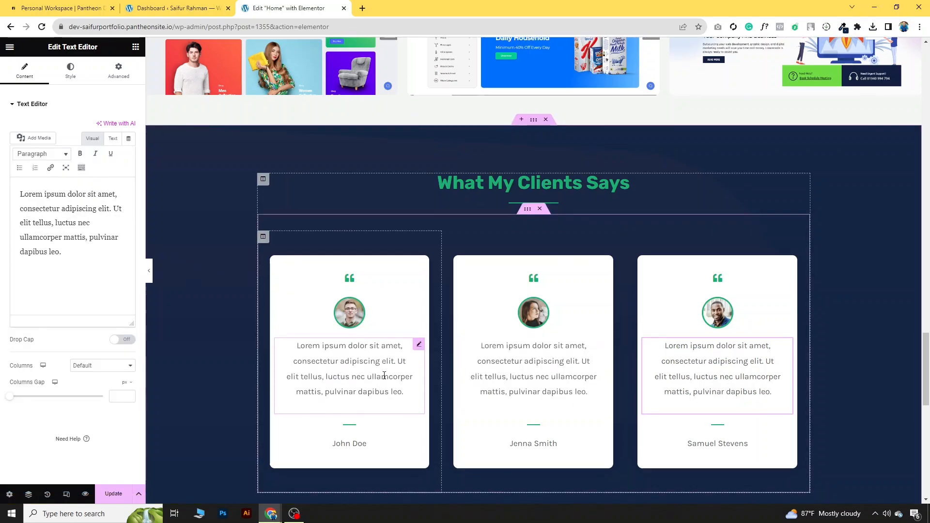
{"action": "scroll", "coordinate": [384, 373], "scroll_direction": "down", "scroll_amount": 2}
{"action": "left_click", "coordinate": [347, 347]}
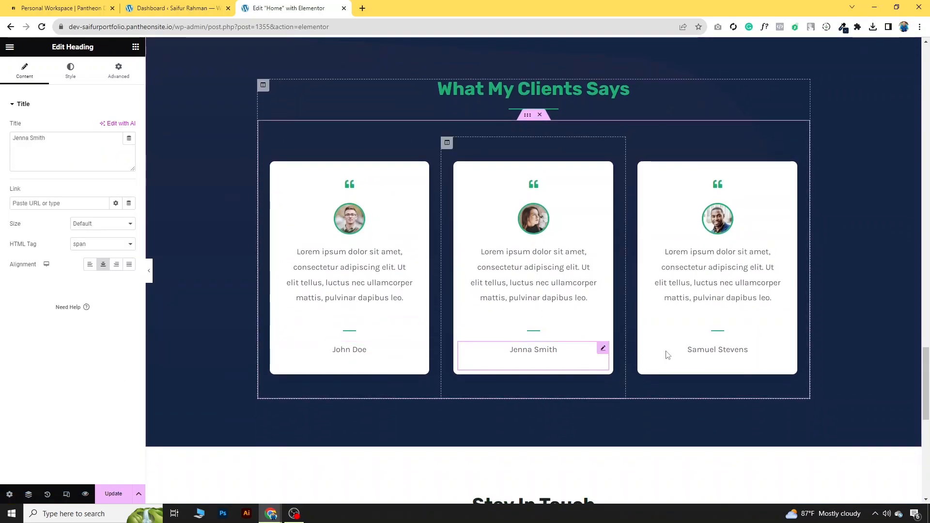
{"action": "left_click", "coordinate": [712, 350]}
{"action": "scroll", "coordinate": [281, 336], "scroll_direction": "down", "scroll_amount": 1}
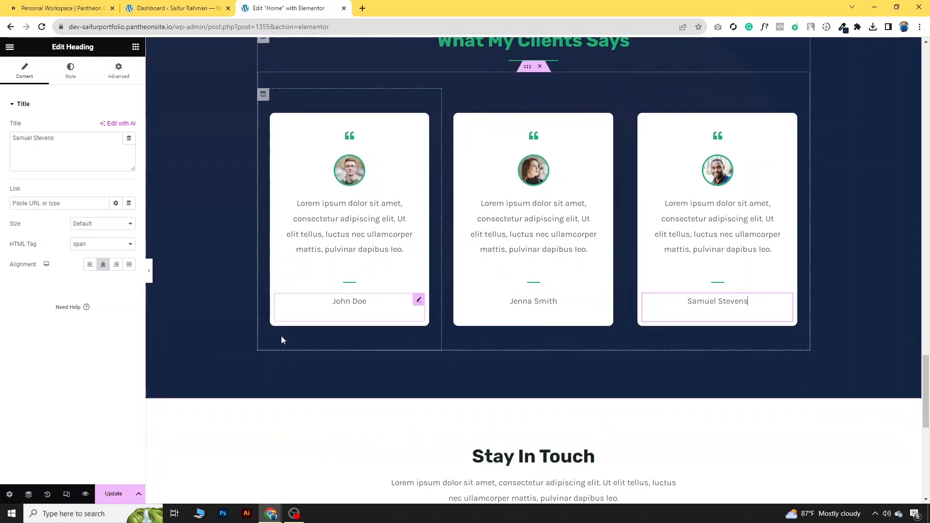
{"action": "scroll", "coordinate": [291, 288], "scroll_direction": "up", "scroll_amount": 3}
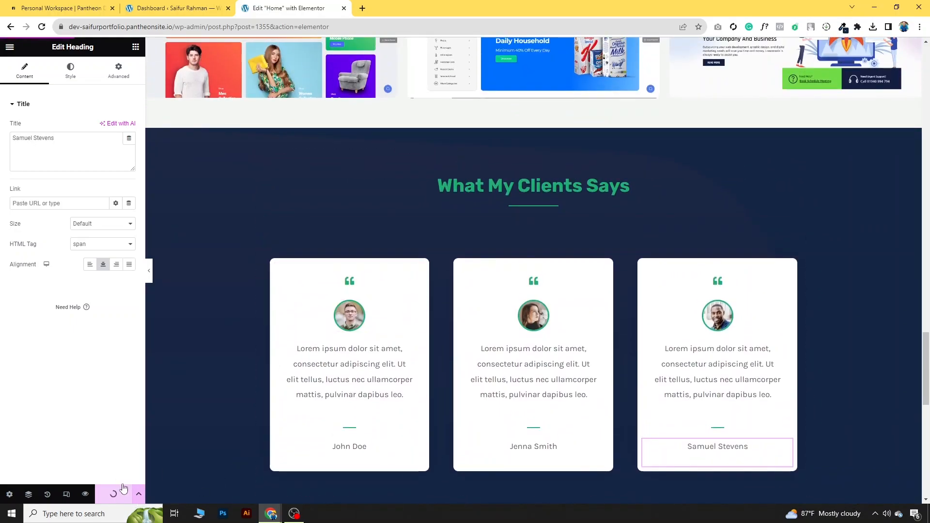
{"action": "left_click", "coordinate": [149, 273]}
{"action": "scroll", "coordinate": [740, 384], "scroll_direction": "up", "scroll_amount": 12}
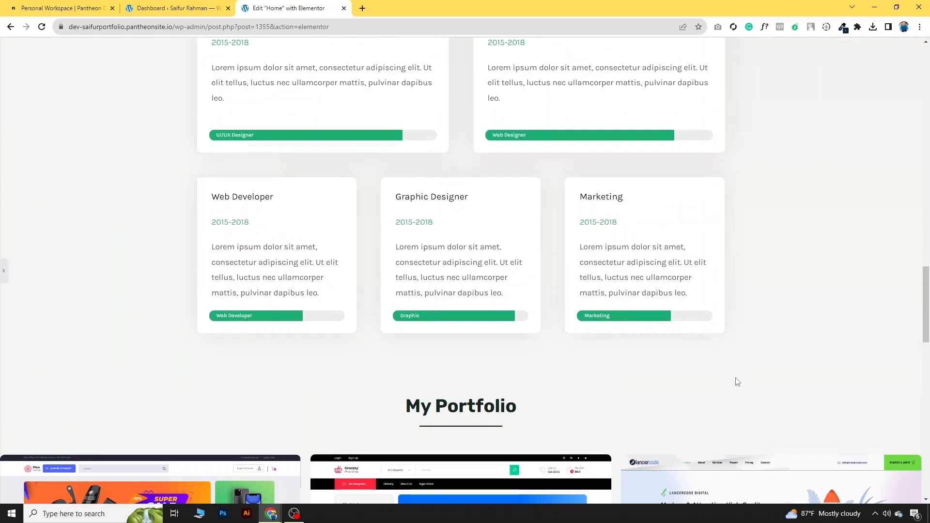
{"action": "scroll", "coordinate": [735, 381], "scroll_direction": "up", "scroll_amount": 20}
{"action": "scroll", "coordinate": [699, 272], "scroll_direction": "down", "scroll_amount": 2}
{"action": "scroll", "coordinate": [698, 272], "scroll_direction": "down", "scroll_amount": 20}
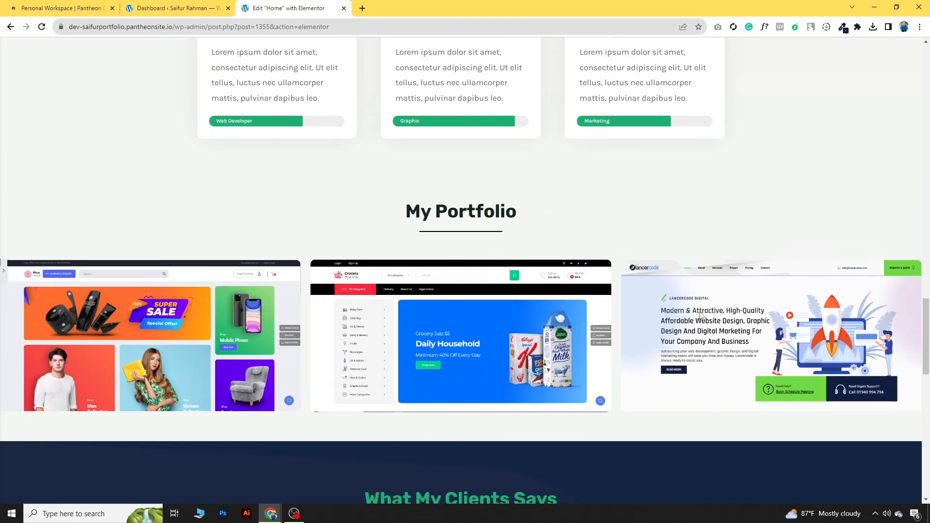
{"action": "scroll", "coordinate": [701, 318], "scroll_direction": "down", "scroll_amount": 5}
{"action": "scroll", "coordinate": [701, 317], "scroll_direction": "down", "scroll_amount": 3}
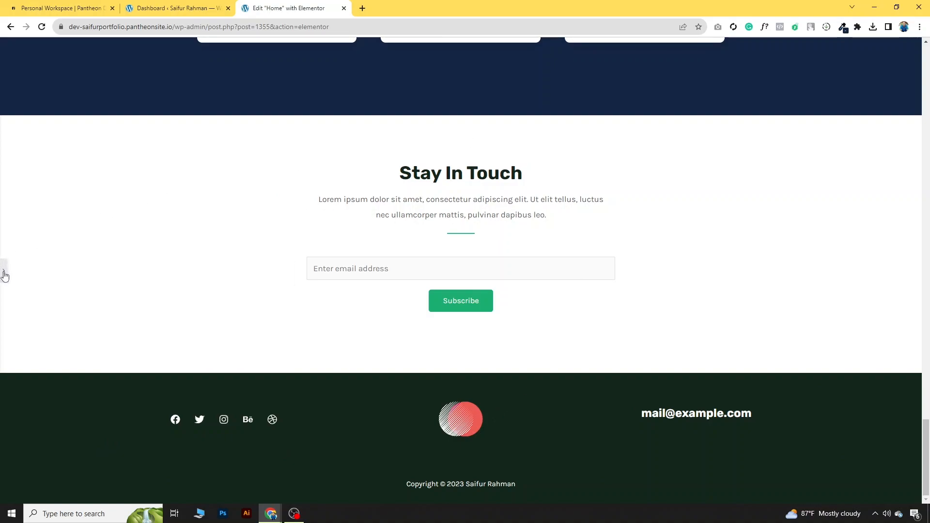
{"action": "left_click", "coordinate": [4, 274]}
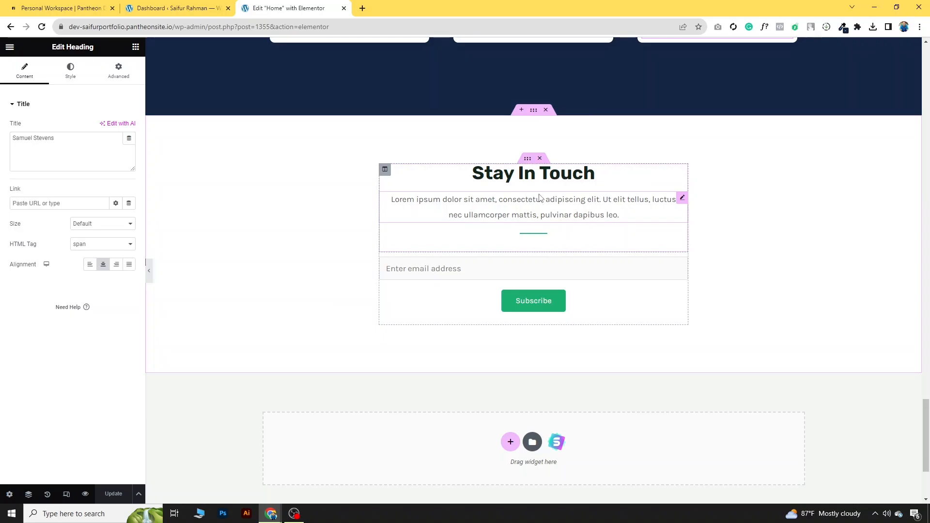
Step: Copy 'Write to Me' from the reference site and paste it over the Stay In Touch heading
{"action": "mouse_move", "coordinate": [270, 514]}
{"action": "left_click", "coordinate": [322, 472]}
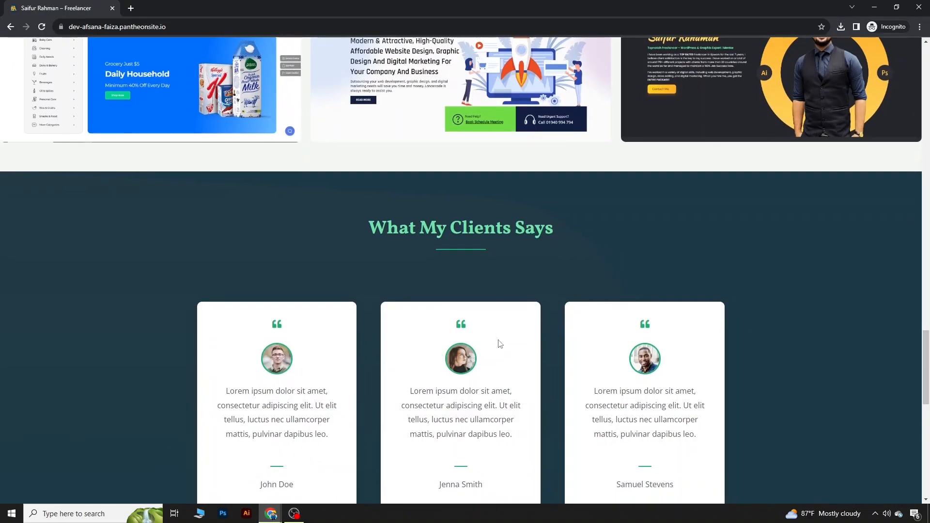
{"action": "scroll", "coordinate": [494, 342], "scroll_direction": "down", "scroll_amount": 9}
{"action": "left_click_drag", "start_coordinate": [412, 207], "coordinate": [513, 207]}
{"action": "right_click", "coordinate": [491, 207]}
{"action": "left_click", "coordinate": [506, 217]}
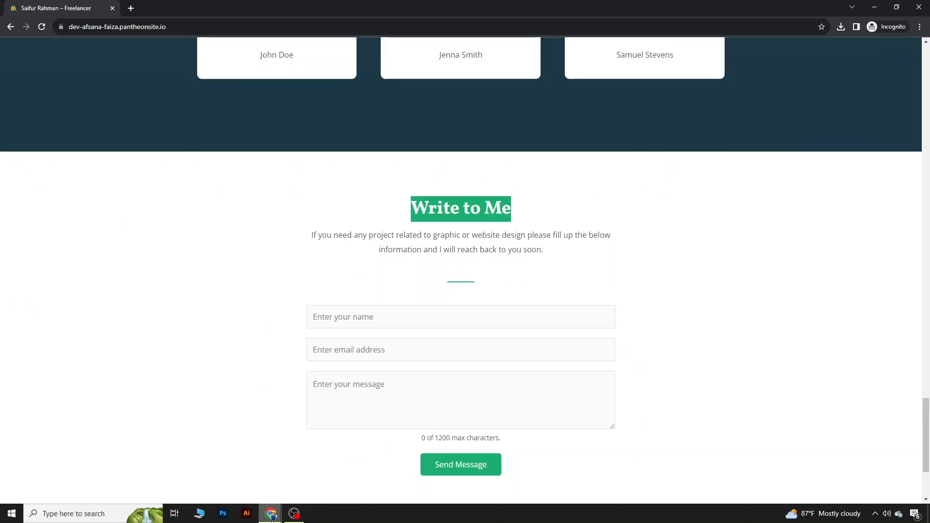
{"action": "mouse_move", "coordinate": [272, 516]}
{"action": "left_click", "coordinate": [240, 484]}
{"action": "left_click", "coordinate": [526, 179]}
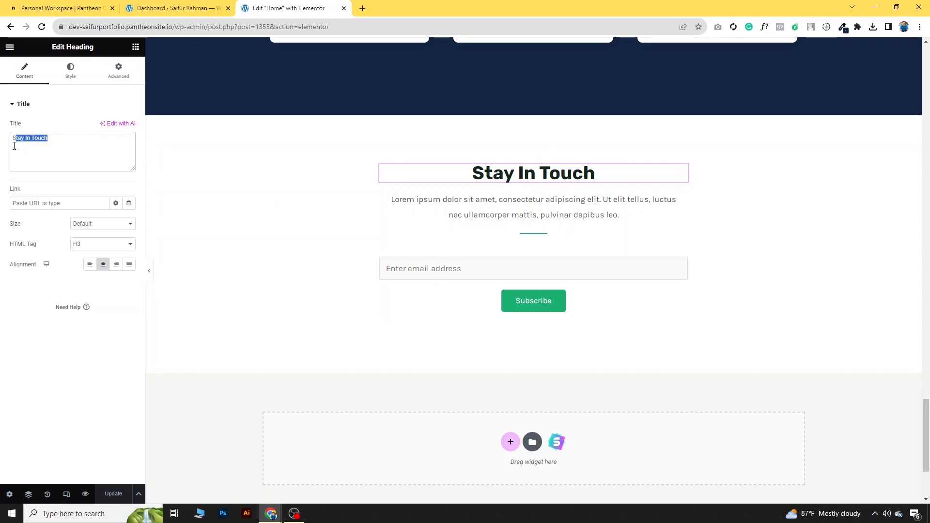
{"action": "key", "text": "ctrl+v"}
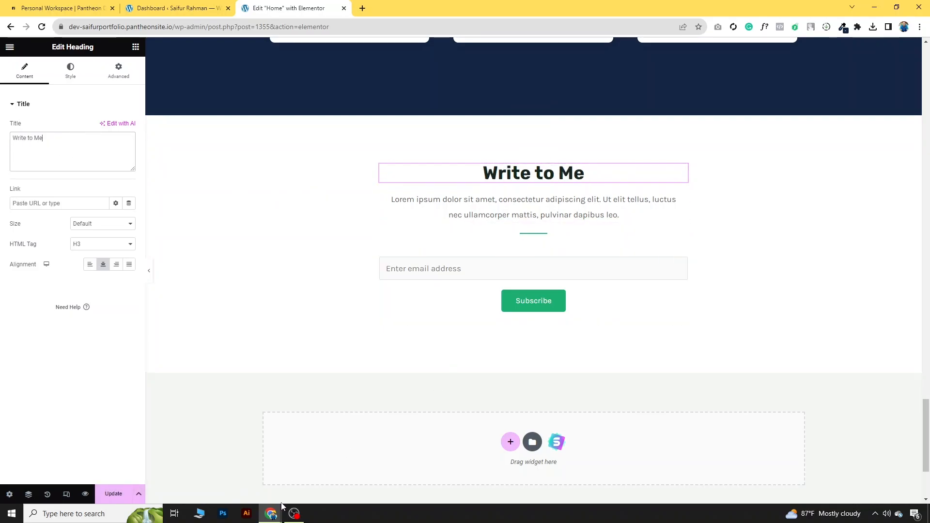
Step: Replace the placeholder paragraph with the reference site's project-enquiry text and update the page
{"action": "mouse_move", "coordinate": [272, 514]}
{"action": "left_click", "coordinate": [338, 451]}
{"action": "left_click_drag", "start_coordinate": [312, 234], "coordinate": [573, 252]}
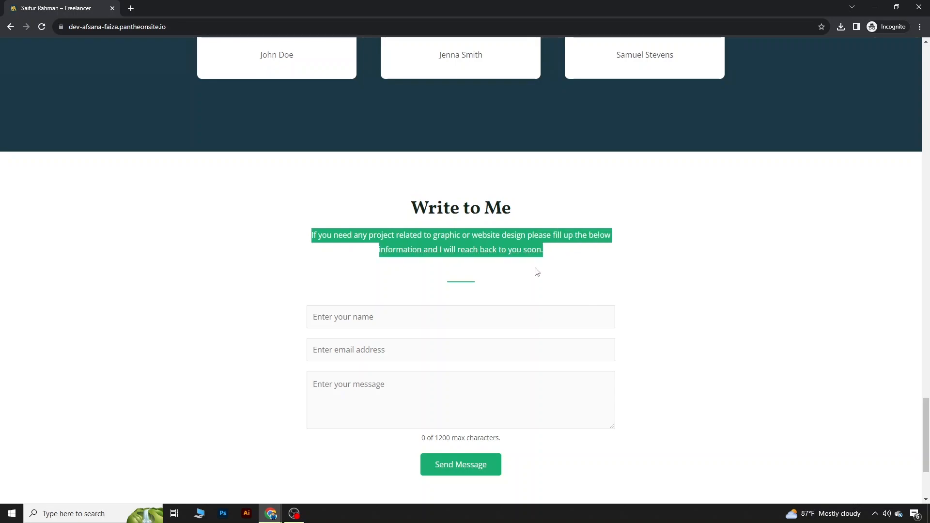
{"action": "mouse_move", "coordinate": [270, 514]}
{"action": "left_click", "coordinate": [213, 473]}
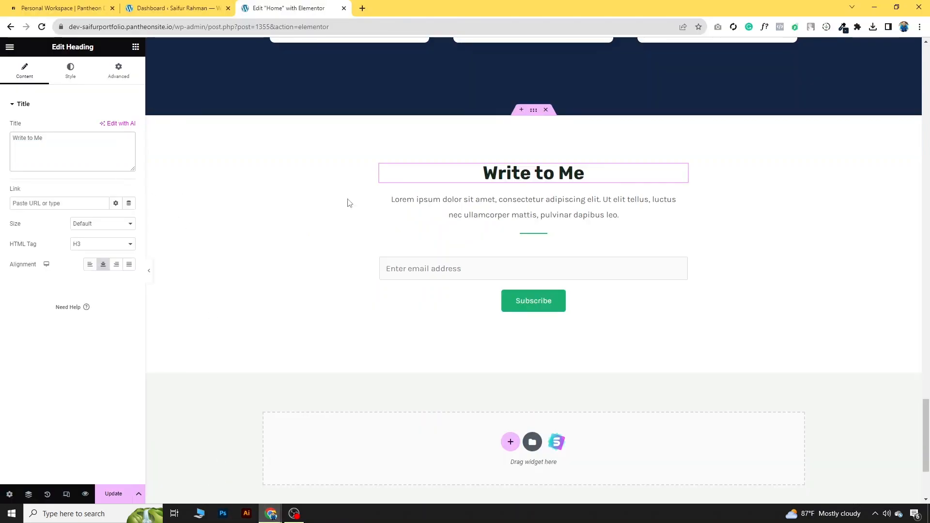
{"action": "left_click", "coordinate": [519, 211]}
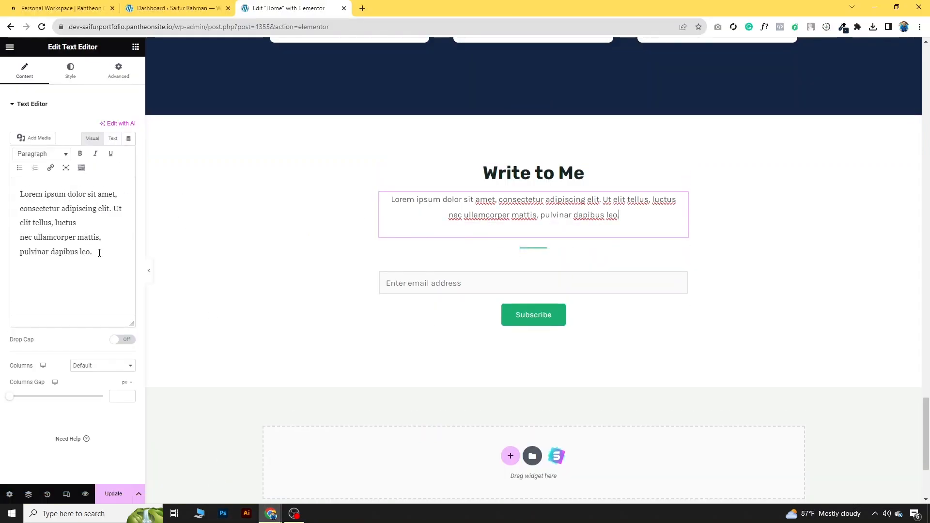
{"action": "left_click_drag", "start_coordinate": [99, 253], "coordinate": [14, 200]}
{"action": "key", "text": "ctrl+v"}
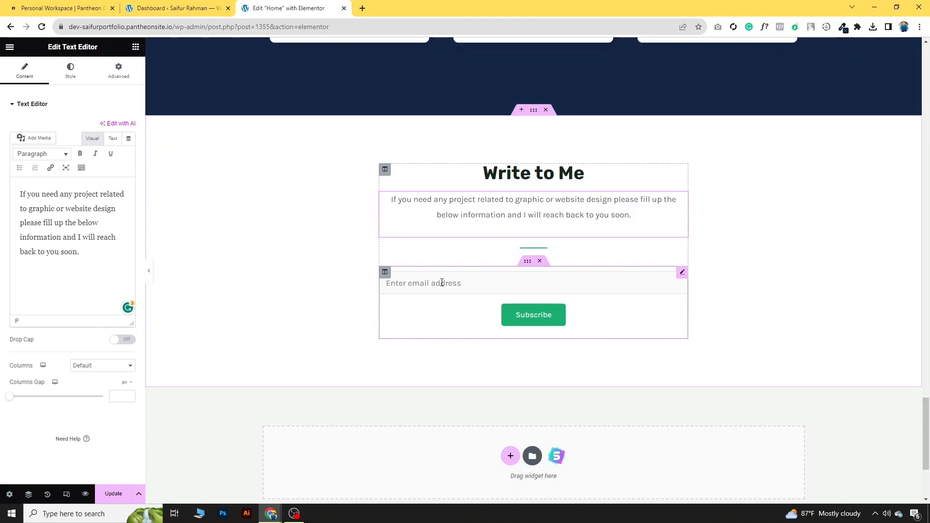
{"action": "left_click", "coordinate": [114, 493]}
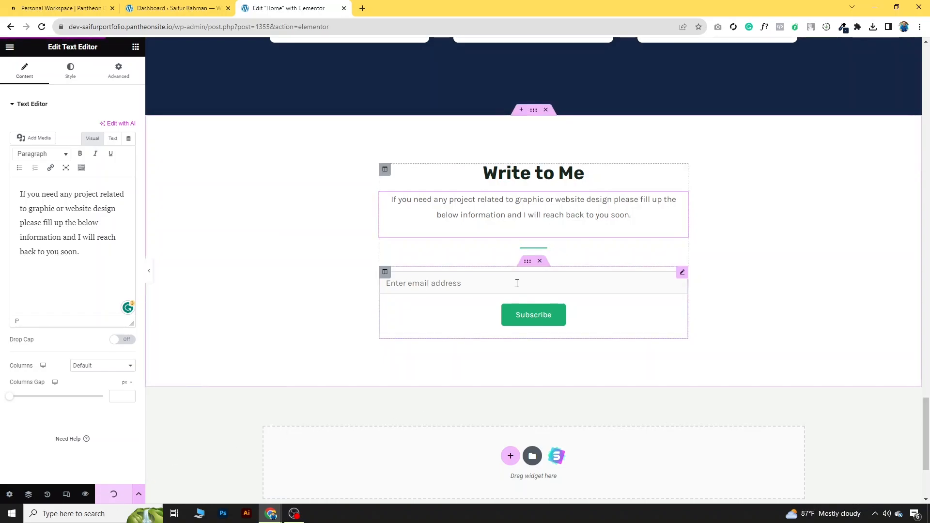
Step: Switch the WPForms widget from Newsletter Signup Form to Simple Contact Form and check it
{"action": "left_click", "coordinate": [683, 253]}
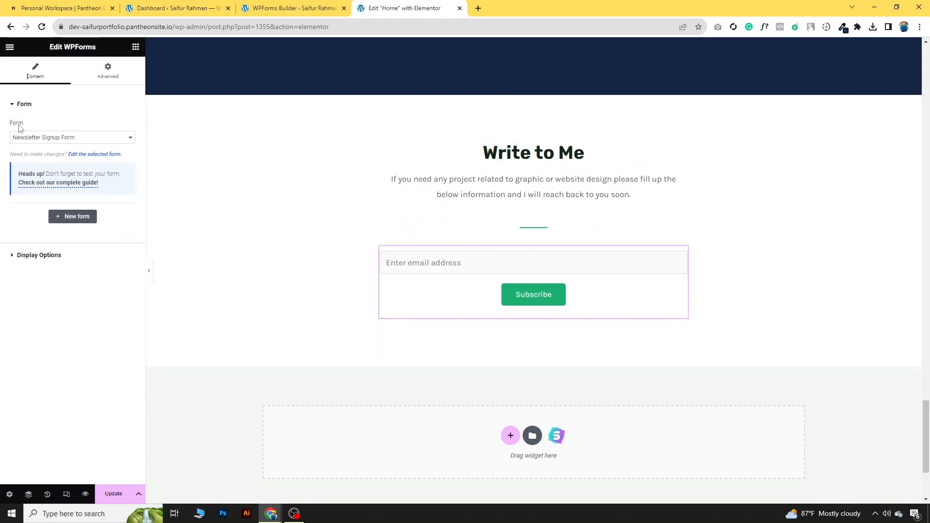
{"action": "left_click", "coordinate": [70, 138]}
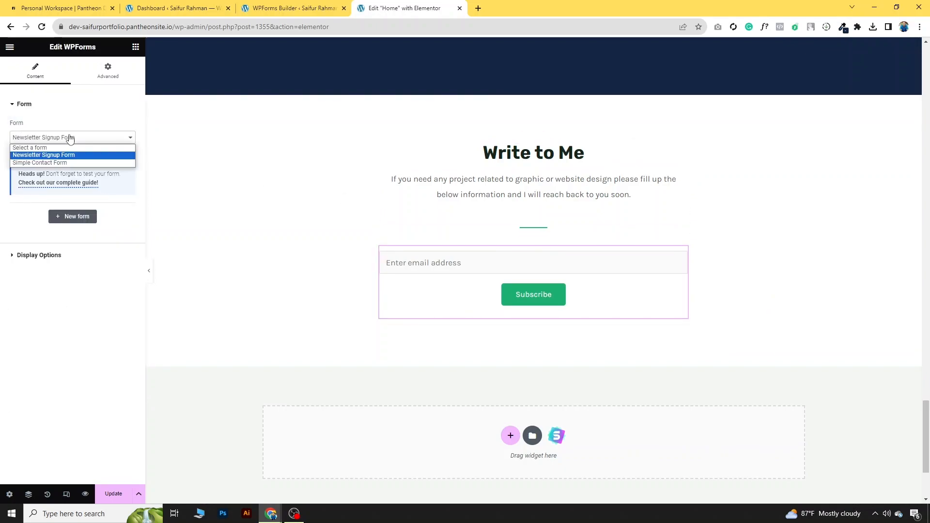
{"action": "left_click", "coordinate": [49, 164]}
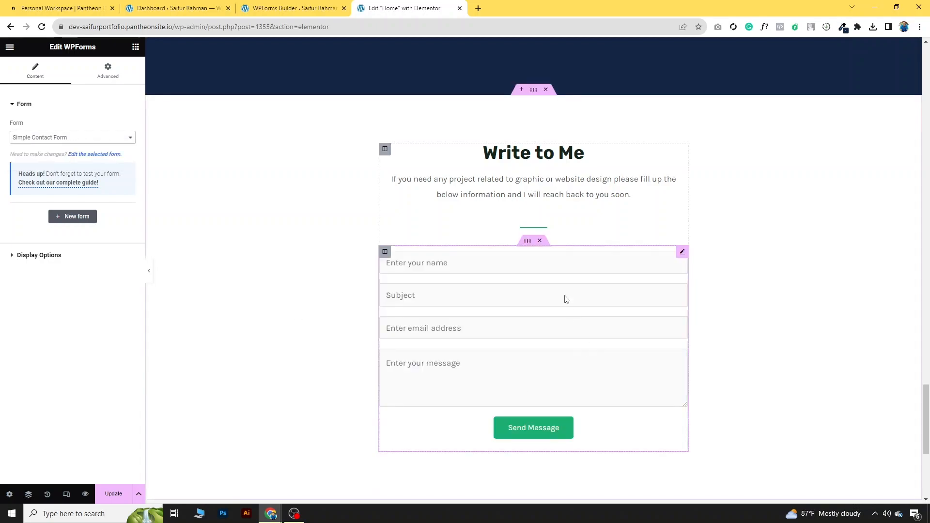
{"action": "scroll", "coordinate": [529, 332], "scroll_direction": "down", "scroll_amount": 2}
{"action": "scroll", "coordinate": [530, 332], "scroll_direction": "down", "scroll_amount": 1}
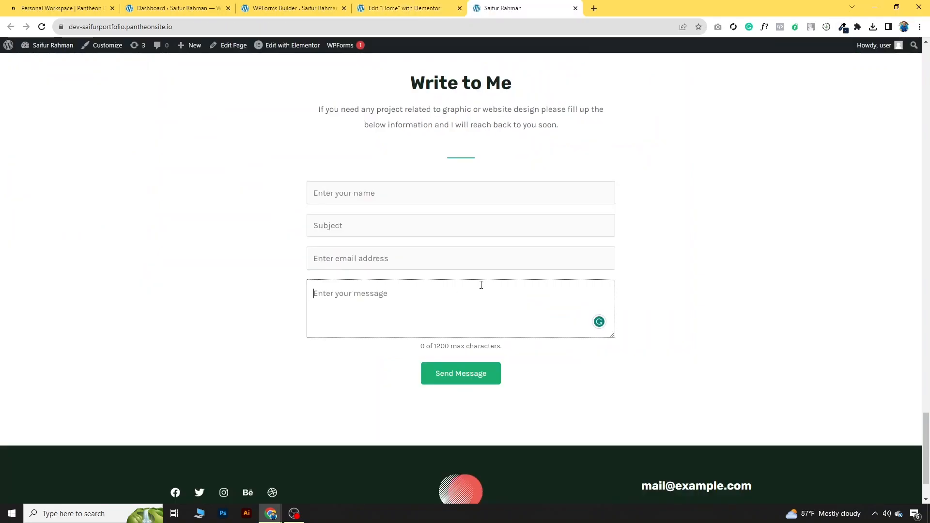
{"action": "scroll", "coordinate": [480, 285], "scroll_direction": "down", "scroll_amount": 2}
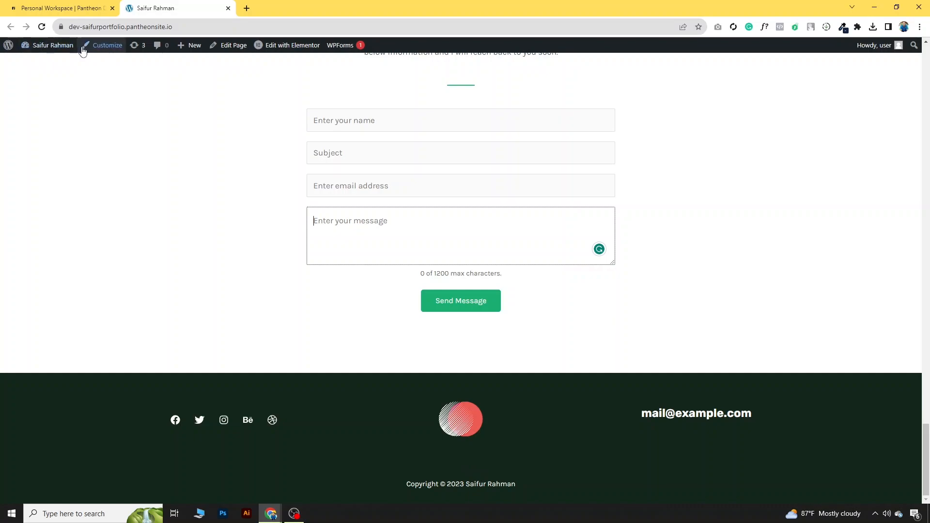
Step: Open the Customizer's Footer Builder and bring up the footer Social Icons settings
{"action": "left_click", "coordinate": [103, 49]}
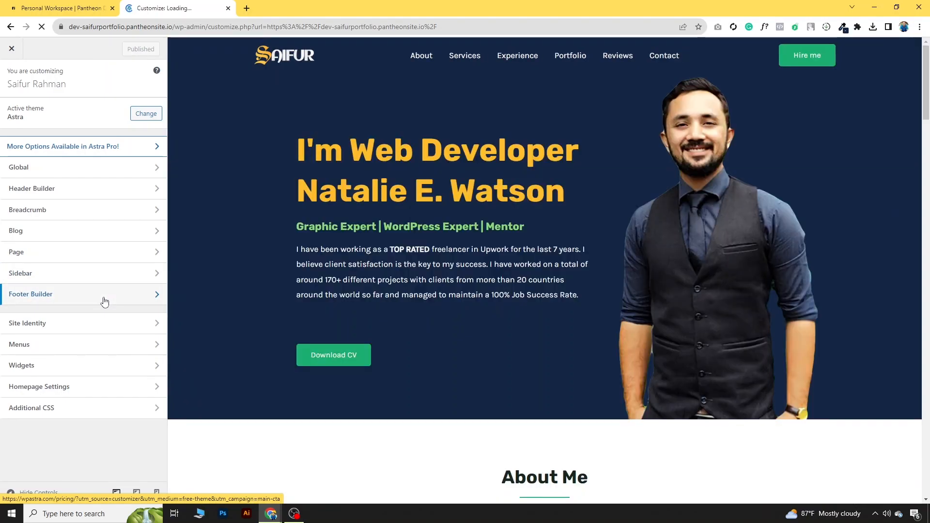
{"action": "left_click", "coordinate": [103, 303]}
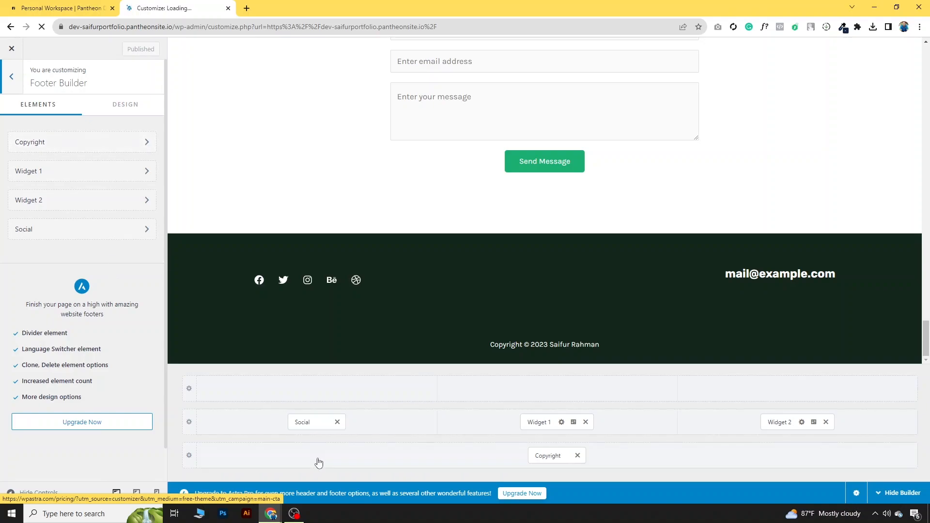
{"action": "left_click", "coordinate": [310, 422]}
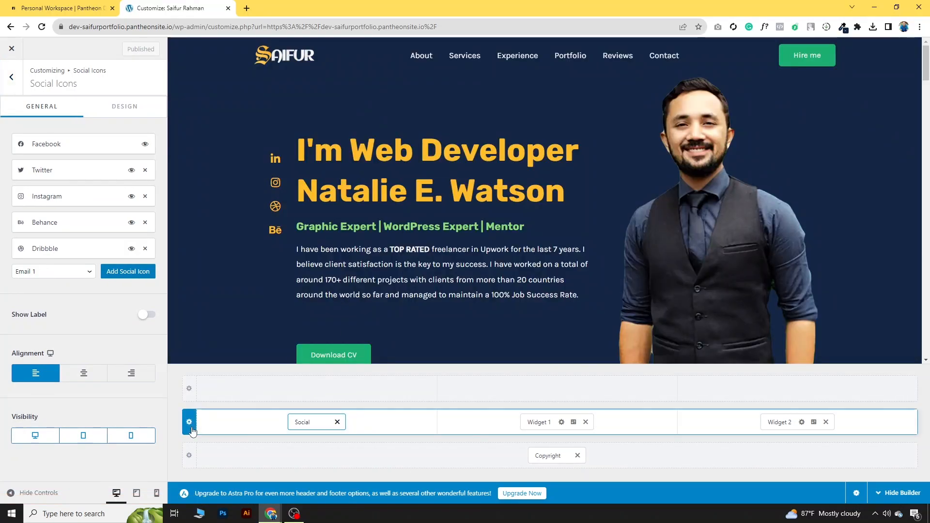
{"action": "left_click", "coordinate": [190, 423]}
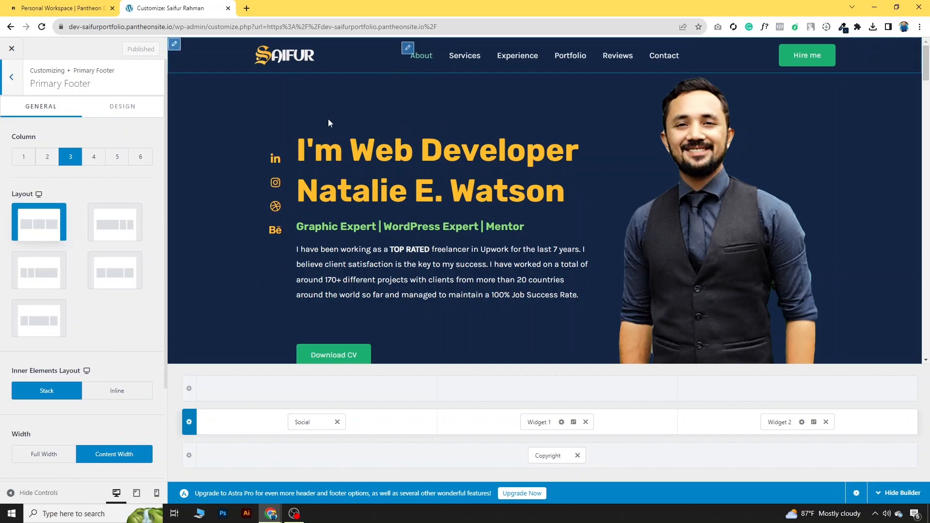
Step: Set the Primary Footer row's background colour to slate blue #1D3A48
{"action": "scroll", "coordinate": [425, 268], "scroll_direction": "down", "scroll_amount": 2}
{"action": "scroll", "coordinate": [425, 268], "scroll_direction": "up", "scroll_amount": 1}
{"action": "scroll", "coordinate": [425, 267], "scroll_direction": "down", "scroll_amount": 6}
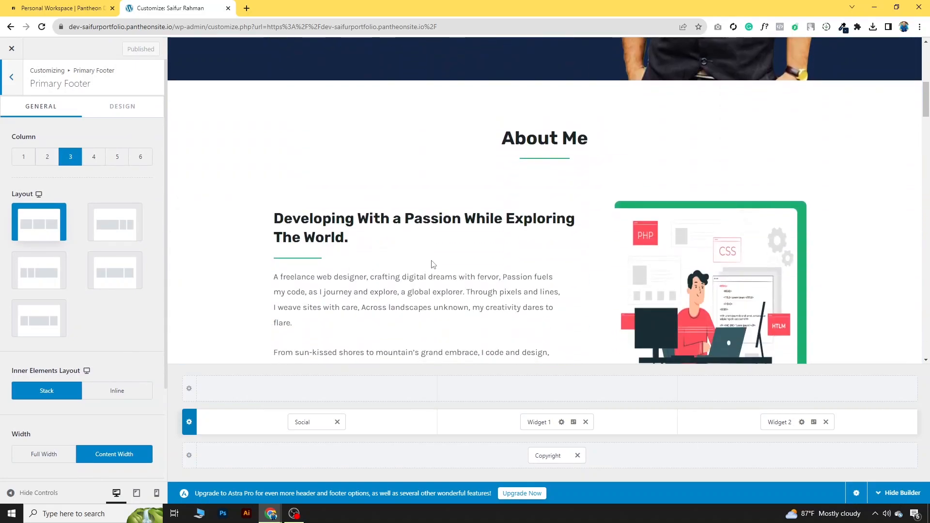
{"action": "scroll", "coordinate": [423, 301], "scroll_direction": "down", "scroll_amount": 15}
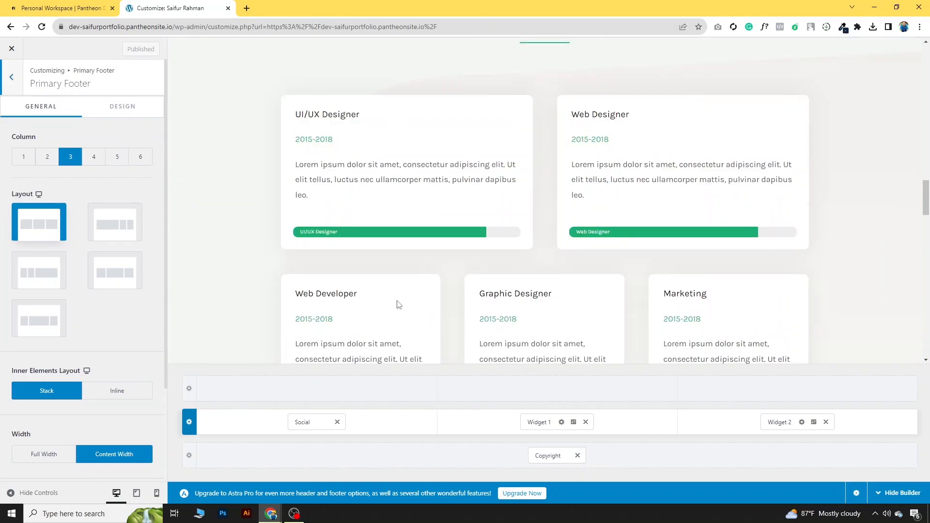
{"action": "scroll", "coordinate": [396, 304], "scroll_direction": "down", "scroll_amount": 12}
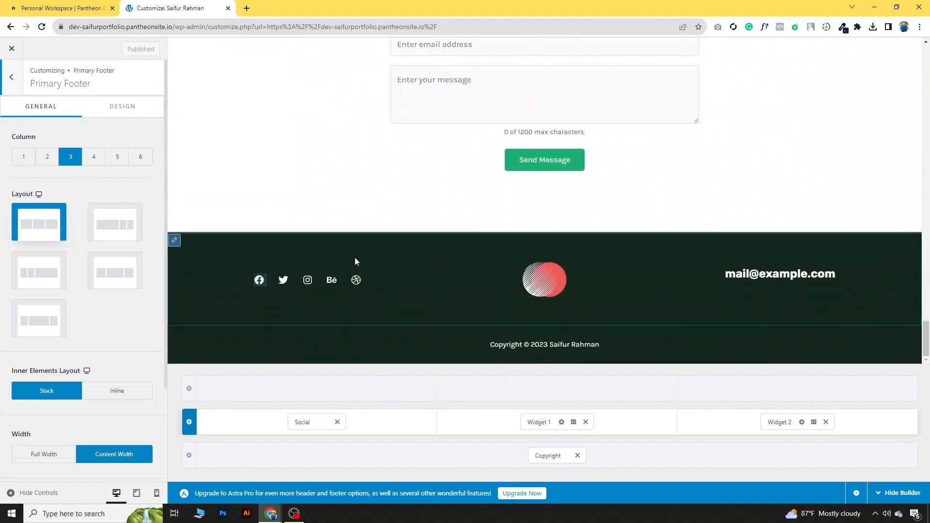
{"action": "left_click", "coordinate": [189, 423]}
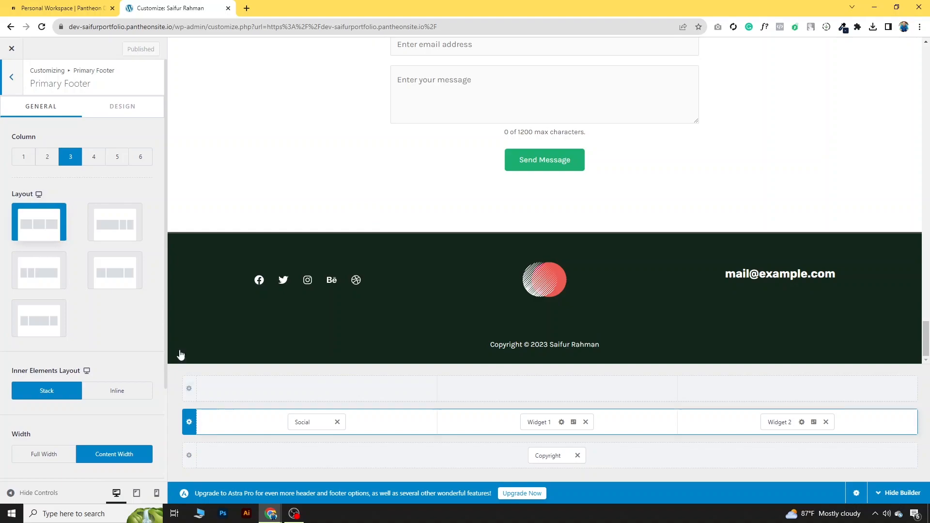
{"action": "left_click", "coordinate": [123, 107]}
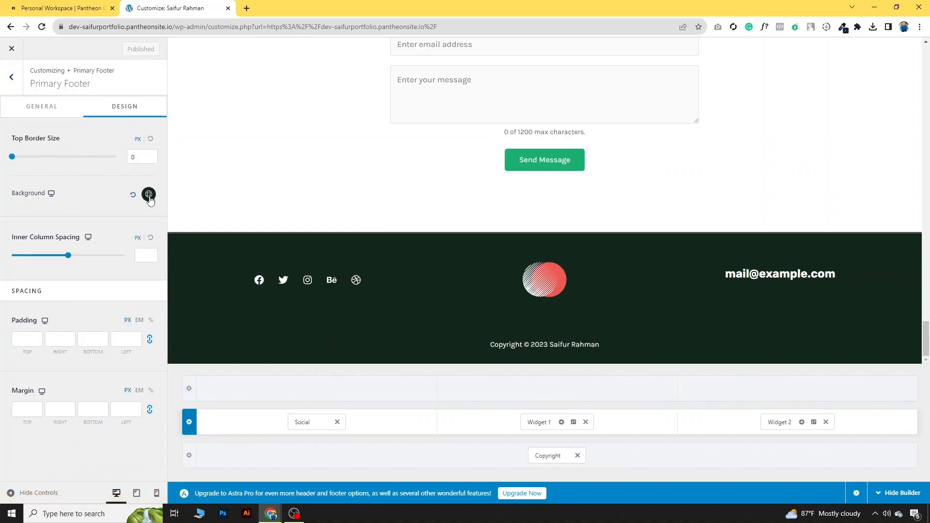
{"action": "left_click", "coordinate": [150, 194]}
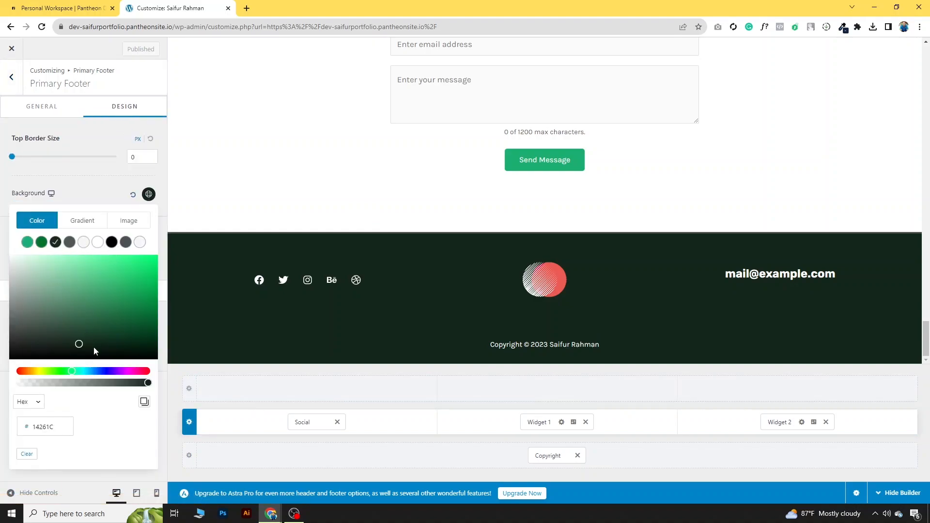
{"action": "left_click", "coordinate": [91, 371]}
{"action": "mouse_move", "coordinate": [92, 345]}
{"action": "left_mouse_down"}
{"action": "mouse_move", "coordinate": [103, 327]}
{"action": "mouse_move", "coordinate": [85, 332]}
{"action": "mouse_move", "coordinate": [99, 331]}
{"action": "left_mouse_up"}
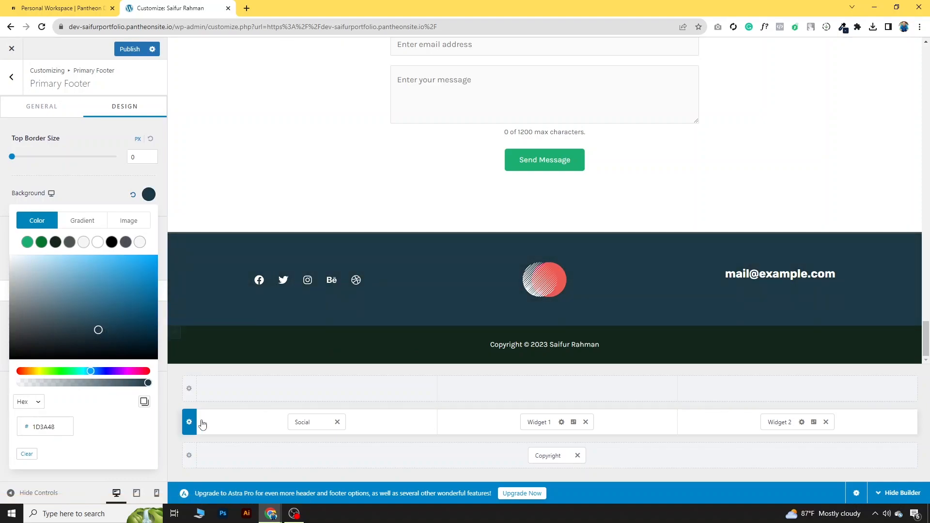
Step: Check the Facebook icon's link URL in the footer Social Icons
{"action": "left_click", "coordinate": [298, 421]}
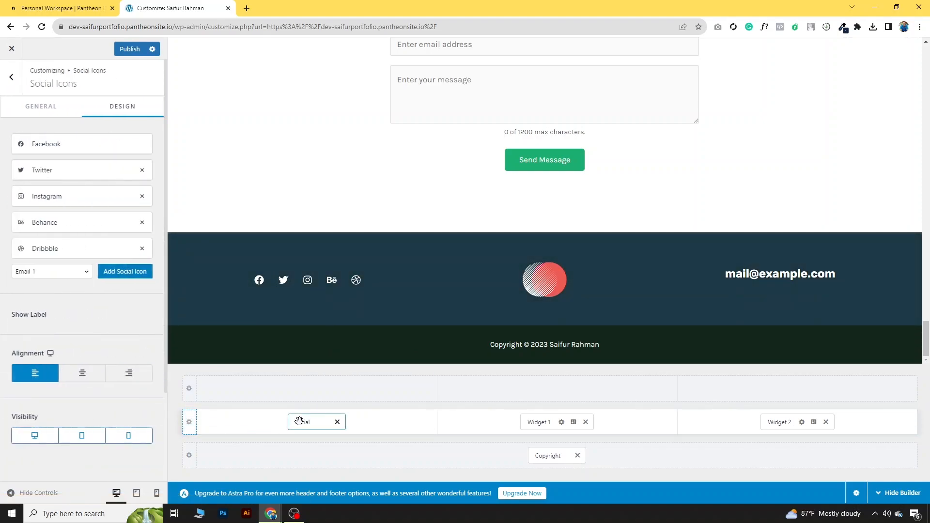
{"action": "left_click", "coordinate": [66, 148]}
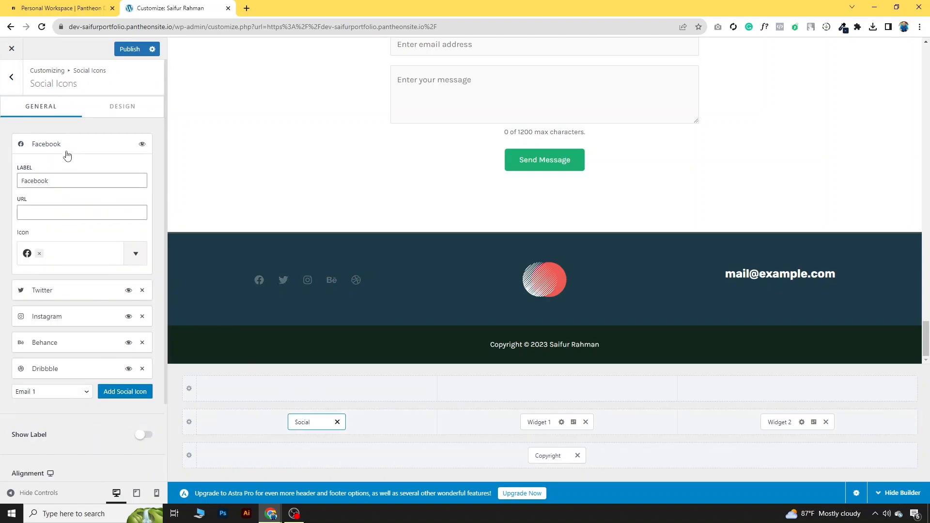
{"action": "left_click", "coordinate": [41, 212]}
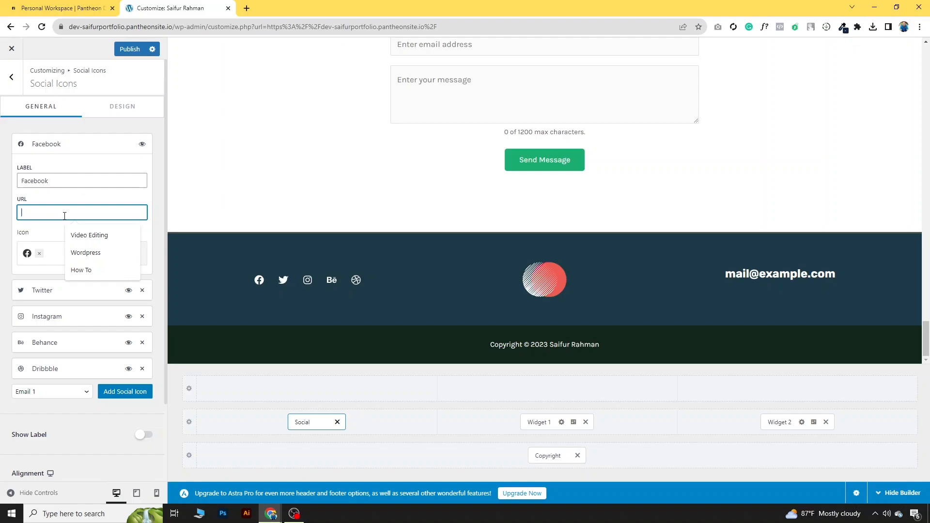
{"action": "left_click", "coordinate": [73, 199]}
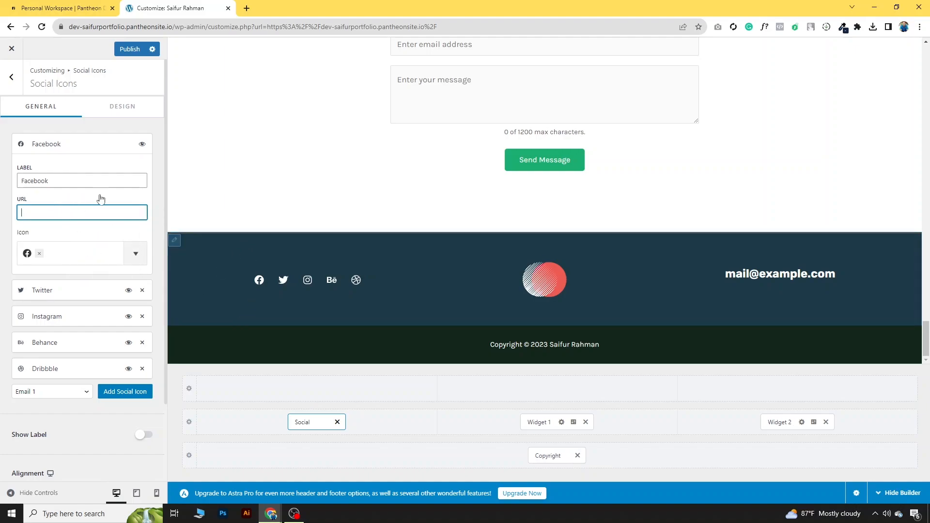
{"action": "left_click", "coordinate": [77, 145]}
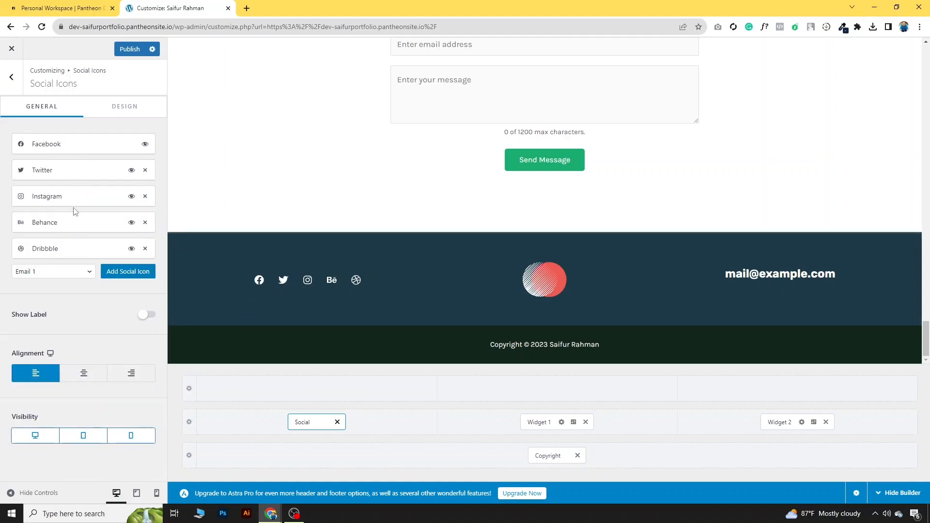
Step: Replace the Dribbble icon with a Linkedin icon and check its link settings
{"action": "left_click", "coordinate": [145, 249]}
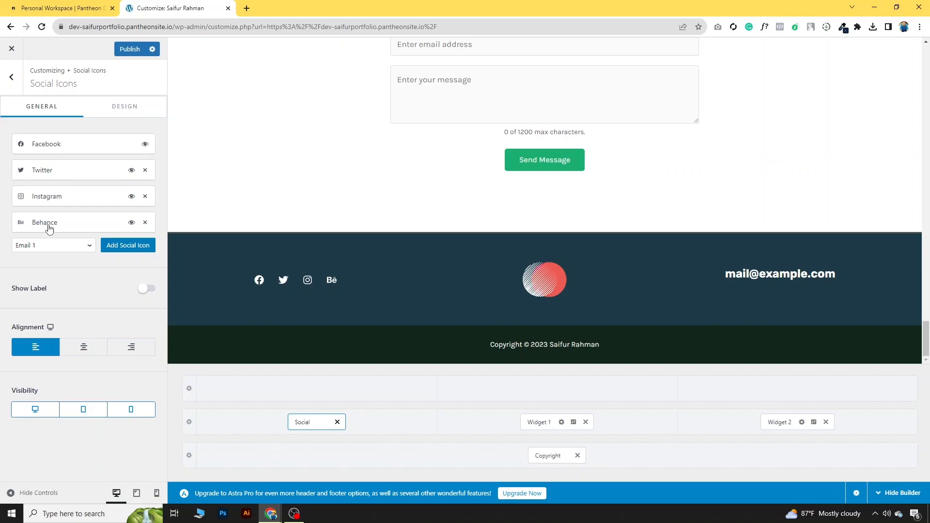
{"action": "left_click", "coordinate": [88, 247]}
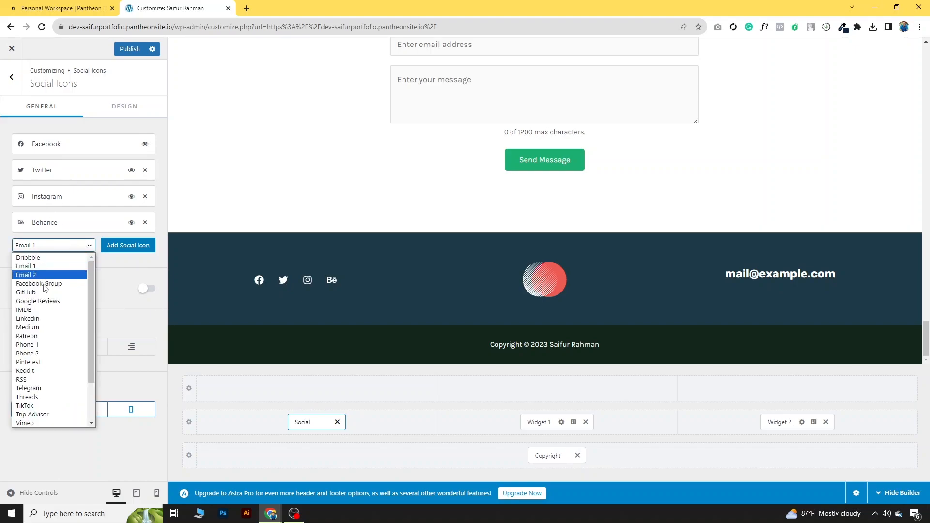
{"action": "scroll", "coordinate": [51, 285], "scroll_direction": "down", "scroll_amount": 2}
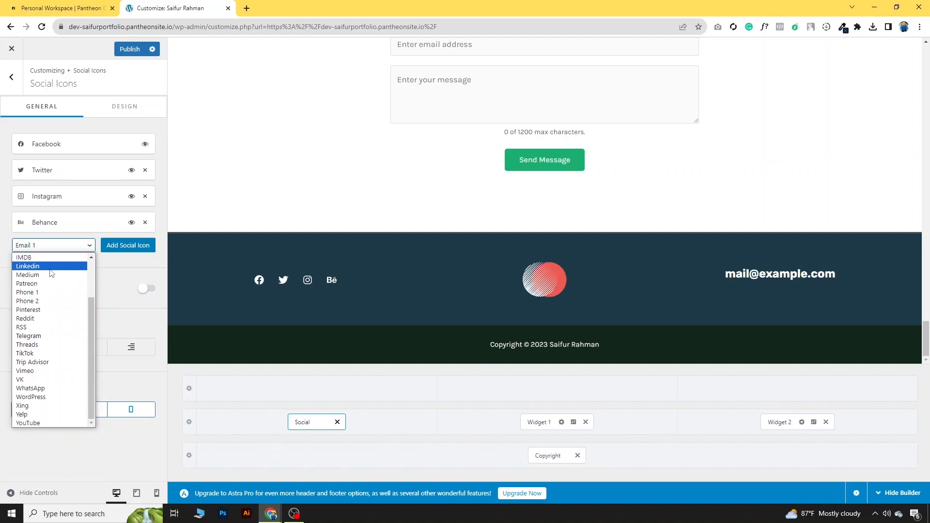
{"action": "left_click", "coordinate": [49, 266]}
{"action": "left_click", "coordinate": [127, 248]}
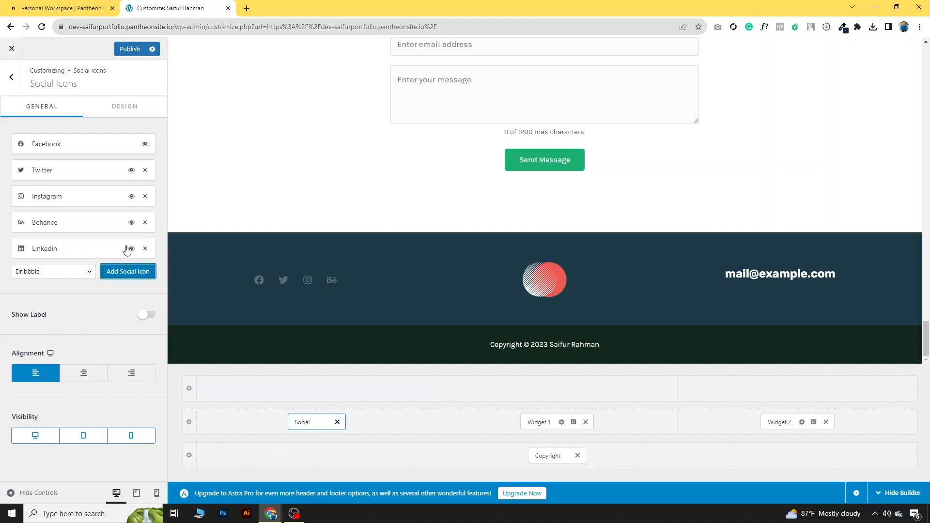
{"action": "left_click", "coordinate": [81, 252]}
{"action": "left_click", "coordinate": [36, 321]}
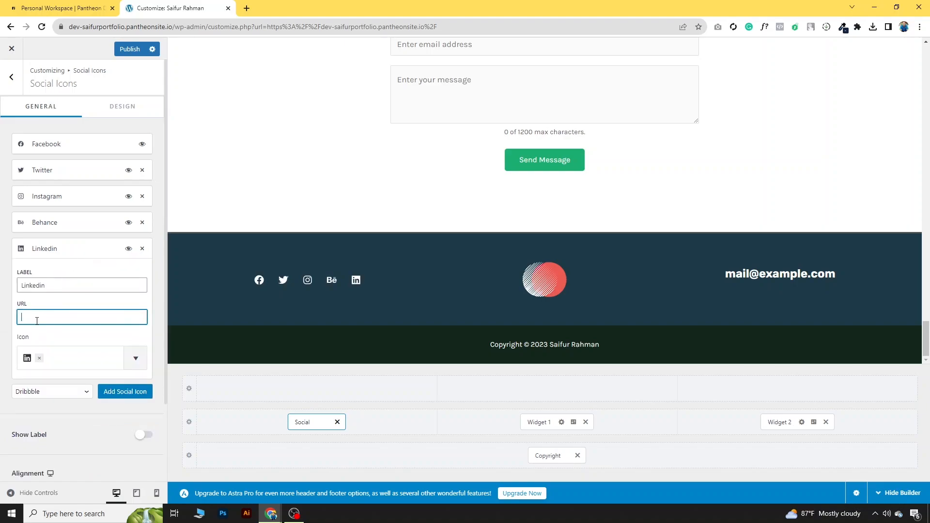
{"action": "left_click", "coordinate": [47, 260]}
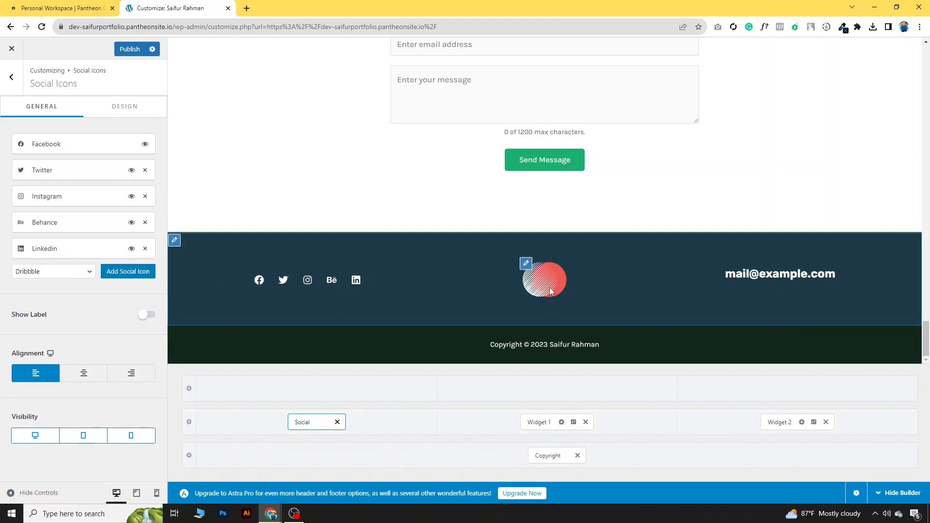
Step: Swap the red circle image in Footer Widget 1 for the S logo from the Media Library
{"action": "left_click", "coordinate": [527, 264]}
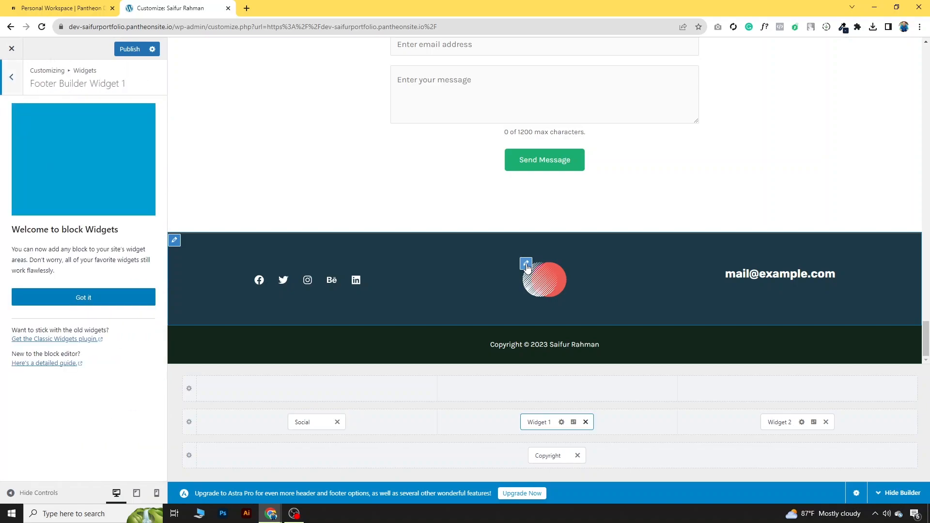
{"action": "left_click", "coordinate": [103, 303]}
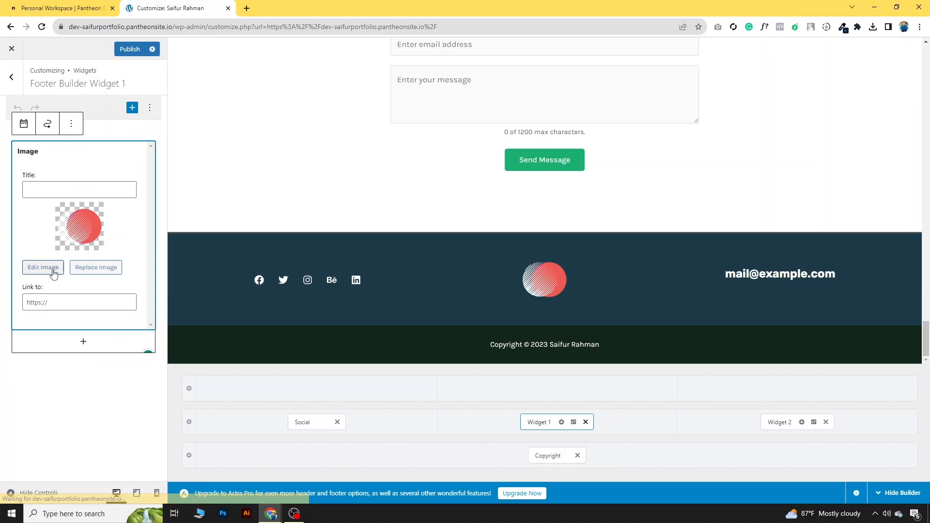
{"action": "left_click", "coordinate": [95, 269]}
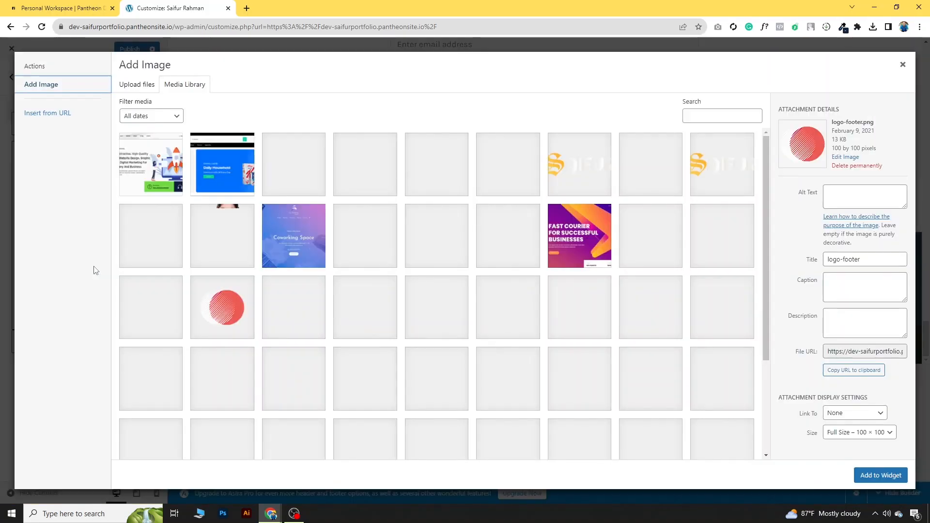
{"action": "left_click", "coordinate": [586, 187]}
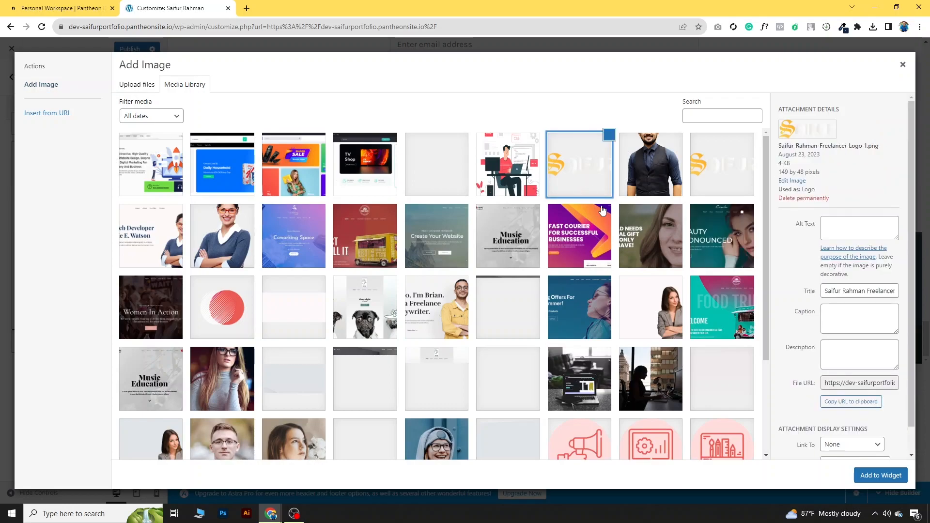
{"action": "left_click", "coordinate": [880, 476]}
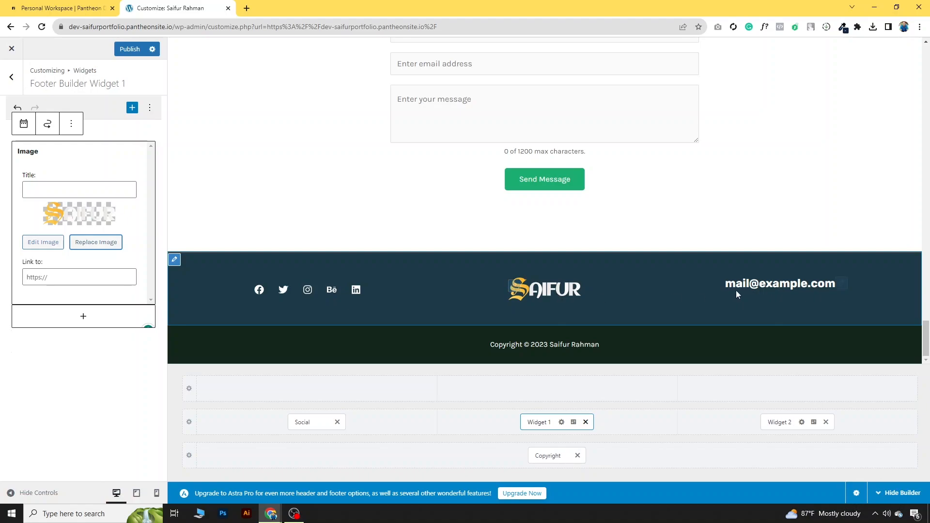
{"action": "left_click", "coordinate": [841, 284]}
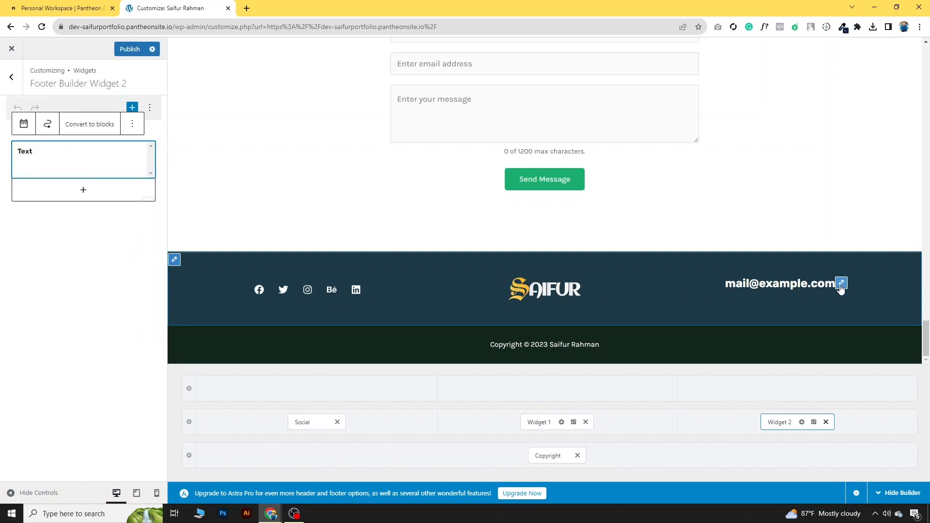
{"action": "triple_click", "coordinate": [86, 189]}
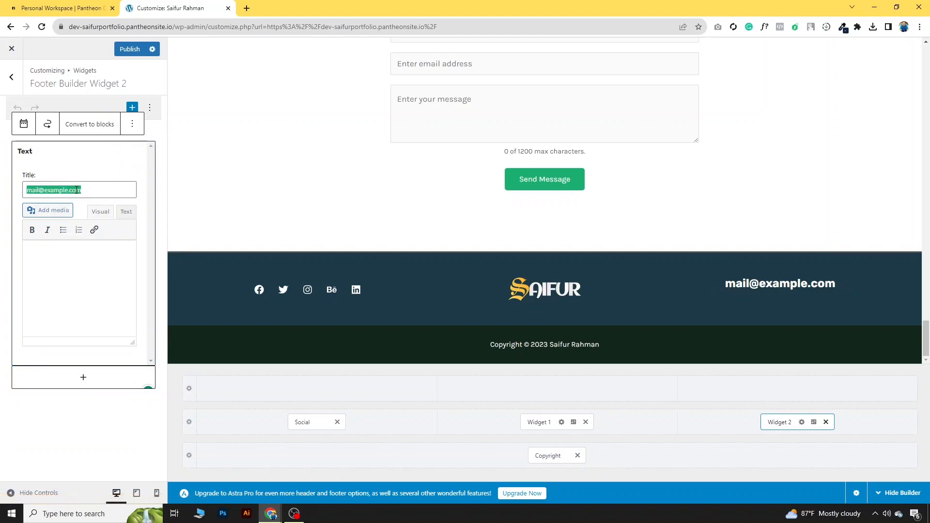
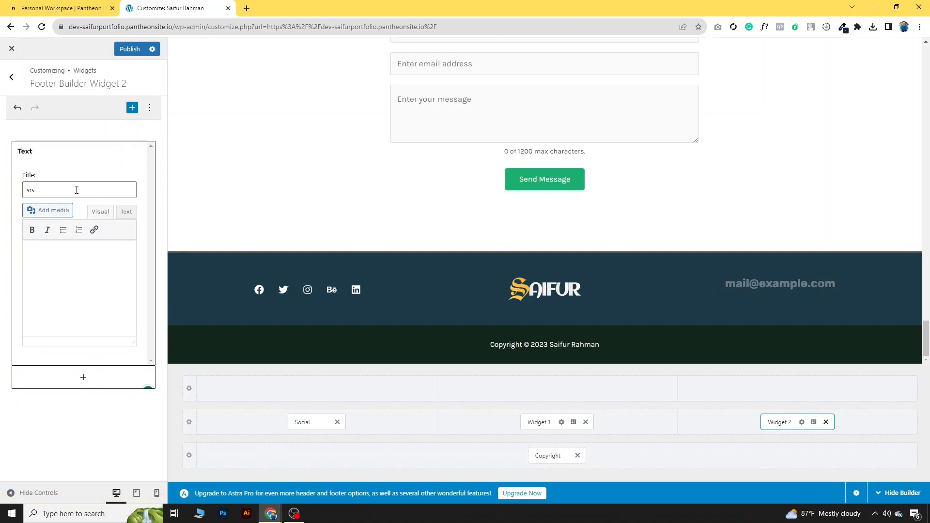
{"action": "left_click", "coordinate": [115, 258]}
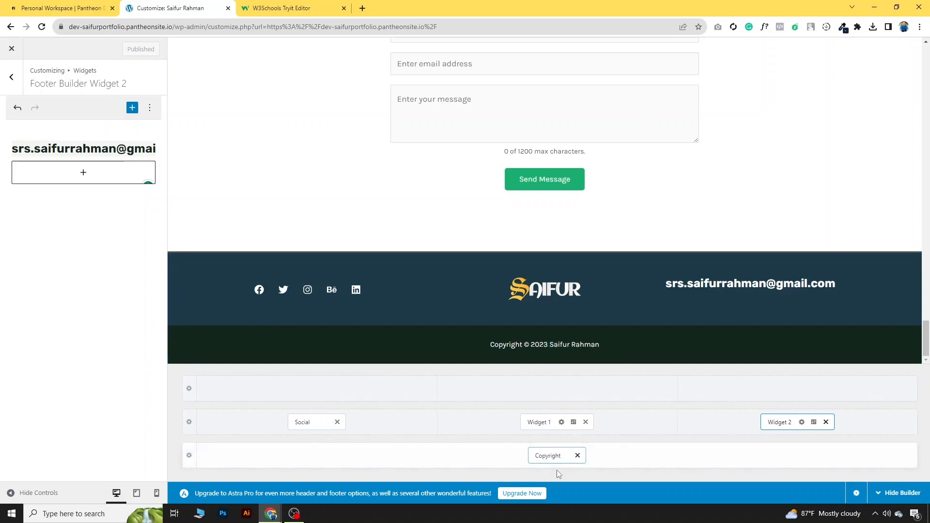
{"action": "left_click", "coordinate": [553, 456]}
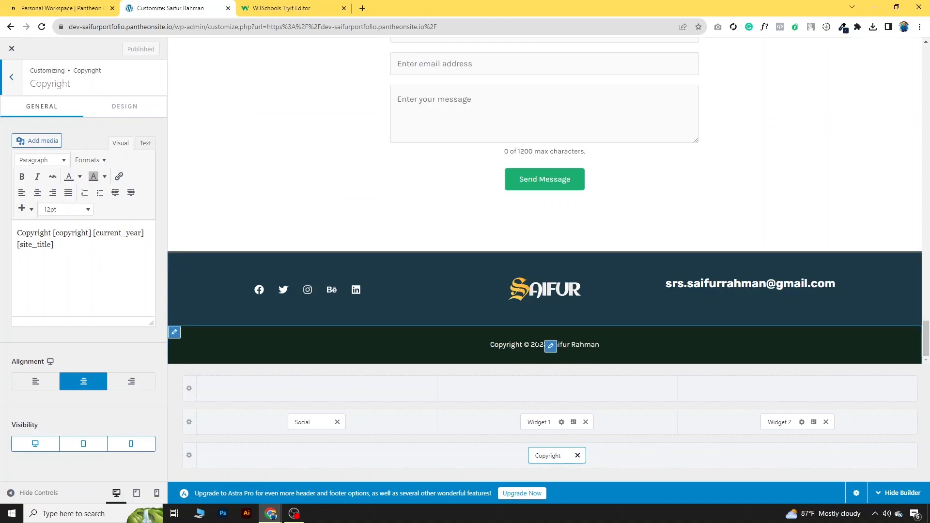
{"action": "left_click", "coordinate": [147, 232]}
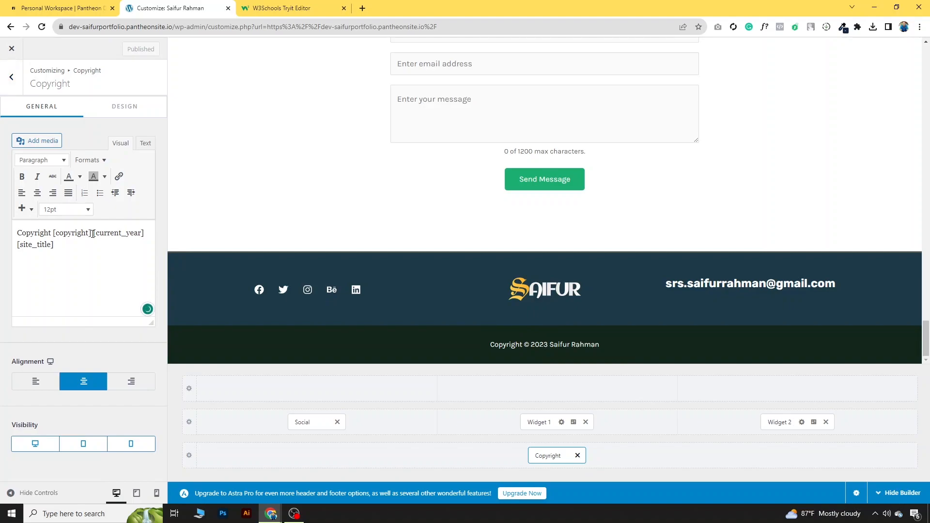
{"action": "type", "text": "asjdhsajdh"}
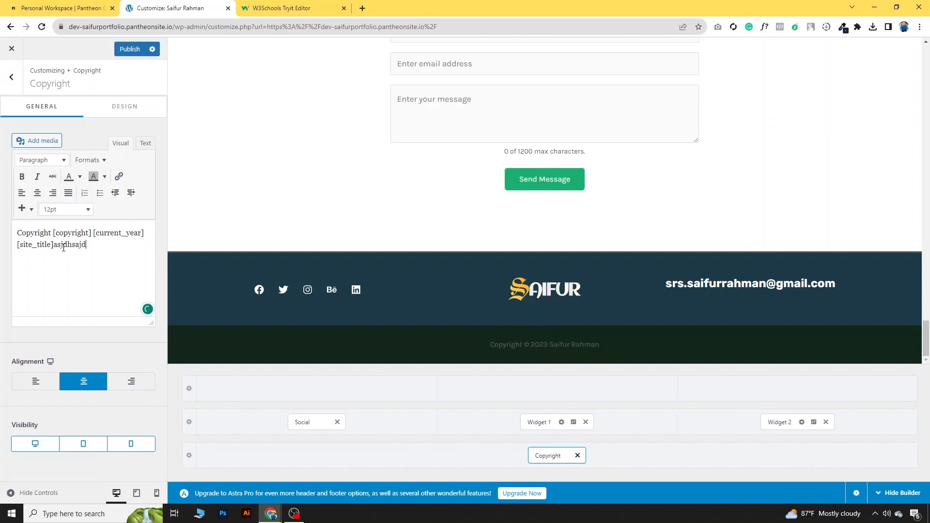
{"action": "left_click_drag", "start_coordinate": [91, 245], "coordinate": [54, 248]}
{"action": "key", "text": "BackSpace"}
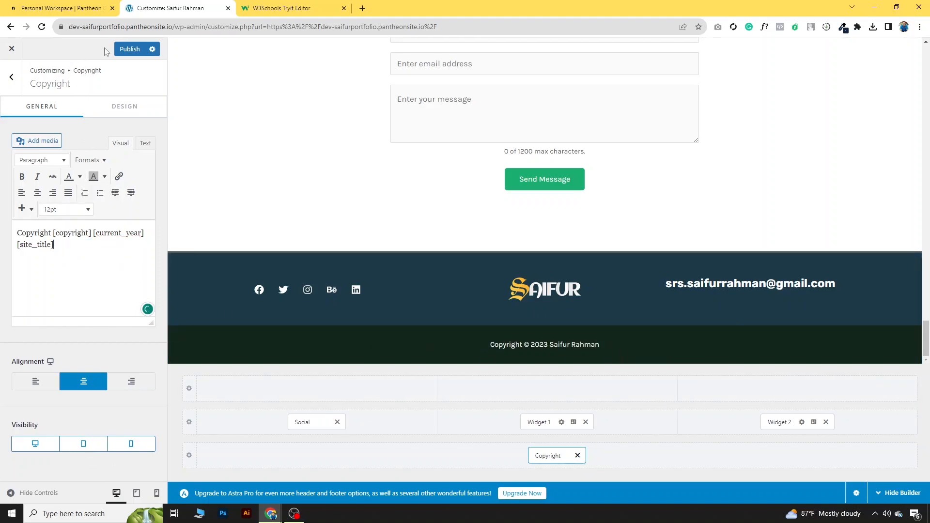
{"action": "left_click", "coordinate": [127, 49]}
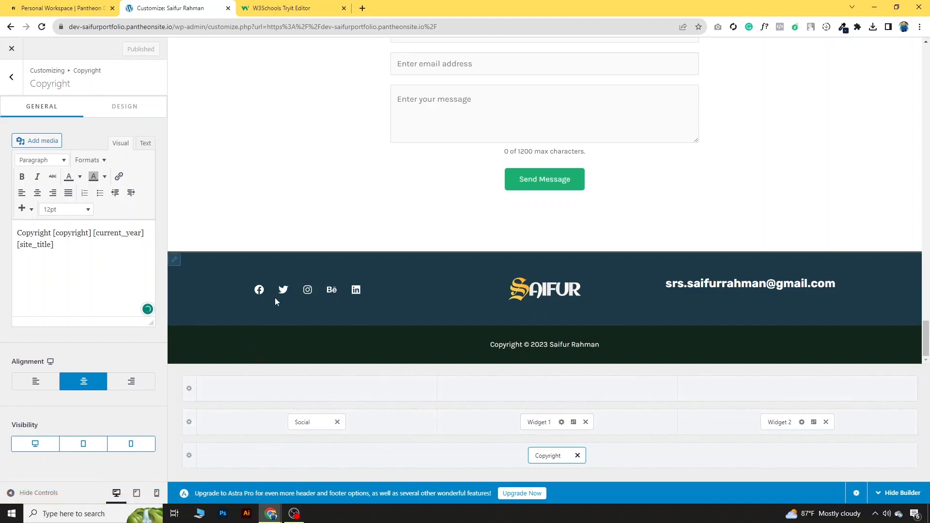
{"action": "scroll", "coordinate": [340, 264], "scroll_direction": "up", "scroll_amount": 3}
{"action": "scroll", "coordinate": [341, 264], "scroll_direction": "up", "scroll_amount": 1}
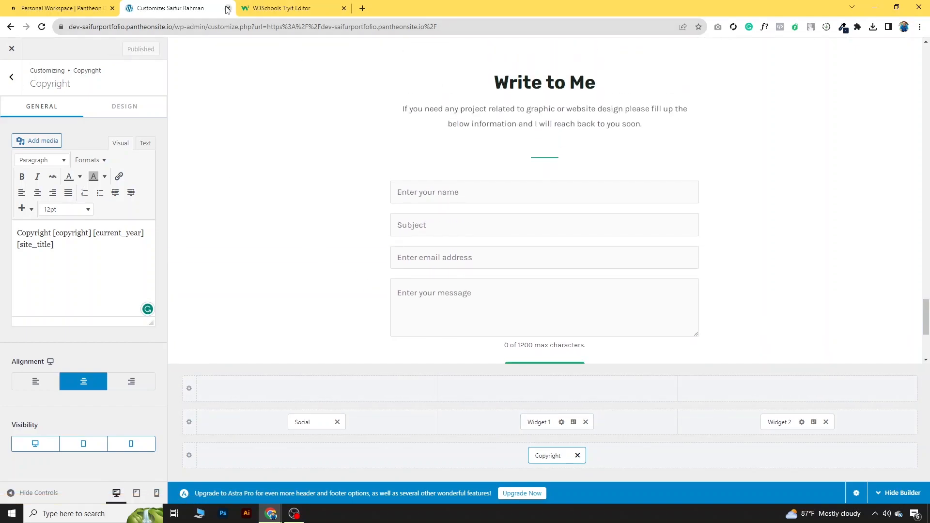
Step: Close the Customizer and scroll the live portfolio alongside the reference freelancer site
{"action": "left_click", "coordinate": [12, 49]}
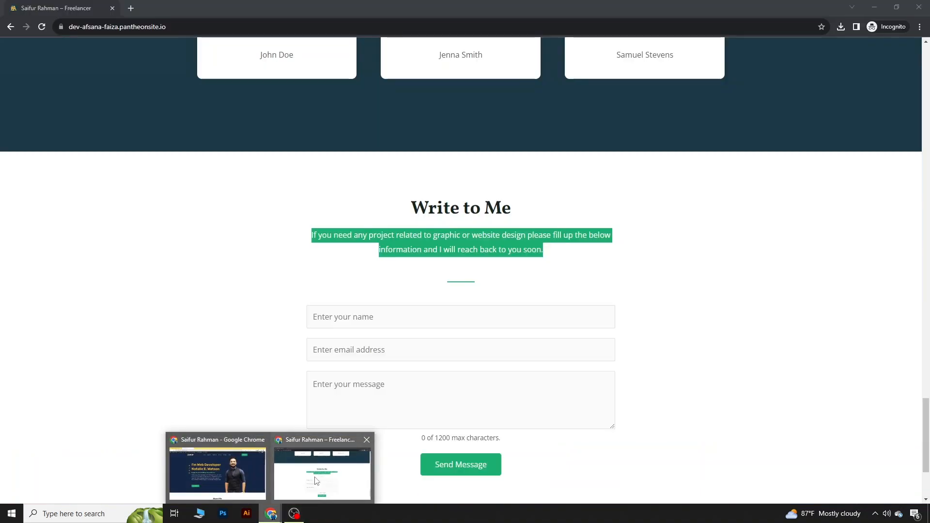
{"action": "left_click", "coordinate": [315, 479]}
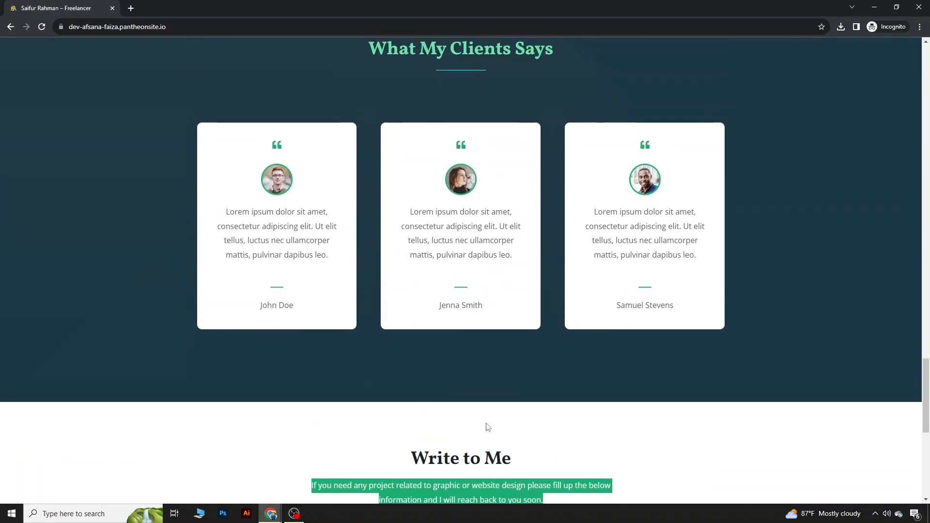
{"action": "scroll", "coordinate": [488, 427], "scroll_direction": "up", "scroll_amount": 20}
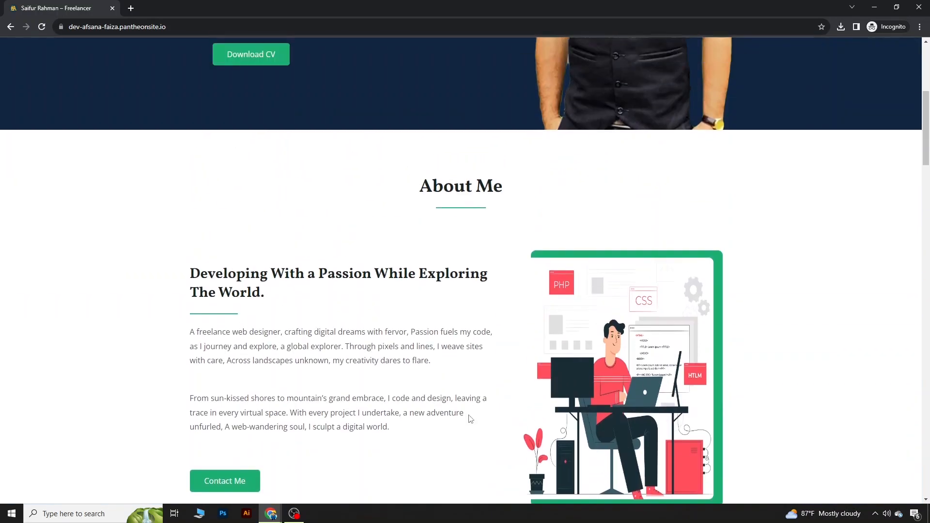
{"action": "scroll", "coordinate": [469, 419], "scroll_direction": "up", "scroll_amount": 5}
{"action": "mouse_move", "coordinate": [271, 511]}
{"action": "left_click", "coordinate": [279, 437]}
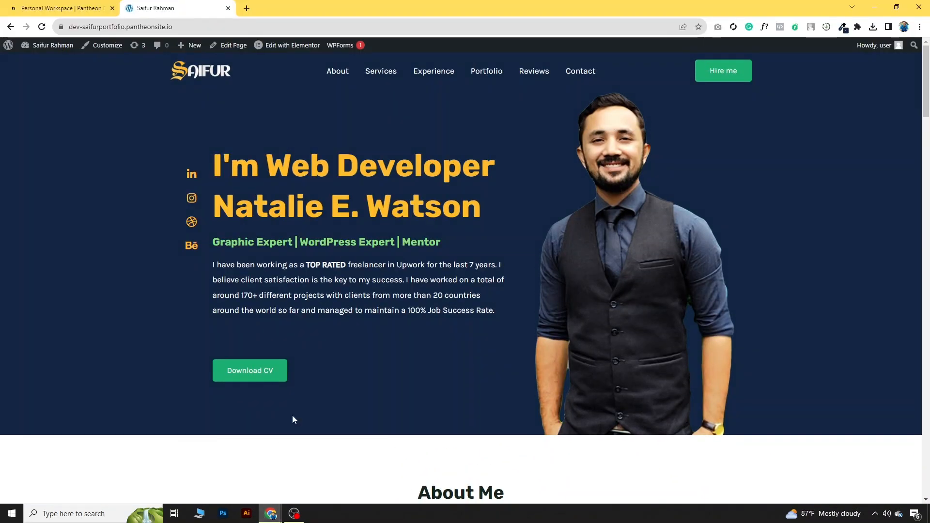
{"action": "scroll", "coordinate": [420, 358], "scroll_direction": "down", "scroll_amount": 20}
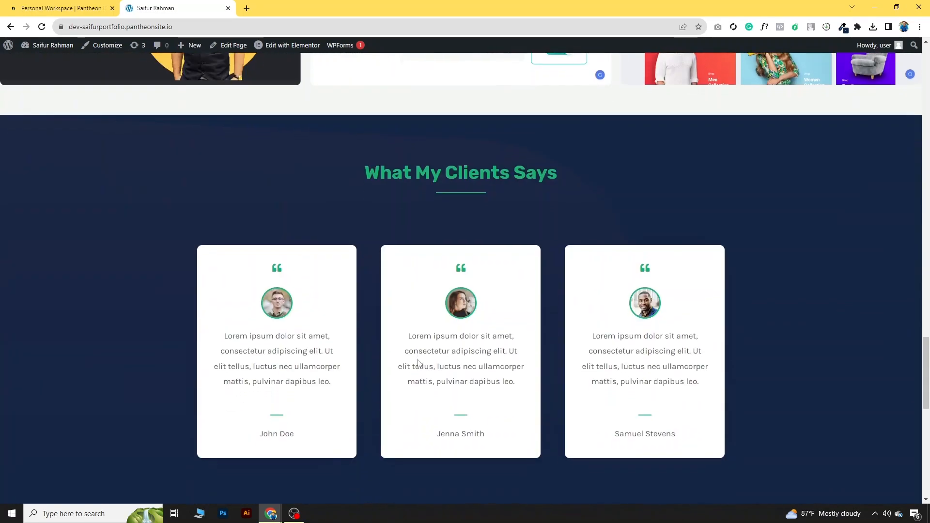
{"action": "scroll", "coordinate": [419, 364], "scroll_direction": "down", "scroll_amount": 10}
{"action": "left_click_drag", "start_coordinate": [927, 423], "coordinate": [927, 49]}
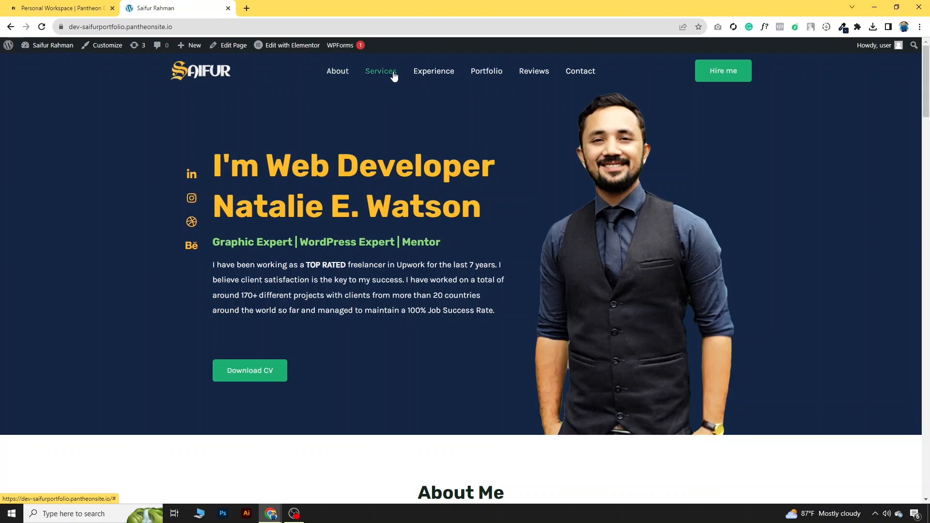
Step: Compare the Services navigation link on the reference site and the live portfolio
{"action": "left_click", "coordinate": [315, 472]}
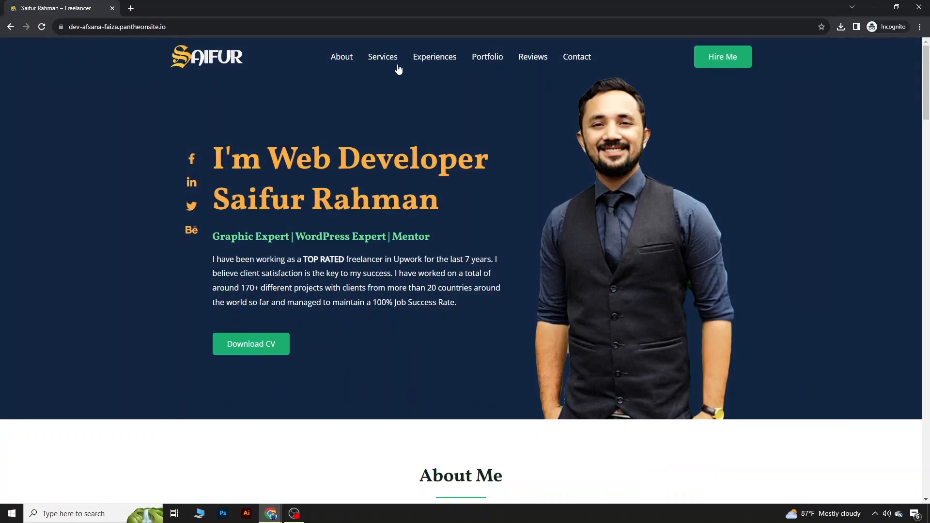
{"action": "left_click", "coordinate": [383, 57]}
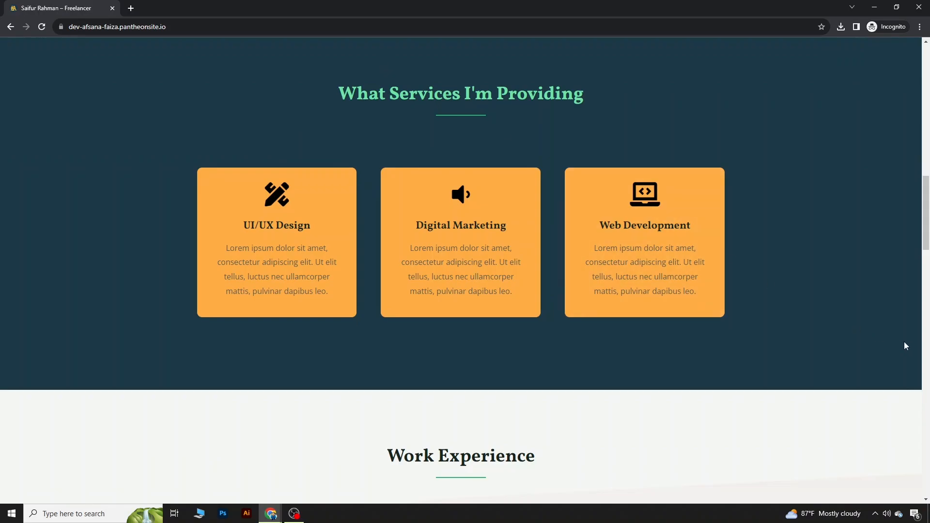
{"action": "mouse_move", "coordinate": [271, 515]}
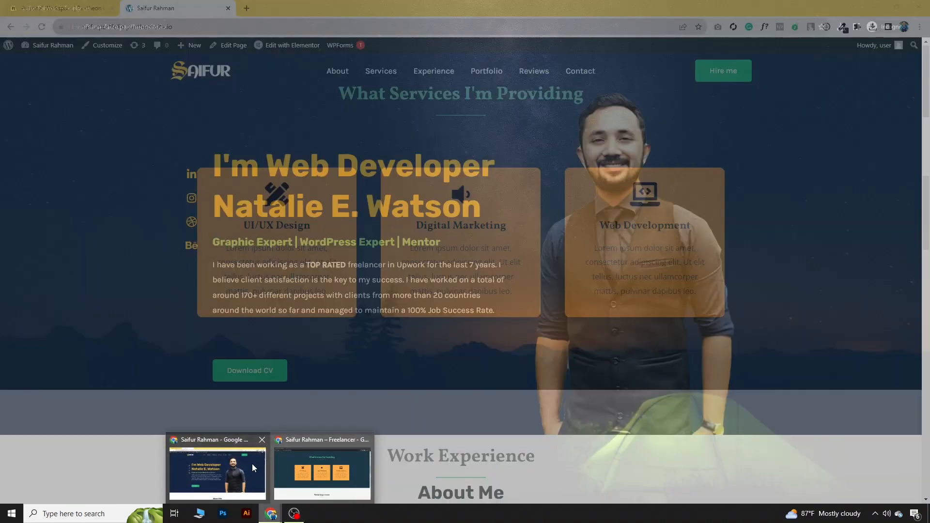
{"action": "left_click", "coordinate": [252, 463]}
{"action": "left_click", "coordinate": [382, 71]}
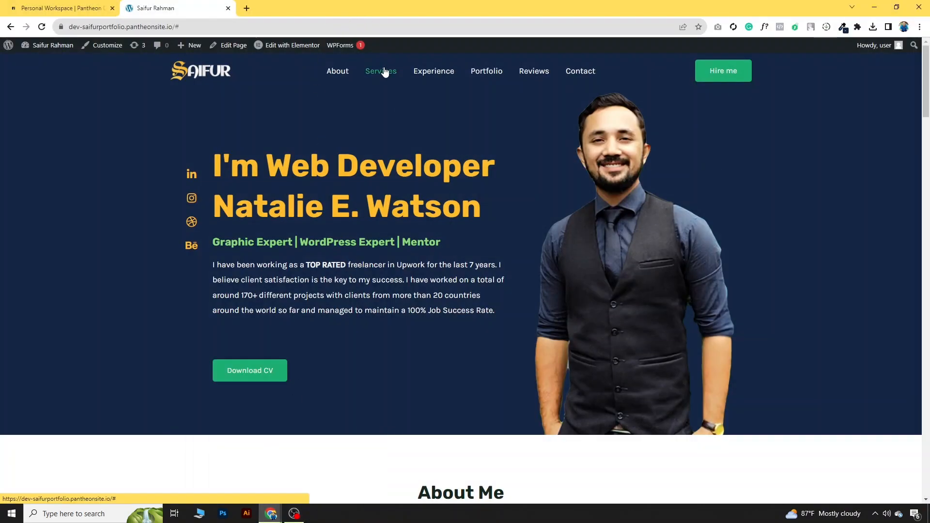
{"action": "left_click", "coordinate": [751, 146]}
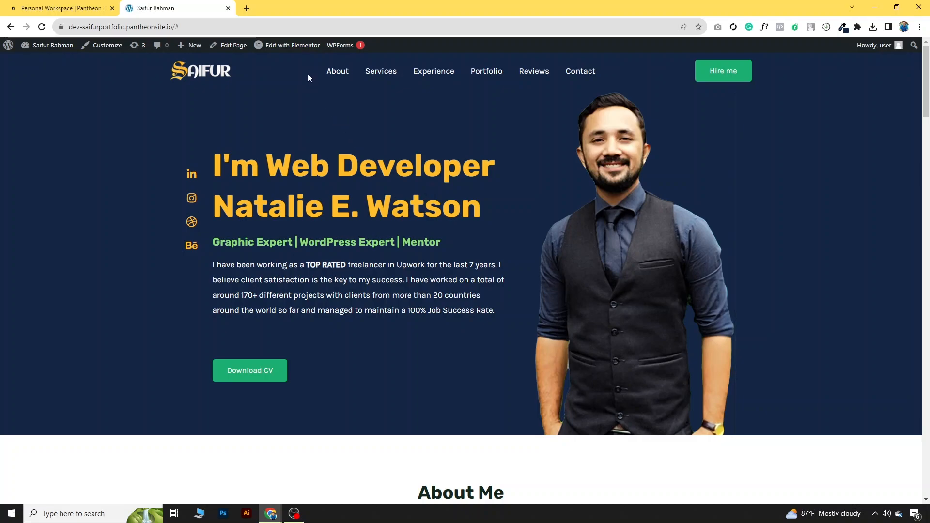
Step: Open the Home page in the Elementor editor in a new tab
{"action": "right_click", "coordinate": [283, 47]}
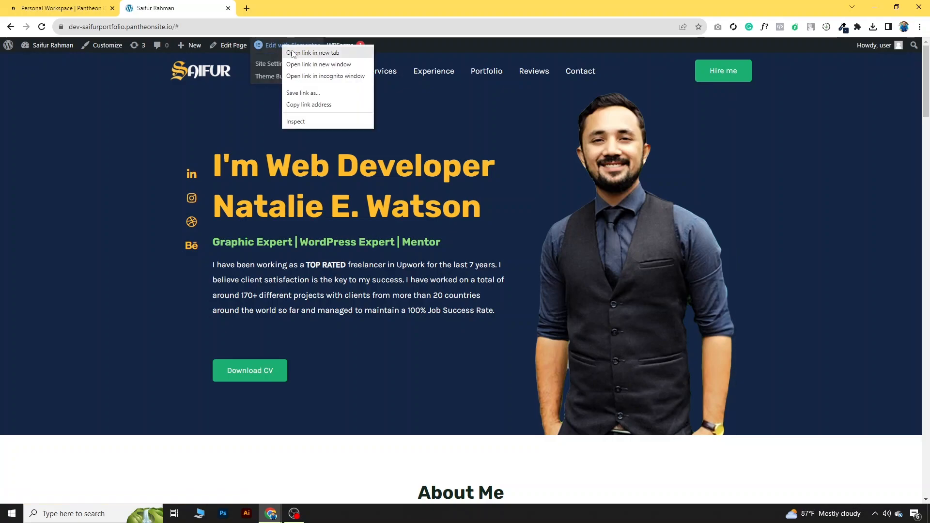
{"action": "left_click", "coordinate": [293, 53]}
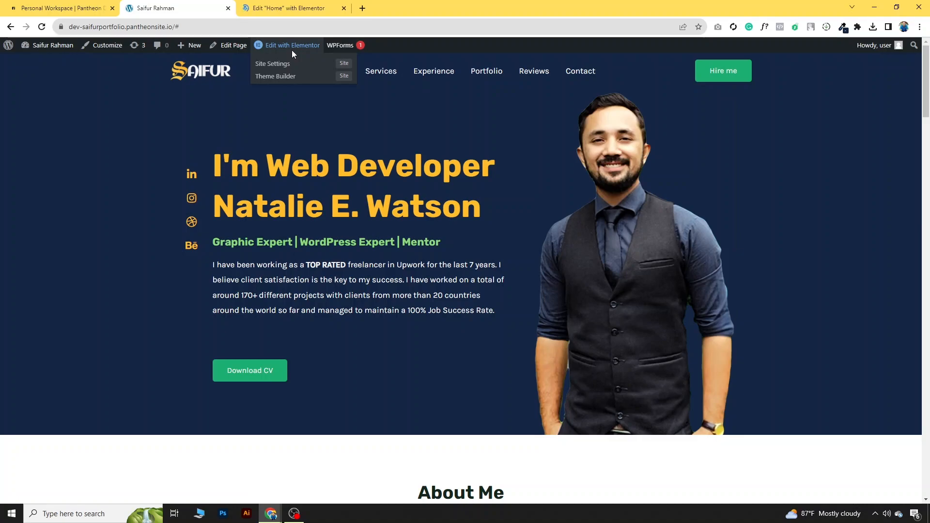
{"action": "left_click", "coordinate": [279, 3]}
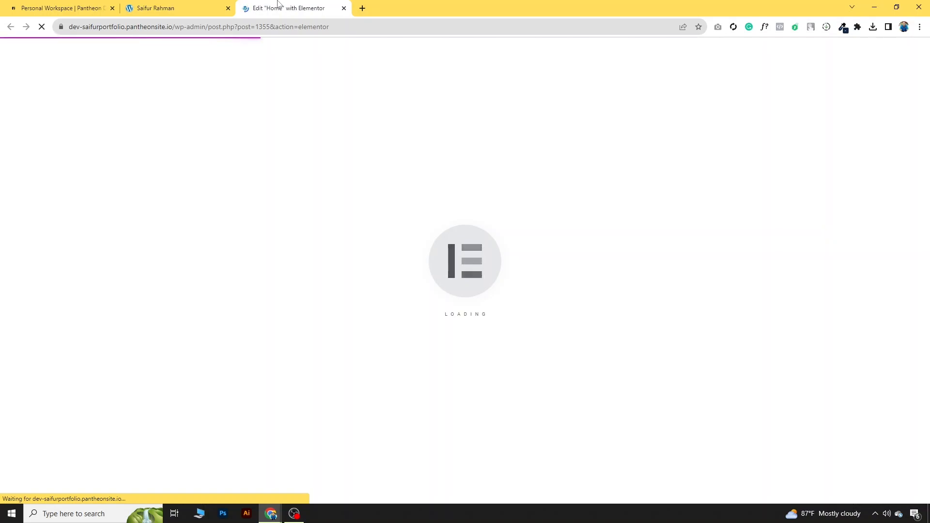
{"action": "scroll", "coordinate": [624, 350], "scroll_direction": "down", "scroll_amount": 2}
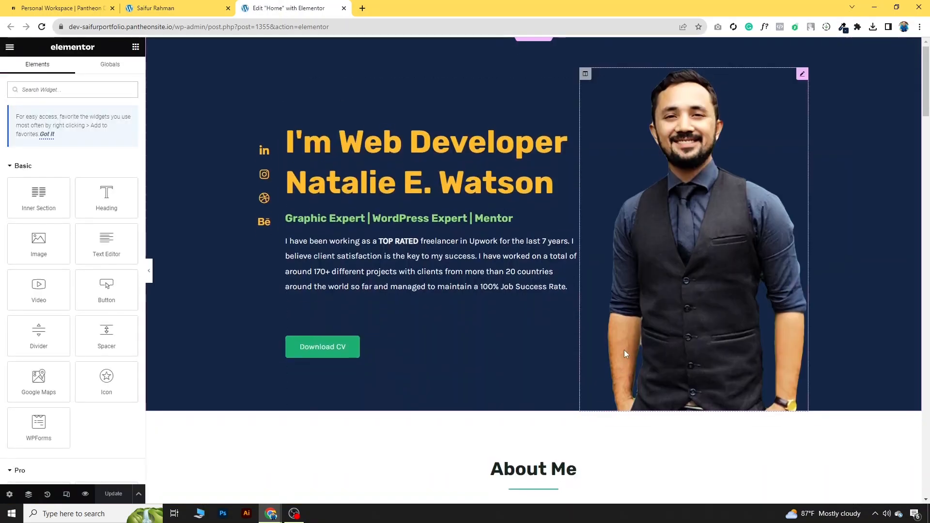
{"action": "scroll", "coordinate": [653, 314], "scroll_direction": "down", "scroll_amount": 3}
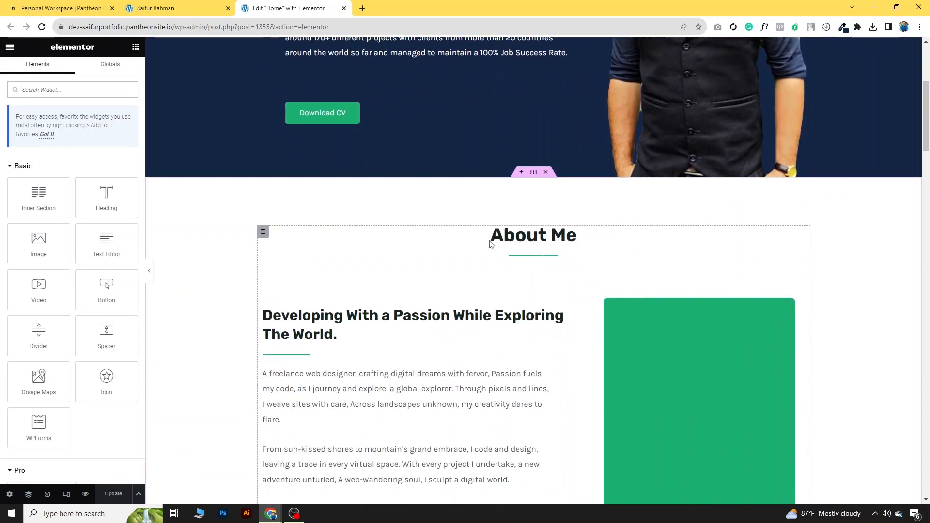
Step: Give the About Me section the CSS ID about
{"action": "left_click", "coordinate": [534, 173]}
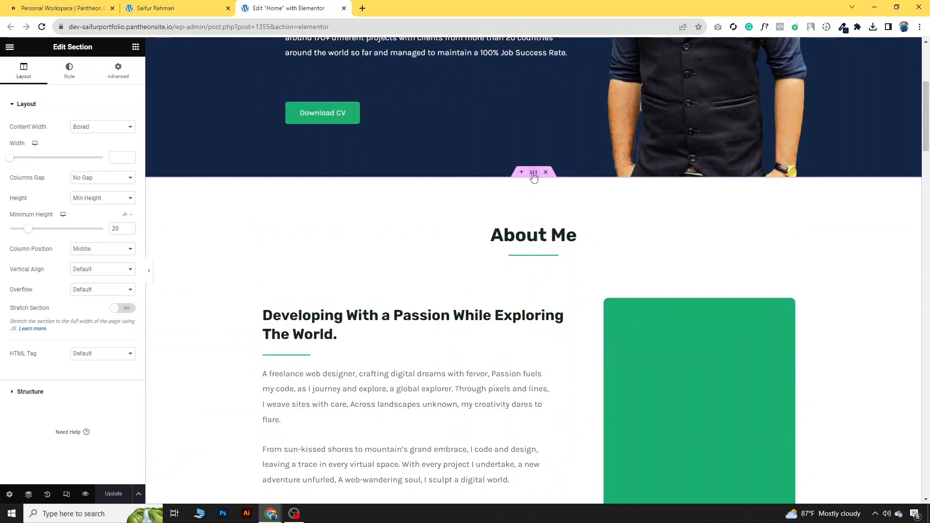
{"action": "left_click", "coordinate": [121, 75]}
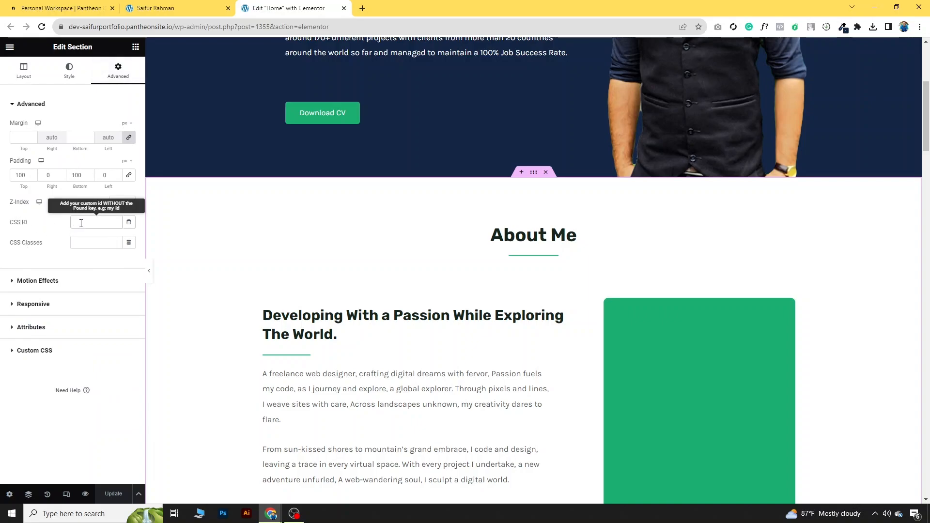
{"action": "type", "text": "about"}
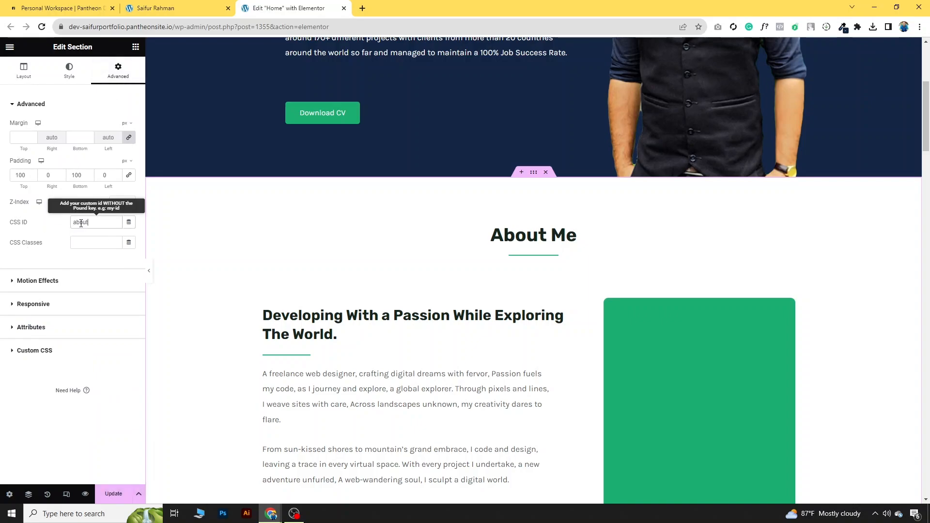
{"action": "left_click_drag", "start_coordinate": [95, 223], "coordinate": [68, 224]}
{"action": "left_click", "coordinate": [91, 221]}
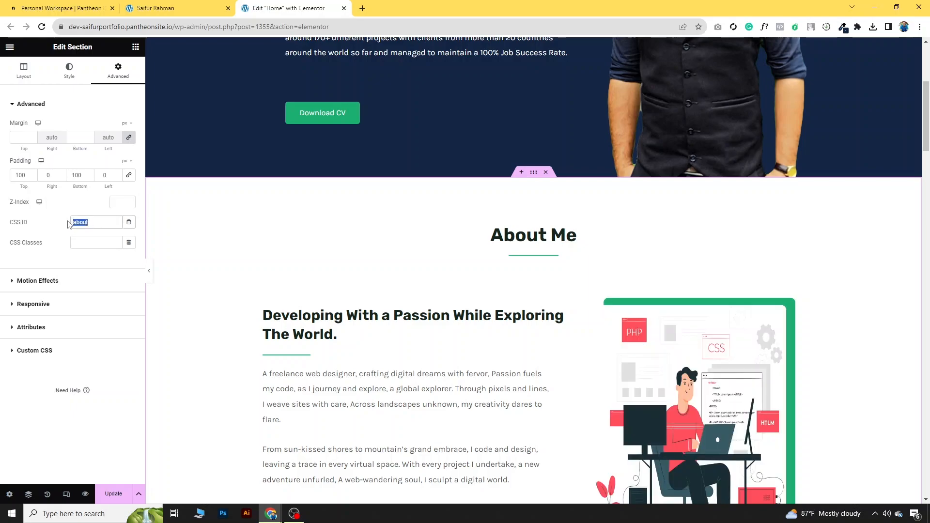
Step: Check the Advanced CSS IDs of the Services, Work Experience and My Portfolio sections
{"action": "scroll", "coordinate": [518, 291], "scroll_direction": "down", "scroll_amount": 8}
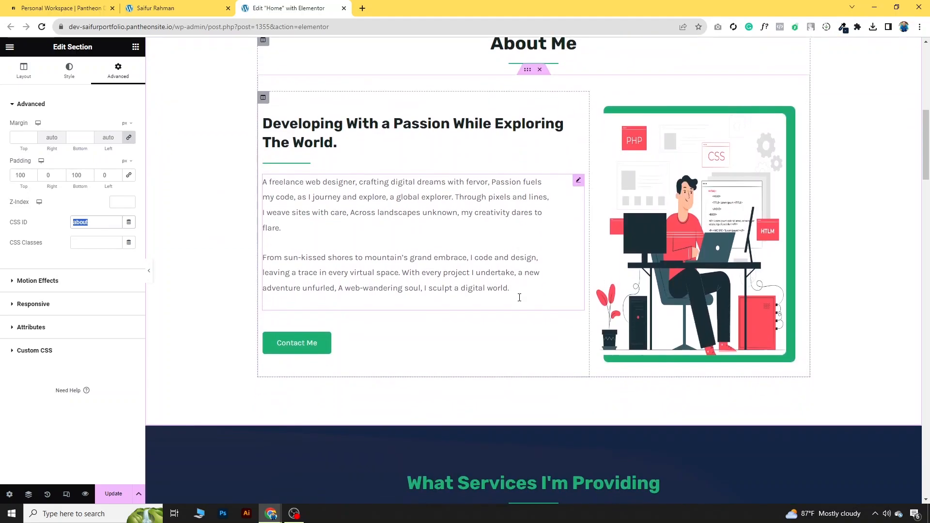
{"action": "left_click", "coordinate": [535, 227]}
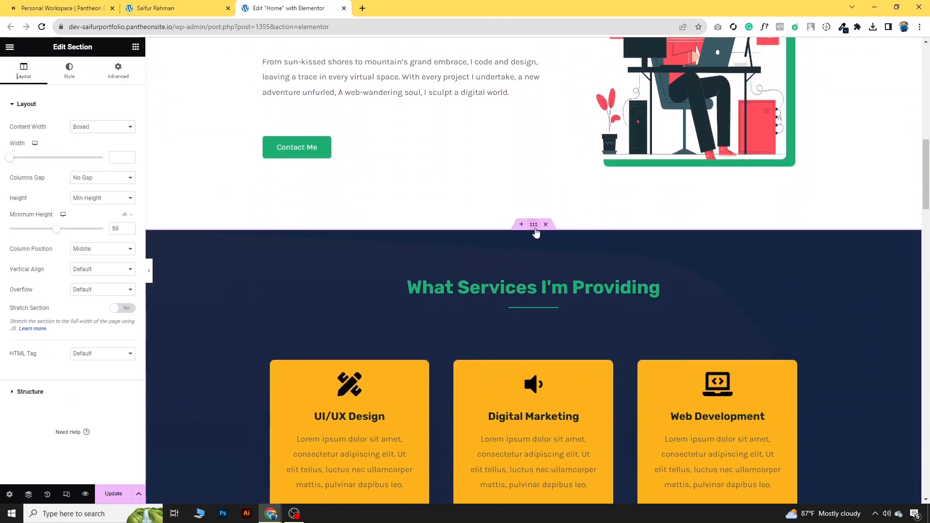
{"action": "left_click", "coordinate": [118, 71]}
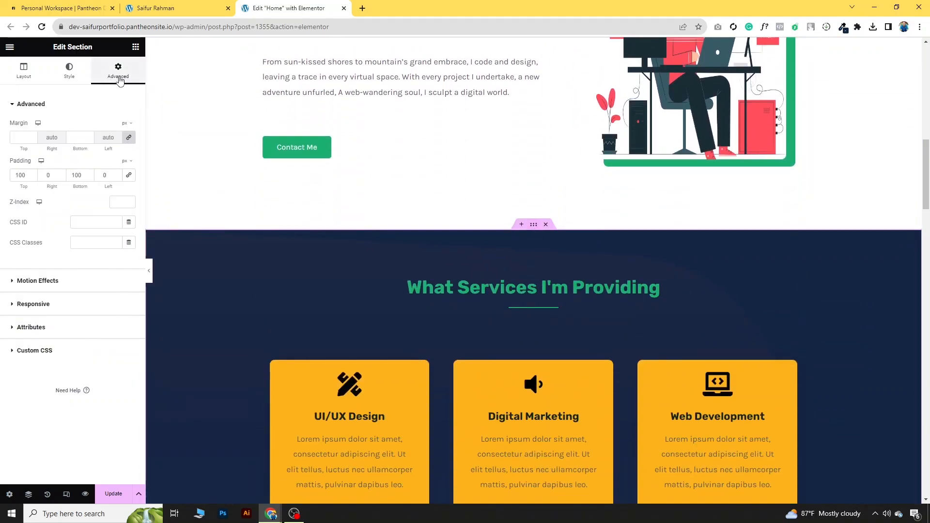
{"action": "left_click", "coordinate": [102, 223]}
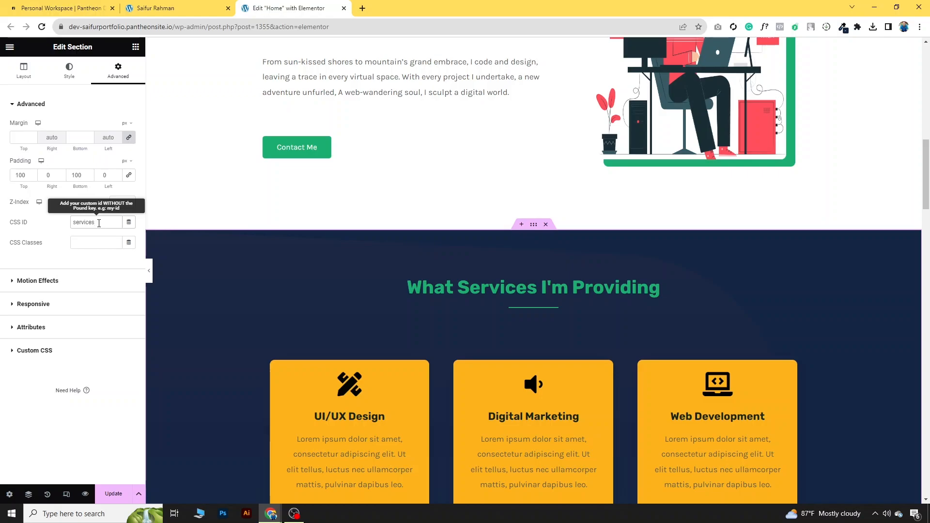
{"action": "scroll", "coordinate": [569, 303], "scroll_direction": "down", "scroll_amount": 8}
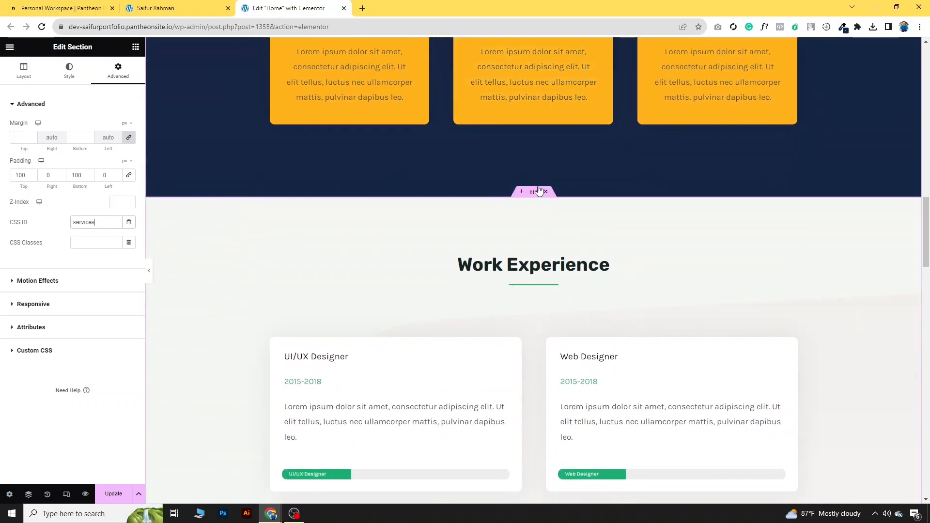
{"action": "left_click", "coordinate": [533, 192]}
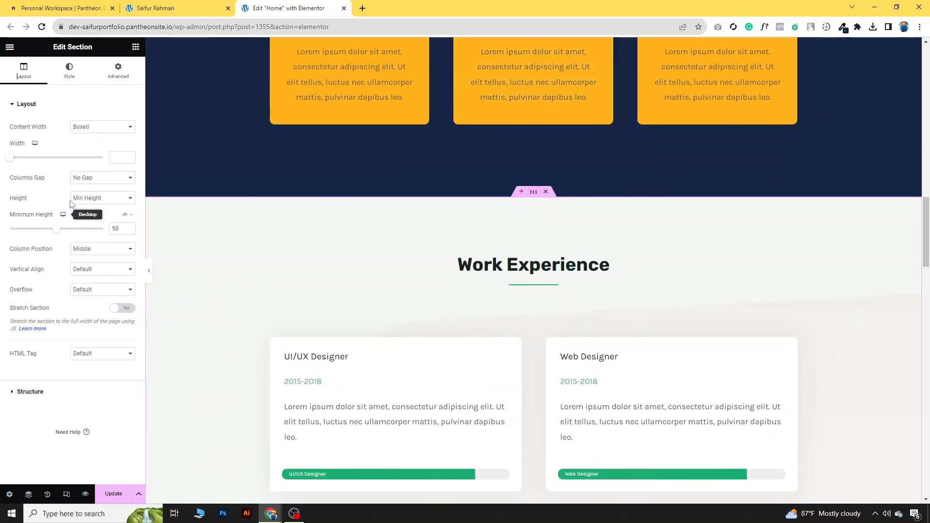
{"action": "left_click", "coordinate": [118, 72]}
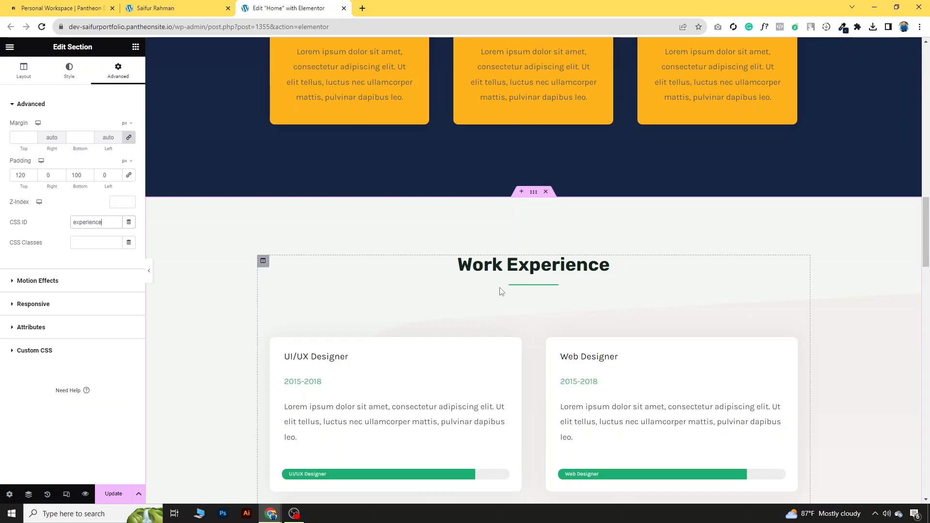
{"action": "scroll", "coordinate": [501, 293], "scroll_direction": "down", "scroll_amount": 10}
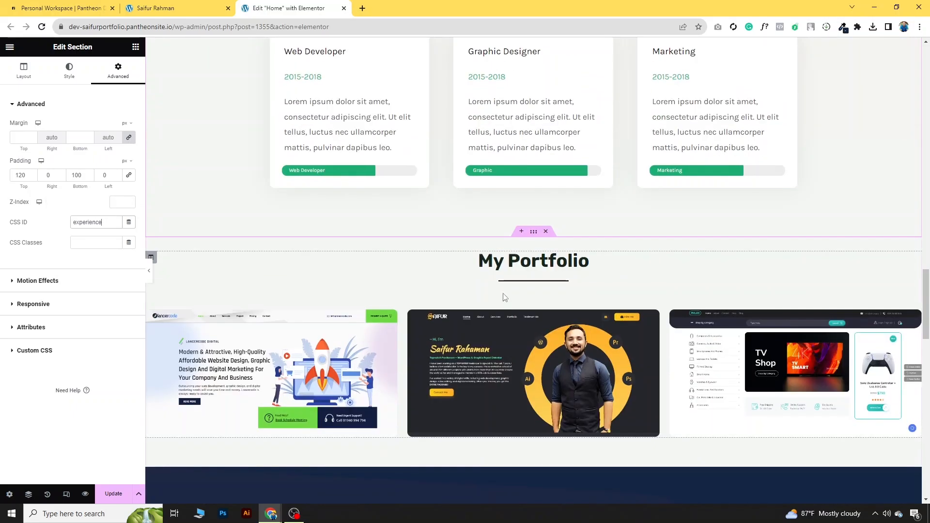
{"action": "left_click", "coordinate": [533, 231]}
{"action": "left_click", "coordinate": [117, 77]}
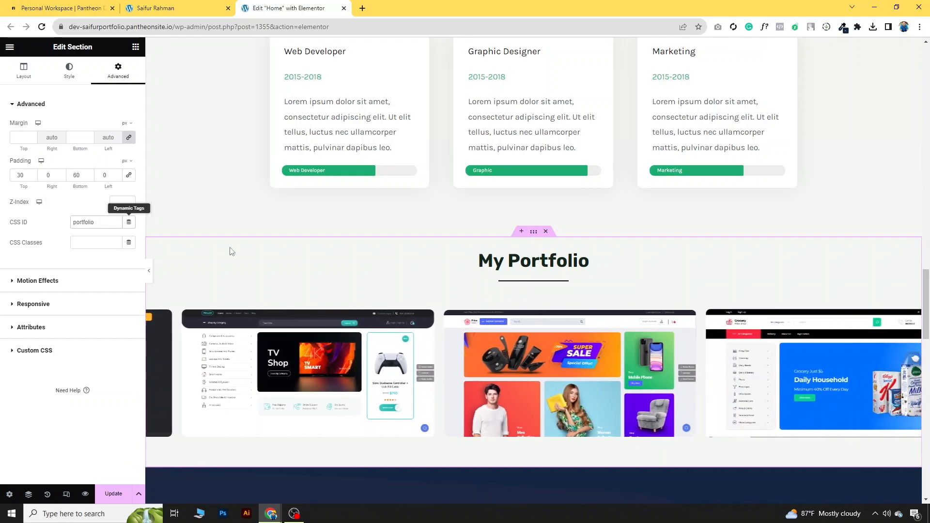
{"action": "scroll", "coordinate": [490, 291], "scroll_direction": "down", "scroll_amount": 6}
Step: Give the What My Clients Says section the CSS ID review
{"action": "left_click", "coordinate": [534, 172]}
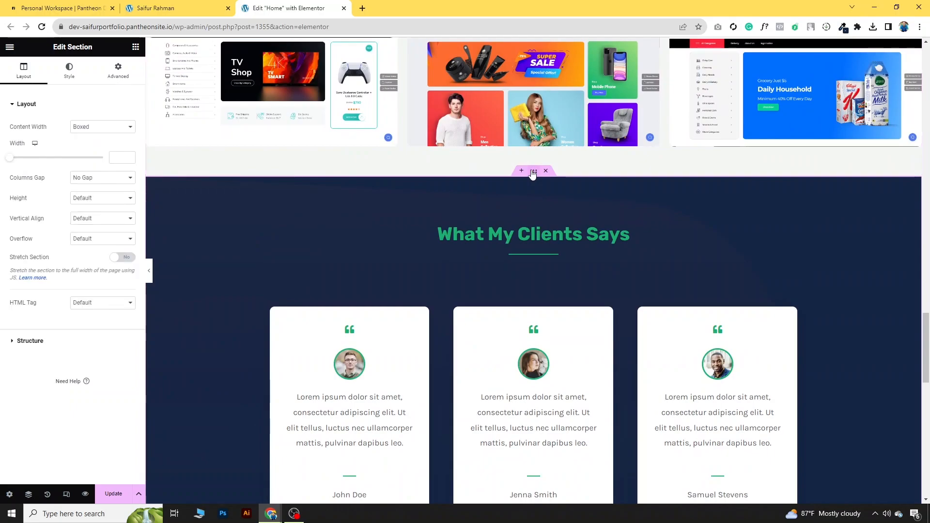
{"action": "left_click", "coordinate": [121, 75]}
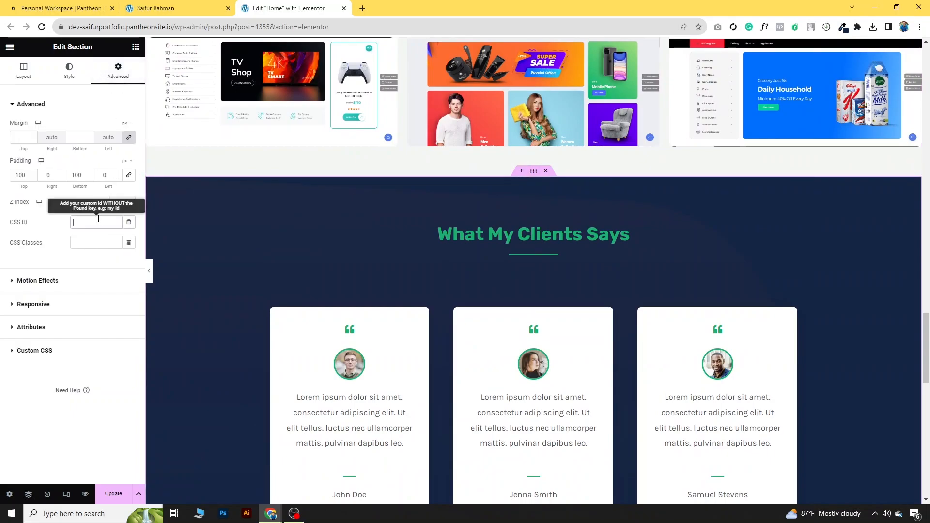
{"action": "left_click", "coordinate": [98, 222]}
{"action": "type", "text": "review"}
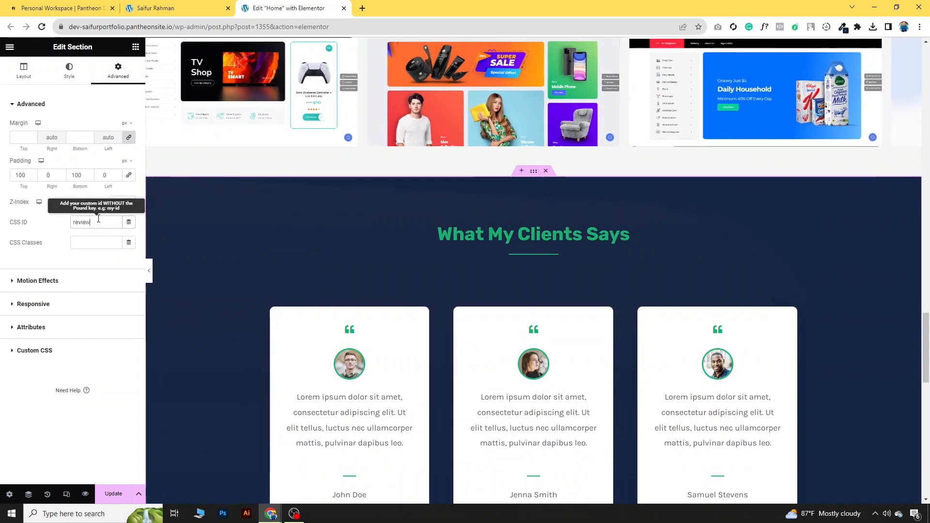
{"action": "scroll", "coordinate": [510, 301], "scroll_direction": "down", "scroll_amount": 3}
{"action": "scroll", "coordinate": [510, 302], "scroll_direction": "down", "scroll_amount": 4}
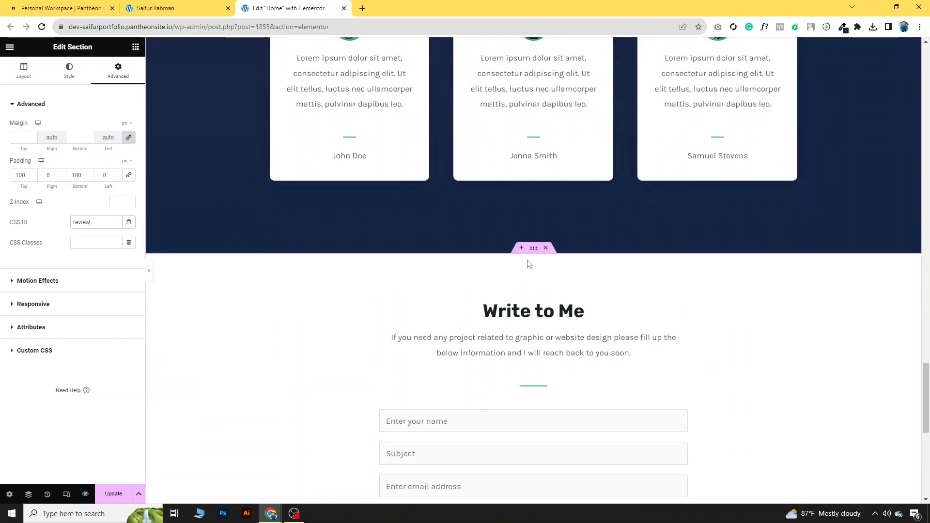
Step: Give the Write to Me section the CSS ID contact and update the page
{"action": "left_click", "coordinate": [534, 248]}
{"action": "left_click", "coordinate": [118, 70]}
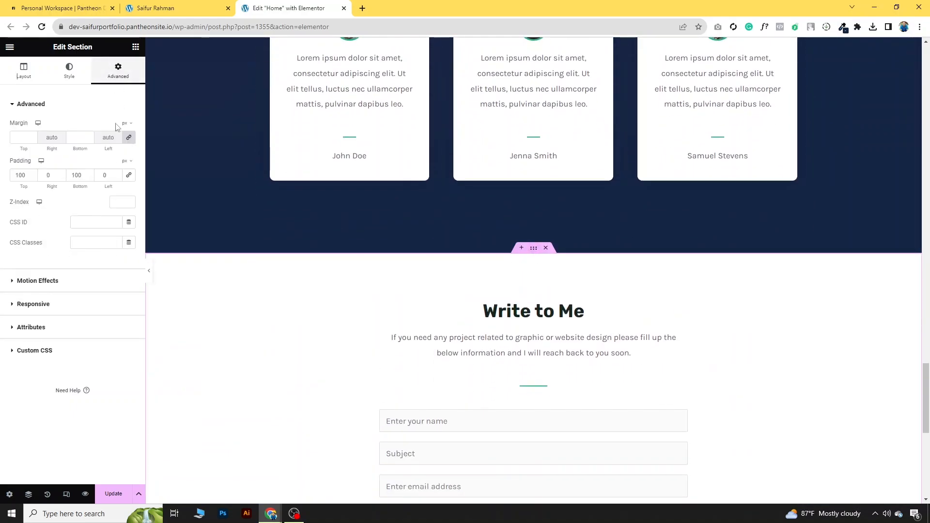
{"action": "type", "text": "contact"}
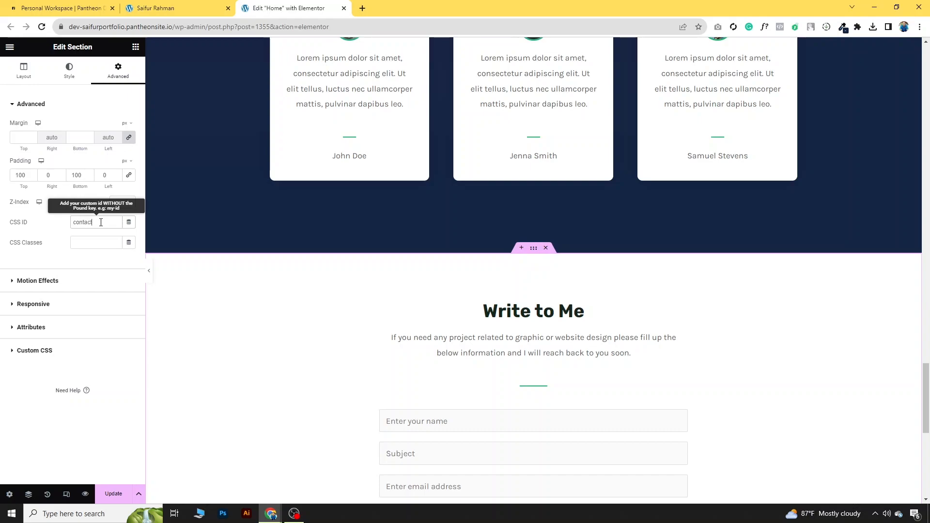
{"action": "left_click", "coordinate": [119, 499]}
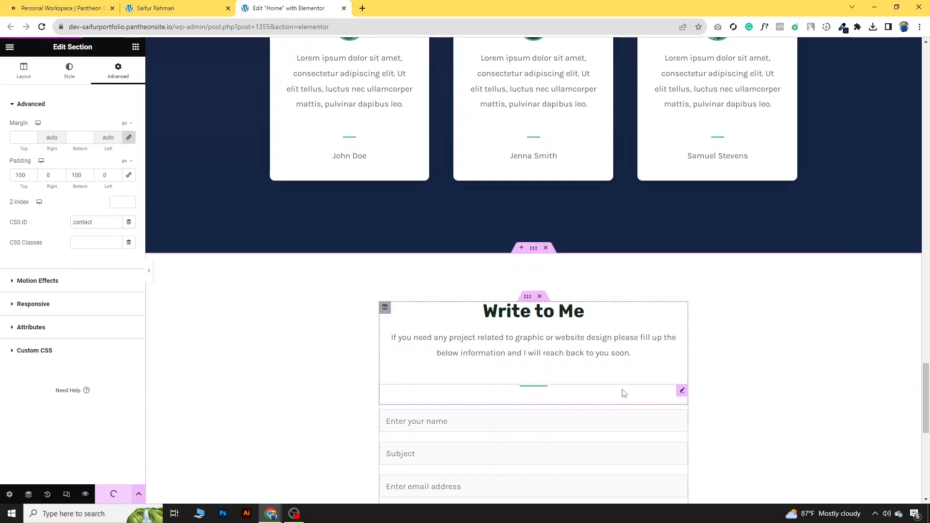
{"action": "scroll", "coordinate": [621, 384], "scroll_direction": "up", "scroll_amount": 20}
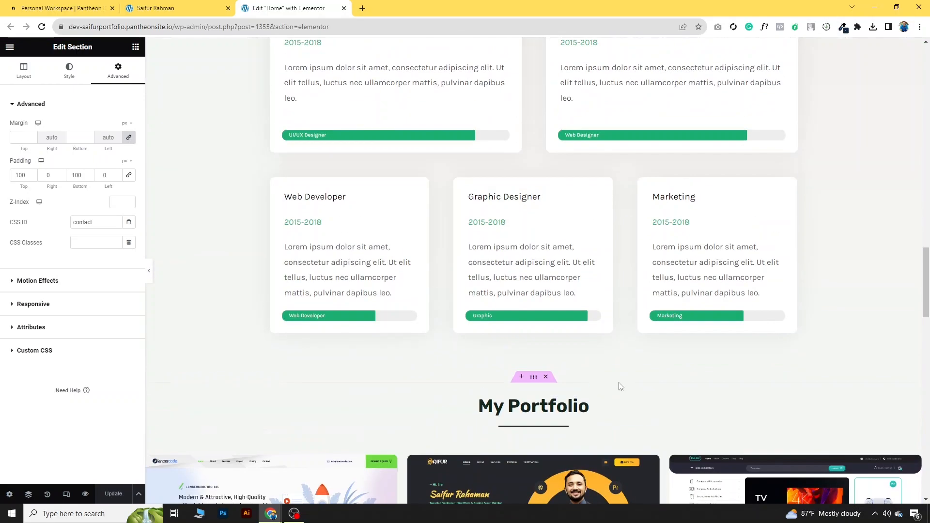
{"action": "scroll", "coordinate": [615, 383], "scroll_direction": "up", "scroll_amount": 10}
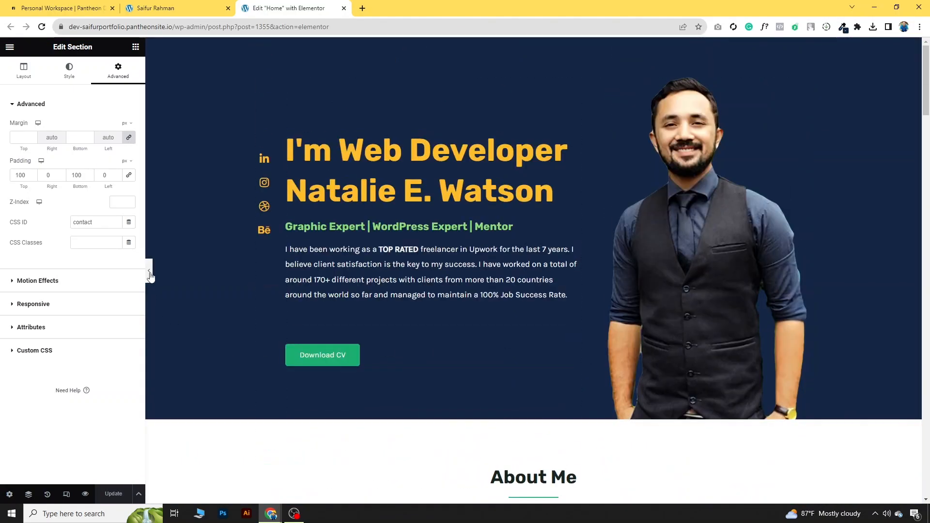
Step: Preview the page full width and try the Portfolio link
{"action": "left_click", "coordinate": [149, 275]}
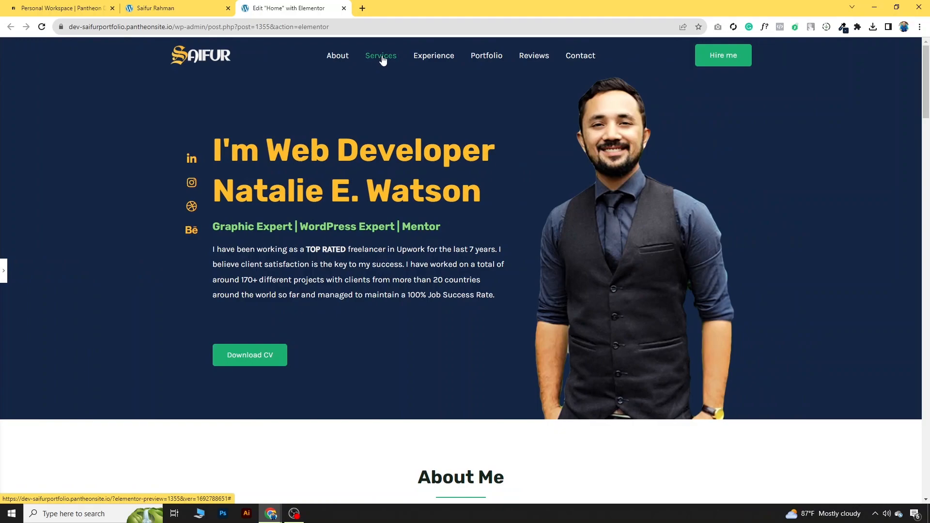
{"action": "left_click", "coordinate": [477, 56]}
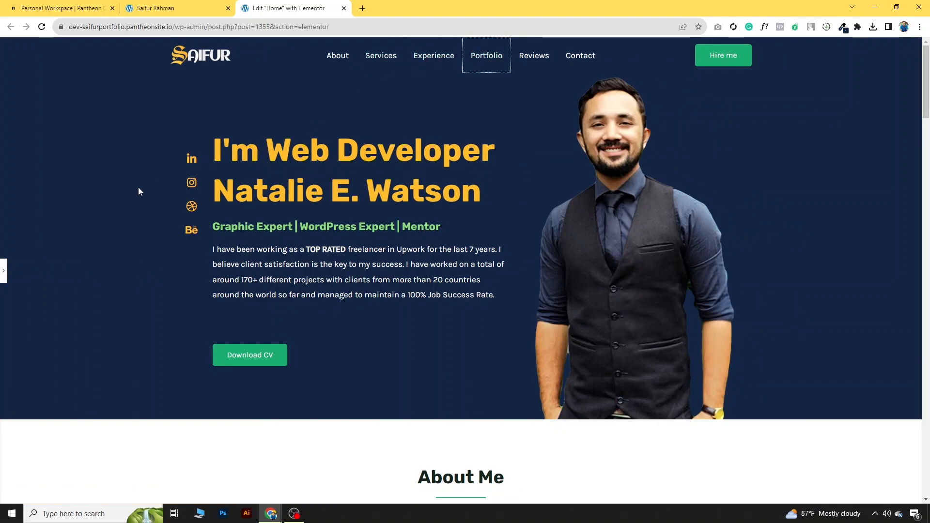
{"action": "left_click", "coordinate": [4, 280]}
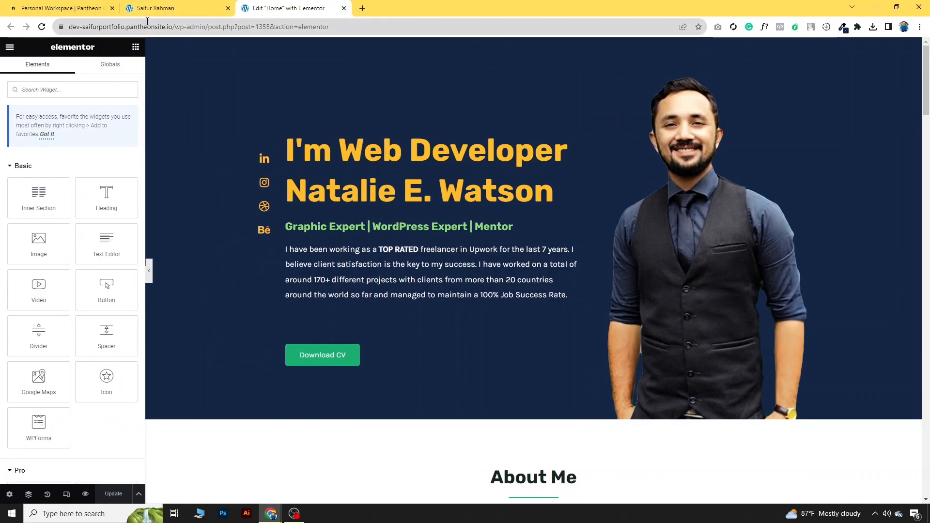
Step: Load the live site root and go to the Menus admin page
{"action": "left_click_drag", "start_coordinate": [174, 27], "coordinate": [381, 31]}
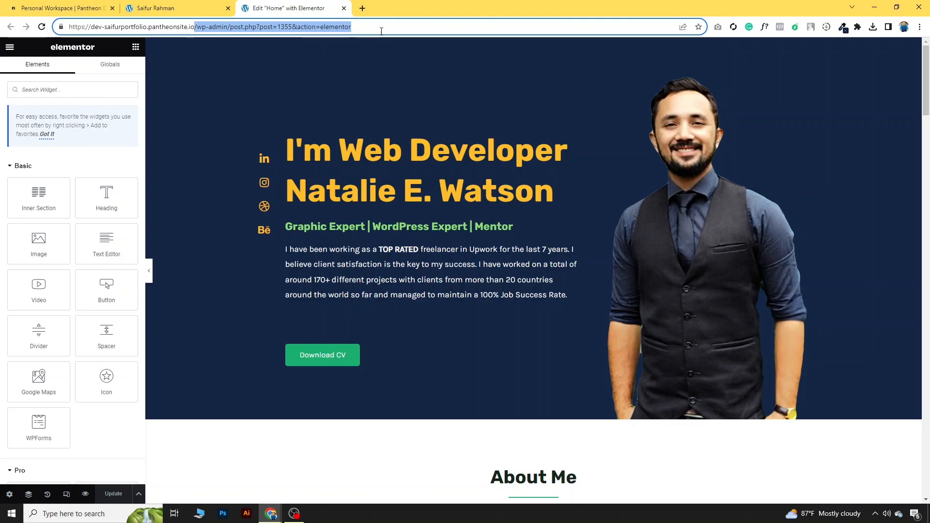
{"action": "key", "text": "BackSpace"}
{"action": "key", "text": "Return"}
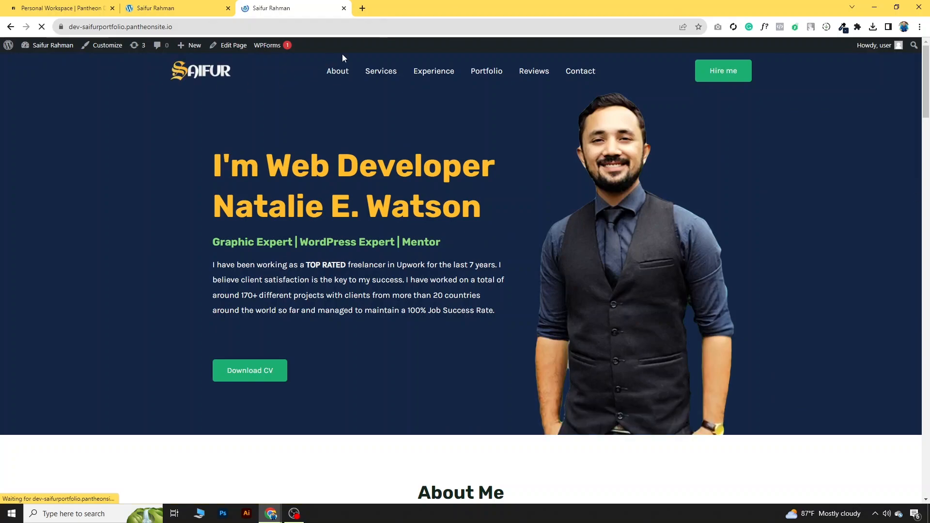
{"action": "mouse_move", "coordinate": [59, 46]}
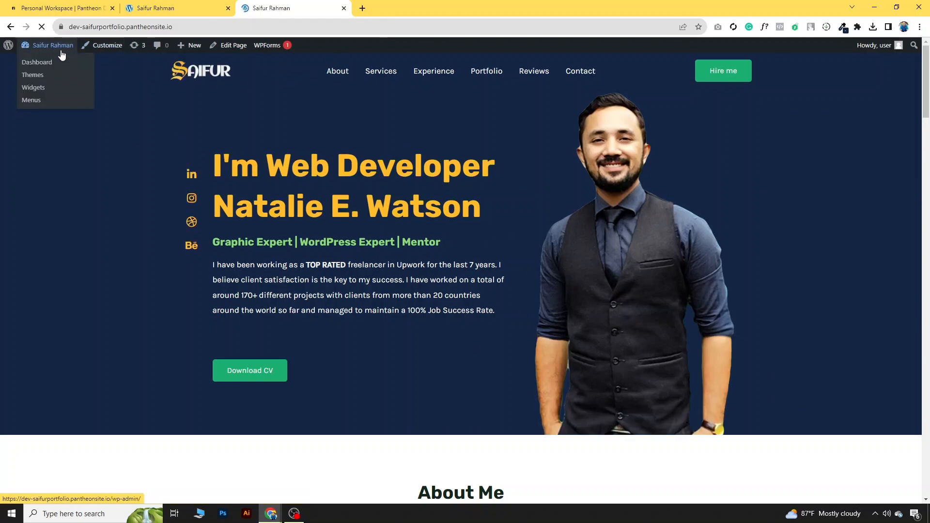
{"action": "left_click", "coordinate": [35, 101]}
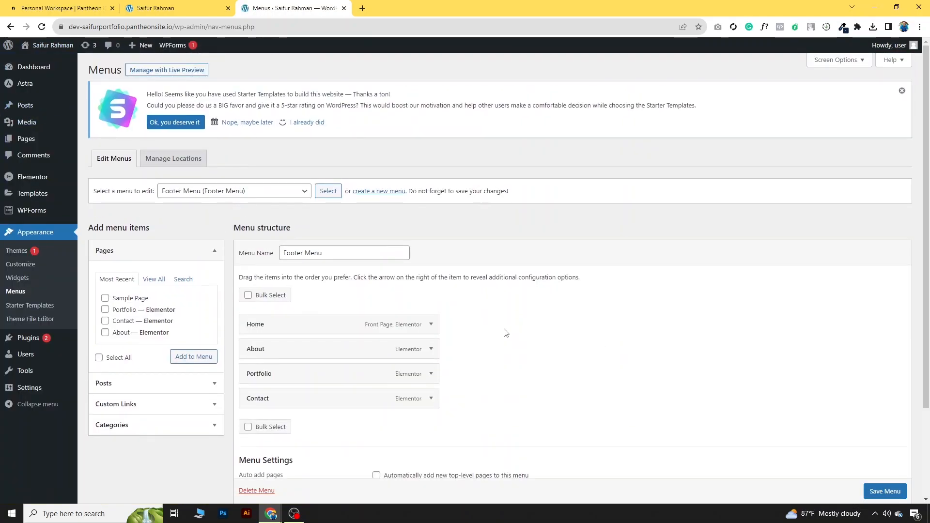
Step: Select the Main menu for editing
{"action": "left_click", "coordinate": [259, 191]}
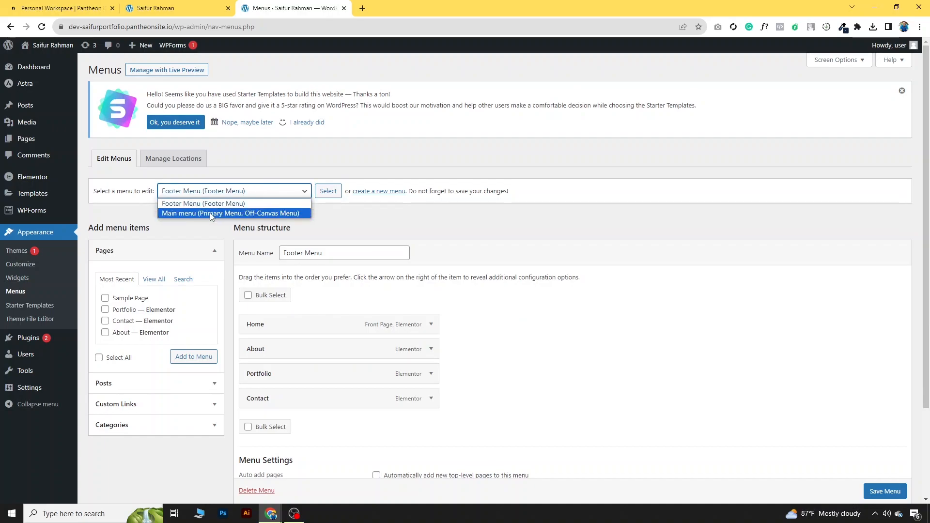
{"action": "left_click", "coordinate": [212, 214]}
{"action": "left_click", "coordinate": [334, 192]}
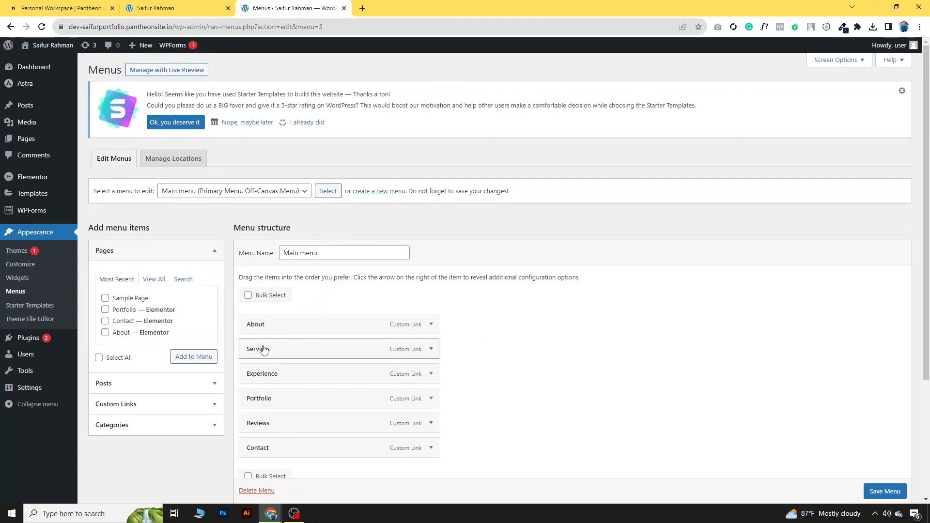
{"action": "scroll", "coordinate": [290, 328], "scroll_direction": "down", "scroll_amount": 1}
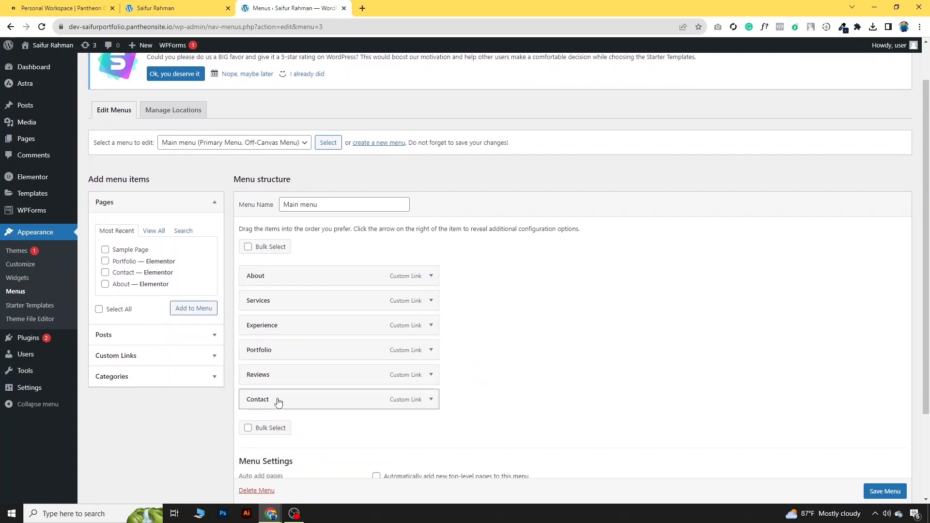
Step: Set the About and Experience item URLs to #about and #experience, checking Services
{"action": "left_click", "coordinate": [431, 276]}
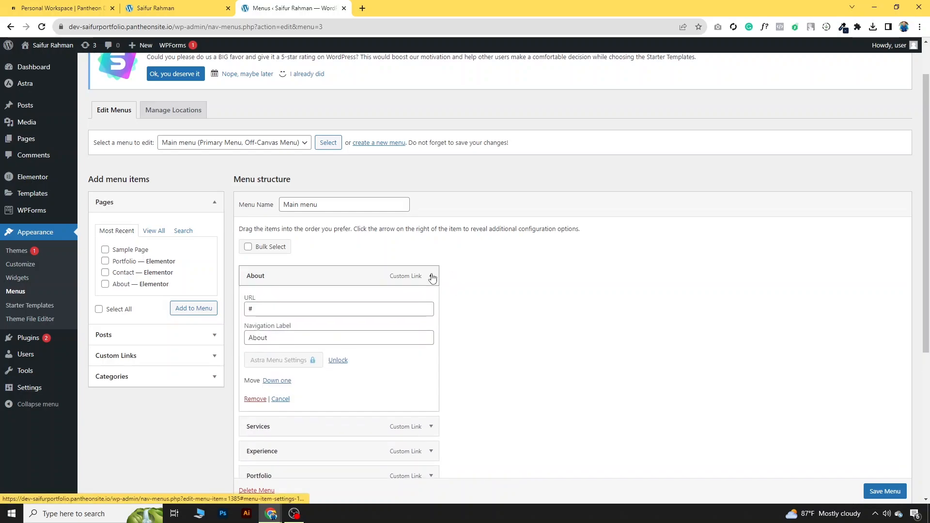
{"action": "left_click", "coordinate": [259, 312]}
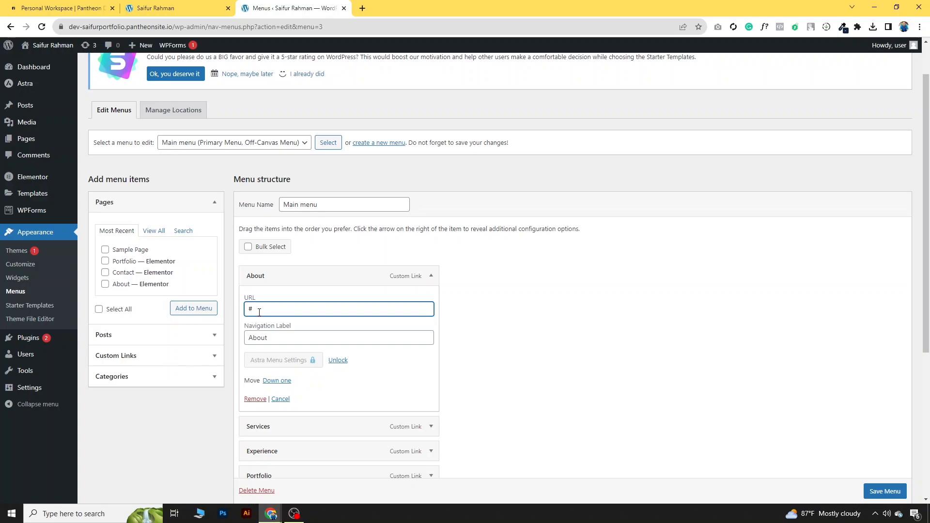
{"action": "type", "text": "about"}
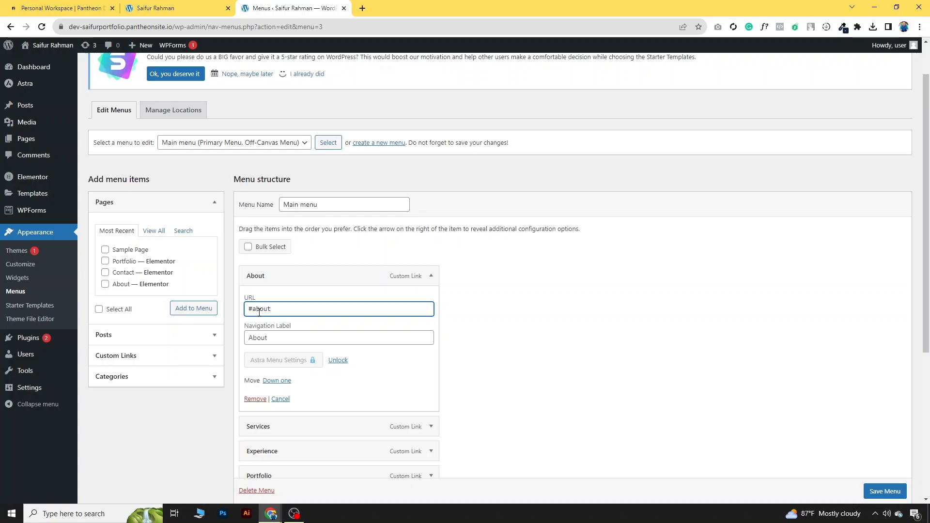
{"action": "left_click", "coordinate": [431, 277]}
{"action": "left_click", "coordinate": [434, 298]}
{"action": "left_click", "coordinate": [300, 340]}
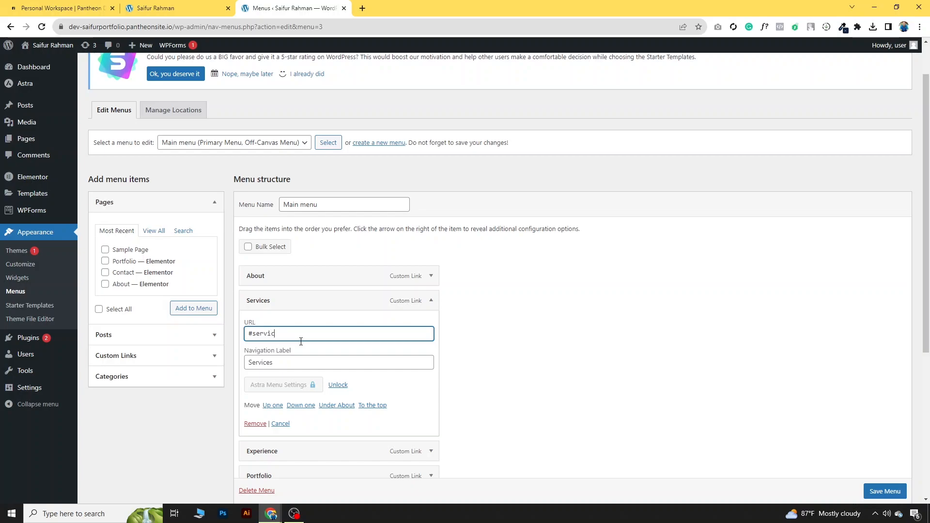
{"action": "left_click", "coordinate": [431, 301]}
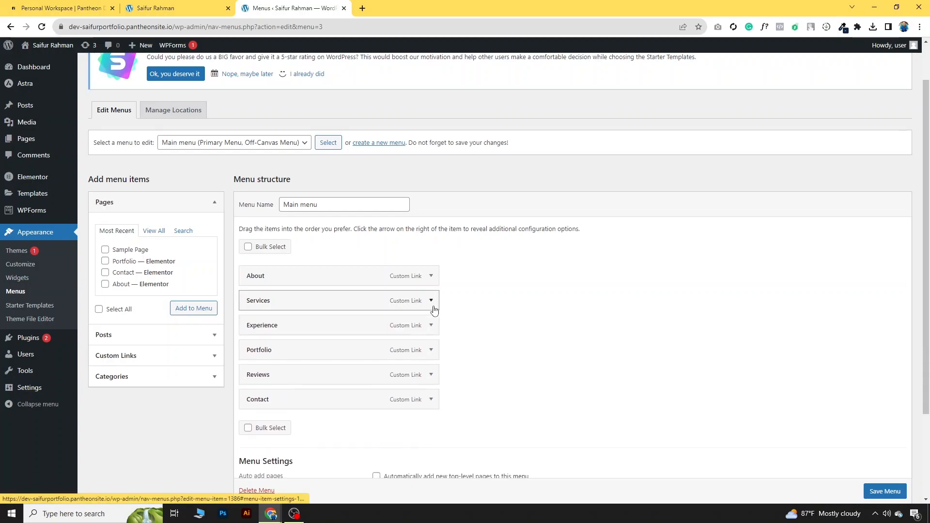
{"action": "left_click", "coordinate": [431, 326]}
{"action": "left_click", "coordinate": [304, 365]}
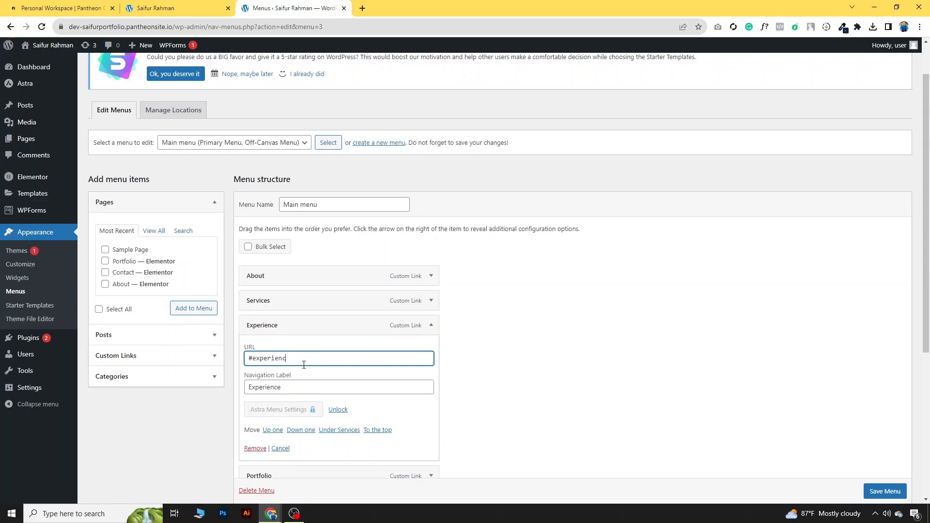
{"action": "type", "text": "experience"}
{"action": "left_click", "coordinate": [431, 325]}
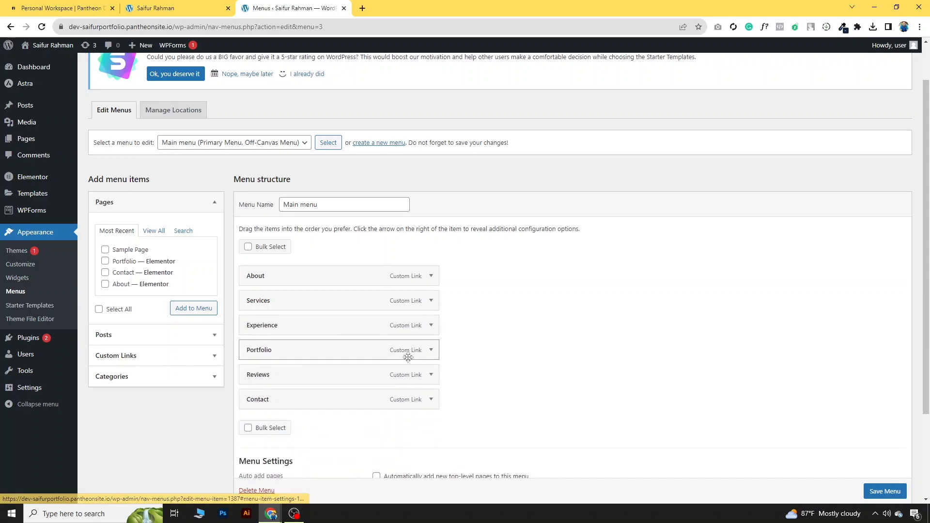
Step: Set the Portfolio, Reviews and Contact item URLs to #portfolio, #review and #contact
{"action": "left_click", "coordinate": [432, 354]}
{"action": "left_click", "coordinate": [301, 384]}
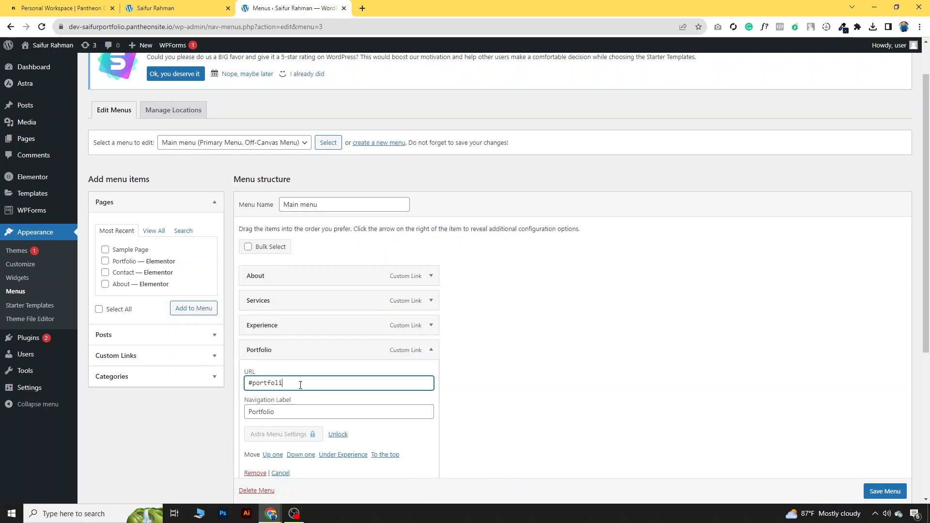
{"action": "type", "text": "portfolio"}
{"action": "left_click", "coordinate": [431, 350]}
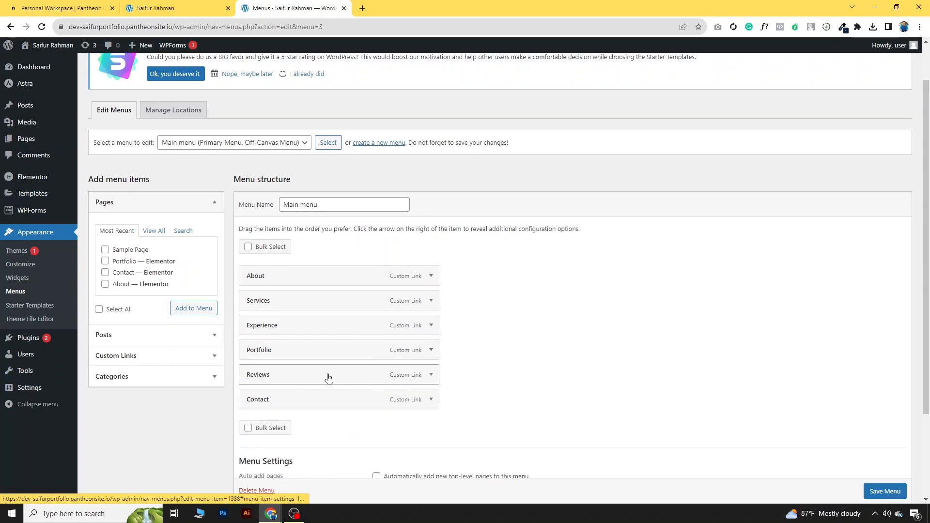
{"action": "left_click", "coordinate": [431, 376]}
{"action": "left_click", "coordinate": [325, 410]}
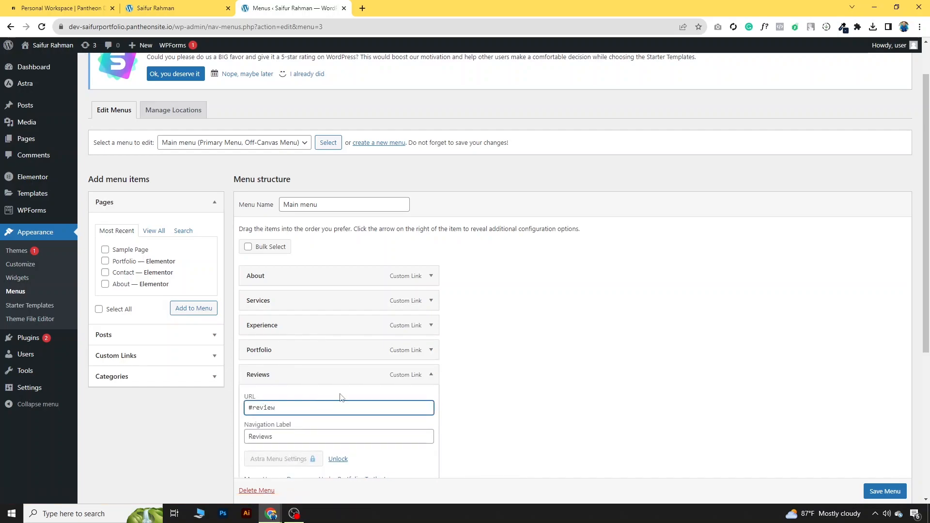
{"action": "scroll", "coordinate": [332, 399], "scroll_direction": "down", "scroll_amount": 3}
{"action": "left_click", "coordinate": [428, 261]}
{"action": "left_click", "coordinate": [430, 287]}
{"action": "left_click", "coordinate": [298, 322]}
{"action": "type", "text": "contact"}
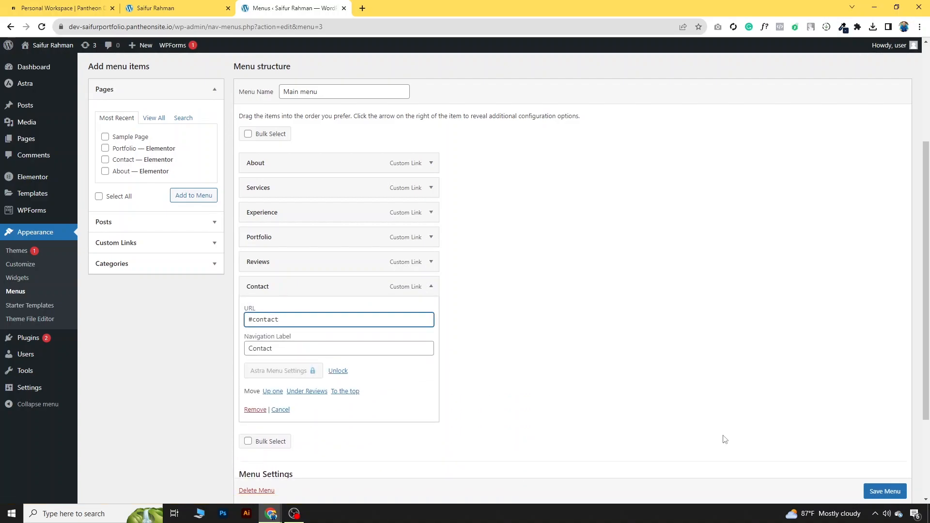
Step: Save the Main menu to the Primary and Off-Canvas locations and open the live site
{"action": "left_click", "coordinate": [885, 492]}
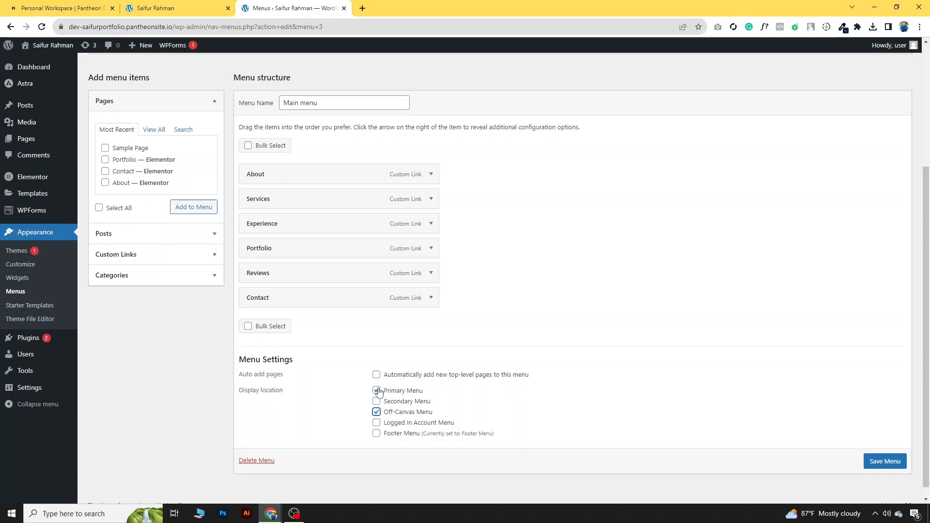
{"action": "left_click", "coordinate": [886, 462]}
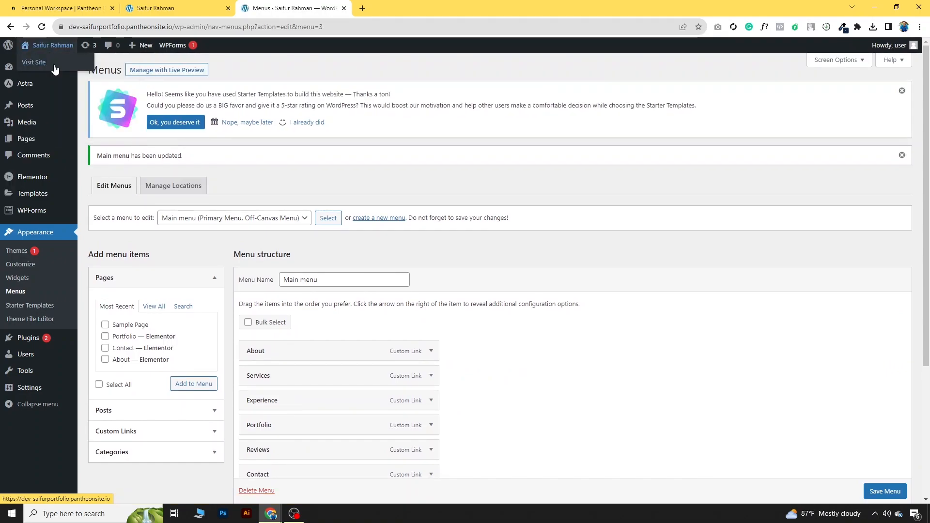
{"action": "middle_click", "coordinate": [54, 65]}
{"action": "left_click", "coordinate": [228, 8]}
Step: Test that the About, Services and Experience menu links jump to their sections
{"action": "left_click", "coordinate": [270, 9]}
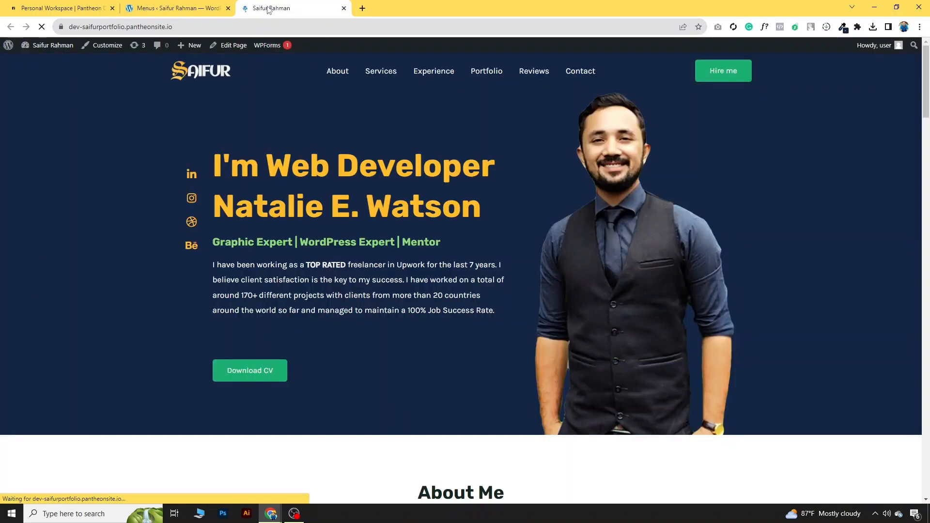
{"action": "left_click", "coordinate": [337, 71]}
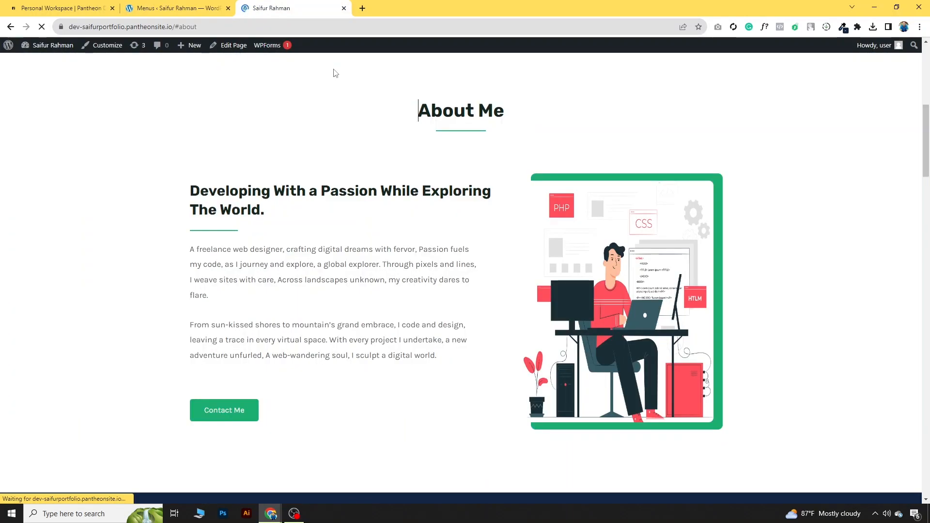
{"action": "scroll", "coordinate": [334, 72], "scroll_direction": "up", "scroll_amount": 4}
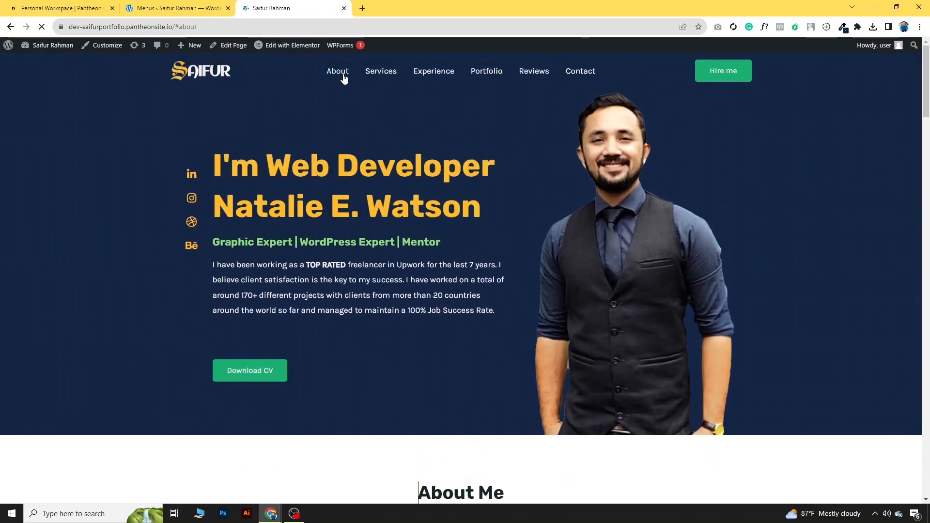
{"action": "left_click", "coordinate": [381, 78]}
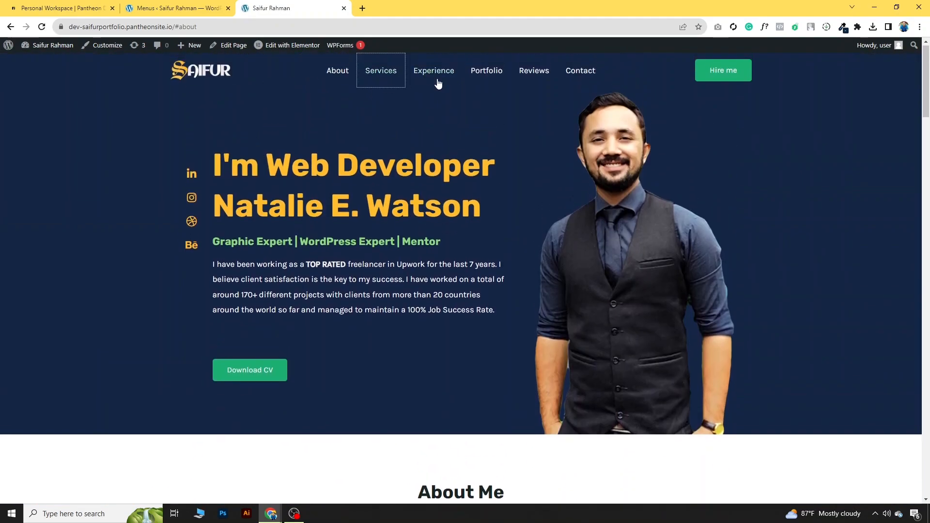
{"action": "left_click", "coordinate": [437, 74]}
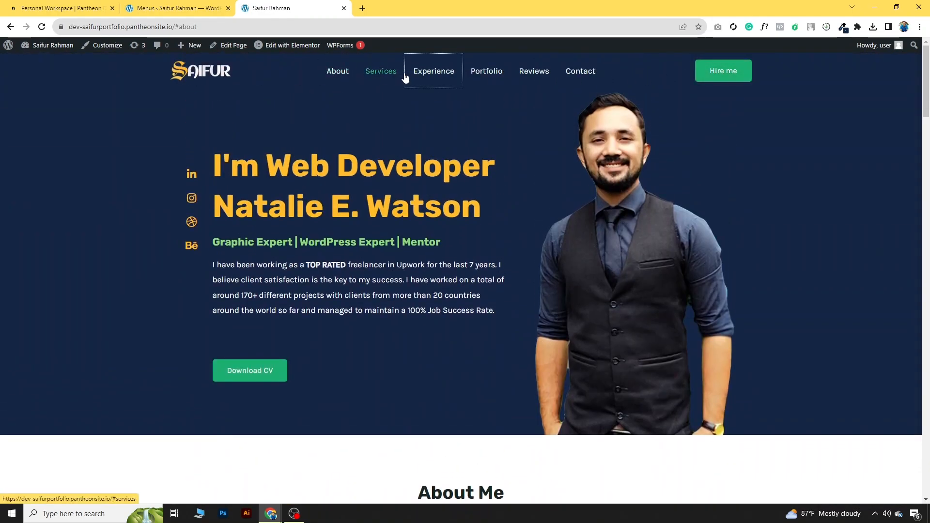
{"action": "scroll", "coordinate": [458, 386], "scroll_direction": "down", "scroll_amount": 20}
{"action": "scroll", "coordinate": [459, 387], "scroll_direction": "down", "scroll_amount": 11}
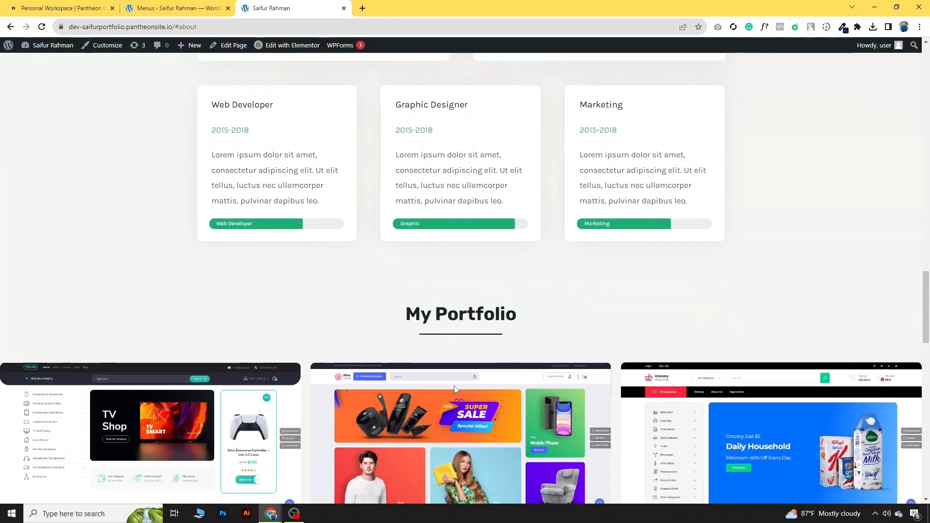
{"action": "scroll", "coordinate": [446, 375], "scroll_direction": "up", "scroll_amount": 9}
{"action": "scroll", "coordinate": [447, 375], "scroll_direction": "up", "scroll_amount": 20}
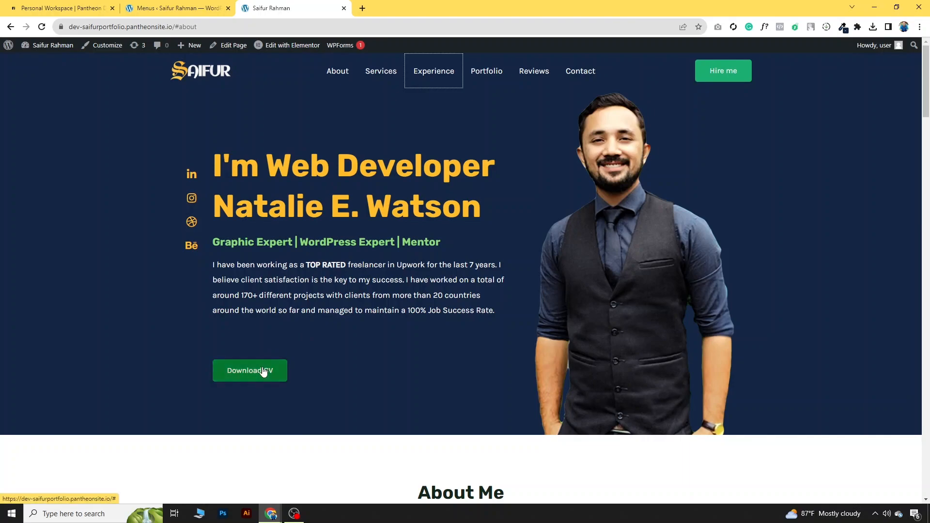
Step: Check how the reference site's Download CV button opens the CV
{"action": "left_click", "coordinate": [299, 490]}
{"action": "scroll", "coordinate": [339, 290], "scroll_direction": "up", "scroll_amount": 15}
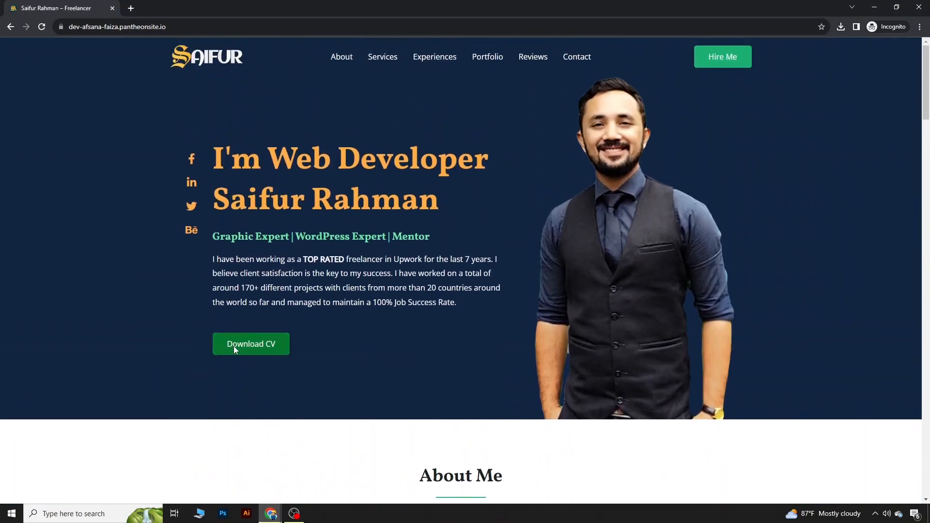
{"action": "left_click", "coordinate": [234, 346]}
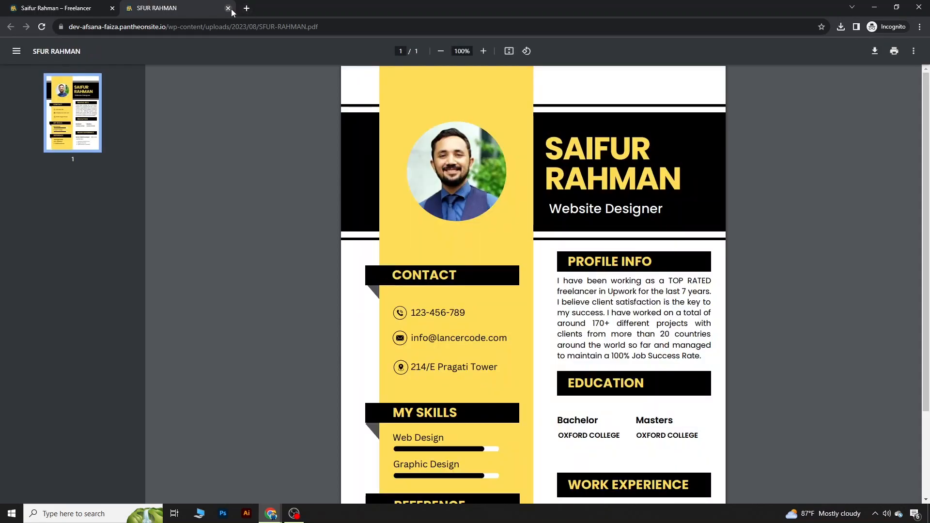
{"action": "left_click", "coordinate": [229, 9]}
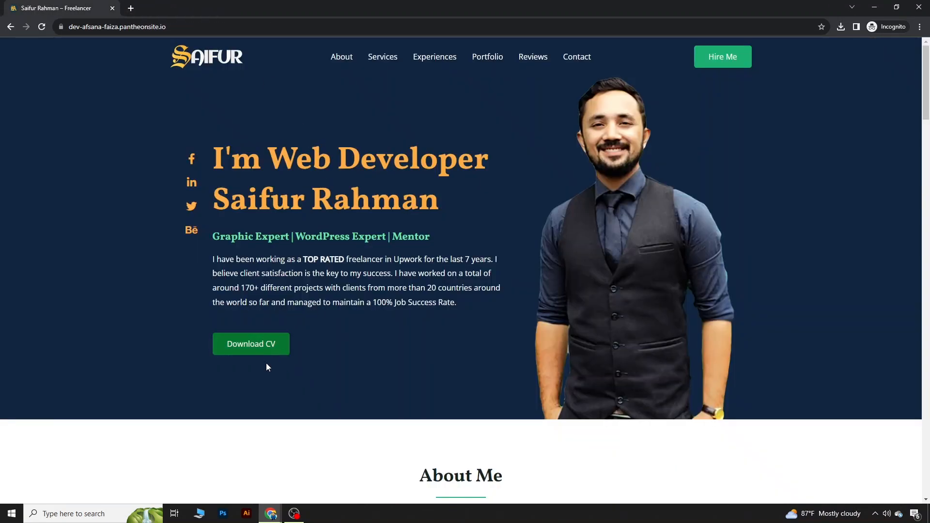
Step: Test the site's Download CV button and open the Dashboard in a new tab
{"action": "mouse_move", "coordinate": [271, 514]}
{"action": "left_click", "coordinate": [218, 465]}
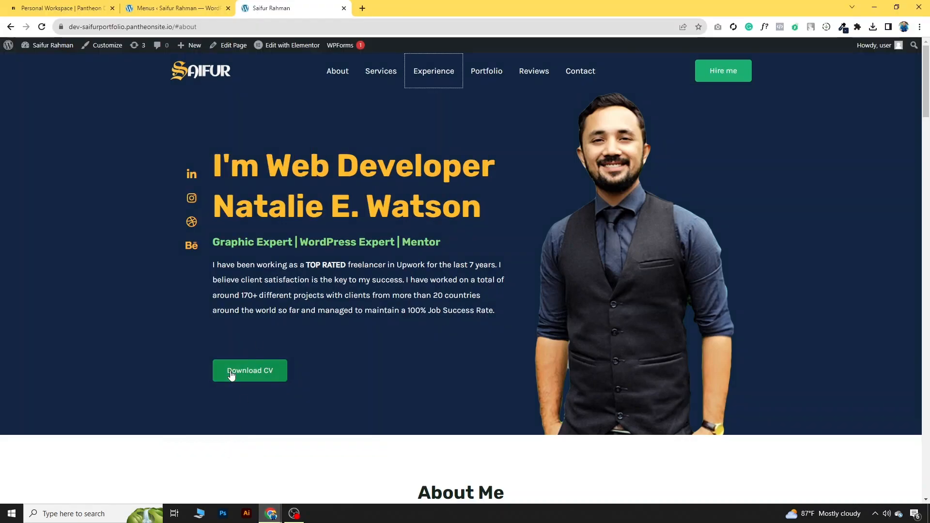
{"action": "left_click", "coordinate": [231, 374]}
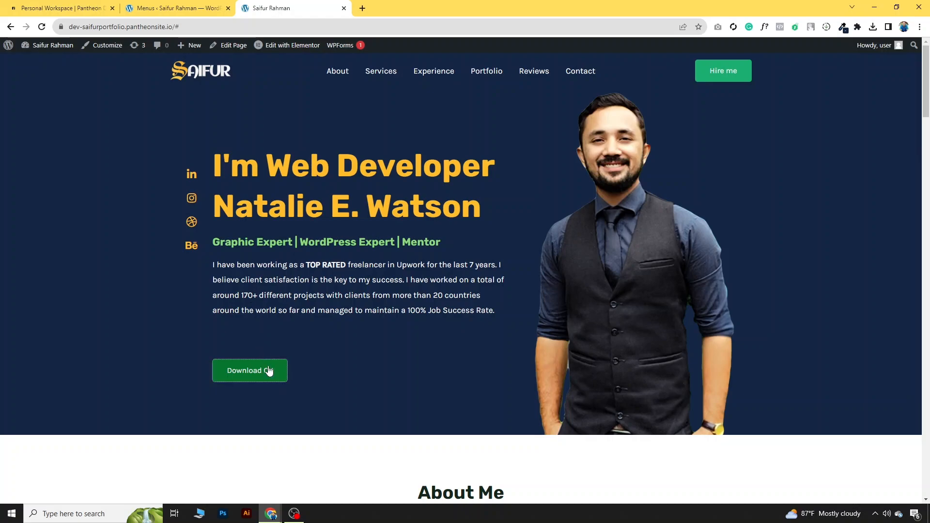
{"action": "mouse_move", "coordinate": [50, 48]}
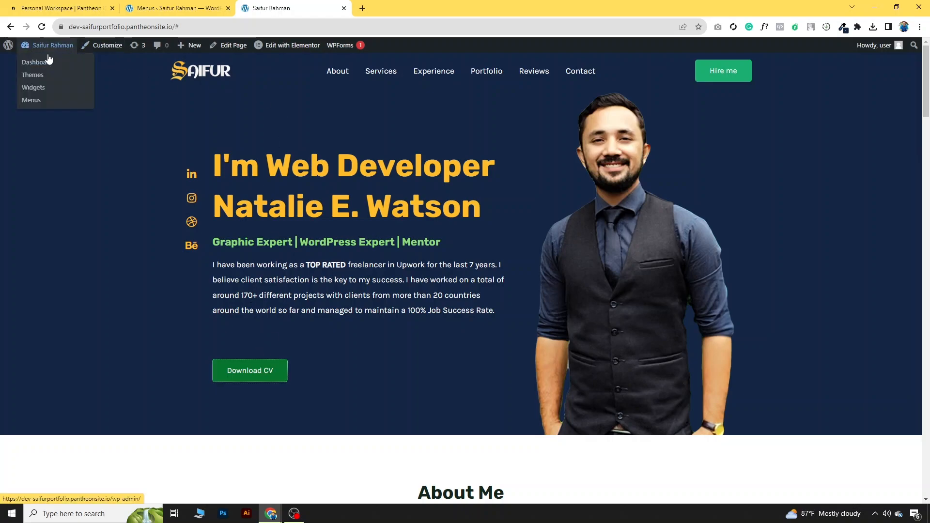
{"action": "right_click", "coordinate": [46, 64]}
{"action": "left_click", "coordinate": [58, 70]}
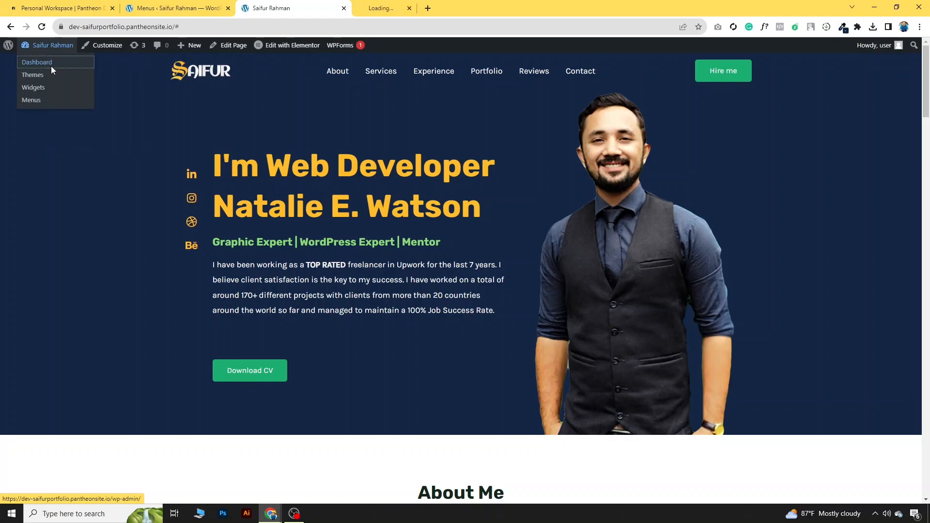
{"action": "left_click", "coordinate": [160, 7]}
{"action": "left_click", "coordinate": [274, 5]}
{"action": "left_click", "coordinate": [419, 6]}
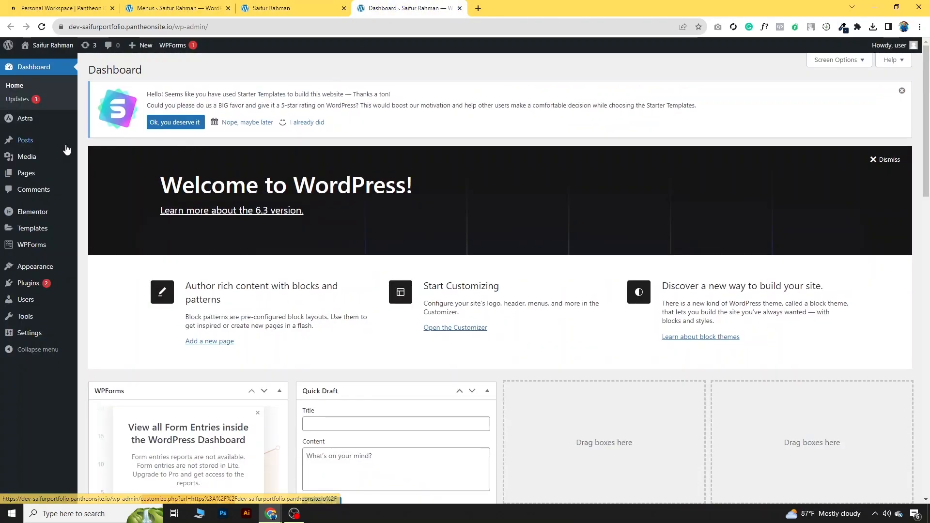
{"action": "left_click", "coordinate": [27, 158]}
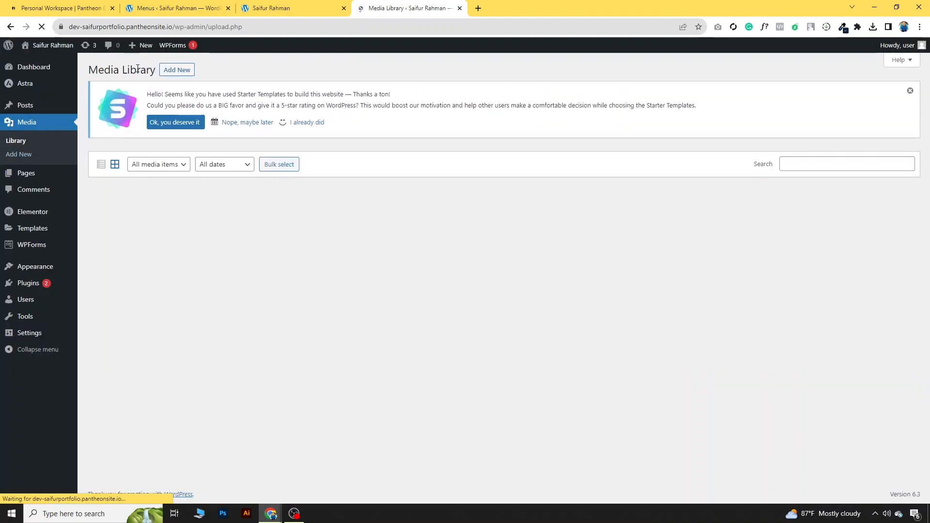
{"action": "left_click", "coordinate": [169, 78]}
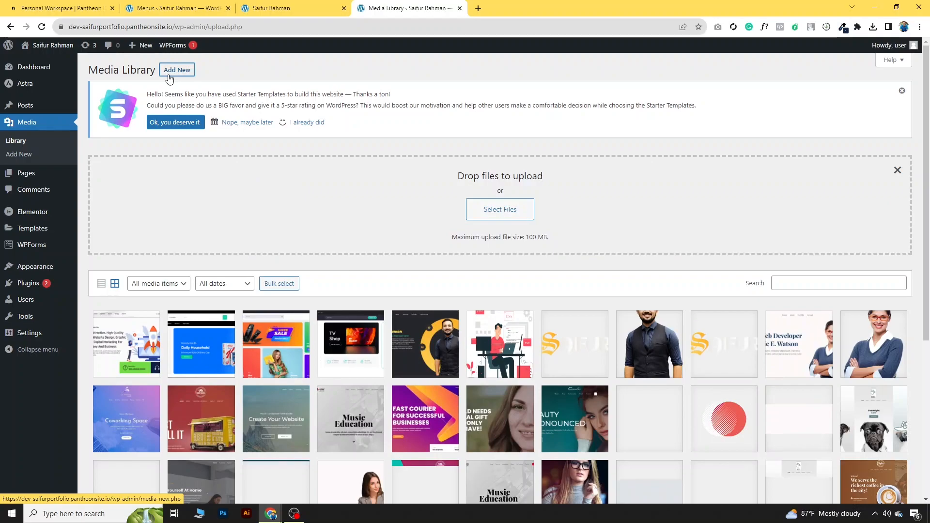
{"action": "left_click", "coordinate": [522, 219]}
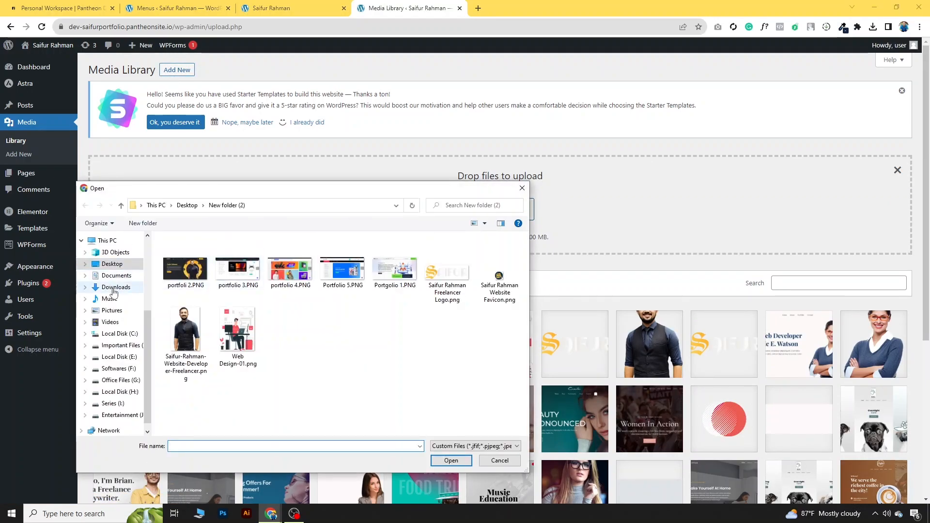
{"action": "left_click", "coordinate": [114, 287]}
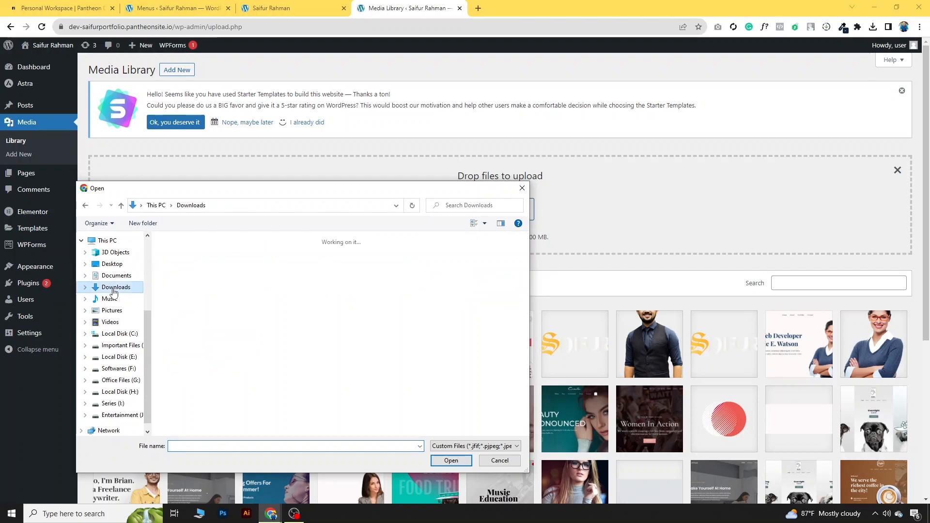
{"action": "scroll", "coordinate": [276, 336], "scroll_direction": "down", "scroll_amount": 5}
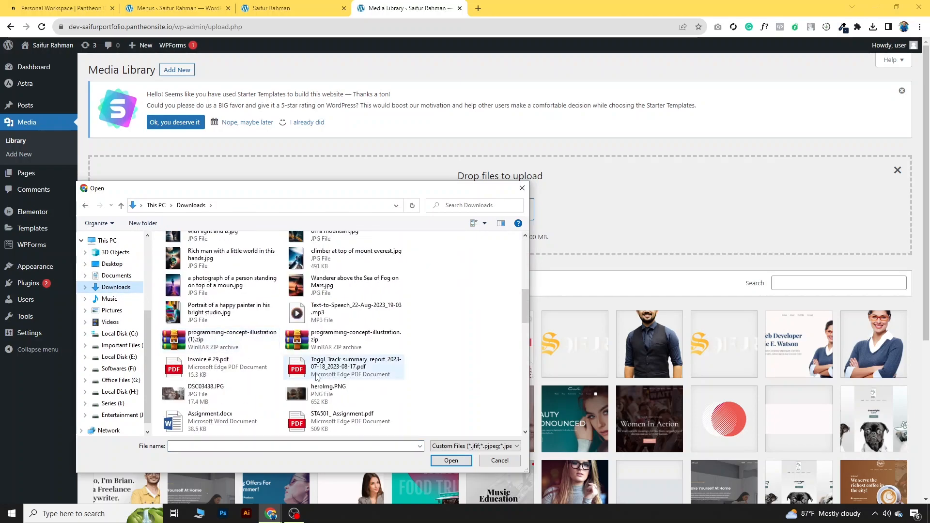
{"action": "scroll", "coordinate": [218, 291], "scroll_direction": "up", "scroll_amount": 5}
{"action": "left_click", "coordinate": [213, 244]}
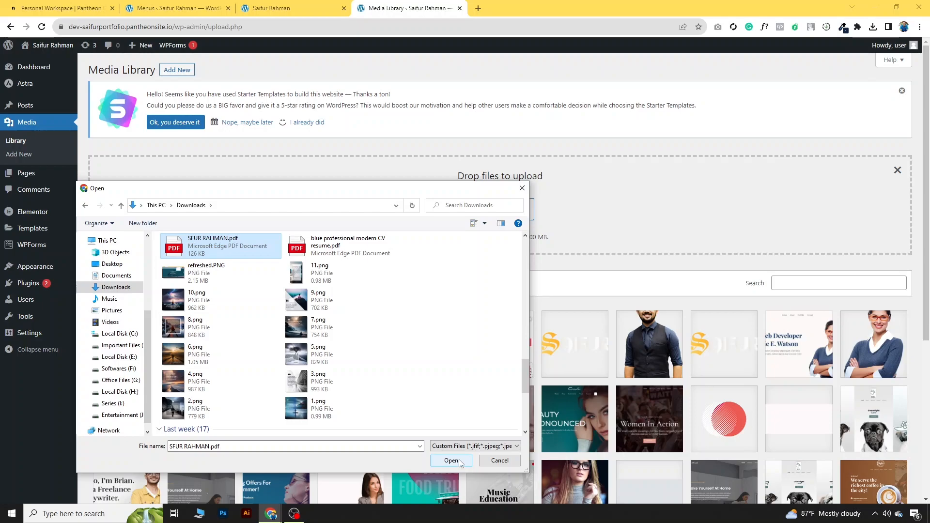
{"action": "left_click", "coordinate": [451, 461]}
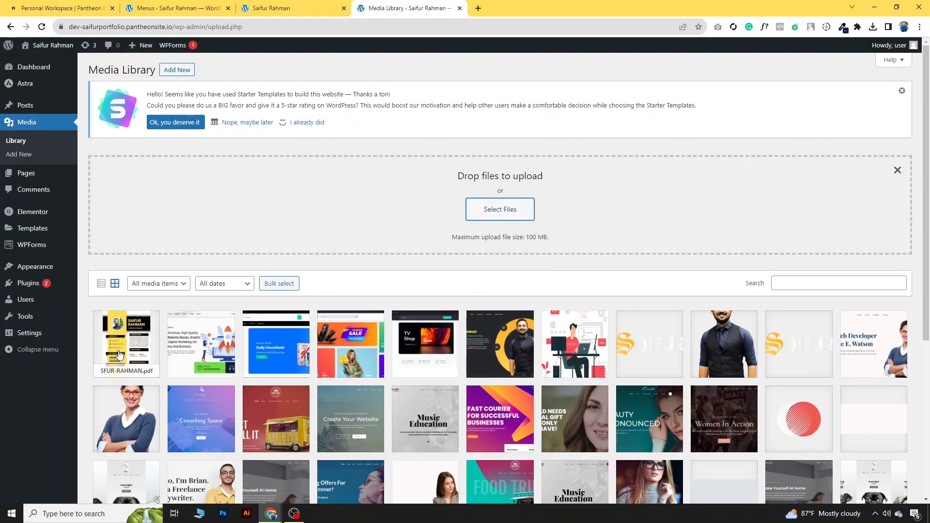
Step: Copy the uploaded CV's file URL and return to the portfolio homepage tab
{"action": "left_click", "coordinate": [121, 342]}
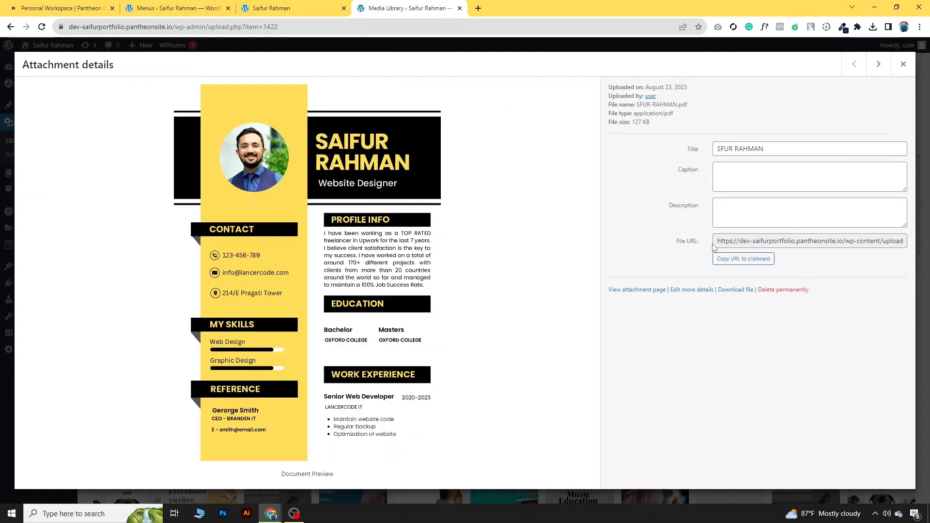
{"action": "left_click_drag", "start_coordinate": [717, 242], "coordinate": [922, 245]}
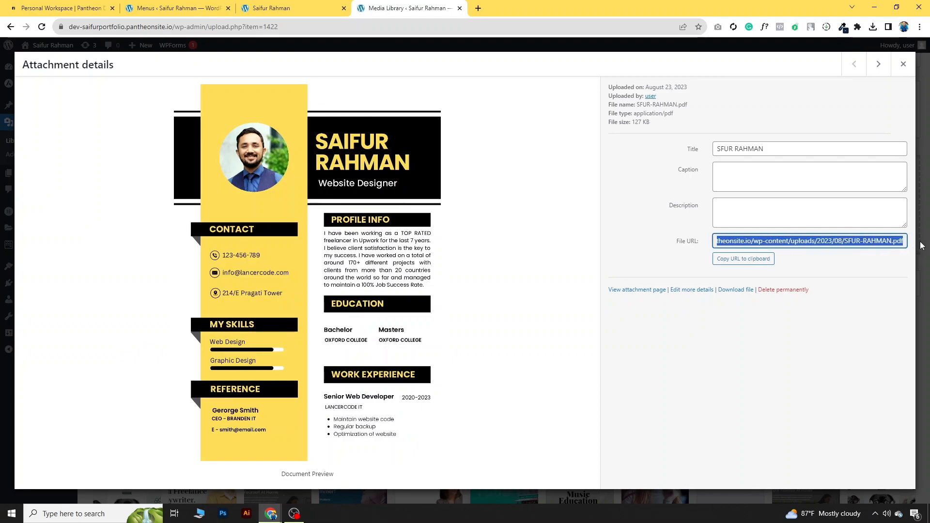
{"action": "right_click", "coordinate": [897, 240]}
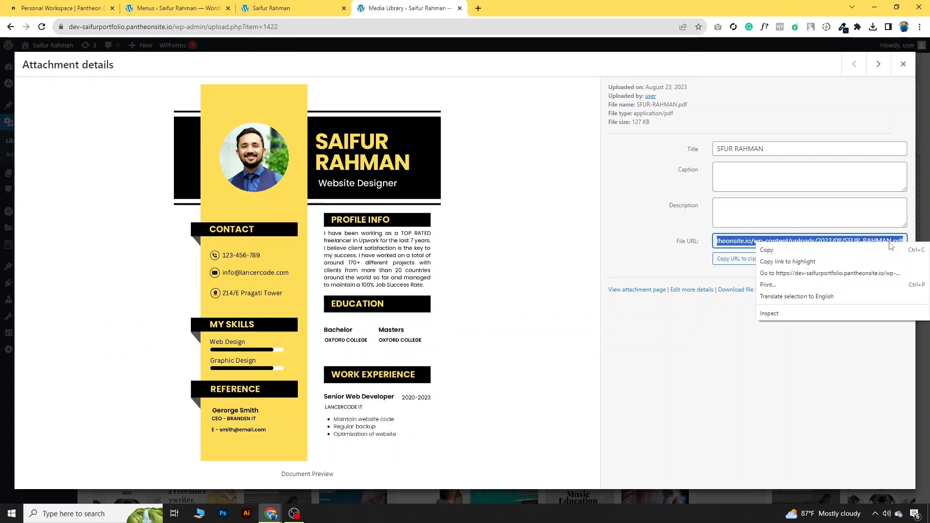
{"action": "left_click", "coordinate": [822, 249]}
{"action": "left_click", "coordinate": [903, 64]}
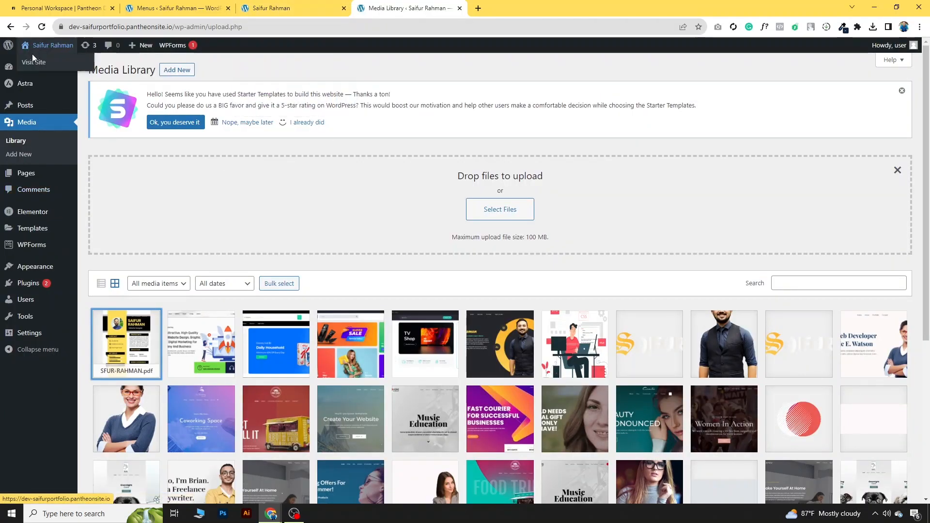
{"action": "left_click", "coordinate": [307, 6]}
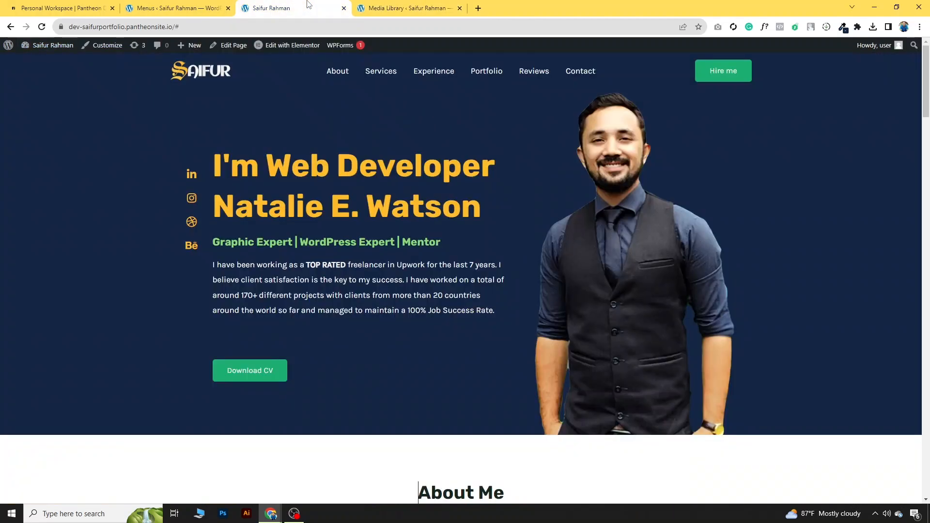
Step: Link the Download CV button to the CV PDF URL, opening in a new window
{"action": "left_click", "coordinate": [292, 47]}
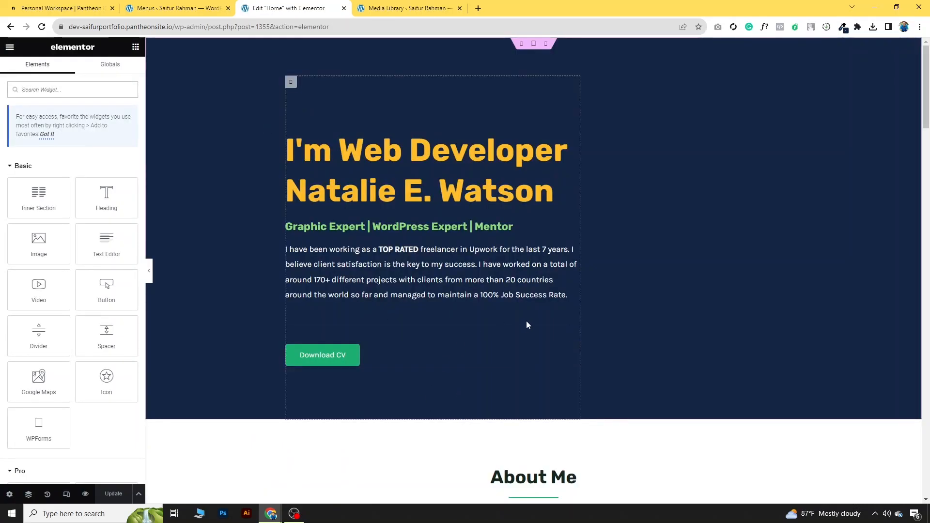
{"action": "left_click", "coordinate": [573, 334]}
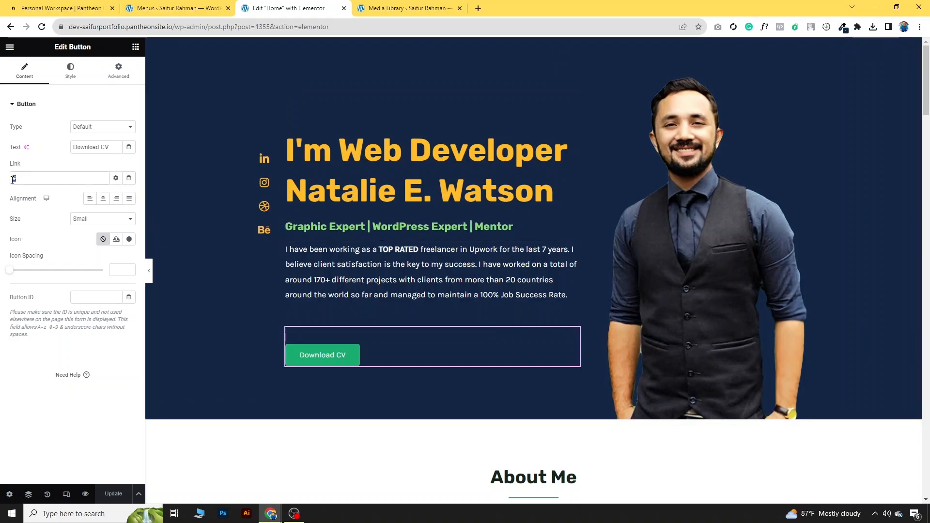
{"action": "key", "text": "ctrl+v"}
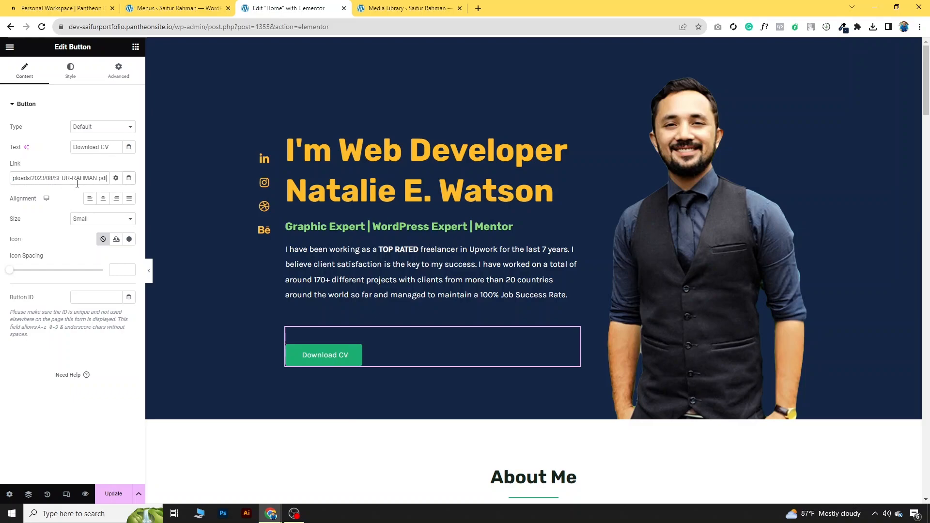
{"action": "left_click_drag", "start_coordinate": [107, 178], "coordinate": [2, 189]}
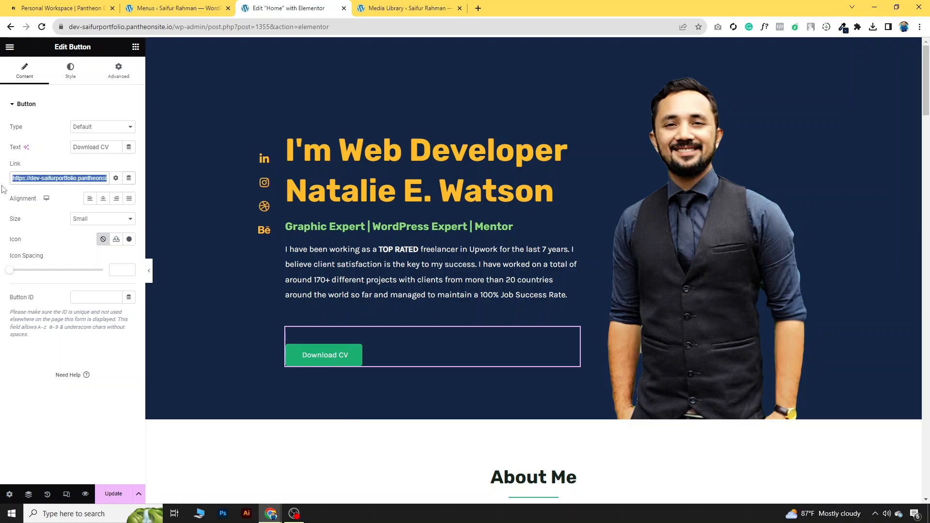
{"action": "left_click", "coordinate": [115, 178]}
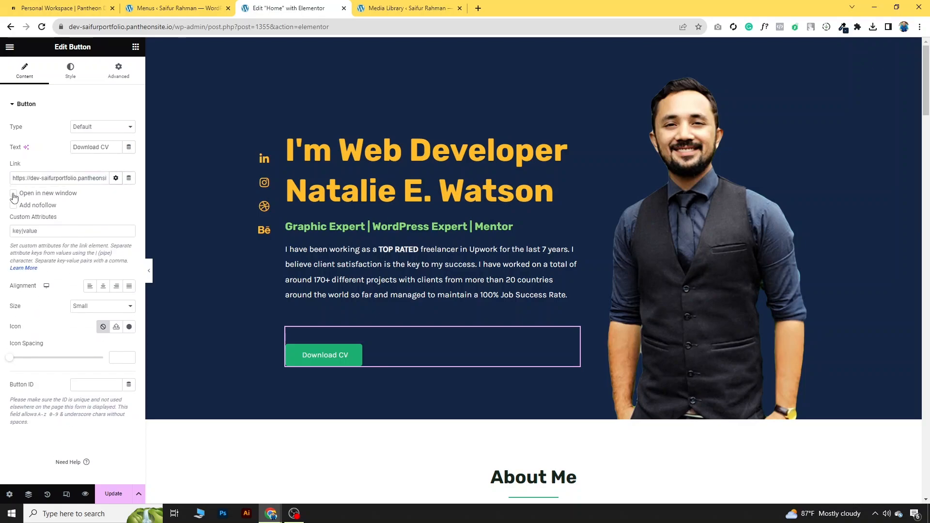
{"action": "left_click", "coordinate": [14, 194]}
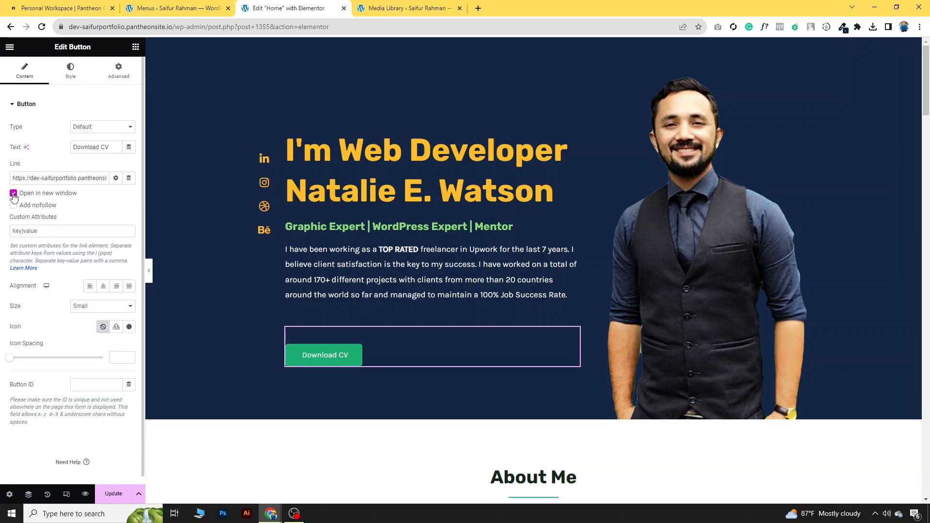
{"action": "left_click", "coordinate": [125, 498]}
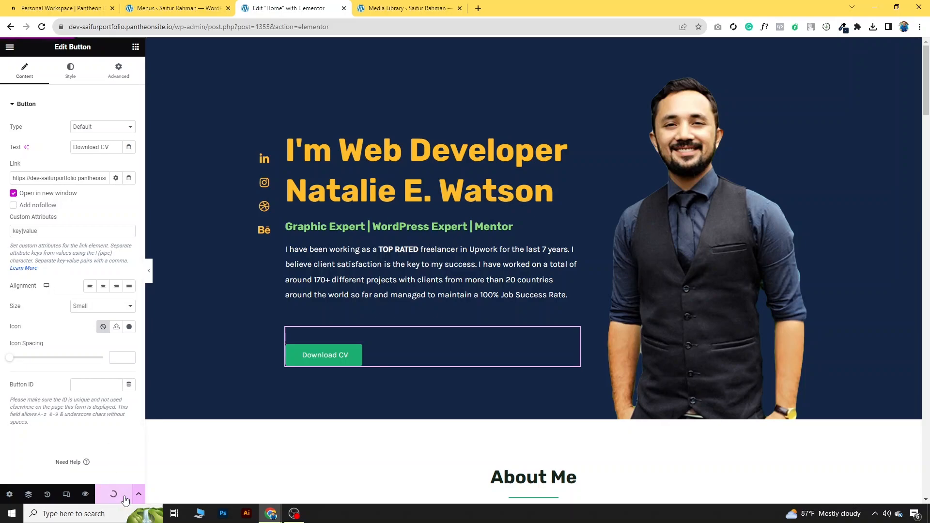
Step: Reload the live site and confirm Download CV opens the resume PDF in a new tab
{"action": "left_click", "coordinate": [404, 4]}
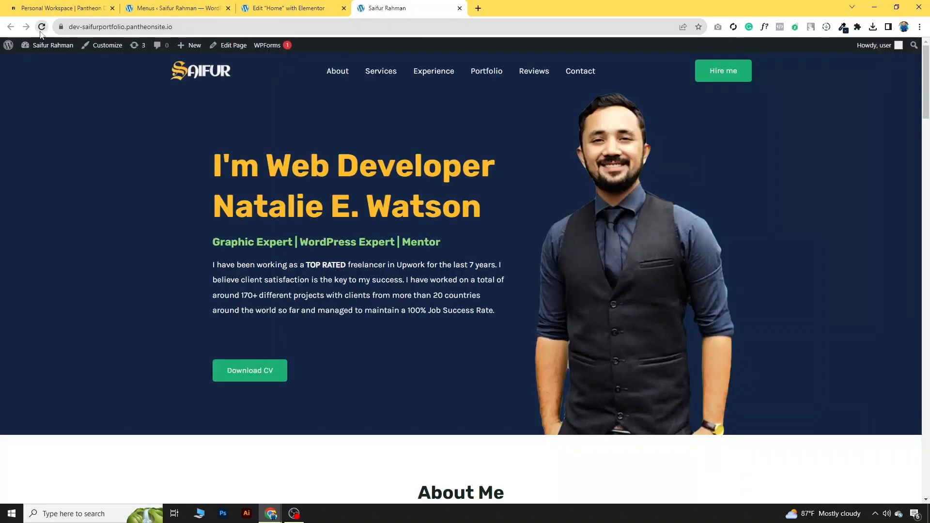
{"action": "left_click", "coordinate": [41, 28]}
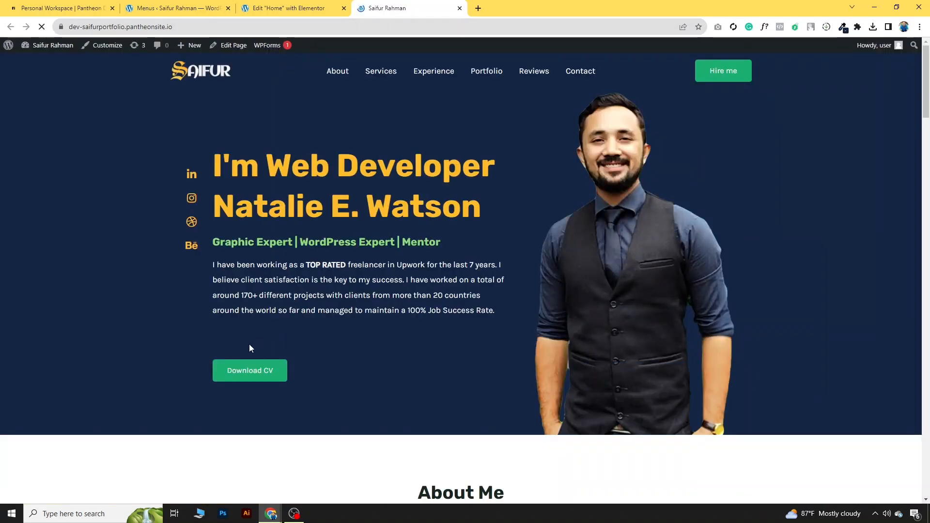
{"action": "left_click", "coordinate": [246, 375]}
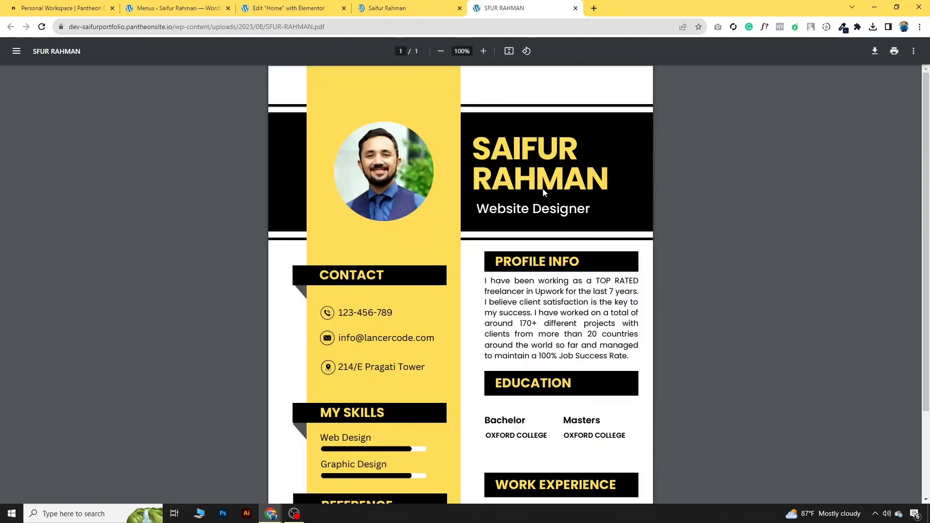
{"action": "scroll", "coordinate": [542, 211], "scroll_direction": "down", "scroll_amount": 2}
{"action": "scroll", "coordinate": [557, 121], "scroll_direction": "up", "scroll_amount": 2}
{"action": "left_click", "coordinate": [575, 8]}
Step: Check that the reference site's Hire Me leads to Upwork, then return to the editing window
{"action": "key", "text": "alt+Tab"}
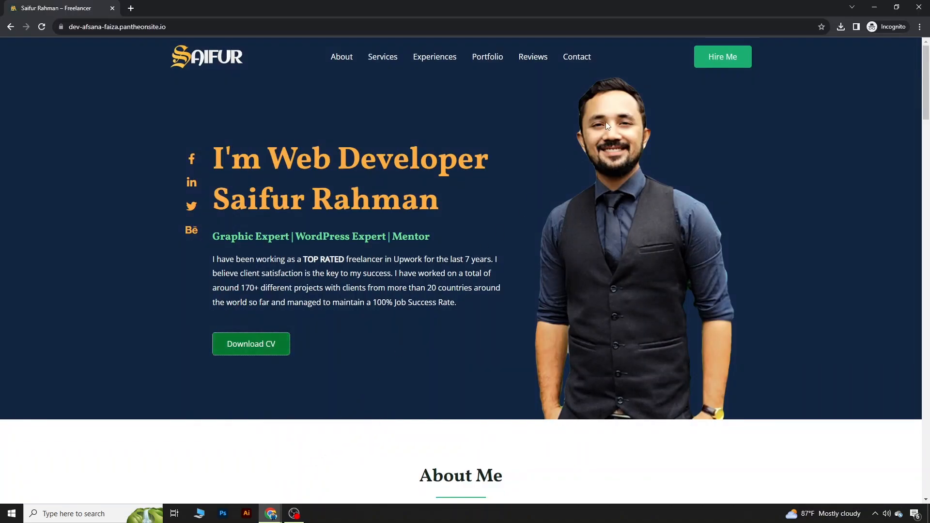
{"action": "left_click", "coordinate": [722, 61]}
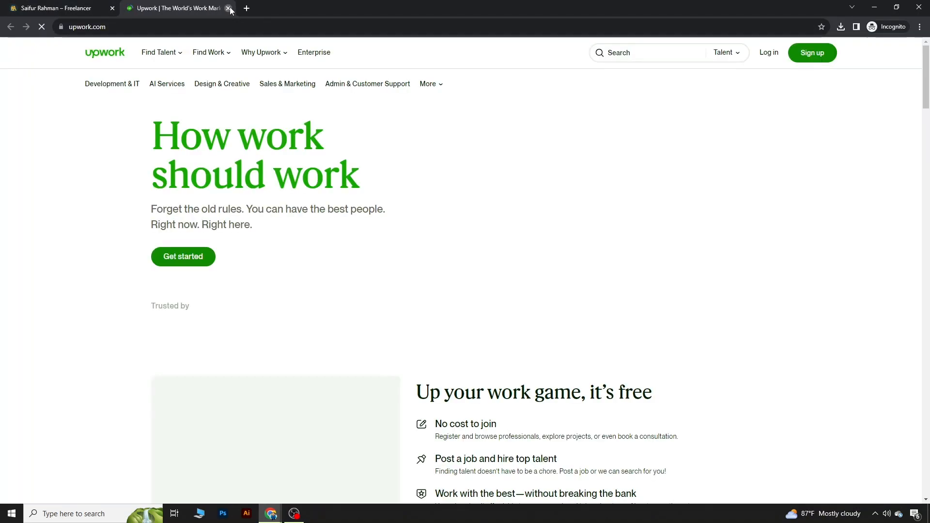
{"action": "left_click", "coordinate": [228, 8]}
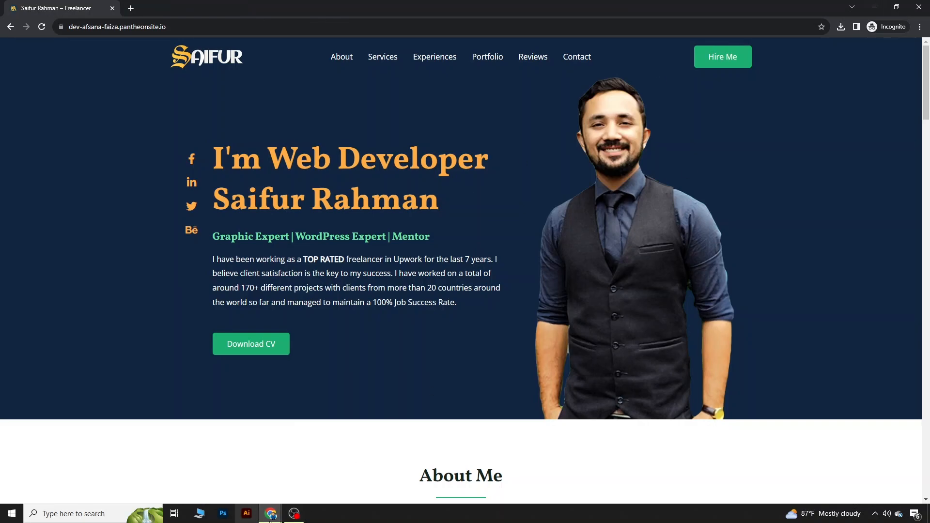
{"action": "left_click", "coordinate": [271, 513]}
{"action": "left_click", "coordinate": [246, 484]}
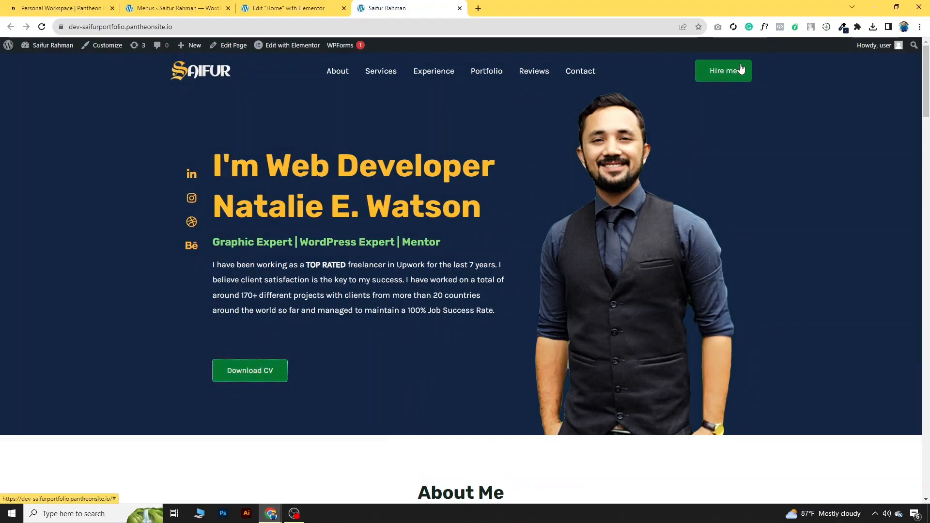
{"action": "left_click", "coordinate": [96, 51]}
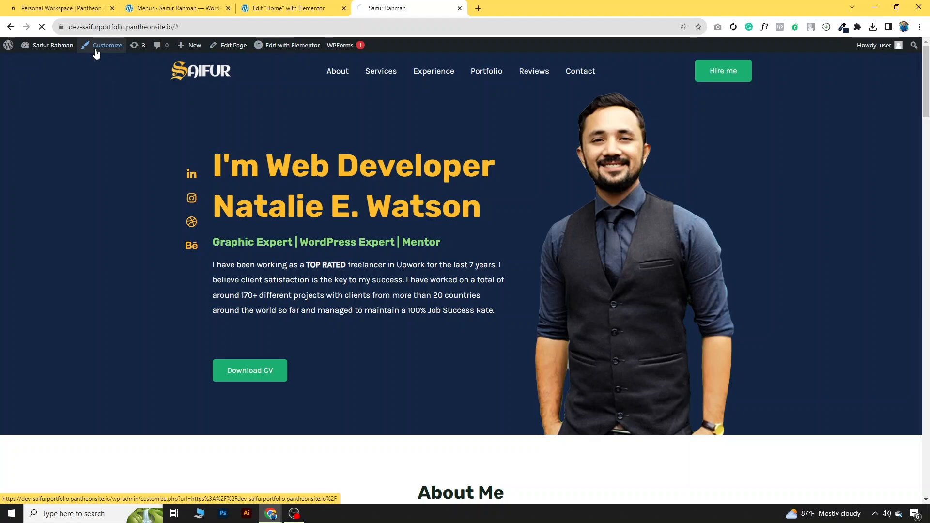
{"action": "left_click", "coordinate": [120, 193]}
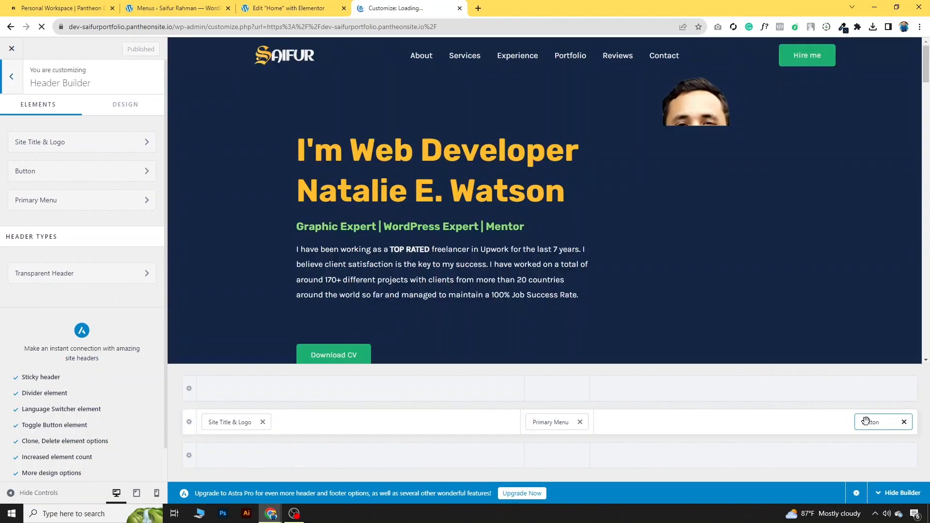
{"action": "left_click", "coordinate": [865, 421]}
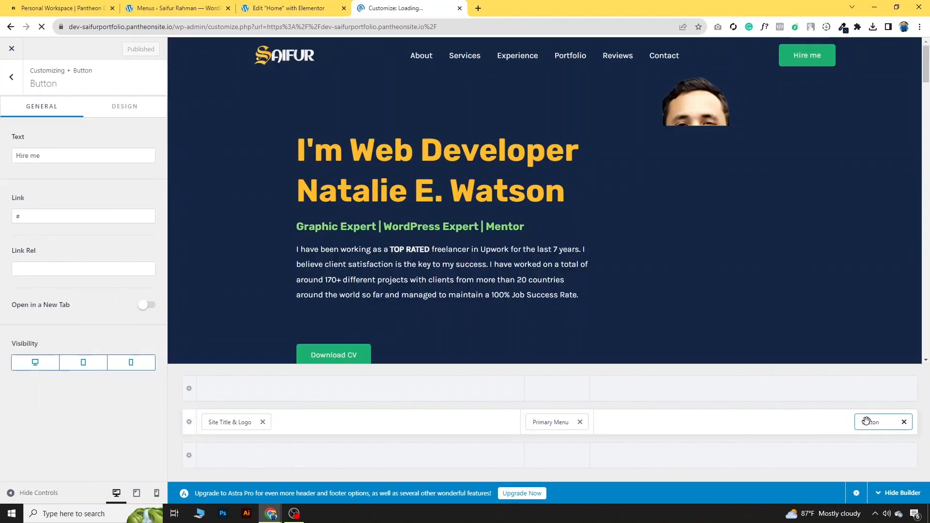
{"action": "double_click", "coordinate": [15, 216]}
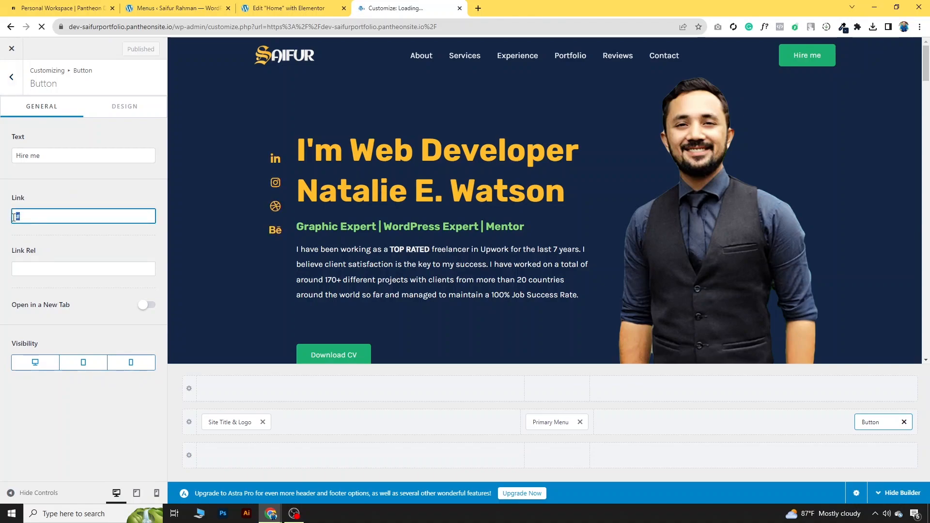
{"action": "type", "text": "u"}
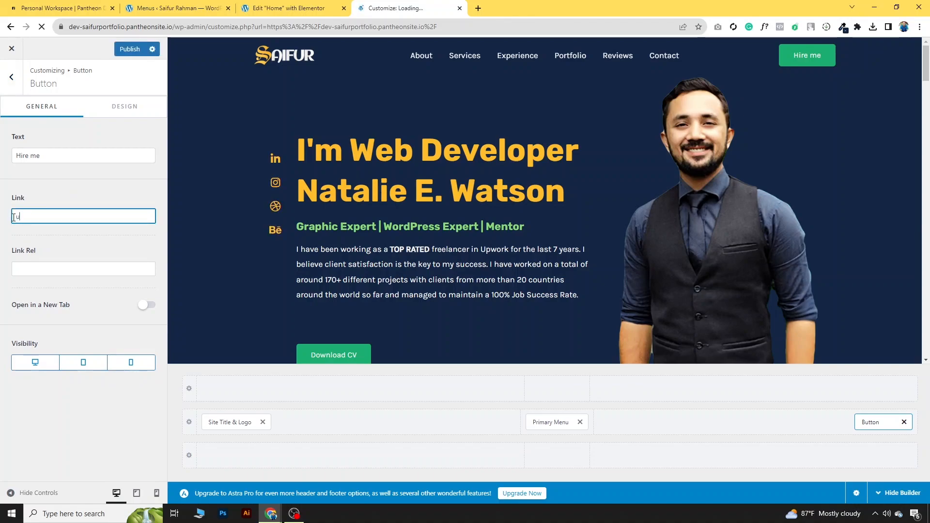
{"action": "type", "text": "https://up"}
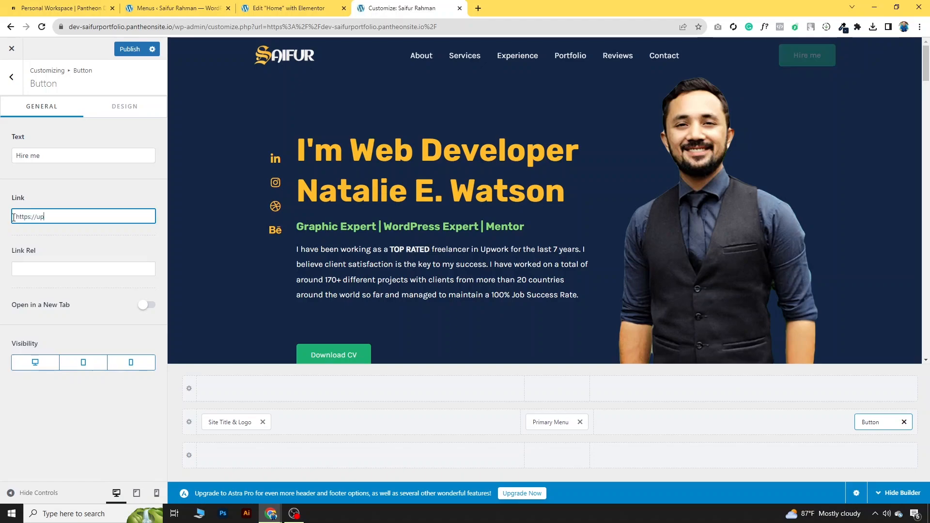
{"action": "type", "text": "work.com"}
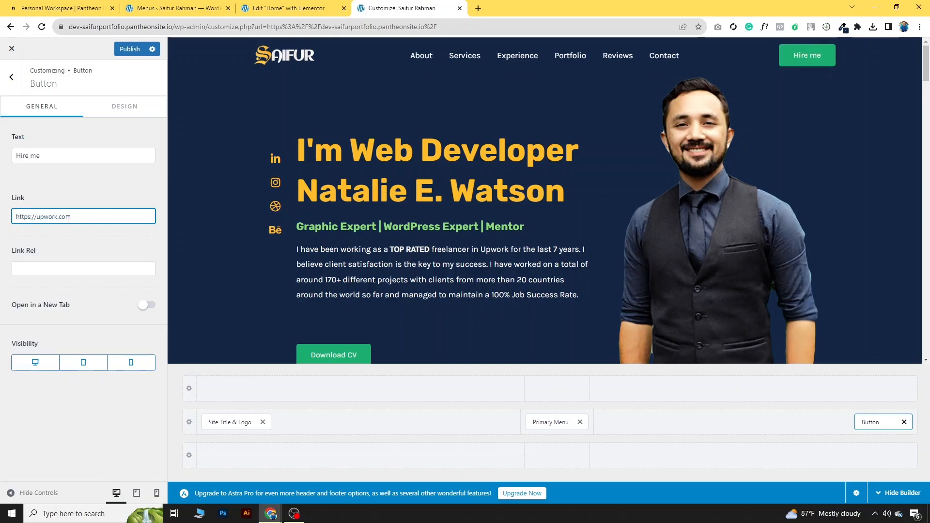
{"action": "left_click", "coordinate": [150, 306]}
{"action": "left_click", "coordinate": [137, 50]}
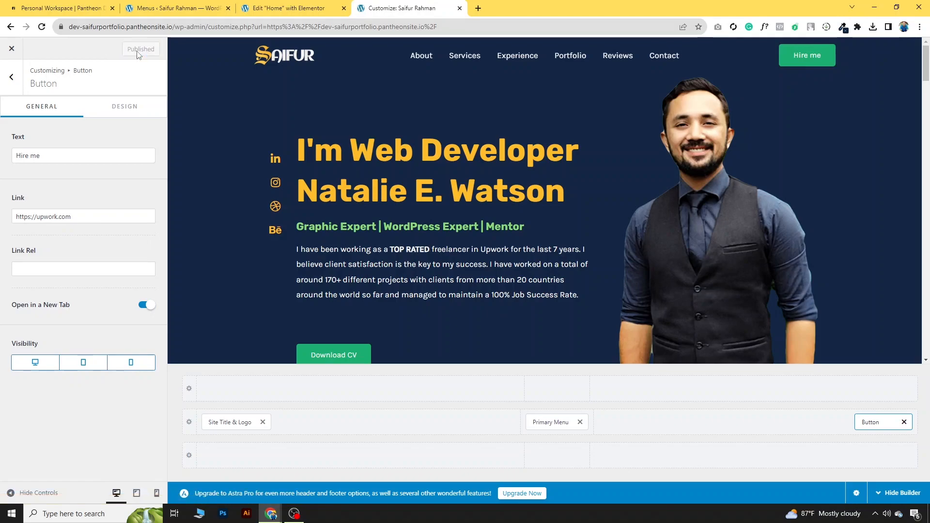
{"action": "left_click", "coordinate": [12, 48]}
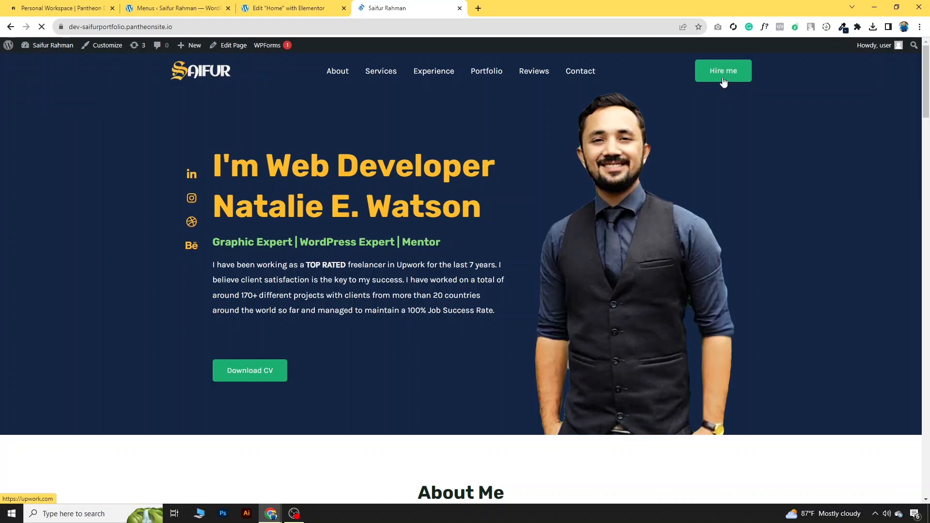
Step: Test the live Hire me link, then open the hero's social icon list settings in Elementor
{"action": "left_click", "coordinate": [723, 81]}
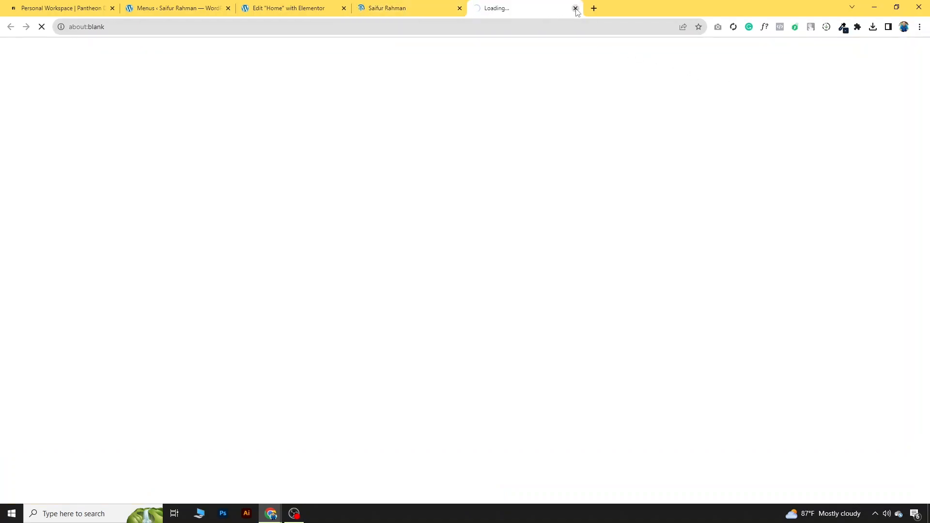
{"action": "left_click", "coordinate": [575, 9]}
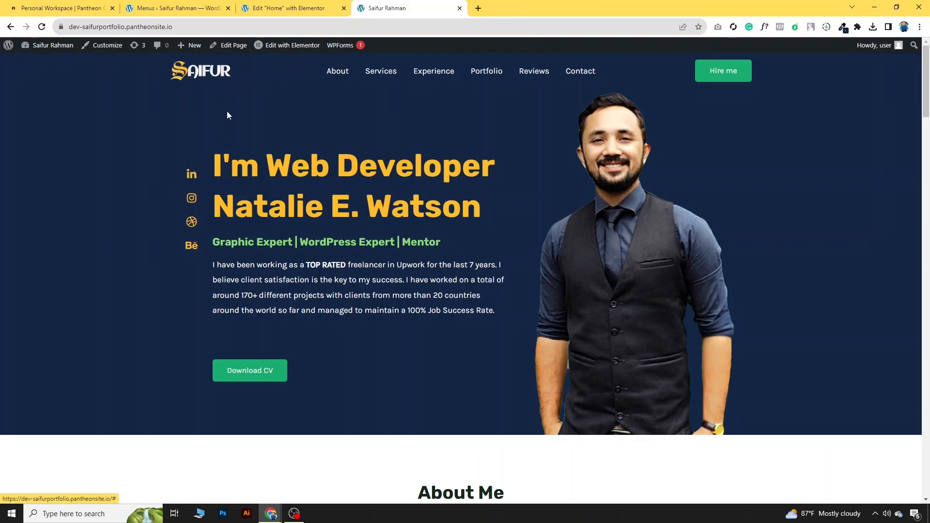
{"action": "left_click", "coordinate": [289, 8]}
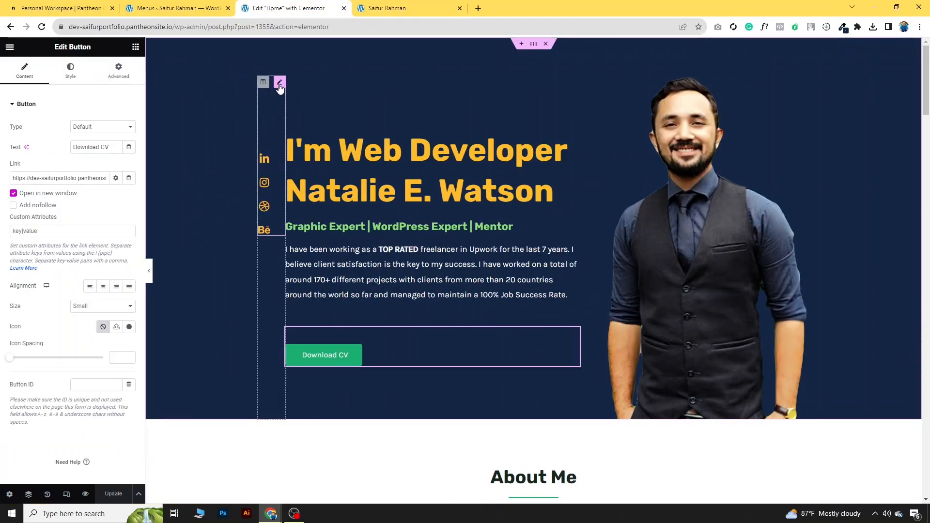
{"action": "left_click", "coordinate": [279, 84]}
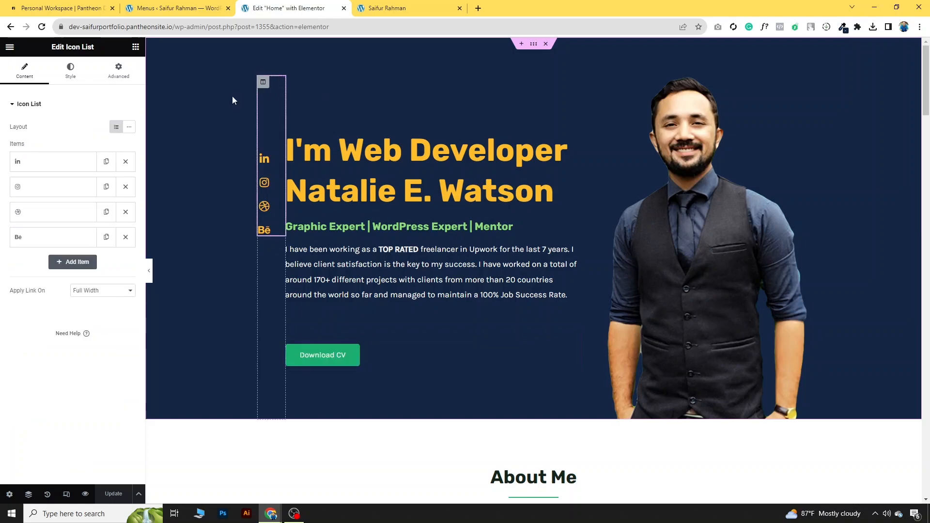
Step: Move LinkedIn below Instagram and replace the Dribbble icon with the Facebook icon
{"action": "mouse_move", "coordinate": [69, 168]}
{"action": "left_mouse_down"}
{"action": "mouse_move", "coordinate": [71, 206]}
{"action": "mouse_move", "coordinate": [68, 181]}
{"action": "mouse_move", "coordinate": [56, 186]}
{"action": "mouse_move", "coordinate": [58, 162]}
{"action": "mouse_move", "coordinate": [63, 170]}
{"action": "left_mouse_up"}
{"action": "left_click", "coordinate": [63, 171]}
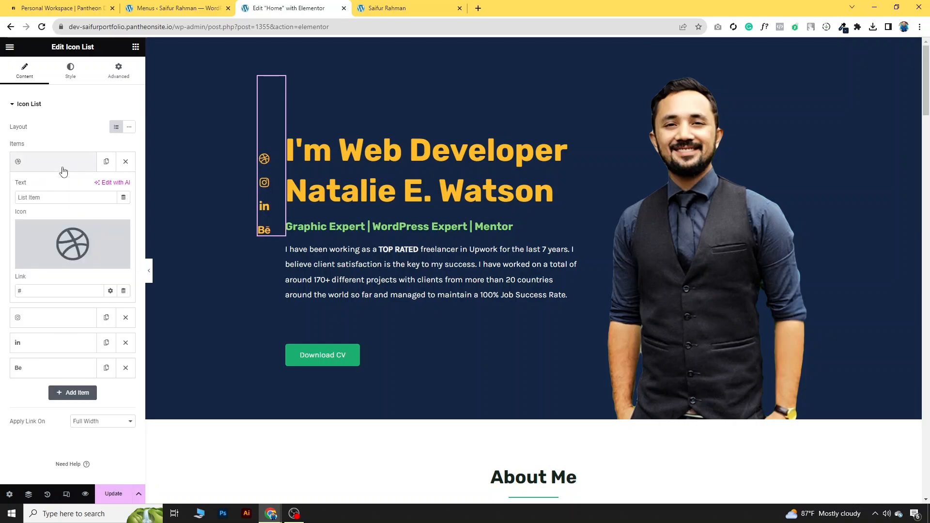
{"action": "mouse_move", "coordinate": [80, 244]}
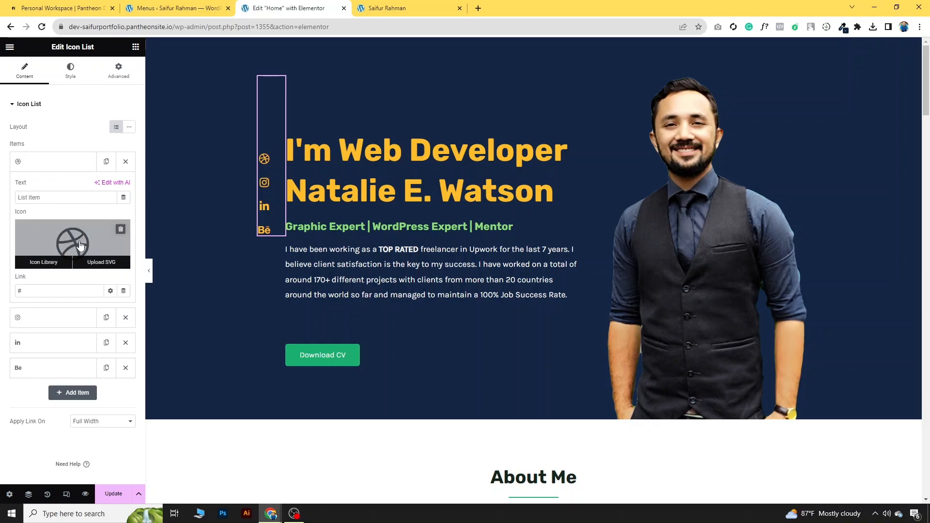
{"action": "left_click", "coordinate": [53, 262]}
{"action": "type", "text": "face"}
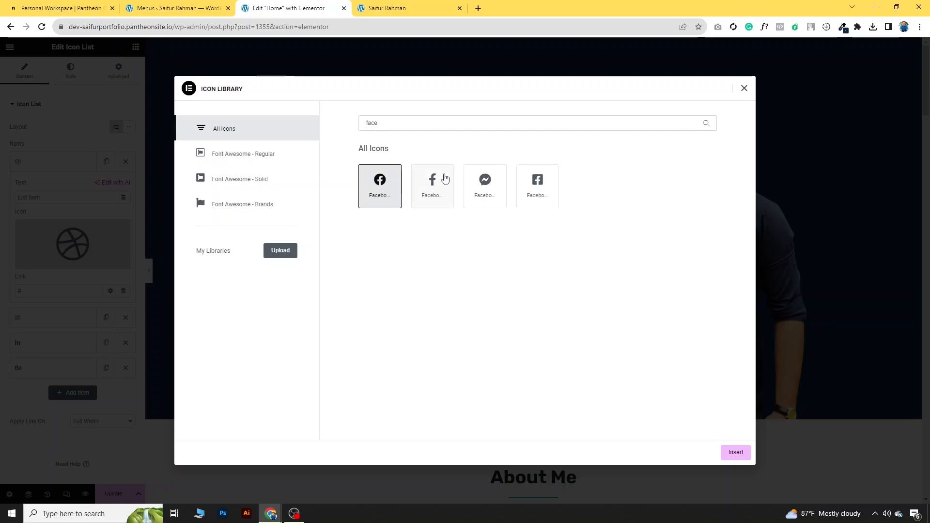
{"action": "left_click", "coordinate": [443, 179]}
{"action": "left_click", "coordinate": [736, 453]}
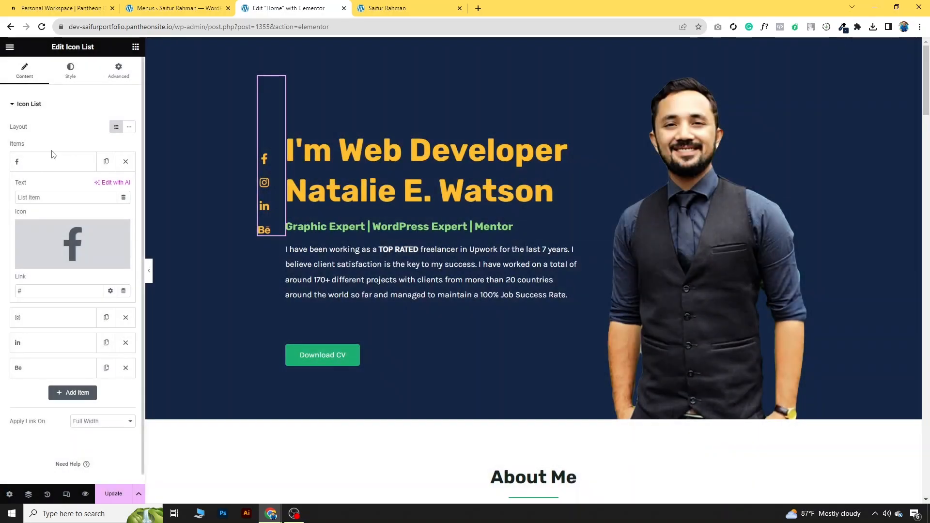
Step: Link the Facebook icon to facebook.com, opening in a new window
{"action": "left_click", "coordinate": [51, 163]}
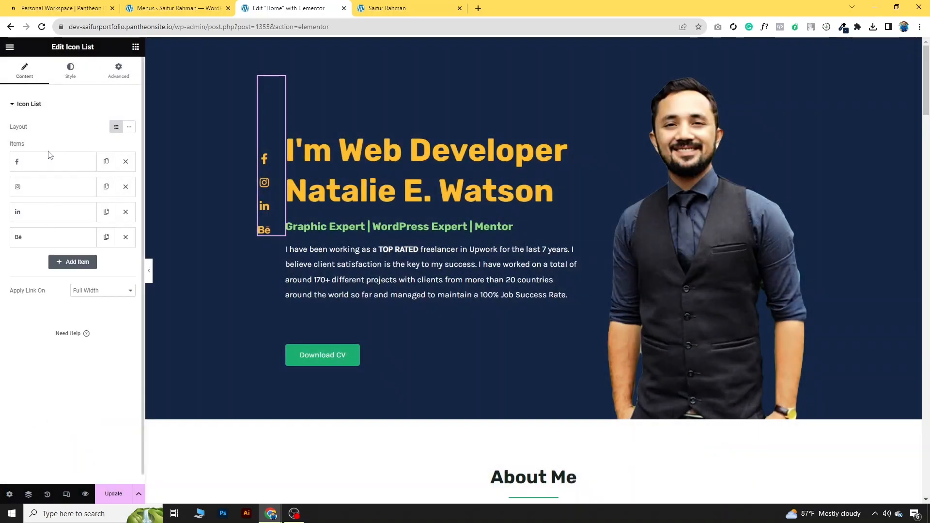
{"action": "left_click", "coordinate": [47, 171]}
{"action": "left_click_drag", "start_coordinate": [34, 291], "coordinate": [8, 294]}
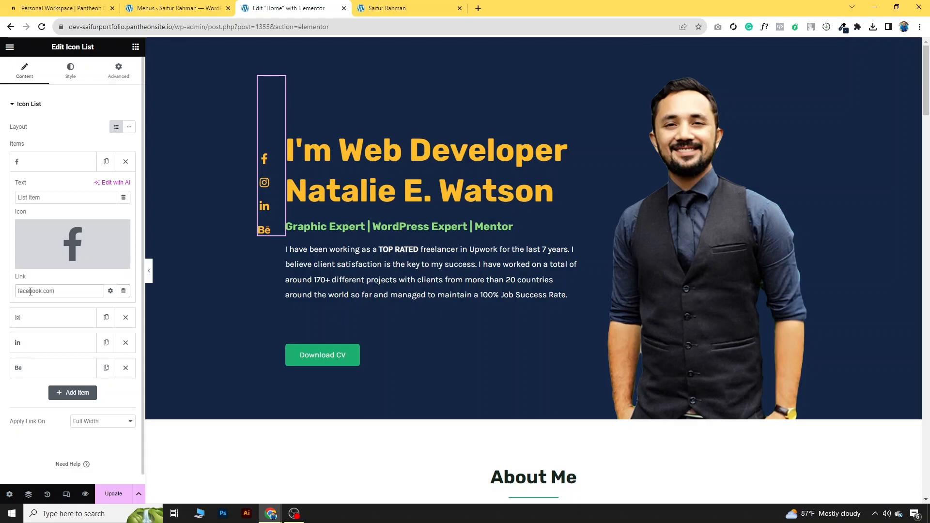
{"action": "type", "text": "facebook.com"}
{"action": "left_click", "coordinate": [110, 290]}
{"action": "left_click", "coordinate": [19, 306]}
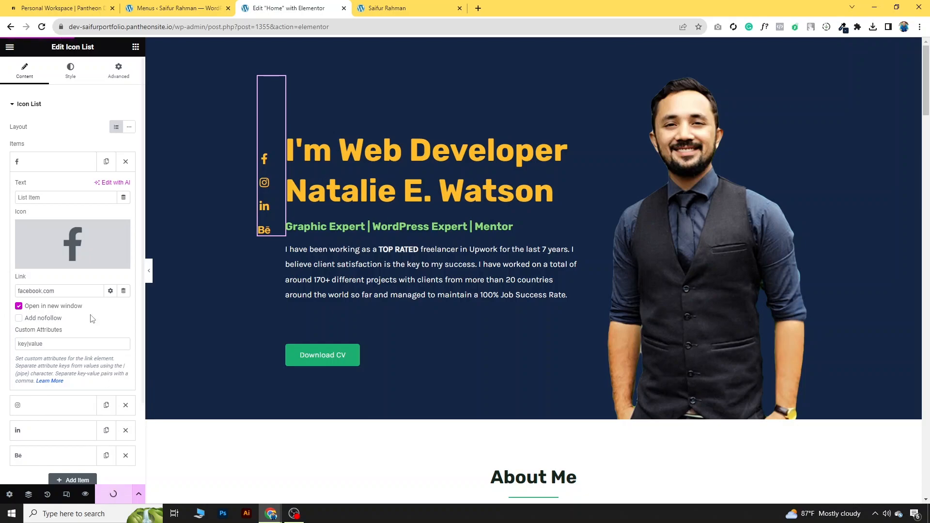
Step: Review the Instagram item, then switch to the live site tab
{"action": "left_click", "coordinate": [53, 162]}
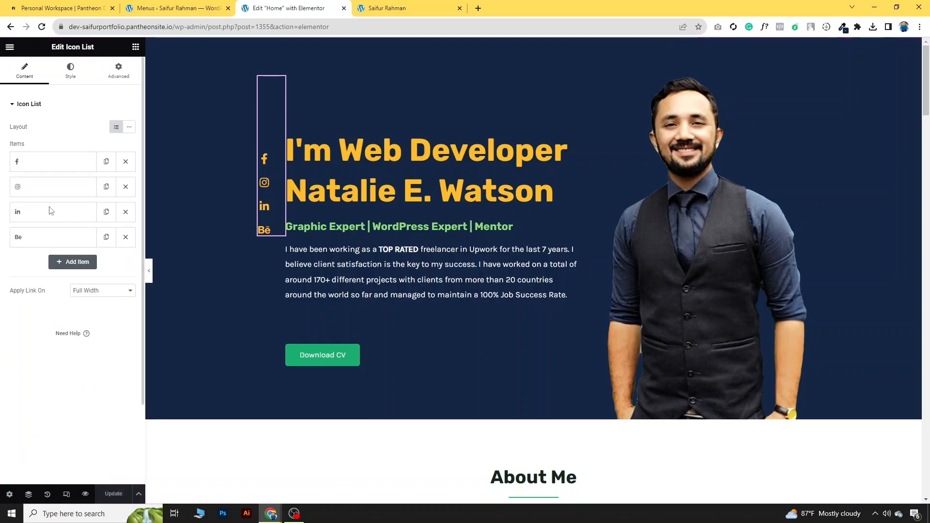
{"action": "left_click", "coordinate": [52, 191]}
{"action": "left_click", "coordinate": [52, 195]}
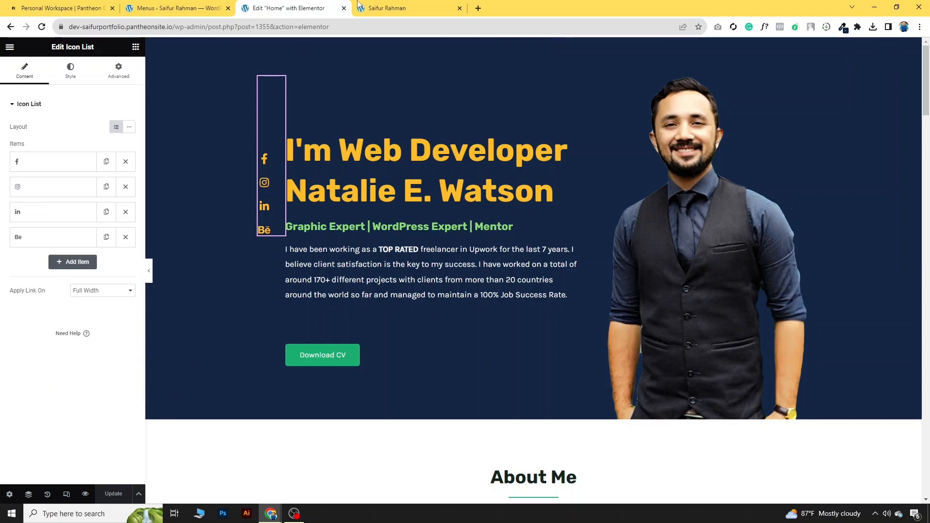
{"action": "left_click", "coordinate": [388, 8]}
Step: Reload the live site, confirm the Facebook icon opens facebook.com, scroll the page, and return to Elementor
{"action": "left_click", "coordinate": [42, 27]}
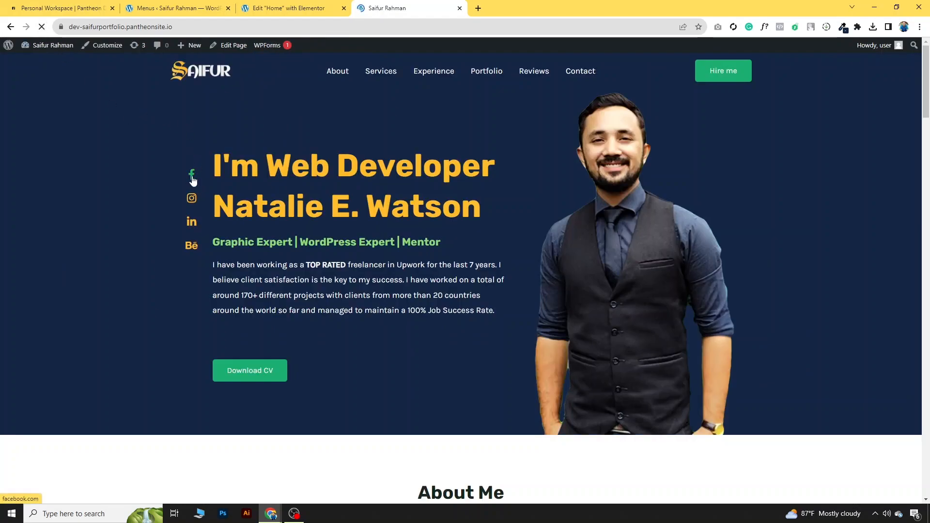
{"action": "left_click", "coordinate": [193, 179]}
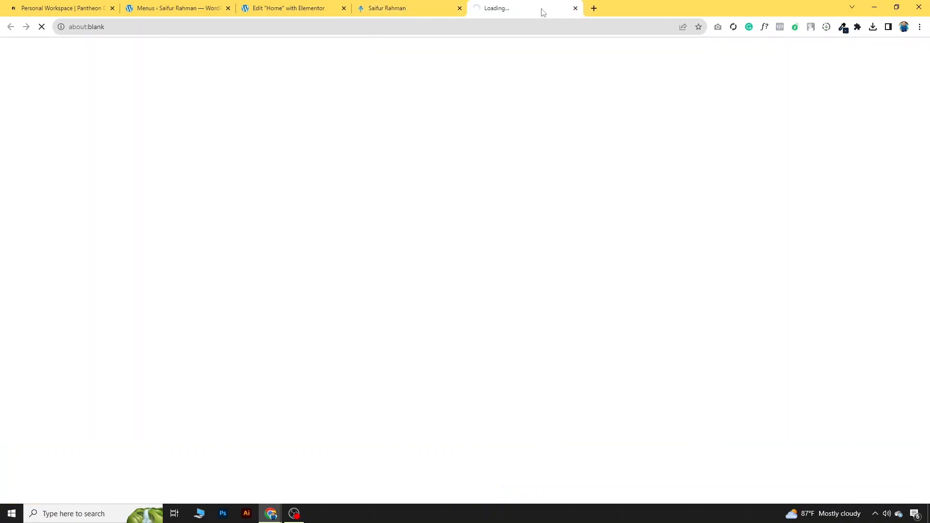
{"action": "left_click", "coordinate": [575, 8]}
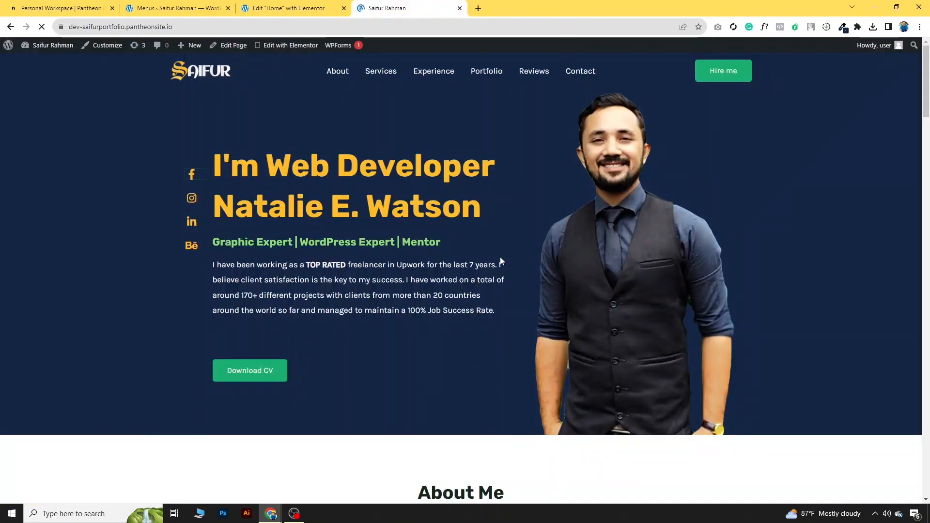
{"action": "scroll", "coordinate": [499, 257], "scroll_direction": "down", "scroll_amount": 5}
{"action": "scroll", "coordinate": [502, 259], "scroll_direction": "down", "scroll_amount": 15}
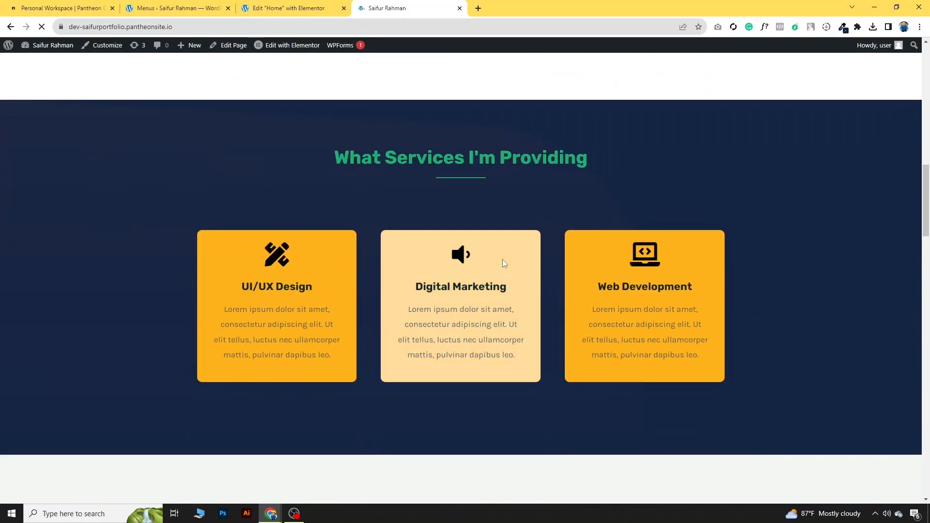
{"action": "scroll", "coordinate": [506, 261], "scroll_direction": "down", "scroll_amount": 20}
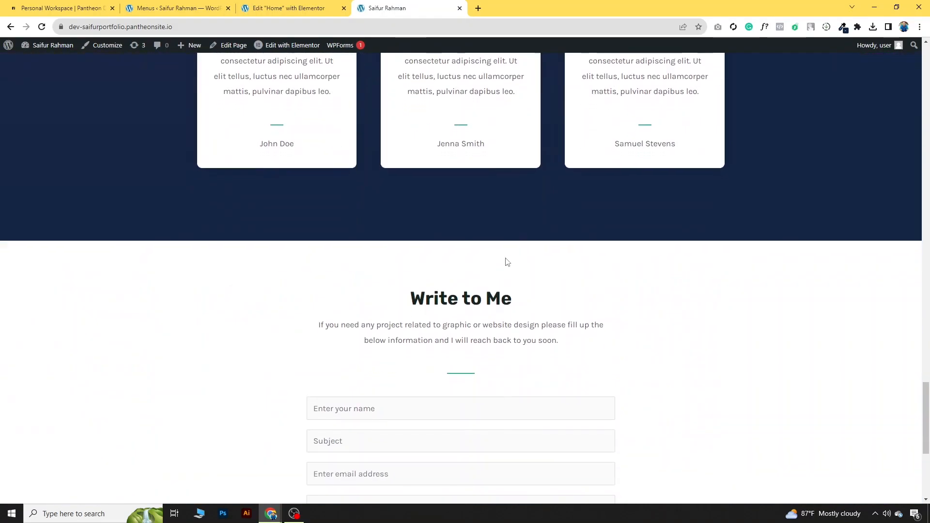
{"action": "scroll", "coordinate": [504, 260], "scroll_direction": "up", "scroll_amount": 3}
{"action": "scroll", "coordinate": [685, 438], "scroll_direction": "down", "scroll_amount": 3}
{"action": "scroll", "coordinate": [659, 270], "scroll_direction": "up", "scroll_amount": 5}
{"action": "scroll", "coordinate": [658, 270], "scroll_direction": "up", "scroll_amount": 20}
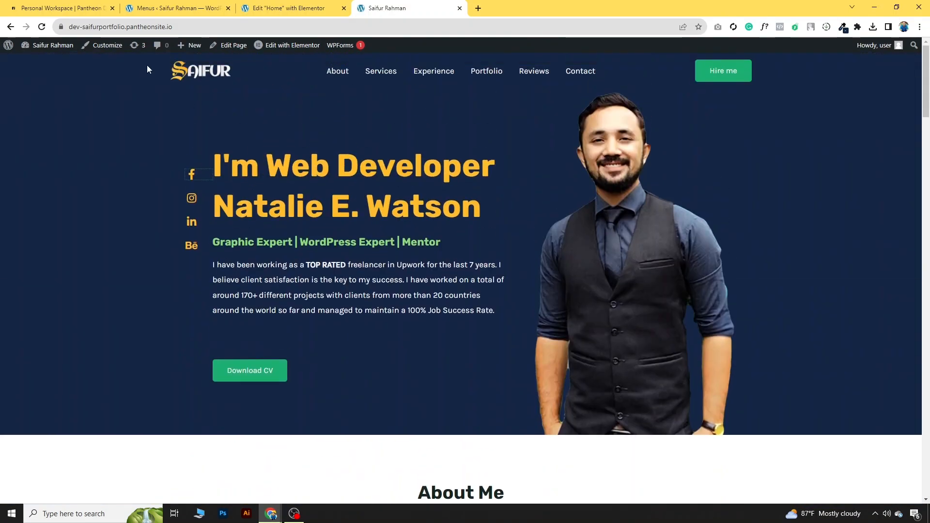
{"action": "left_click", "coordinate": [288, 6]}
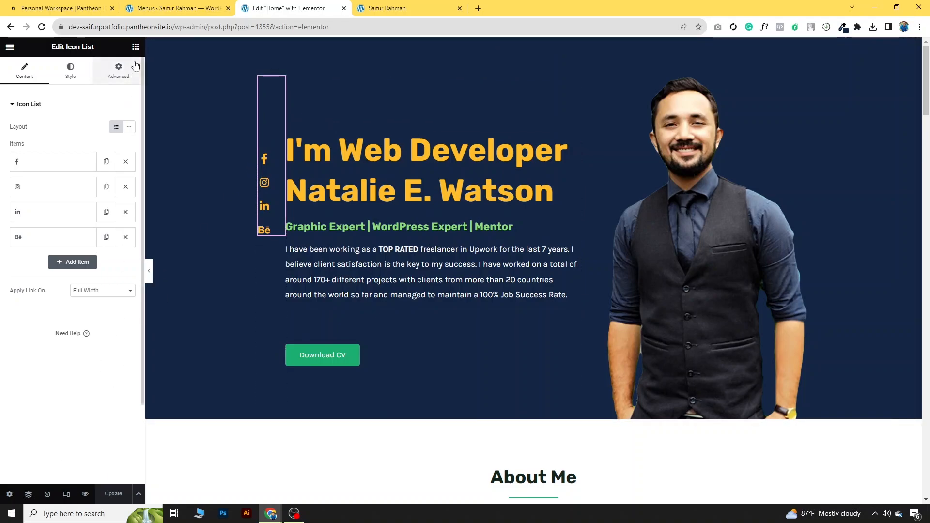
Step: Switch the Elementor preview to mobile width and hide the editing panel
{"action": "left_click", "coordinate": [67, 495]}
{"action": "left_click", "coordinate": [495, 47]}
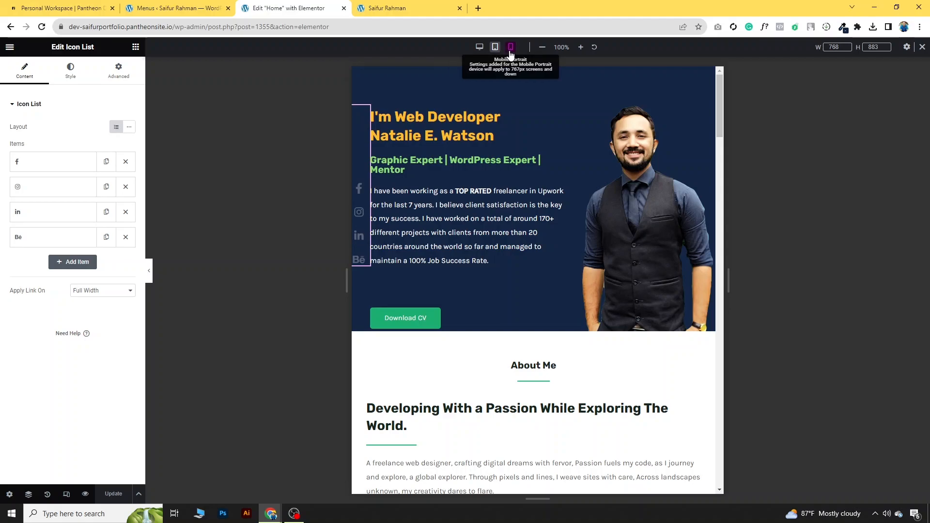
{"action": "left_click", "coordinate": [511, 47]}
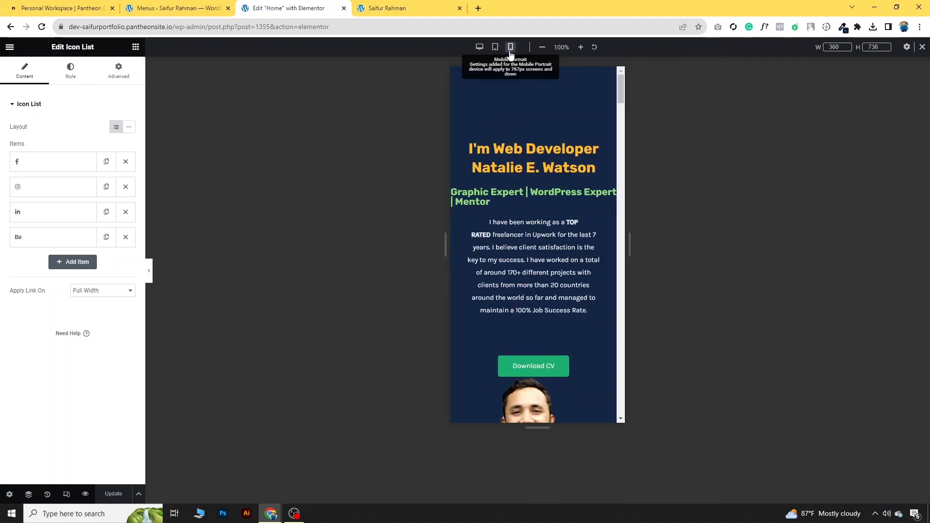
{"action": "key", "text": "ctrl+p"}
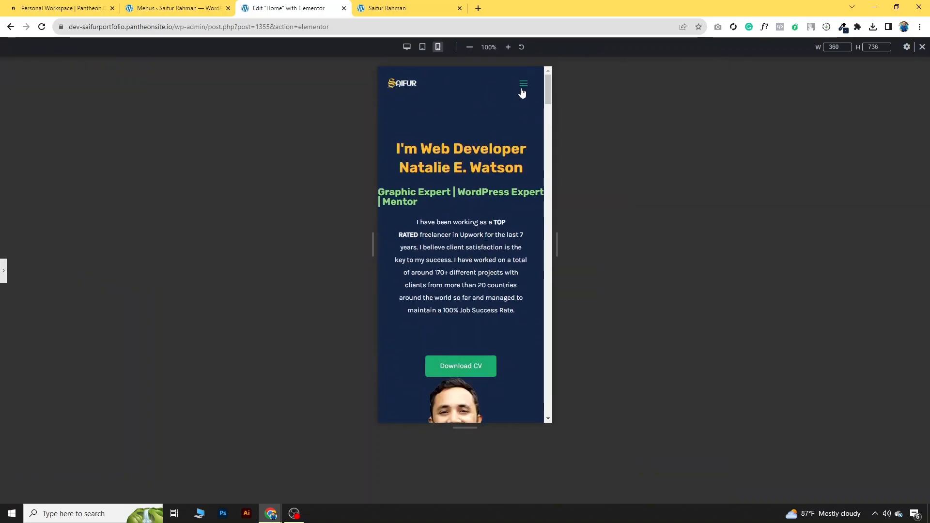
Step: Toggle the mobile hamburger menu open and closed, then restore the editing panel
{"action": "left_click", "coordinate": [524, 85]}
{"action": "left_click", "coordinate": [524, 85]}
{"action": "left_click", "coordinate": [524, 85]}
{"action": "left_click", "coordinate": [523, 85]}
{"action": "left_click", "coordinate": [523, 85]}
{"action": "left_click", "coordinate": [524, 85]}
{"action": "left_click", "coordinate": [524, 86]}
{"action": "left_click", "coordinate": [524, 85]}
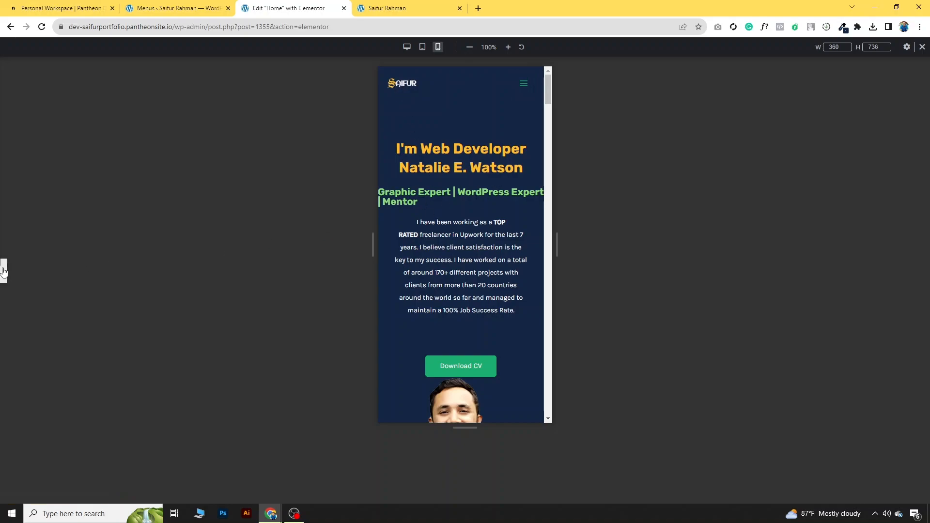
{"action": "key", "text": "ctrl+p"}
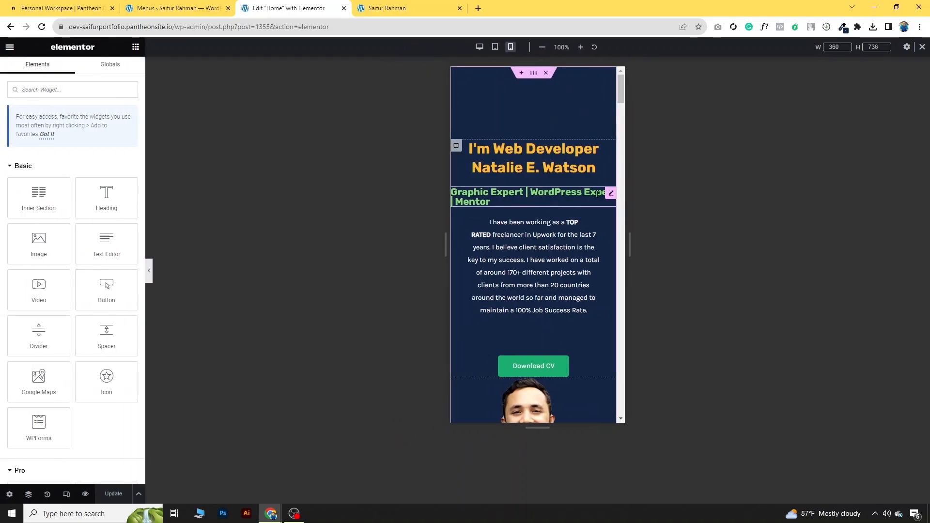
Step: Set the subtitle heading's mobile padding to 5 px right and left, then update the page
{"action": "left_click", "coordinate": [611, 194]}
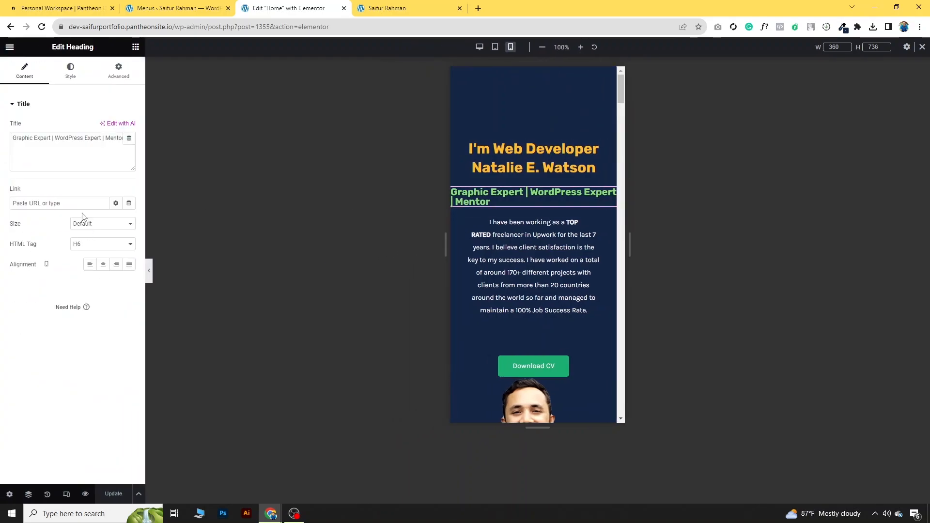
{"action": "left_click", "coordinate": [118, 71]}
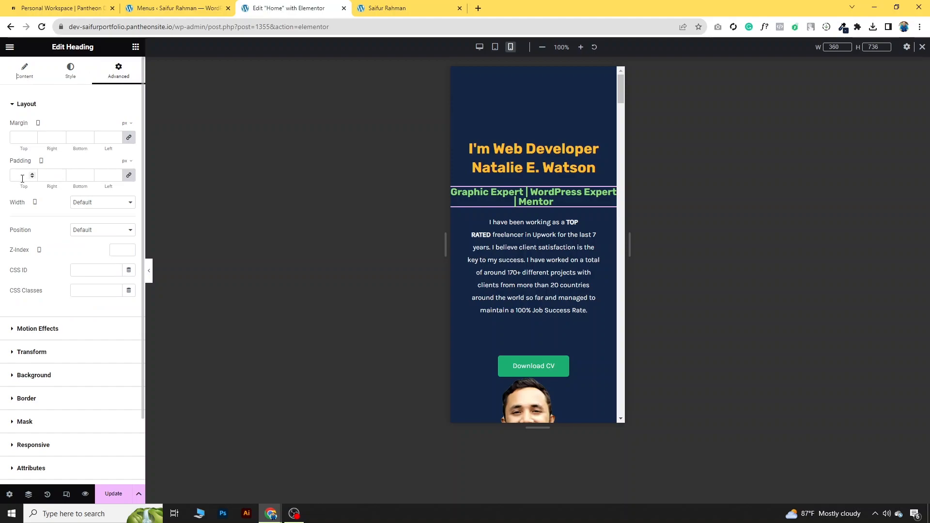
{"action": "left_click", "coordinate": [129, 176]}
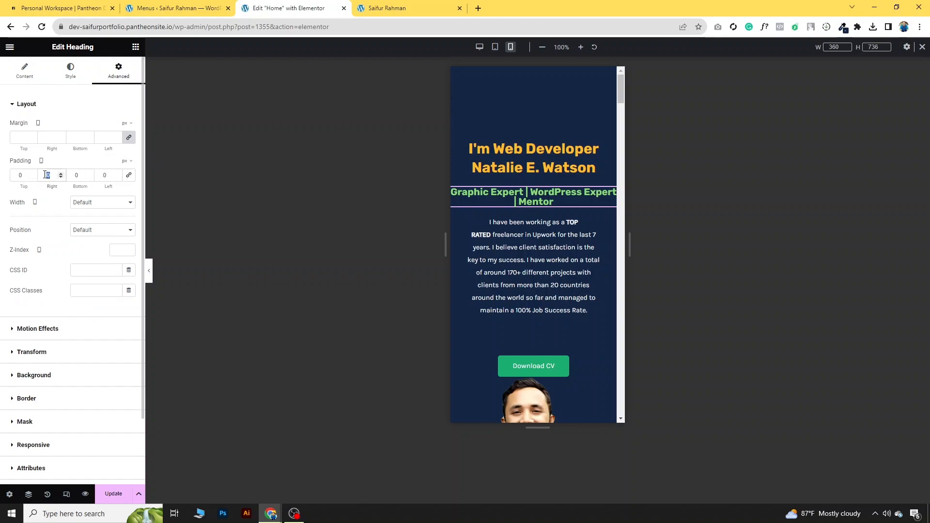
{"action": "type", "text": "5"}
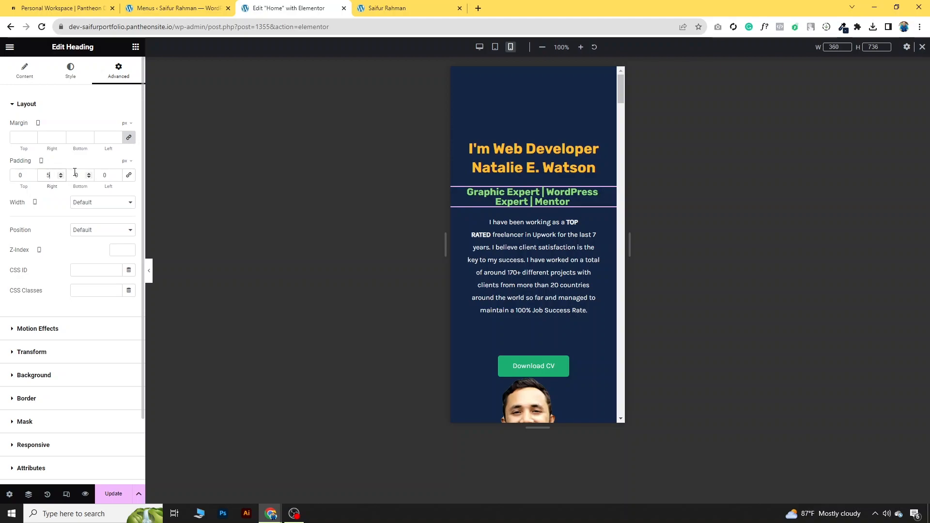
{"action": "double_click", "coordinate": [106, 172]}
{"action": "type", "text": "5"}
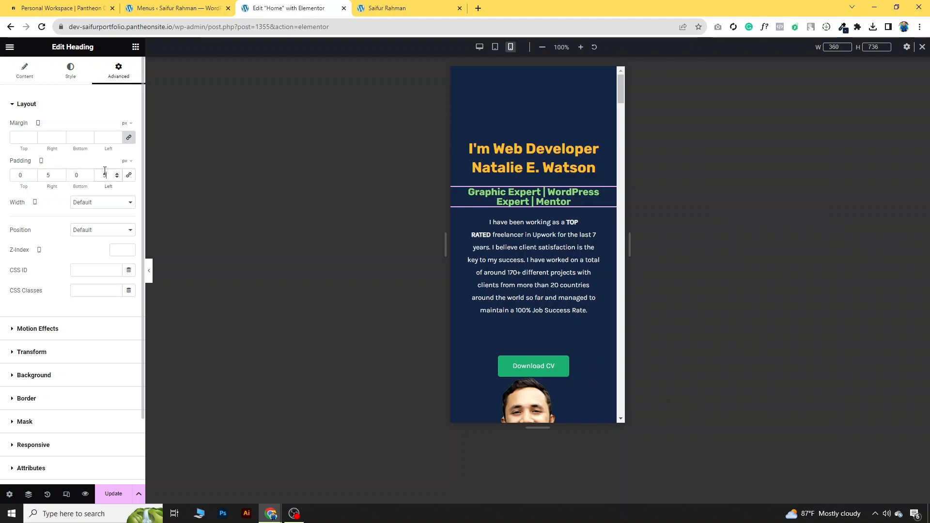
{"action": "left_click", "coordinate": [108, 497]}
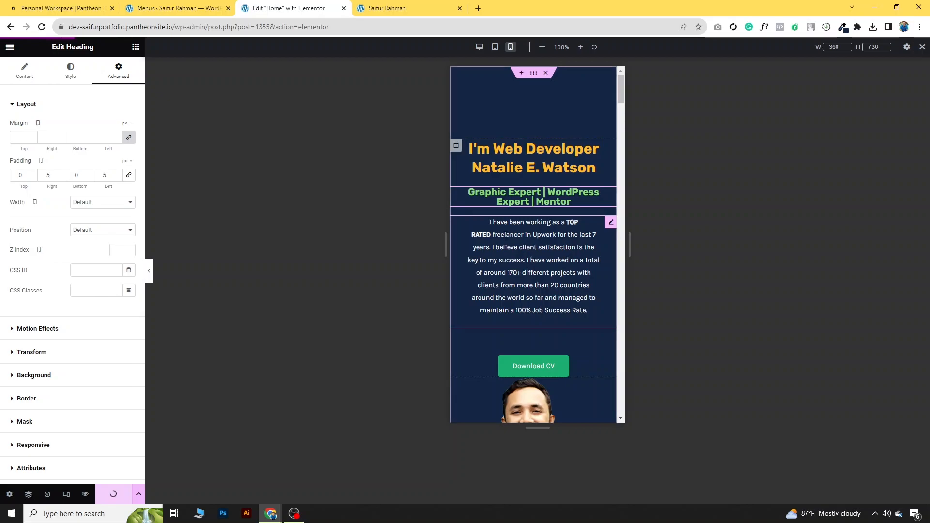
{"action": "scroll", "coordinate": [536, 216], "scroll_direction": "down", "scroll_amount": 10}
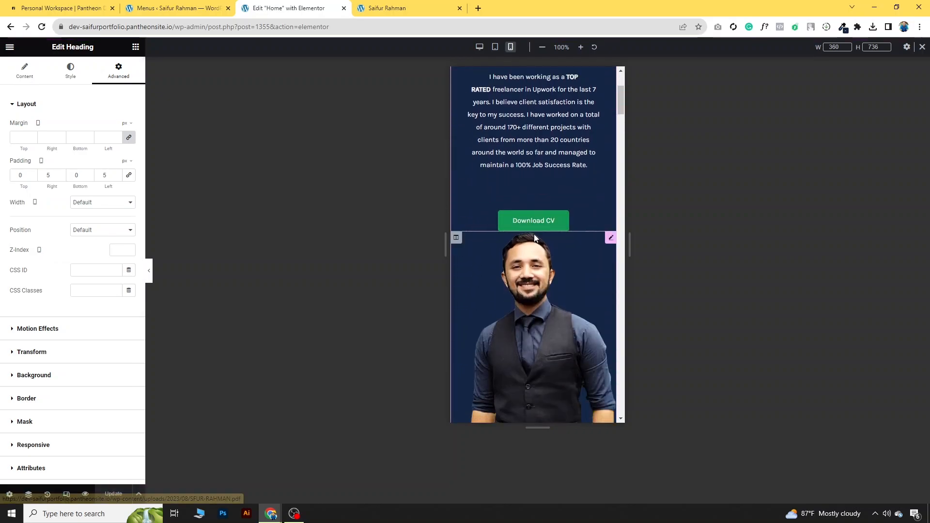
{"action": "scroll", "coordinate": [530, 250], "scroll_direction": "up", "scroll_amount": 6}
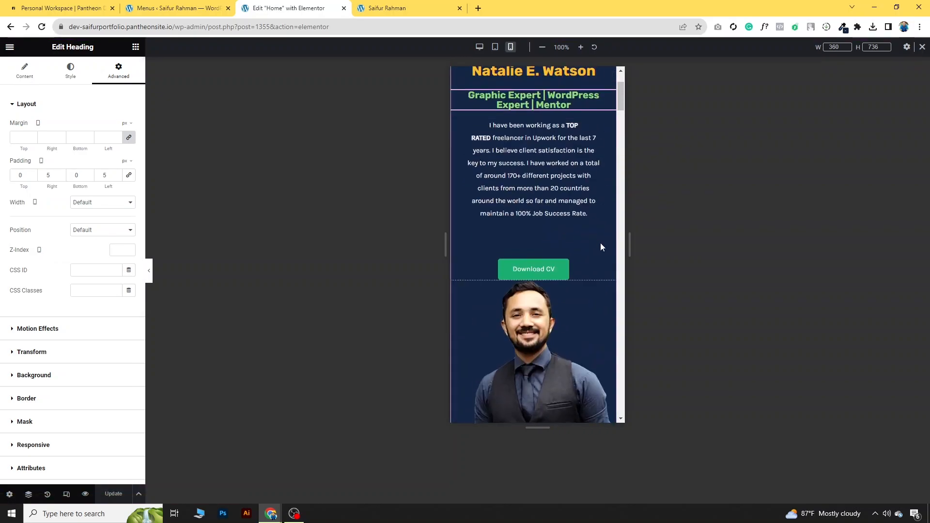
Step: Give the Download CV button 0 top and 30 bottom padding on mobile, update, and review the page
{"action": "left_click", "coordinate": [610, 249]}
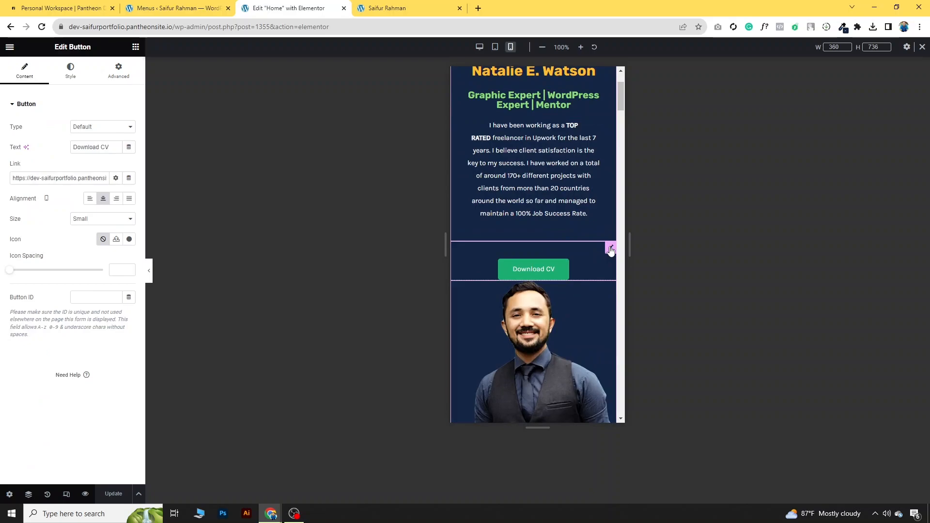
{"action": "left_click", "coordinate": [128, 79]}
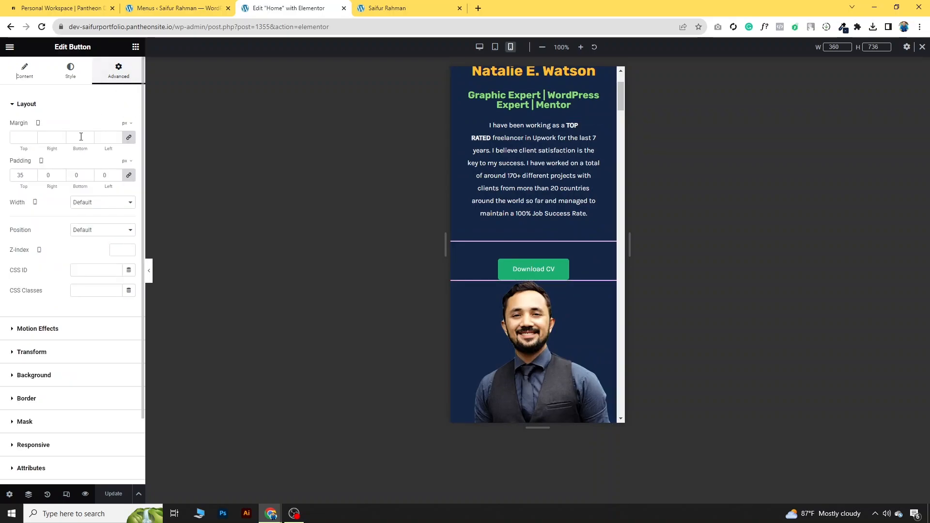
{"action": "left_click", "coordinate": [129, 175]}
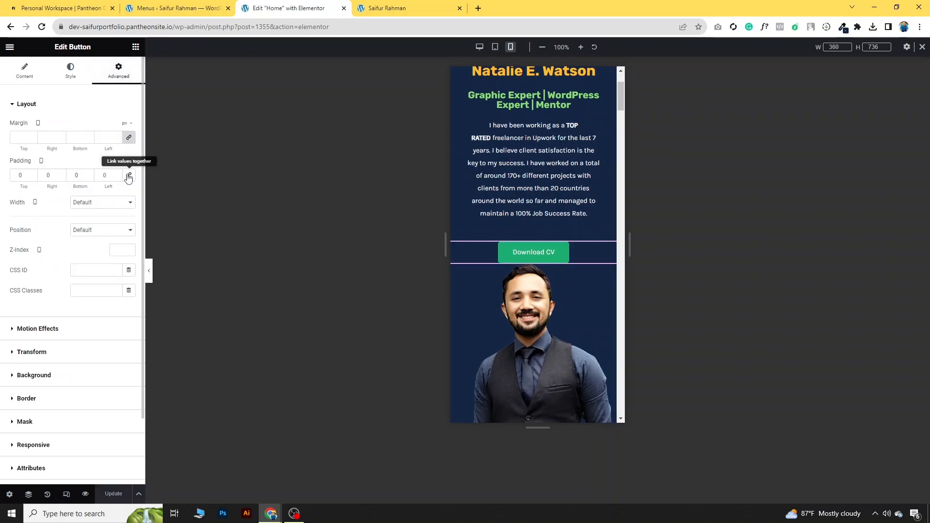
{"action": "left_click", "coordinate": [90, 175]}
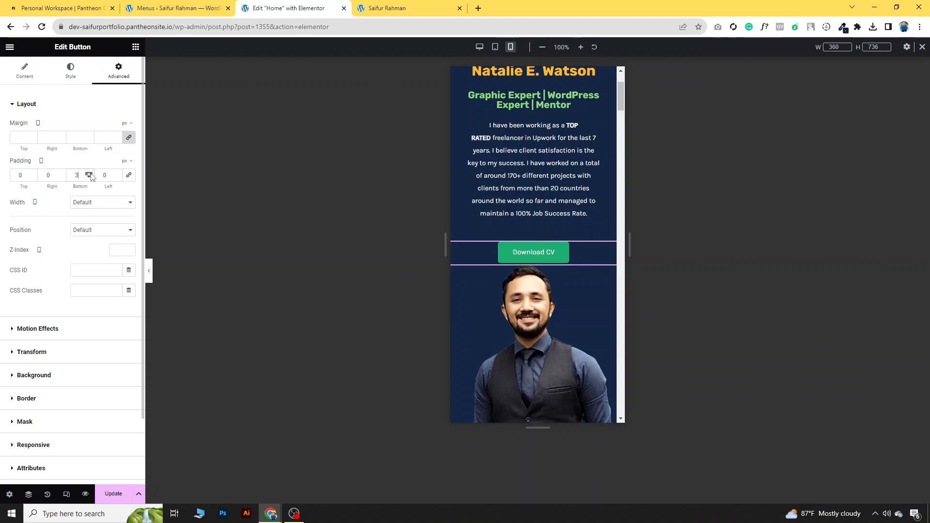
{"action": "left_click", "coordinate": [90, 175]}
{"action": "left_click", "coordinate": [90, 174]}
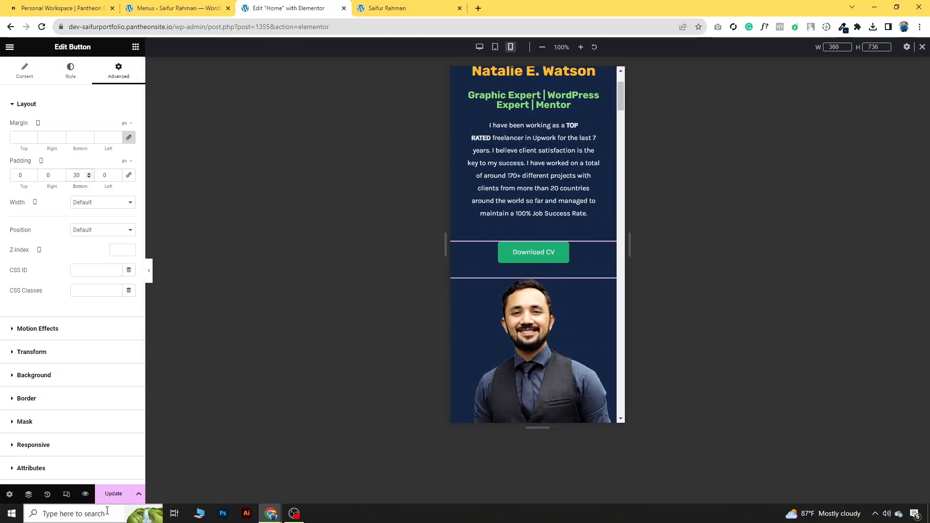
{"action": "left_click", "coordinate": [115, 497]}
{"action": "scroll", "coordinate": [535, 342], "scroll_direction": "down", "scroll_amount": 15}
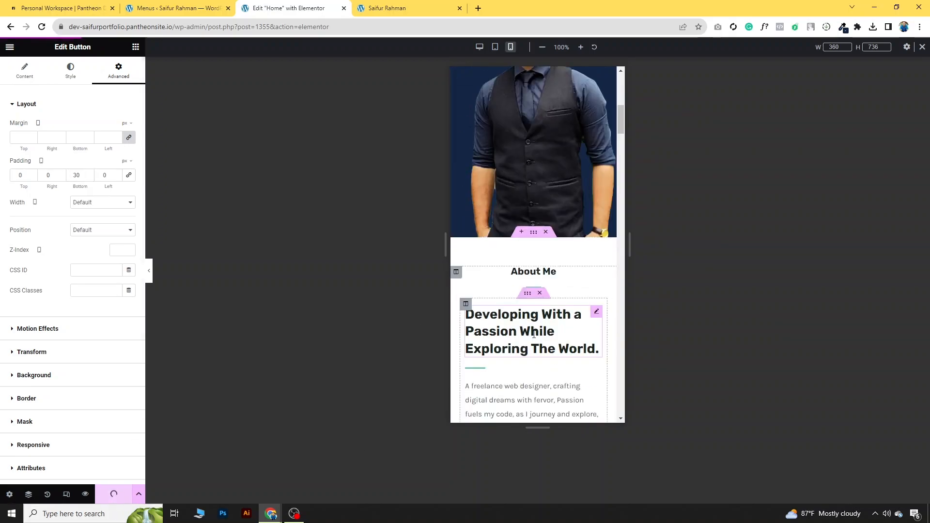
{"action": "scroll", "coordinate": [531, 344], "scroll_direction": "down", "scroll_amount": 15}
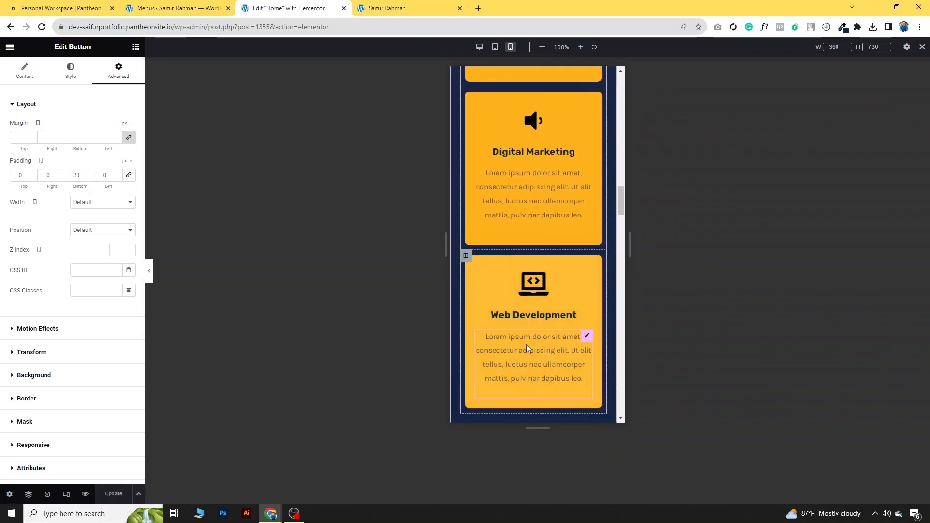
{"action": "scroll", "coordinate": [509, 362], "scroll_direction": "down", "scroll_amount": 5}
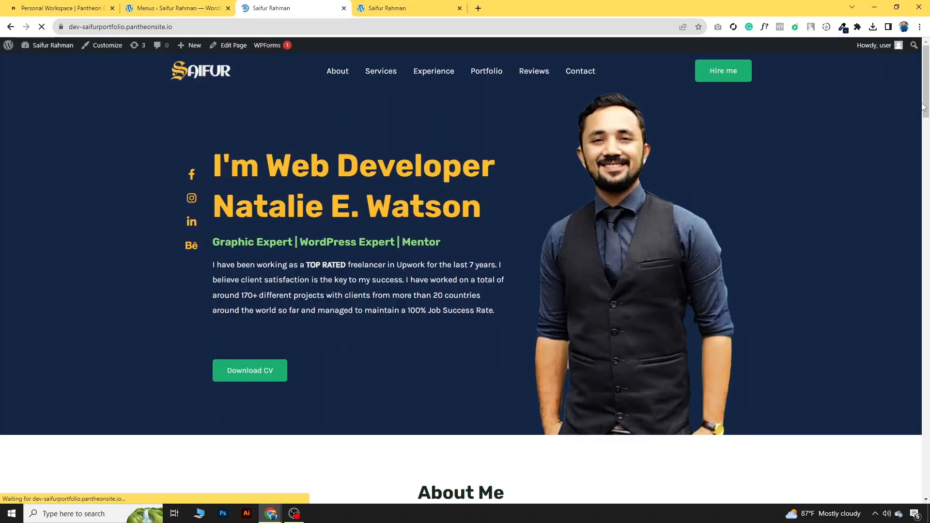
{"action": "left_click_drag", "start_coordinate": [928, 70], "coordinate": [929, 50]}
{"action": "left_click", "coordinate": [67, 32]}
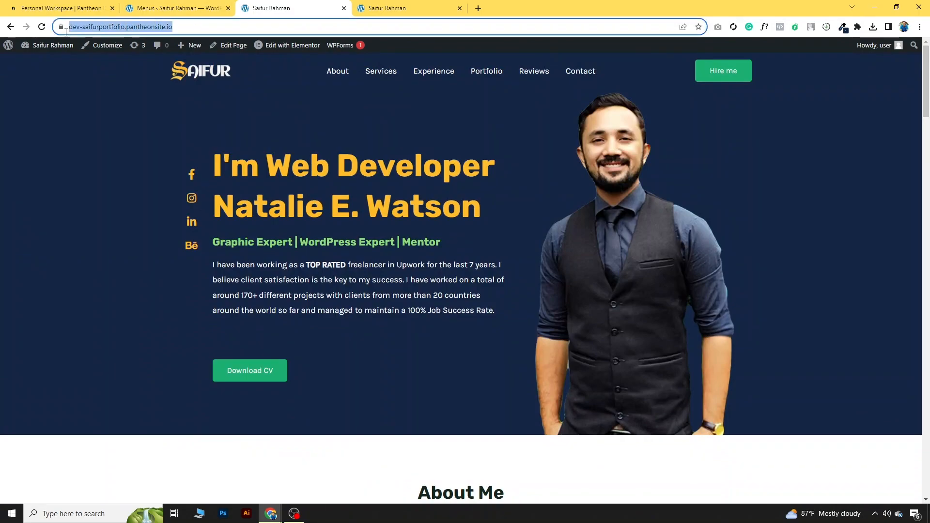